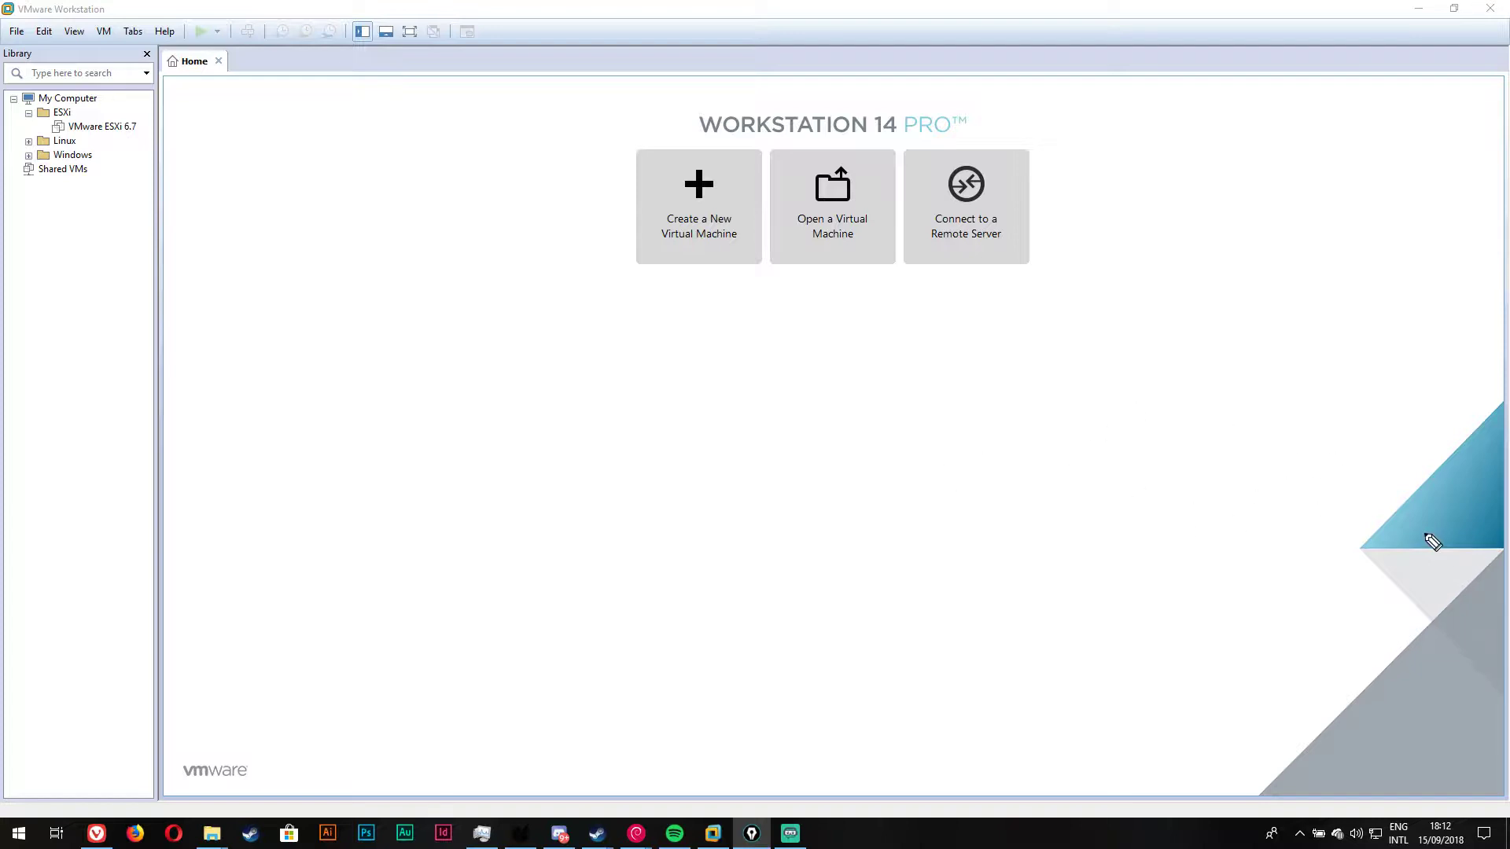
Step: Sketch a circled T1 label on the home canvas and write ESXi beside it
{"action": "mouse_move", "coordinate": [393, 380]}
{"action": "left_mouse_down"}
{"action": "mouse_move", "coordinate": [415, 261]}
{"action": "mouse_move", "coordinate": [380, 267]}
{"action": "left_mouse_up"}
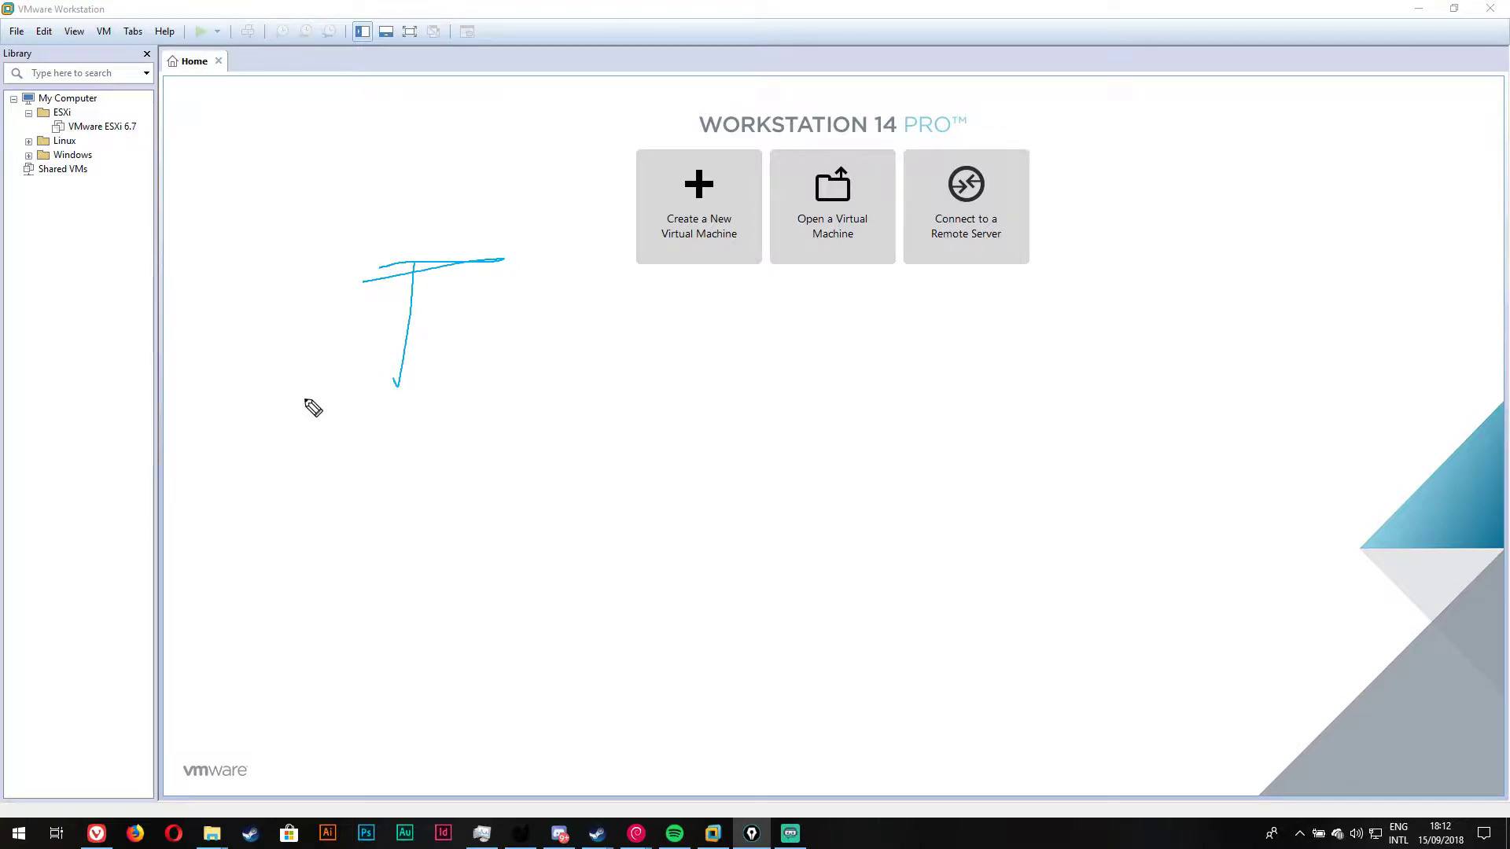
{"action": "left_click_drag", "start_coordinate": [428, 337], "coordinate": [425, 356]}
{"action": "left_click_drag", "start_coordinate": [383, 256], "coordinate": [344, 268]}
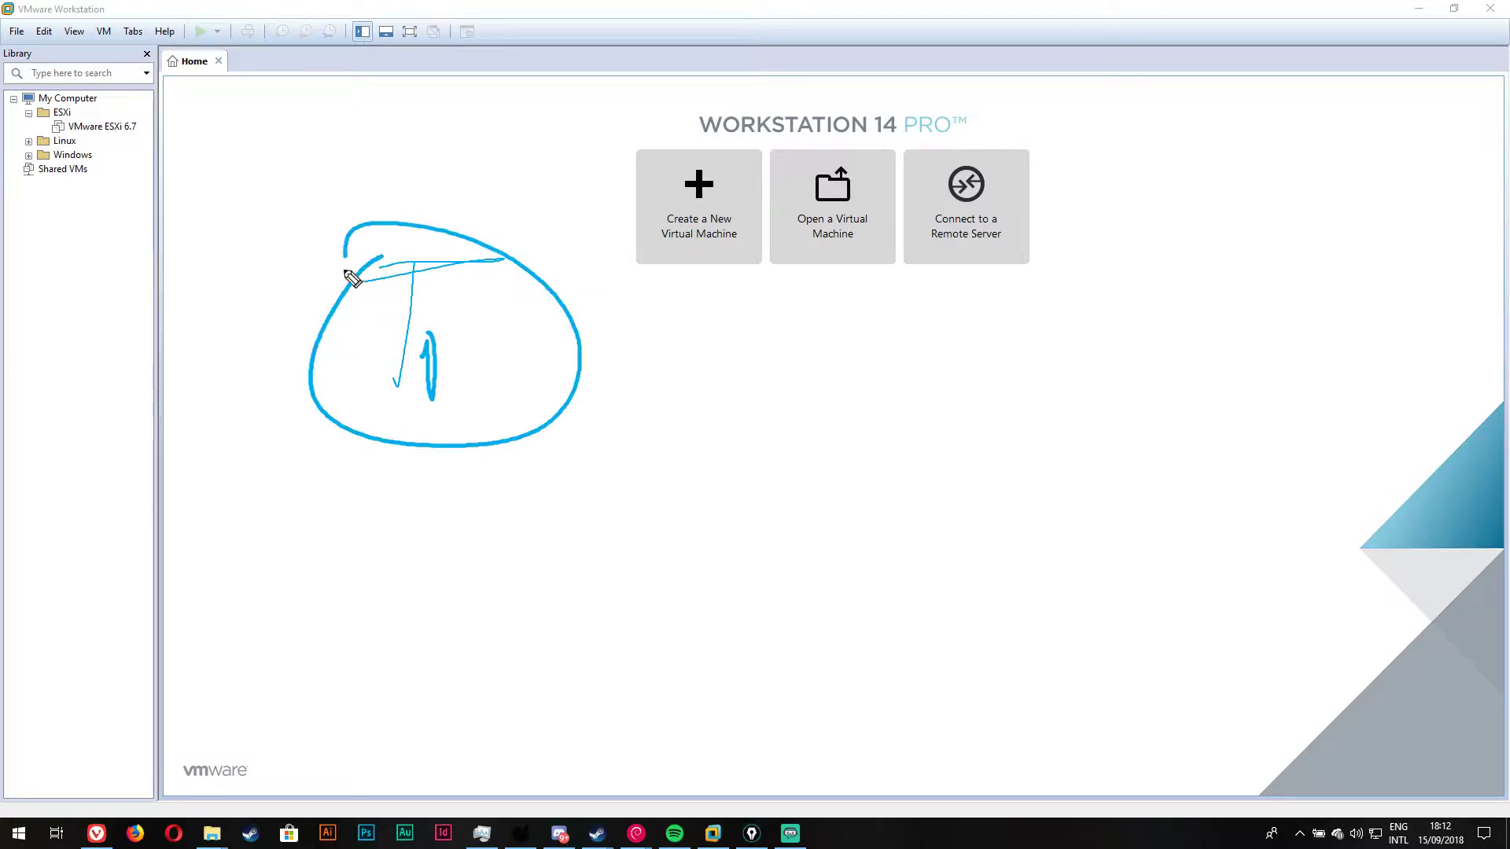
{"action": "mouse_move", "coordinate": [607, 378]}
{"action": "left_mouse_down"}
{"action": "mouse_move", "coordinate": [668, 378]}
{"action": "mouse_move", "coordinate": [651, 421]}
{"action": "left_mouse_up"}
{"action": "mouse_move", "coordinate": [722, 385]}
{"action": "left_mouse_down"}
{"action": "mouse_move", "coordinate": [652, 422]}
{"action": "mouse_move", "coordinate": [757, 444]}
{"action": "left_mouse_up"}
{"action": "left_click_drag", "start_coordinate": [766, 403], "coordinate": [769, 433]}
{"action": "left_click_drag", "start_coordinate": [762, 383], "coordinate": [763, 389]}
Step: Write HyperV and KVM beneath the circled T1 label
{"action": "left_click_drag", "start_coordinate": [472, 490], "coordinate": [472, 545]}
{"action": "mouse_move", "coordinate": [505, 462]}
{"action": "left_mouse_down"}
{"action": "mouse_move", "coordinate": [504, 521]}
{"action": "mouse_move", "coordinate": [521, 510]}
{"action": "left_mouse_up"}
{"action": "mouse_move", "coordinate": [541, 498]}
{"action": "left_mouse_down"}
{"action": "mouse_move", "coordinate": [560, 534]}
{"action": "mouse_move", "coordinate": [601, 543]}
{"action": "mouse_move", "coordinate": [638, 507]}
{"action": "mouse_move", "coordinate": [641, 540]}
{"action": "left_mouse_up"}
{"action": "mouse_move", "coordinate": [649, 513]}
{"action": "left_mouse_down"}
{"action": "mouse_move", "coordinate": [685, 513]}
{"action": "mouse_move", "coordinate": [742, 443]}
{"action": "left_mouse_up"}
{"action": "left_click_drag", "start_coordinate": [477, 582], "coordinate": [464, 668]}
{"action": "left_click_drag", "start_coordinate": [472, 621], "coordinate": [523, 651]}
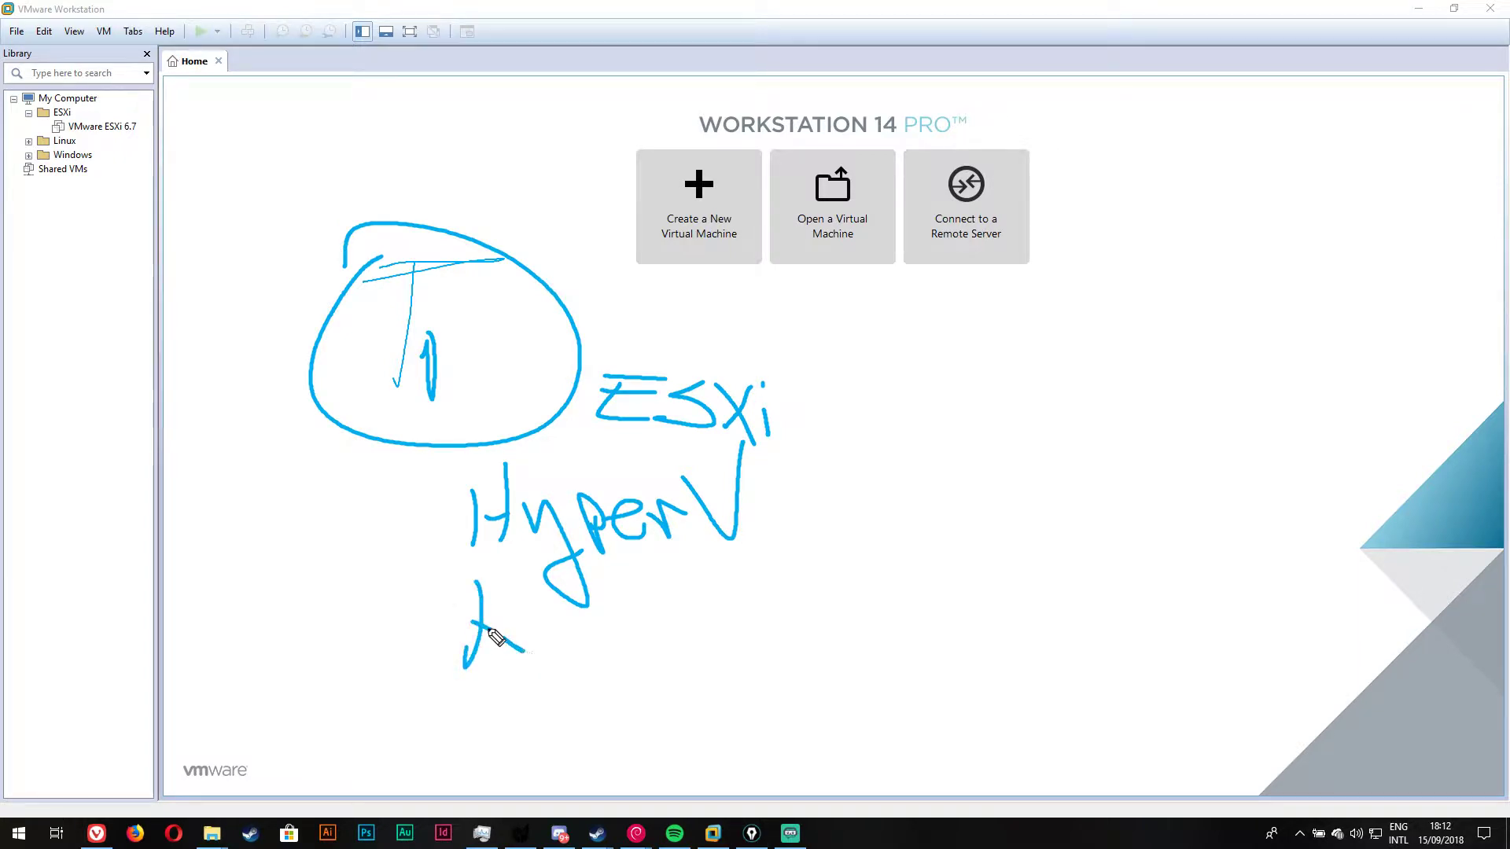
{"action": "left_click_drag", "start_coordinate": [553, 598], "coordinate": [534, 618]}
{"action": "mouse_move", "coordinate": [581, 552]}
{"action": "left_mouse_down"}
{"action": "mouse_move", "coordinate": [489, 626]}
{"action": "mouse_move", "coordinate": [567, 574]}
{"action": "left_mouse_up"}
{"action": "mouse_move", "coordinate": [568, 574]}
{"action": "left_mouse_down"}
{"action": "mouse_move", "coordinate": [599, 636]}
{"action": "mouse_move", "coordinate": [617, 568]}
{"action": "left_mouse_up"}
{"action": "mouse_move", "coordinate": [631, 625]}
{"action": "left_mouse_down"}
{"action": "mouse_move", "coordinate": [708, 563]}
{"action": "mouse_move", "coordinate": [726, 629]}
{"action": "left_mouse_up"}
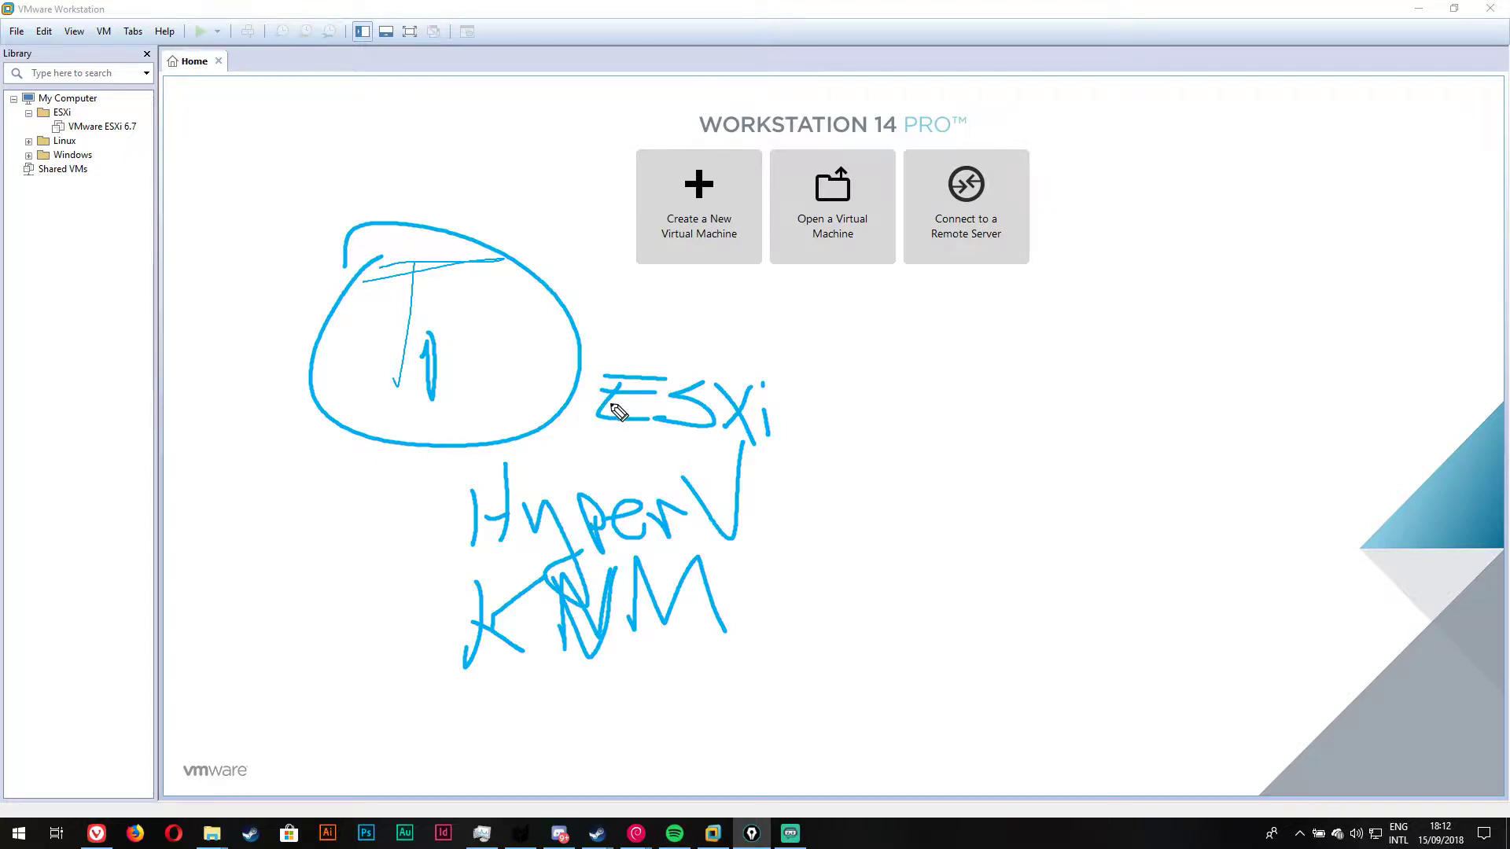
Step: Draw a circled T2 on the right, arrow it to the Workstation title, and write VB
{"action": "left_click_drag", "start_coordinate": [919, 315], "coordinate": [950, 431]}
{"action": "left_click_drag", "start_coordinate": [835, 330], "coordinate": [989, 316]}
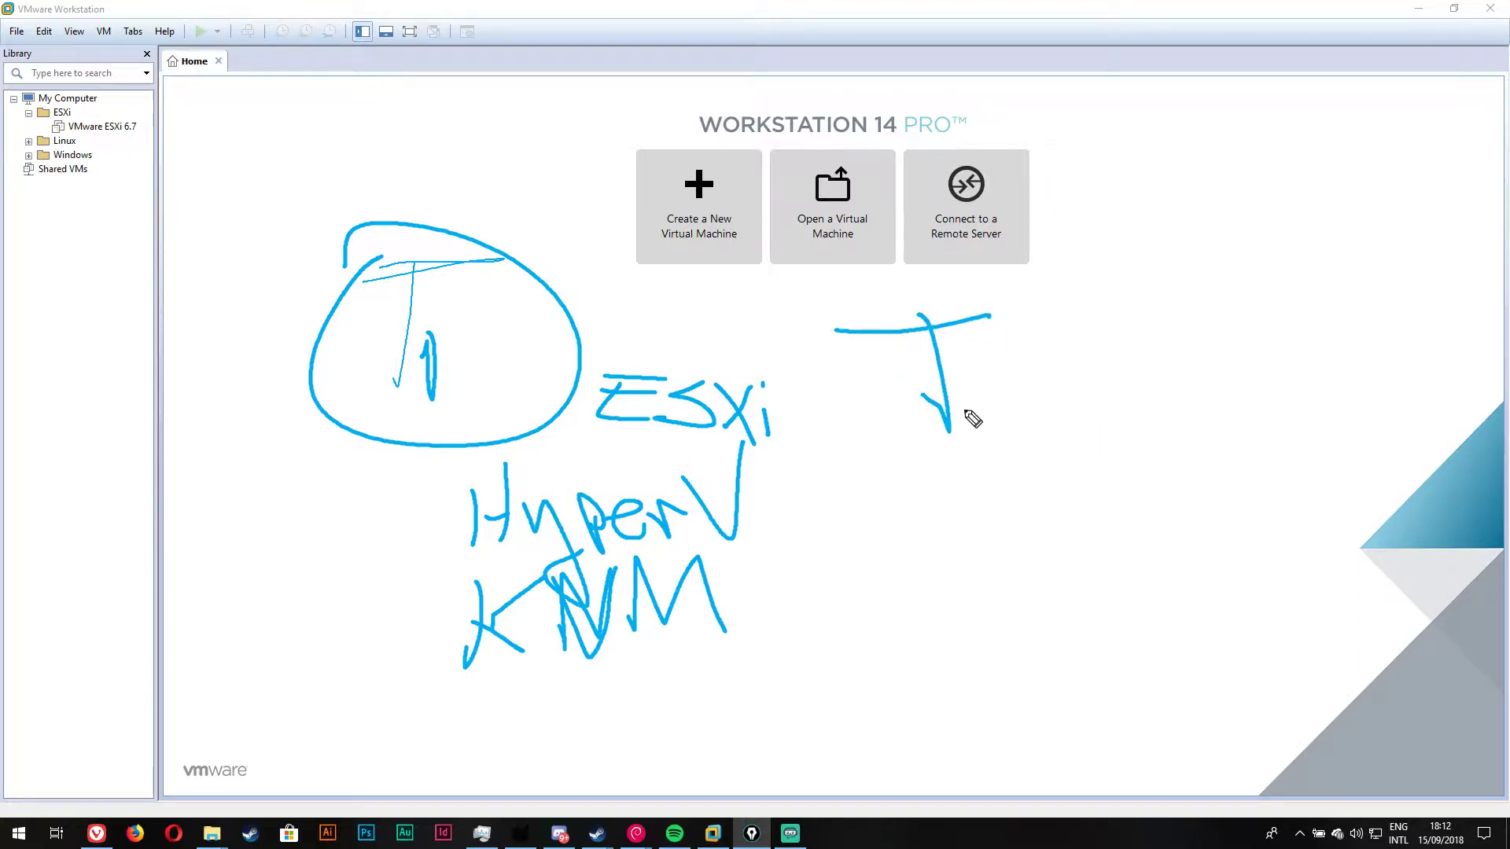
{"action": "left_click_drag", "start_coordinate": [969, 400], "coordinate": [1023, 460]}
{"action": "left_click_drag", "start_coordinate": [828, 281], "coordinate": [758, 378]}
{"action": "mouse_move", "coordinate": [1104, 277]}
{"action": "left_mouse_down"}
{"action": "mouse_move", "coordinate": [978, 101]}
{"action": "mouse_move", "coordinate": [954, 94]}
{"action": "left_mouse_up"}
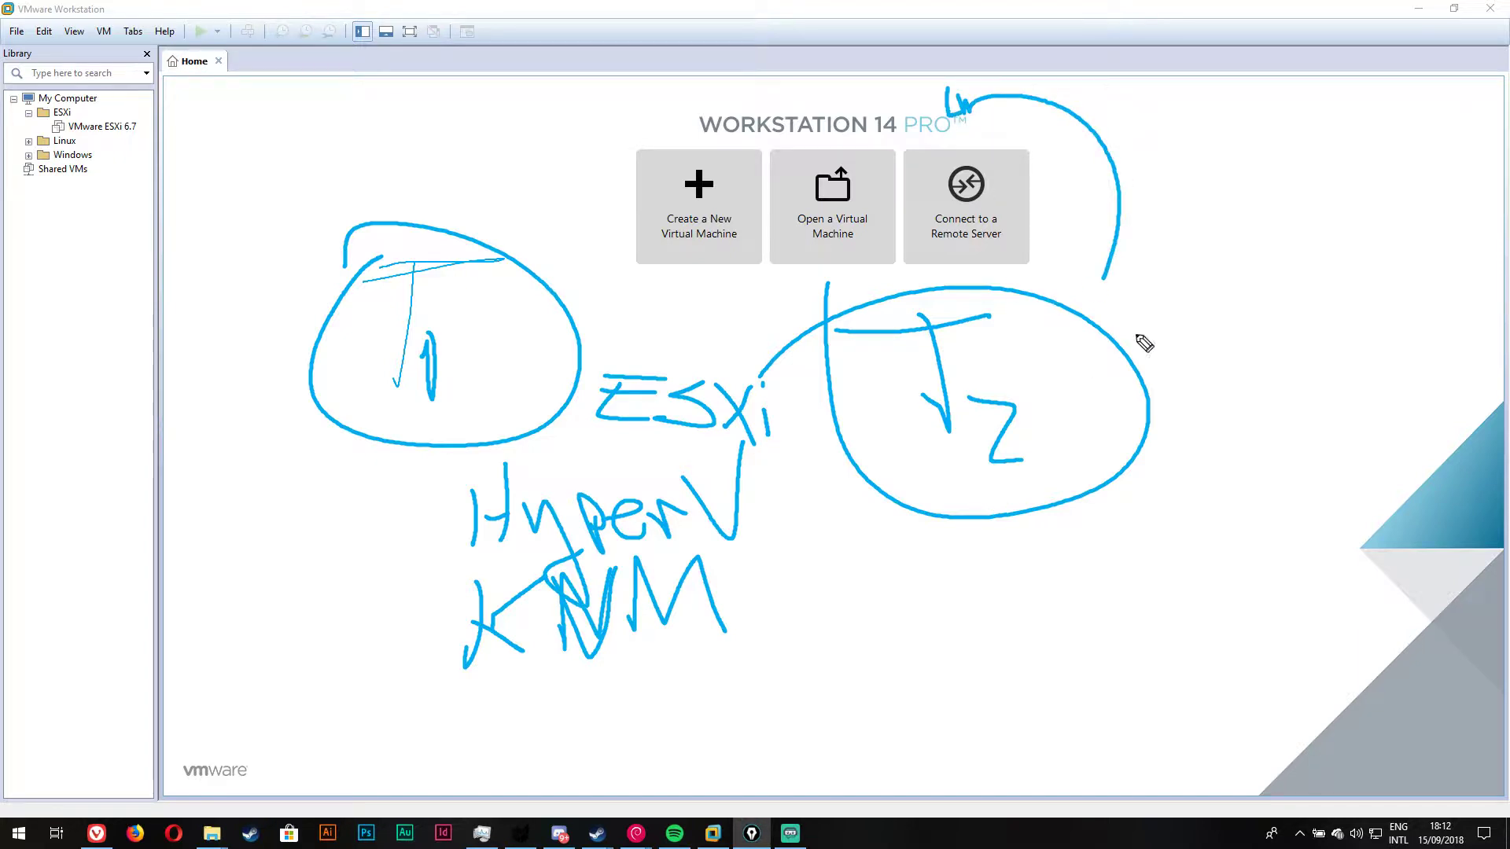
{"action": "mouse_move", "coordinate": [1143, 332]}
{"action": "left_mouse_down"}
{"action": "mouse_move", "coordinate": [1172, 417]}
{"action": "mouse_move", "coordinate": [1197, 277]}
{"action": "left_mouse_up"}
{"action": "left_click_drag", "start_coordinate": [1216, 311], "coordinate": [1221, 377]}
{"action": "left_click_drag", "start_coordinate": [1211, 271], "coordinate": [1246, 383]}
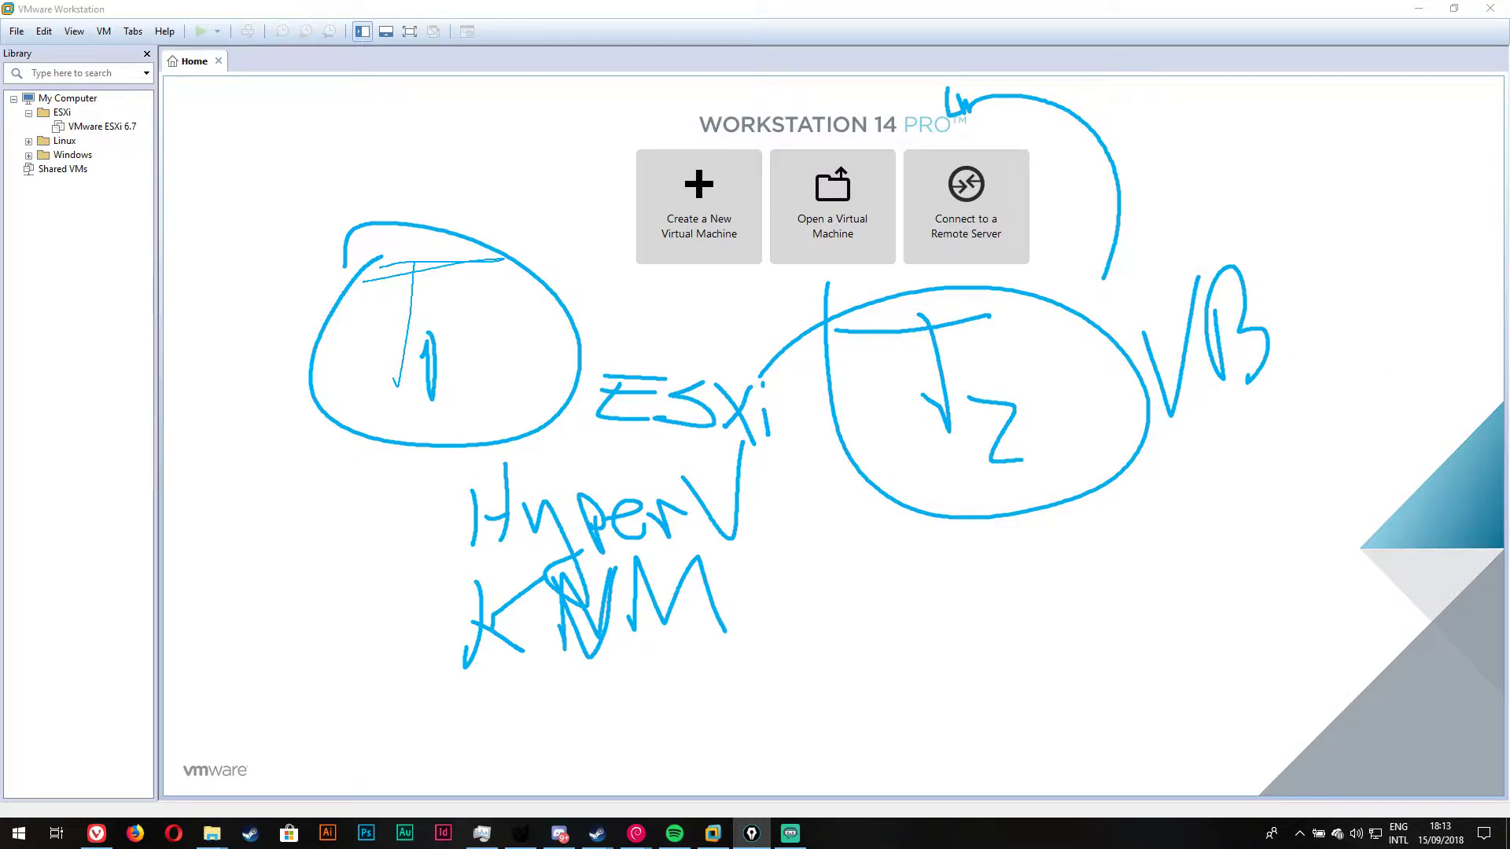
Step: Clear the hypervisor sketches, then hand-write a memory size note with 60 Gb beneath it
{"action": "key", "text": "e"}
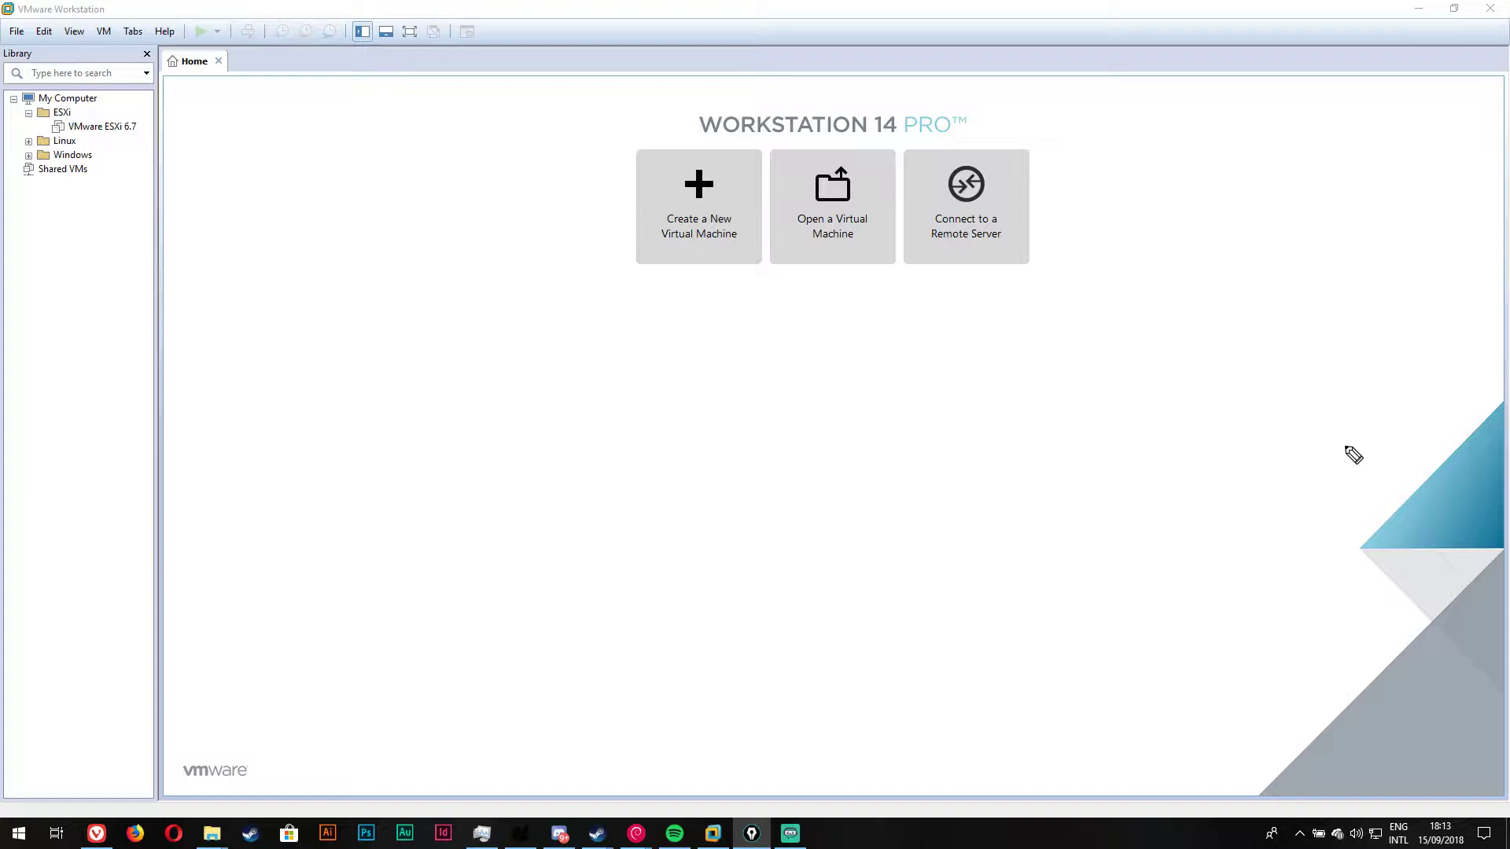
{"action": "left_click", "coordinate": [1094, 261]}
{"action": "mouse_move", "coordinate": [1094, 261]}
{"action": "left_mouse_down"}
{"action": "mouse_move", "coordinate": [1096, 322]}
{"action": "mouse_move", "coordinate": [1056, 306]}
{"action": "left_mouse_up"}
{"action": "mouse_move", "coordinate": [1138, 250]}
{"action": "left_mouse_down"}
{"action": "mouse_move", "coordinate": [1150, 314]}
{"action": "mouse_move", "coordinate": [1123, 301]}
{"action": "left_mouse_up"}
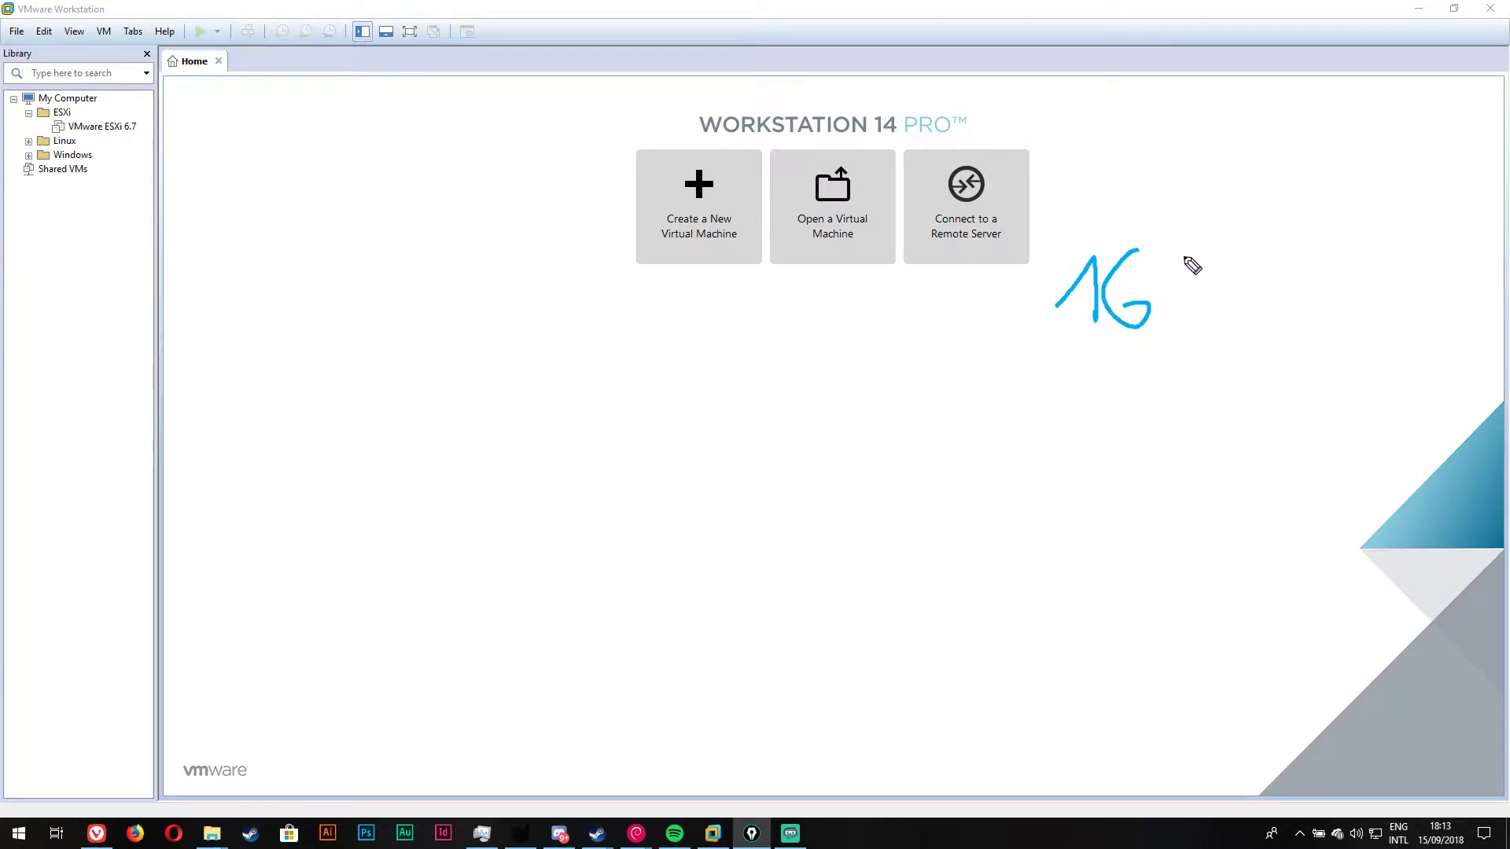
{"action": "mouse_move", "coordinate": [1189, 247]}
{"action": "left_mouse_down"}
{"action": "mouse_move", "coordinate": [1203, 290]}
{"action": "mouse_move", "coordinate": [1178, 283]}
{"action": "left_mouse_up"}
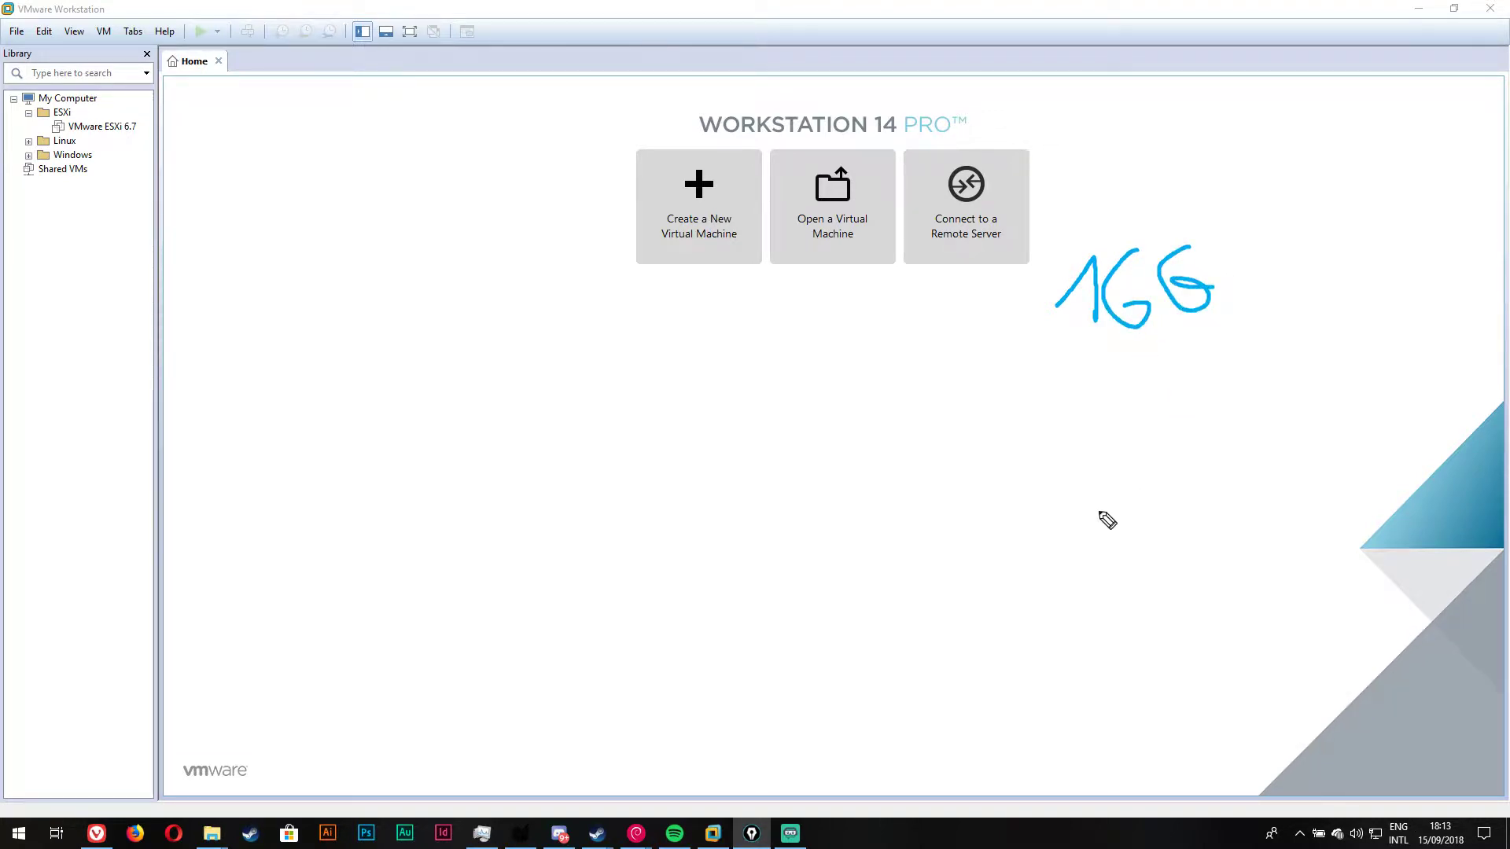
{"action": "mouse_move", "coordinate": [1130, 351]}
{"action": "left_mouse_down"}
{"action": "mouse_move", "coordinate": [1132, 408]}
{"action": "mouse_move", "coordinate": [1144, 386]}
{"action": "left_mouse_up"}
{"action": "mouse_move", "coordinate": [1219, 339]}
{"action": "left_mouse_down"}
{"action": "mouse_move", "coordinate": [1229, 386]}
{"action": "mouse_move", "coordinate": [1258, 363]}
{"action": "mouse_move", "coordinate": [1270, 387]}
{"action": "left_mouse_up"}
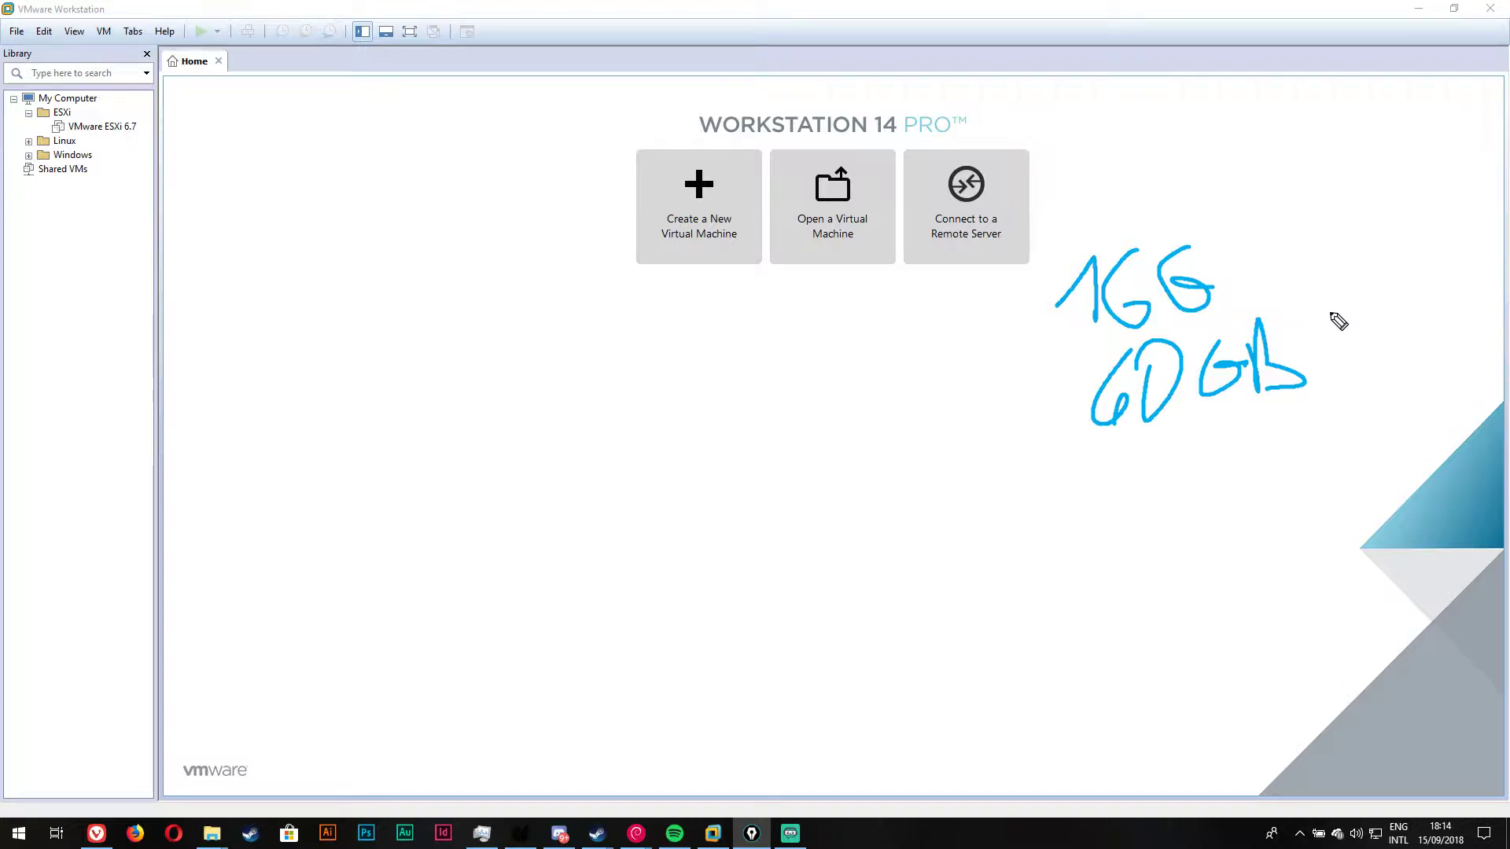
Step: Sketch a disk cylinder beside 60 Gb and a memory stick above it
{"action": "mouse_move", "coordinate": [1329, 312]}
{"action": "left_mouse_down"}
{"action": "mouse_move", "coordinate": [1346, 370]}
{"action": "mouse_move", "coordinate": [1386, 364]}
{"action": "left_mouse_up"}
{"action": "mouse_move", "coordinate": [1331, 309]}
{"action": "left_mouse_down"}
{"action": "mouse_move", "coordinate": [1375, 305]}
{"action": "mouse_move", "coordinate": [1384, 364]}
{"action": "mouse_move", "coordinate": [1360, 377]}
{"action": "mouse_move", "coordinate": [1386, 364]}
{"action": "left_mouse_up"}
{"action": "left_click_drag", "start_coordinate": [1338, 318], "coordinate": [1377, 311]}
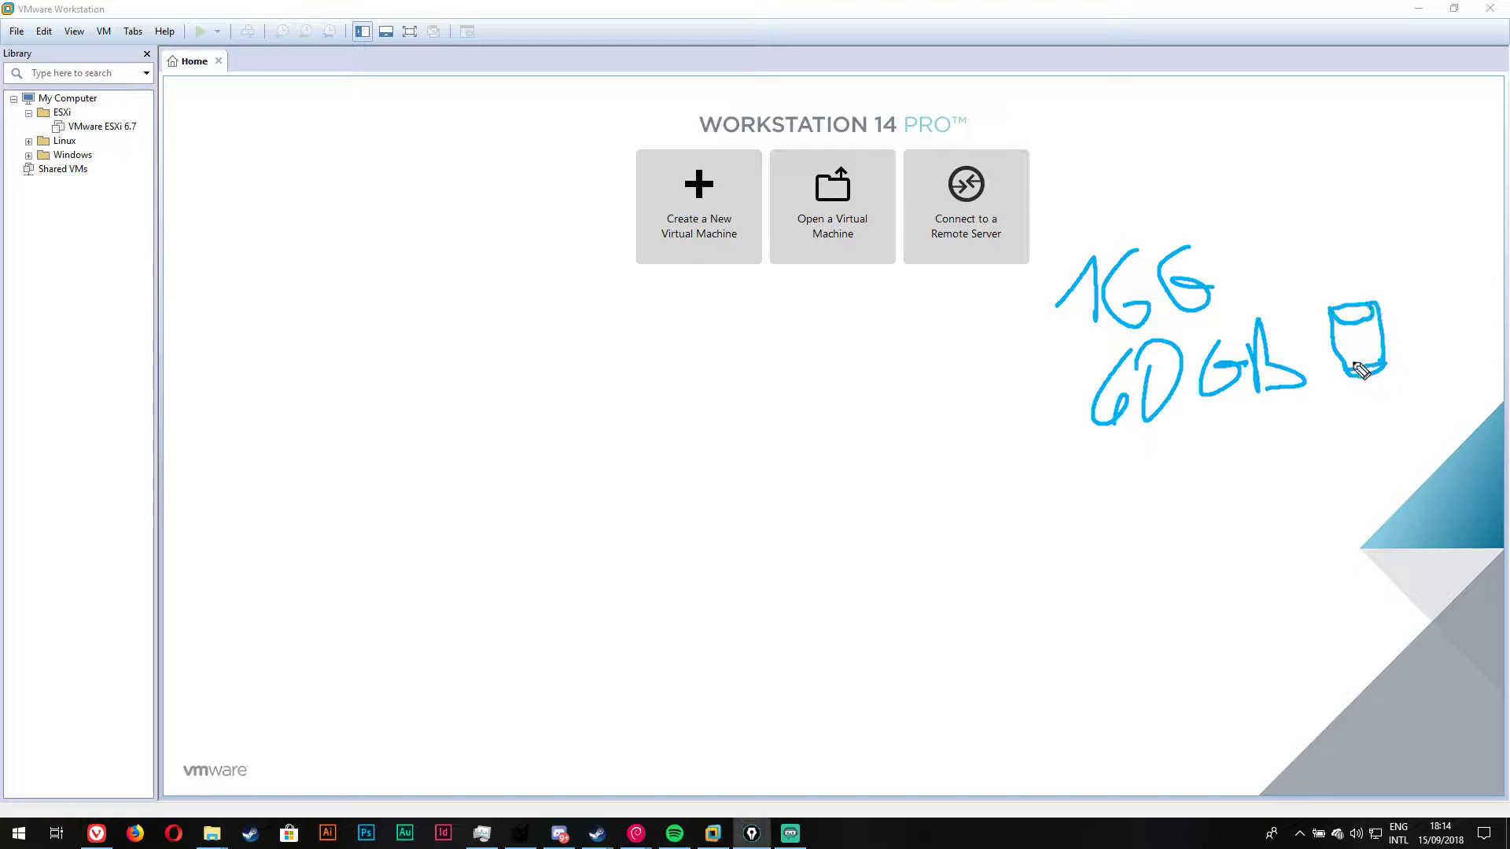
{"action": "mouse_move", "coordinate": [1234, 235]}
{"action": "left_mouse_down"}
{"action": "mouse_move", "coordinate": [1354, 257]}
{"action": "mouse_move", "coordinate": [1329, 217]}
{"action": "mouse_move", "coordinate": [1257, 243]}
{"action": "mouse_move", "coordinate": [1275, 260]}
{"action": "mouse_move", "coordinate": [1326, 225]}
{"action": "mouse_move", "coordinate": [1333, 246]}
{"action": "mouse_move", "coordinate": [1315, 236]}
{"action": "left_mouse_up"}
{"action": "left_click_drag", "start_coordinate": [1253, 273], "coordinate": [1358, 250]}
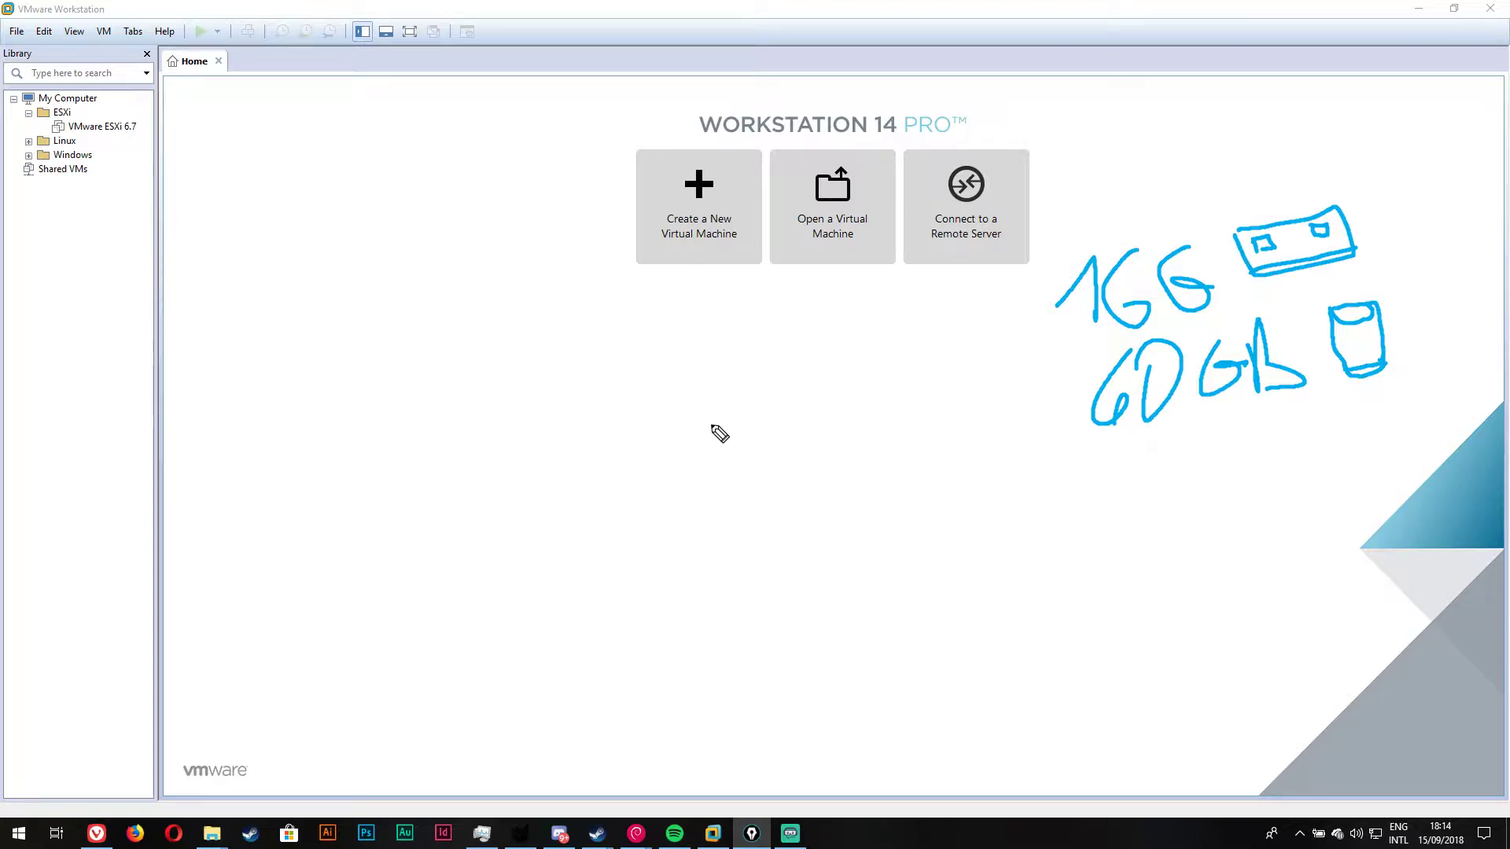
Step: Write the first two 512 figures in the top row and 512s below them
{"action": "mouse_move", "coordinate": [719, 434]}
{"action": "left_mouse_down"}
{"action": "mouse_move", "coordinate": [705, 441]}
{"action": "mouse_move", "coordinate": [752, 475]}
{"action": "mouse_move", "coordinate": [775, 448]}
{"action": "mouse_move", "coordinate": [836, 472]}
{"action": "mouse_move", "coordinate": [823, 519]}
{"action": "mouse_move", "coordinate": [796, 538]}
{"action": "mouse_move", "coordinate": [810, 559]}
{"action": "mouse_move", "coordinate": [840, 543]}
{"action": "mouse_move", "coordinate": [875, 568]}
{"action": "left_mouse_up"}
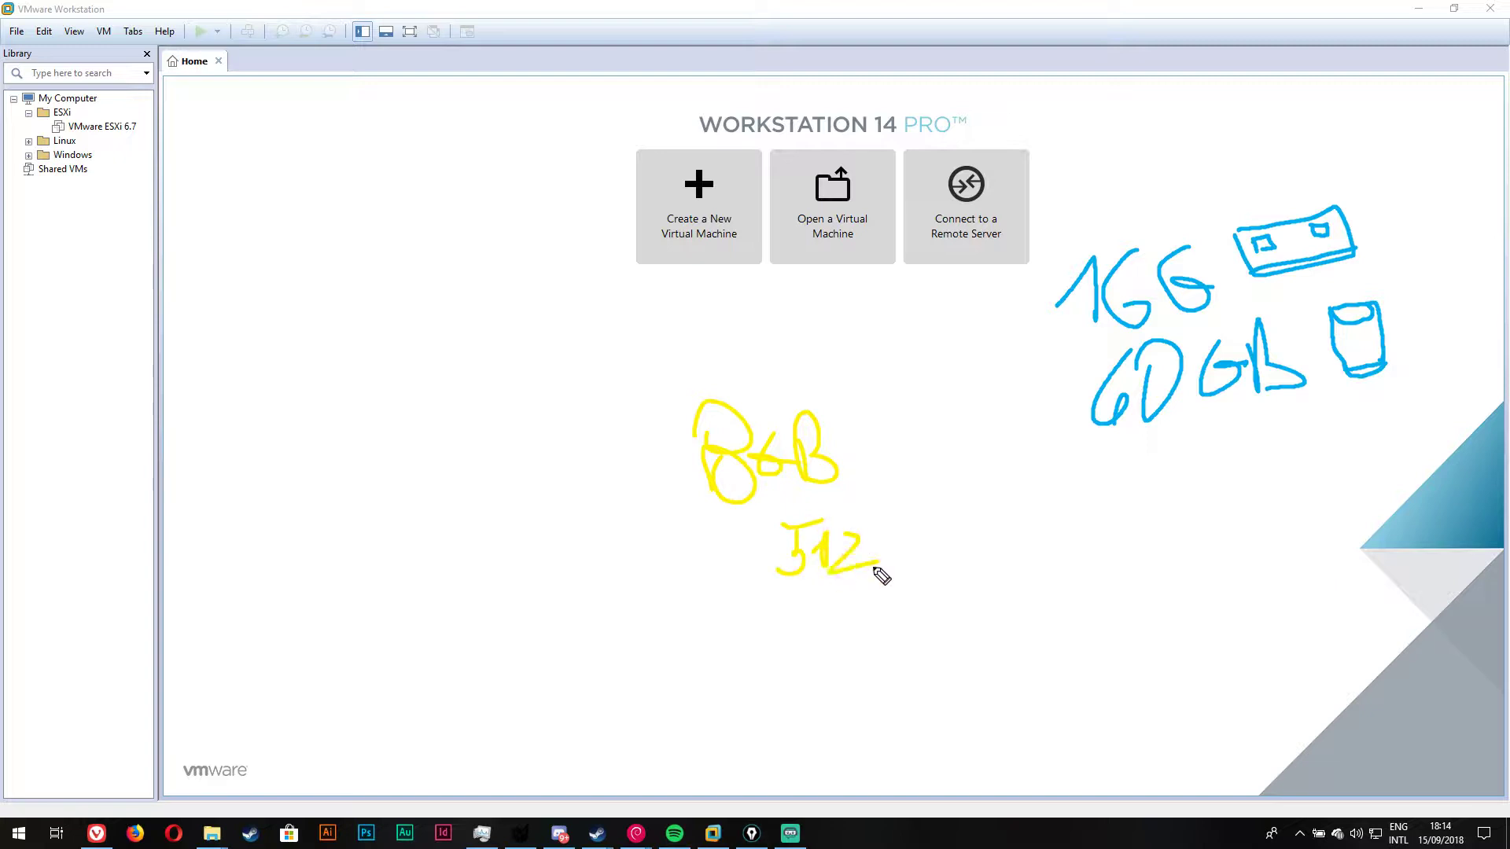
{"action": "mouse_move", "coordinate": [799, 617]}
{"action": "left_mouse_down"}
{"action": "mouse_move", "coordinate": [860, 643]}
{"action": "mouse_move", "coordinate": [895, 616]}
{"action": "left_mouse_up"}
{"action": "mouse_move", "coordinate": [916, 513]}
{"action": "left_mouse_down"}
{"action": "mouse_move", "coordinate": [954, 516]}
{"action": "mouse_move", "coordinate": [933, 552]}
{"action": "left_mouse_up"}
{"action": "left_click_drag", "start_coordinate": [961, 498], "coordinate": [975, 551]}
{"action": "left_click_drag", "start_coordinate": [1013, 501], "coordinate": [1012, 543]}
{"action": "mouse_move", "coordinate": [964, 587]}
{"action": "left_mouse_down"}
{"action": "mouse_move", "coordinate": [944, 640]}
{"action": "mouse_move", "coordinate": [998, 592]}
{"action": "mouse_move", "coordinate": [1035, 627]}
{"action": "left_mouse_up"}
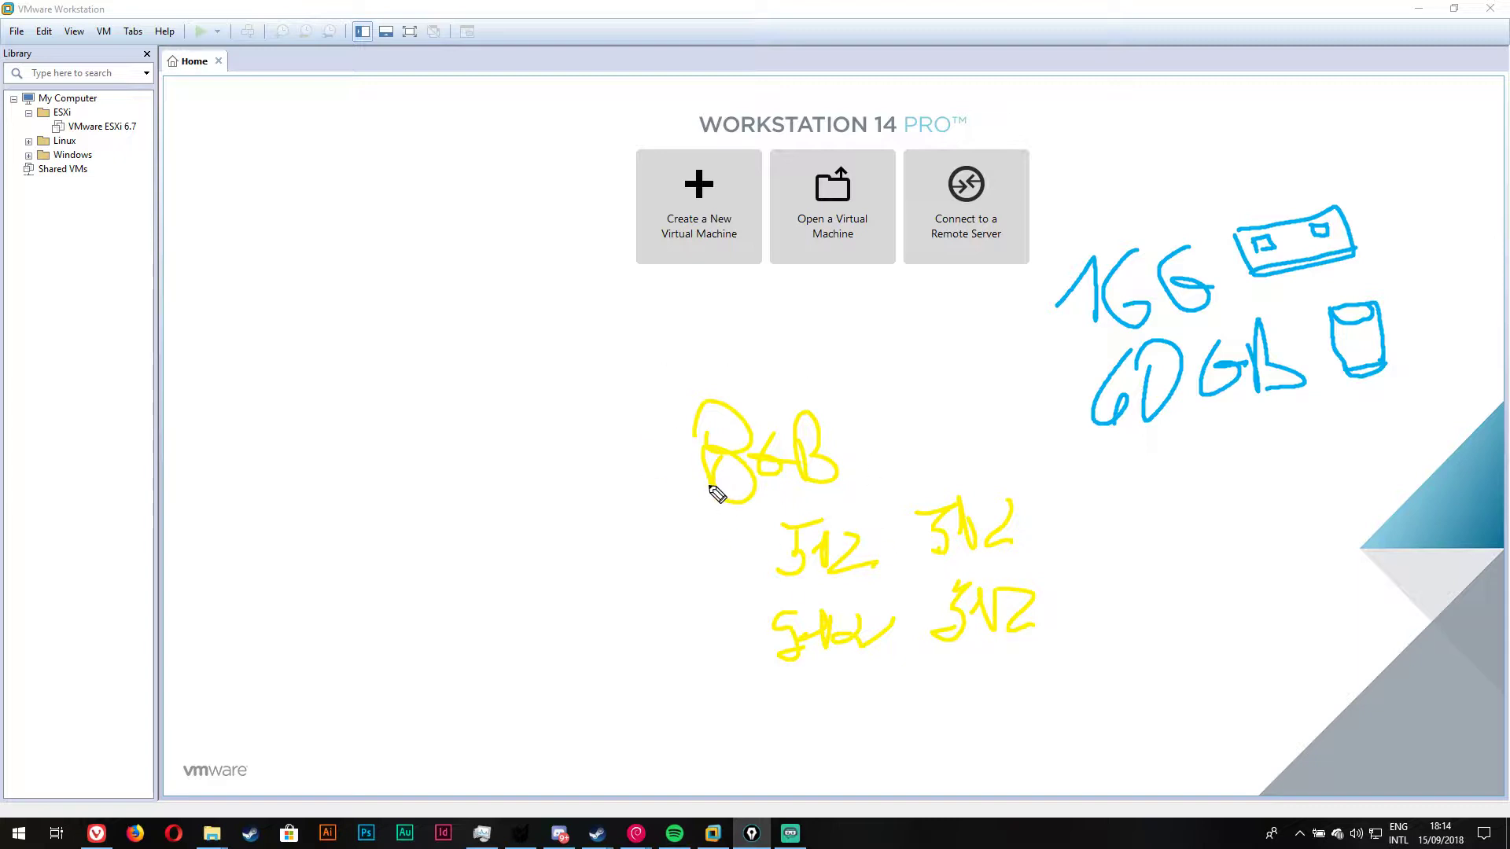
Step: Complete the third 512 in each row and add MB units to both
{"action": "mouse_move", "coordinate": [1054, 485]}
{"action": "left_mouse_down"}
{"action": "mouse_move", "coordinate": [1117, 478]}
{"action": "mouse_move", "coordinate": [1089, 538]}
{"action": "left_mouse_up"}
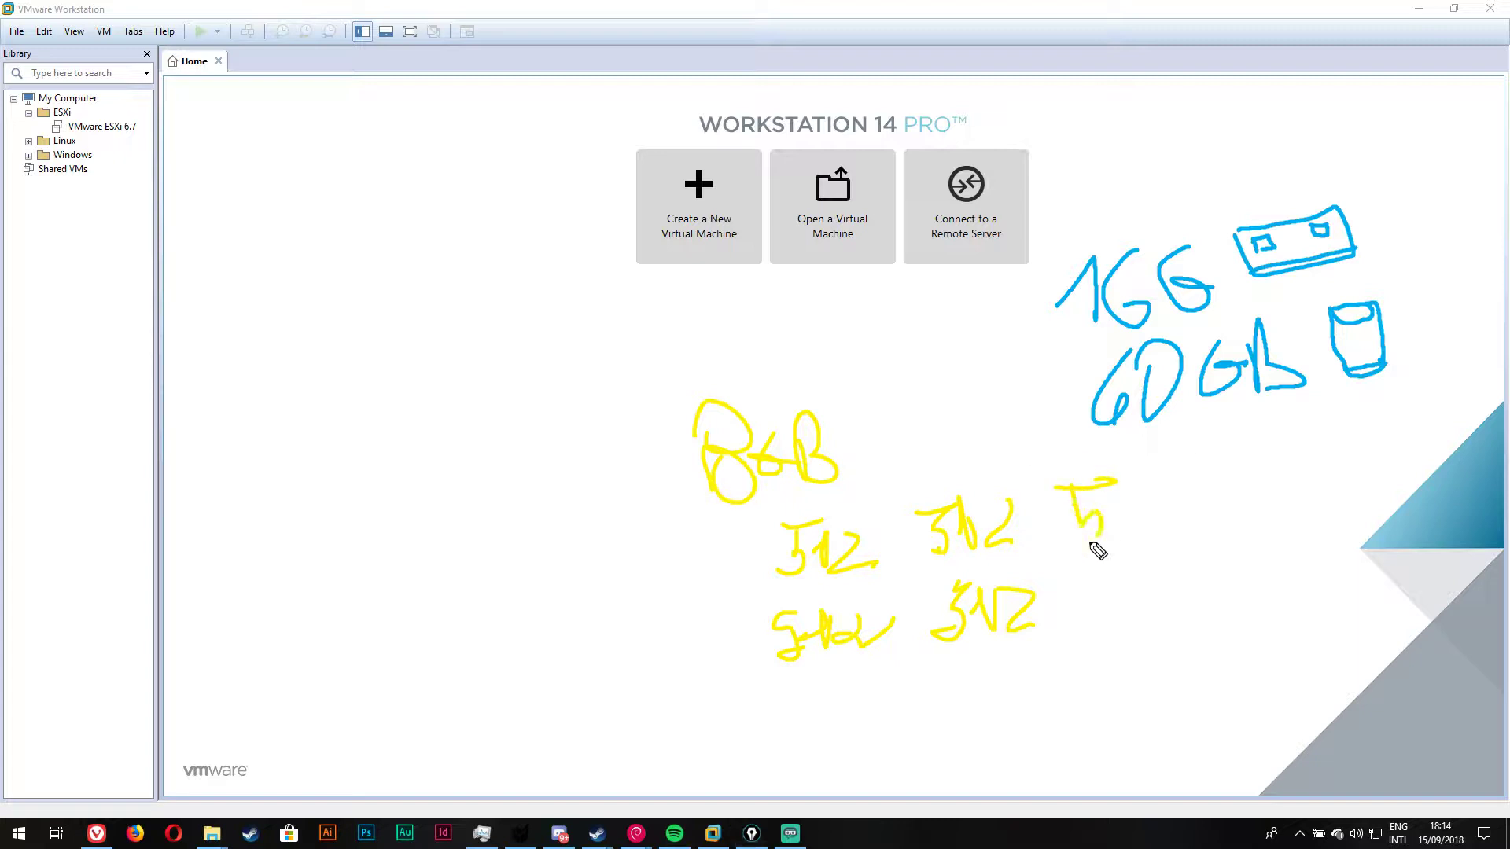
{"action": "mouse_move", "coordinate": [1138, 496]}
{"action": "left_mouse_down"}
{"action": "mouse_move", "coordinate": [1141, 533]}
{"action": "mouse_move", "coordinate": [1139, 497]}
{"action": "mouse_move", "coordinate": [1178, 511]}
{"action": "left_mouse_up"}
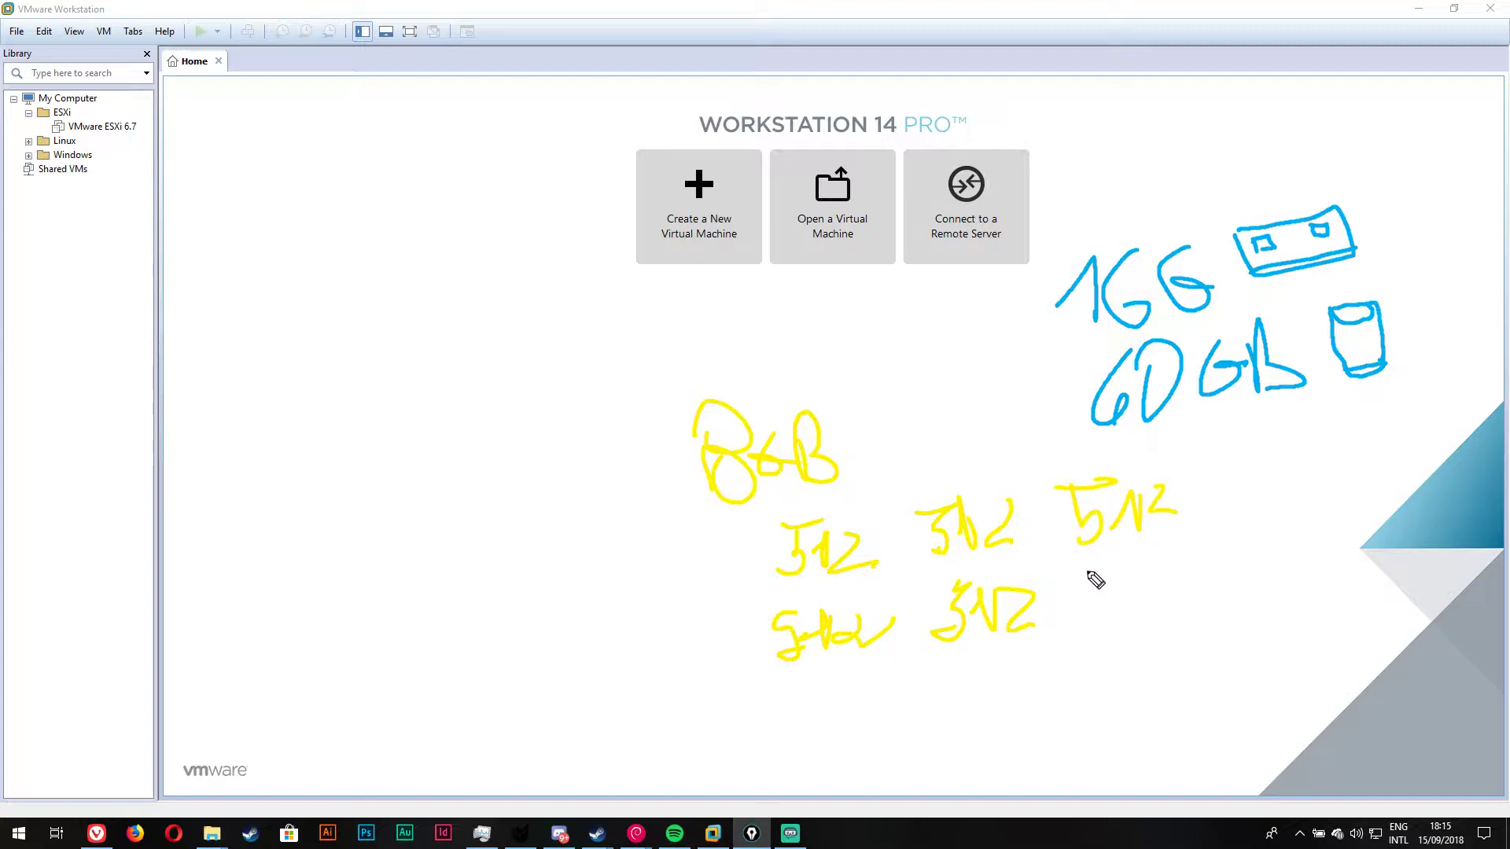
{"action": "left_click_drag", "start_coordinate": [1087, 567], "coordinate": [1127, 561]}
{"action": "left_click_drag", "start_coordinate": [1091, 570], "coordinate": [1085, 619]}
{"action": "mouse_move", "coordinate": [1153, 566]}
{"action": "left_mouse_down"}
{"action": "mouse_move", "coordinate": [1156, 614]}
{"action": "mouse_move", "coordinate": [1152, 568]}
{"action": "mouse_move", "coordinate": [1205, 600]}
{"action": "left_mouse_up"}
{"action": "left_click_drag", "start_coordinate": [1219, 602], "coordinate": [1276, 588]}
{"action": "left_click_drag", "start_coordinate": [1276, 544], "coordinate": [1298, 598]}
{"action": "mouse_move", "coordinate": [1181, 525]}
{"action": "left_mouse_down"}
{"action": "mouse_move", "coordinate": [1233, 457]}
{"action": "mouse_move", "coordinate": [1235, 503]}
{"action": "left_mouse_up"}
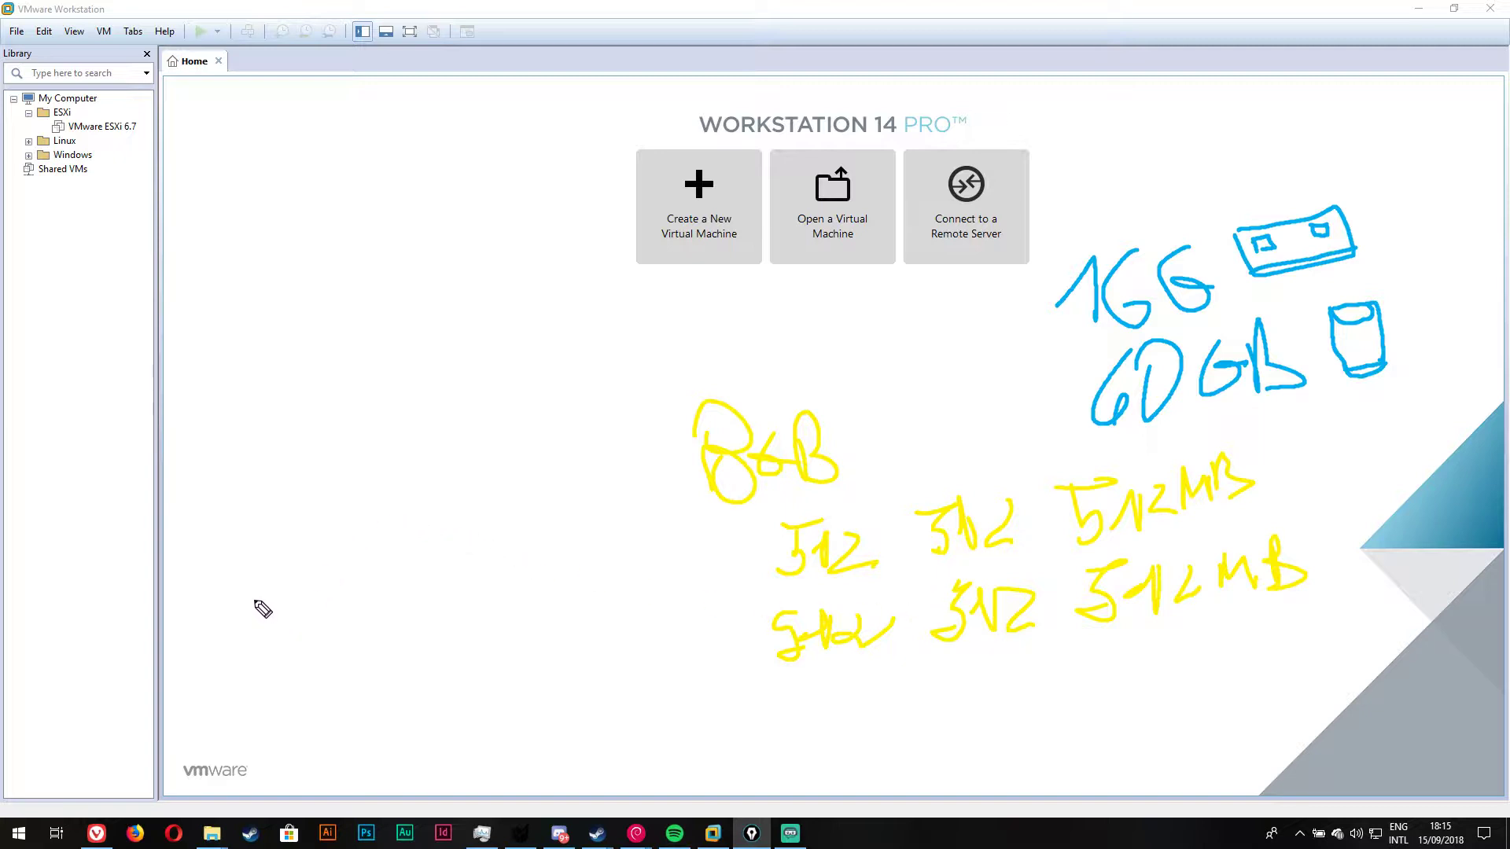
Step: Draw a horizontal baseline with three hand-drawn boxes sitting on it
{"action": "left_click_drag", "start_coordinate": [255, 600], "coordinate": [629, 592]}
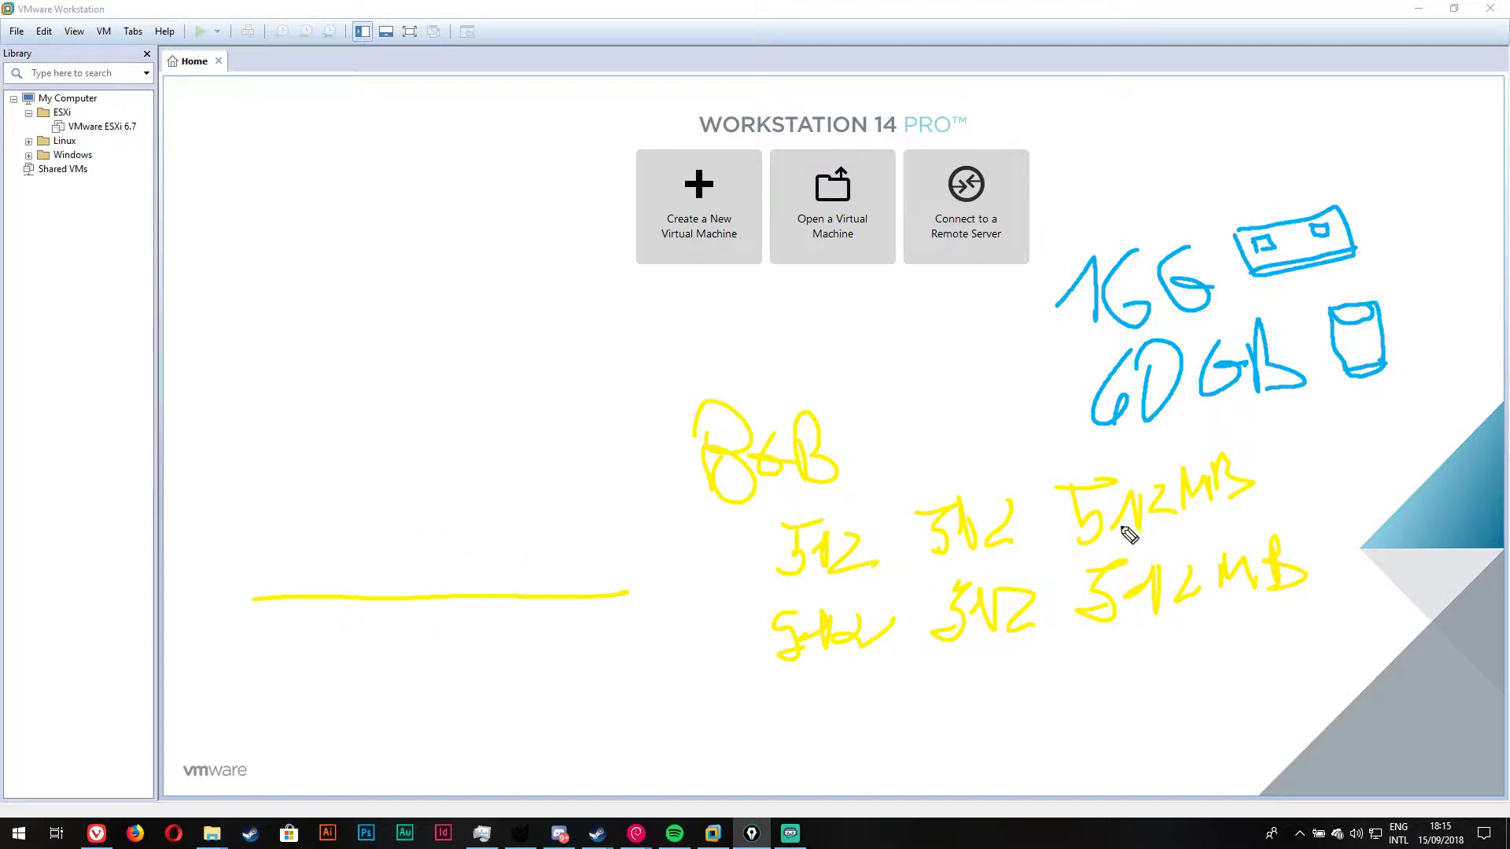
{"action": "mouse_move", "coordinate": [263, 541]}
{"action": "left_mouse_down"}
{"action": "mouse_move", "coordinate": [269, 592]}
{"action": "mouse_move", "coordinate": [304, 526]}
{"action": "mouse_move", "coordinate": [340, 595]}
{"action": "left_mouse_up"}
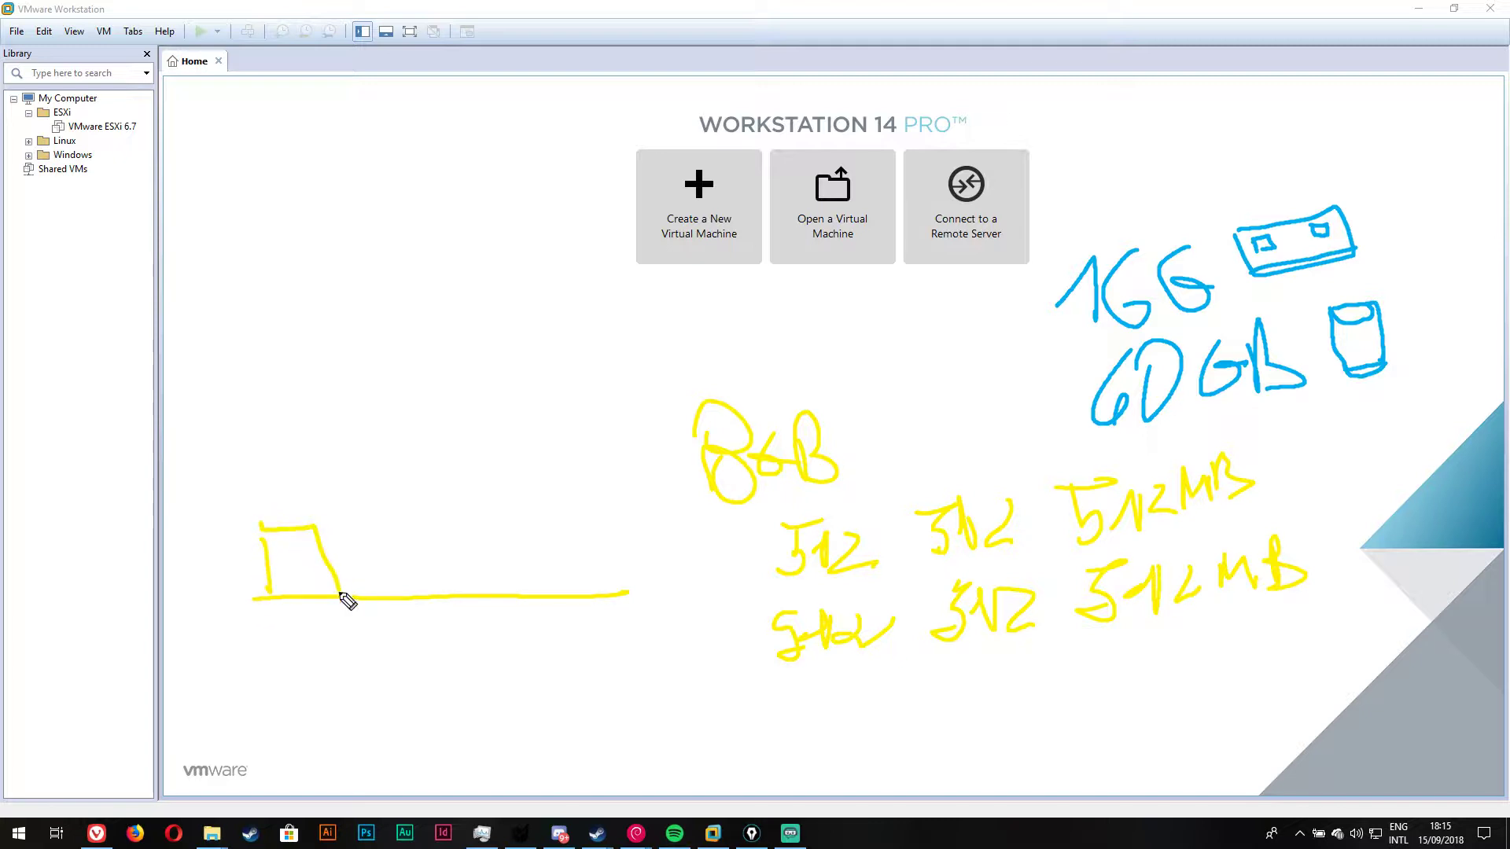
{"action": "mouse_move", "coordinate": [368, 536]}
{"action": "left_mouse_down"}
{"action": "mouse_move", "coordinate": [382, 532]}
{"action": "mouse_move", "coordinate": [391, 592]}
{"action": "mouse_move", "coordinate": [475, 598]}
{"action": "left_mouse_up"}
{"action": "mouse_move", "coordinate": [528, 529]}
{"action": "left_mouse_down"}
{"action": "mouse_move", "coordinate": [533, 595]}
{"action": "mouse_move", "coordinate": [606, 532]}
{"action": "mouse_move", "coordinate": [617, 591]}
{"action": "left_mouse_up"}
{"action": "mouse_move", "coordinate": [277, 599]}
{"action": "left_mouse_down"}
{"action": "mouse_move", "coordinate": [340, 669]}
{"action": "mouse_move", "coordinate": [347, 604]}
{"action": "mouse_move", "coordinate": [473, 683]}
{"action": "mouse_move", "coordinate": [482, 608]}
{"action": "mouse_move", "coordinate": [549, 678]}
{"action": "mouse_move", "coordinate": [610, 640]}
{"action": "mouse_move", "coordinate": [612, 600]}
{"action": "left_mouse_up"}
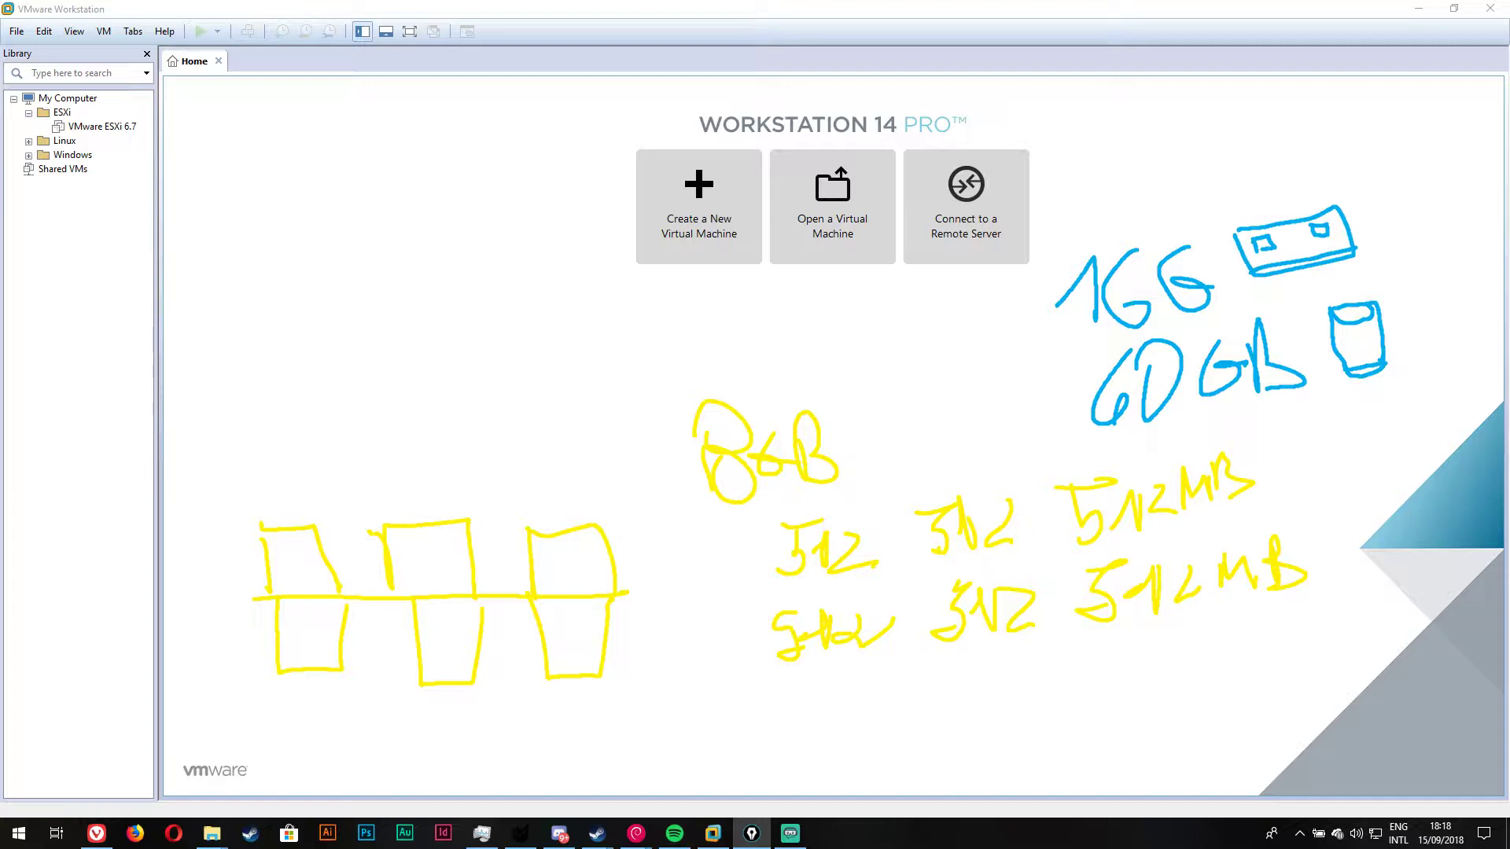
Step: Clear the pen annotations and open the VMware ESXi 6.7 VM's summary from the Library
{"action": "key", "text": "Escape"}
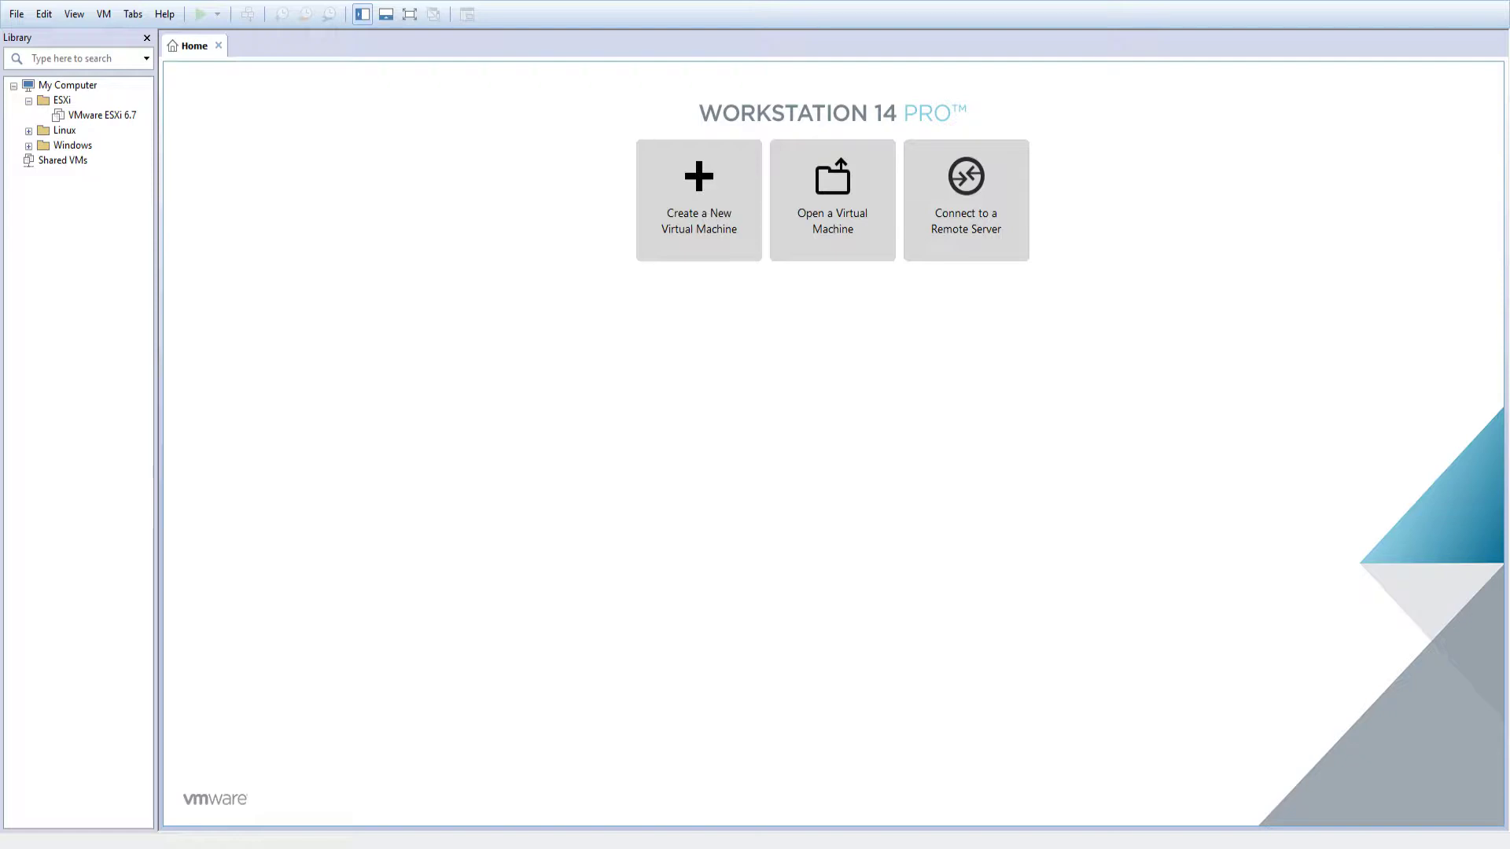
{"action": "left_click", "coordinate": [100, 114]}
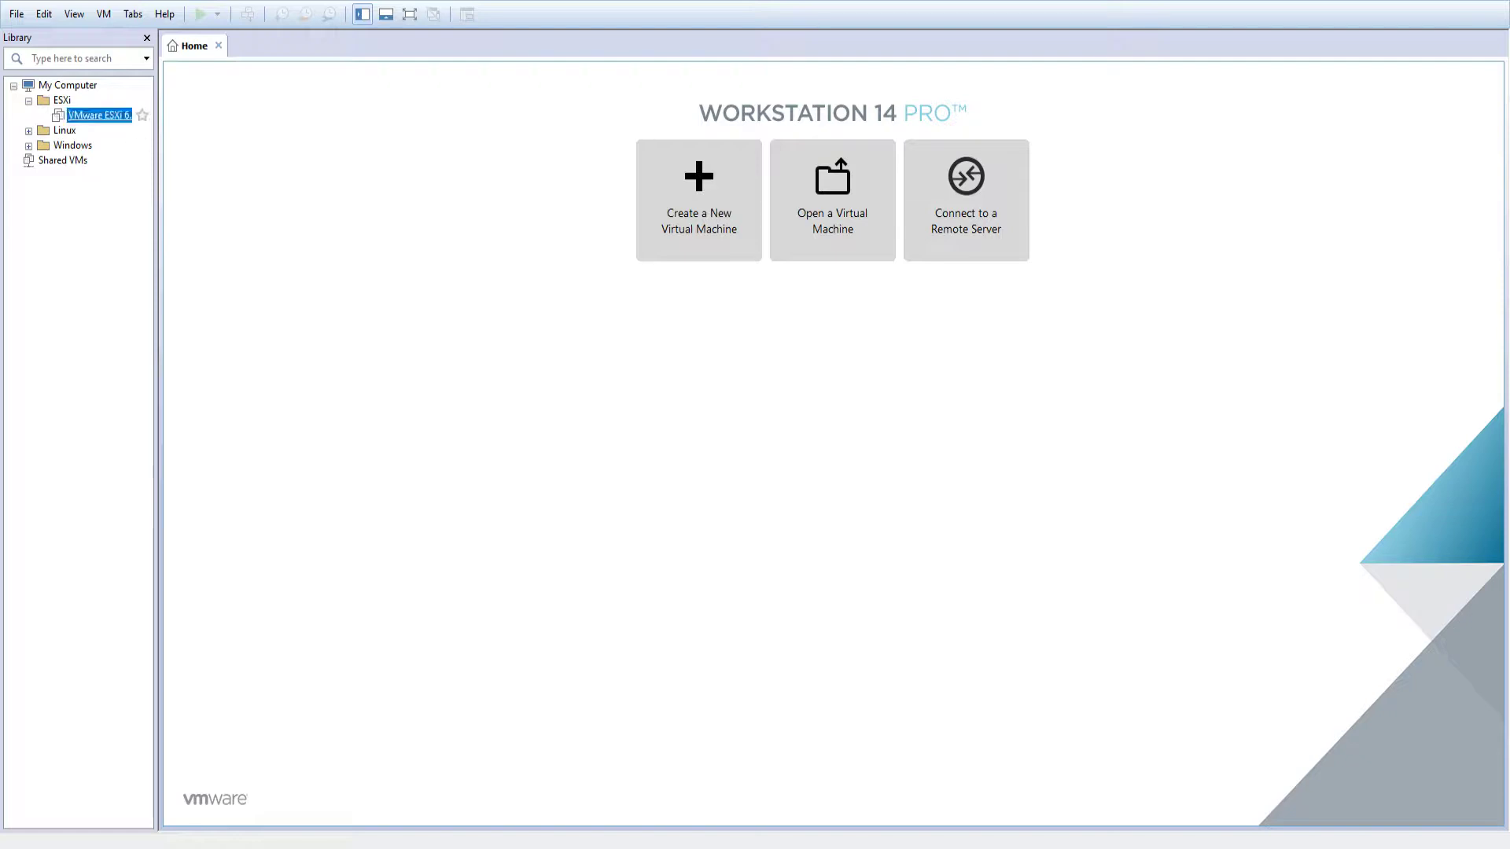
{"action": "left_click", "coordinate": [108, 118]}
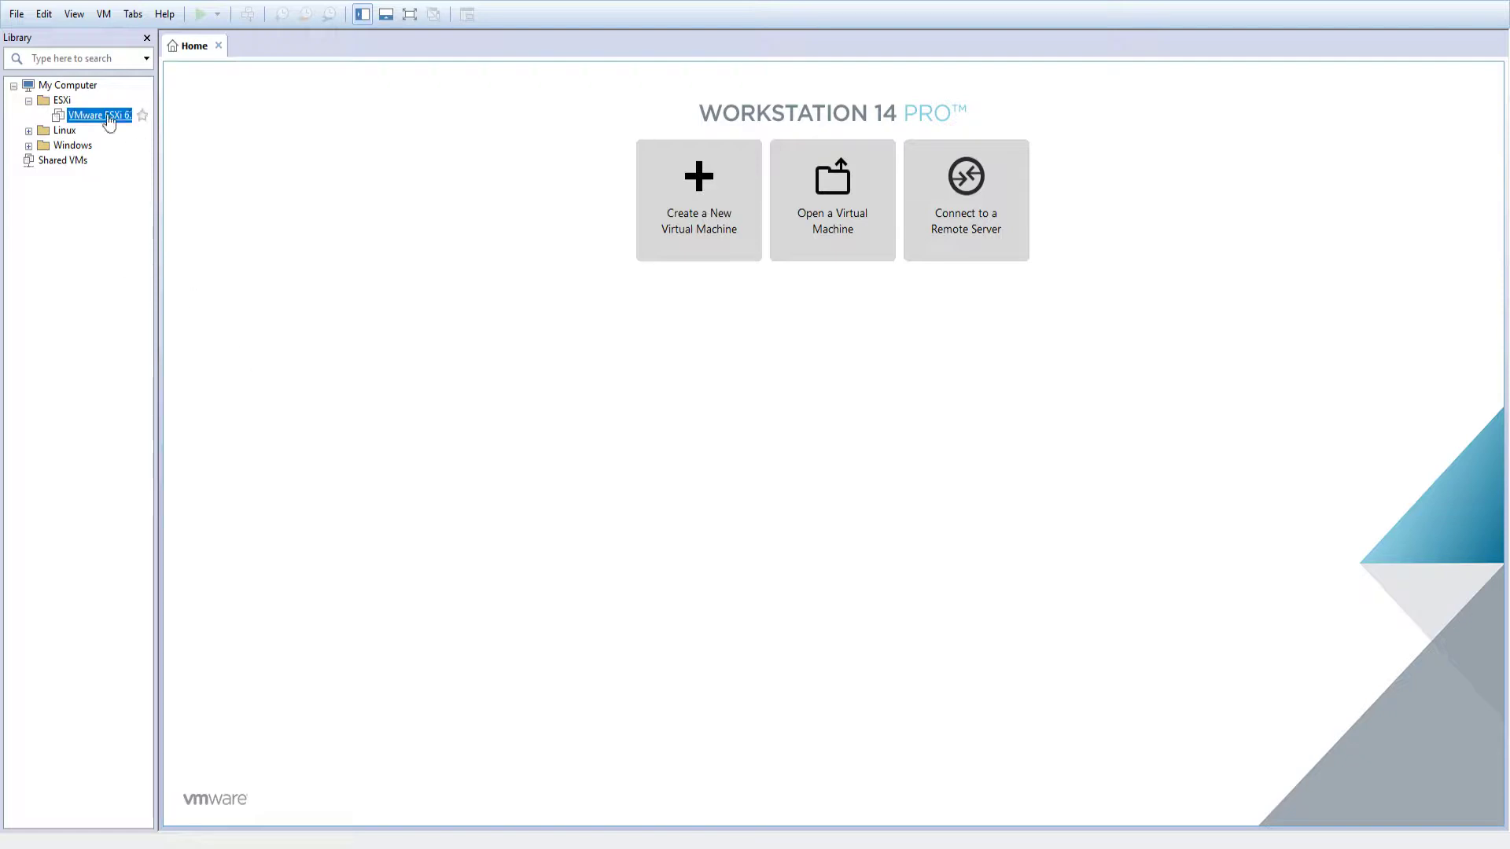
{"action": "left_click", "coordinate": [295, 239]}
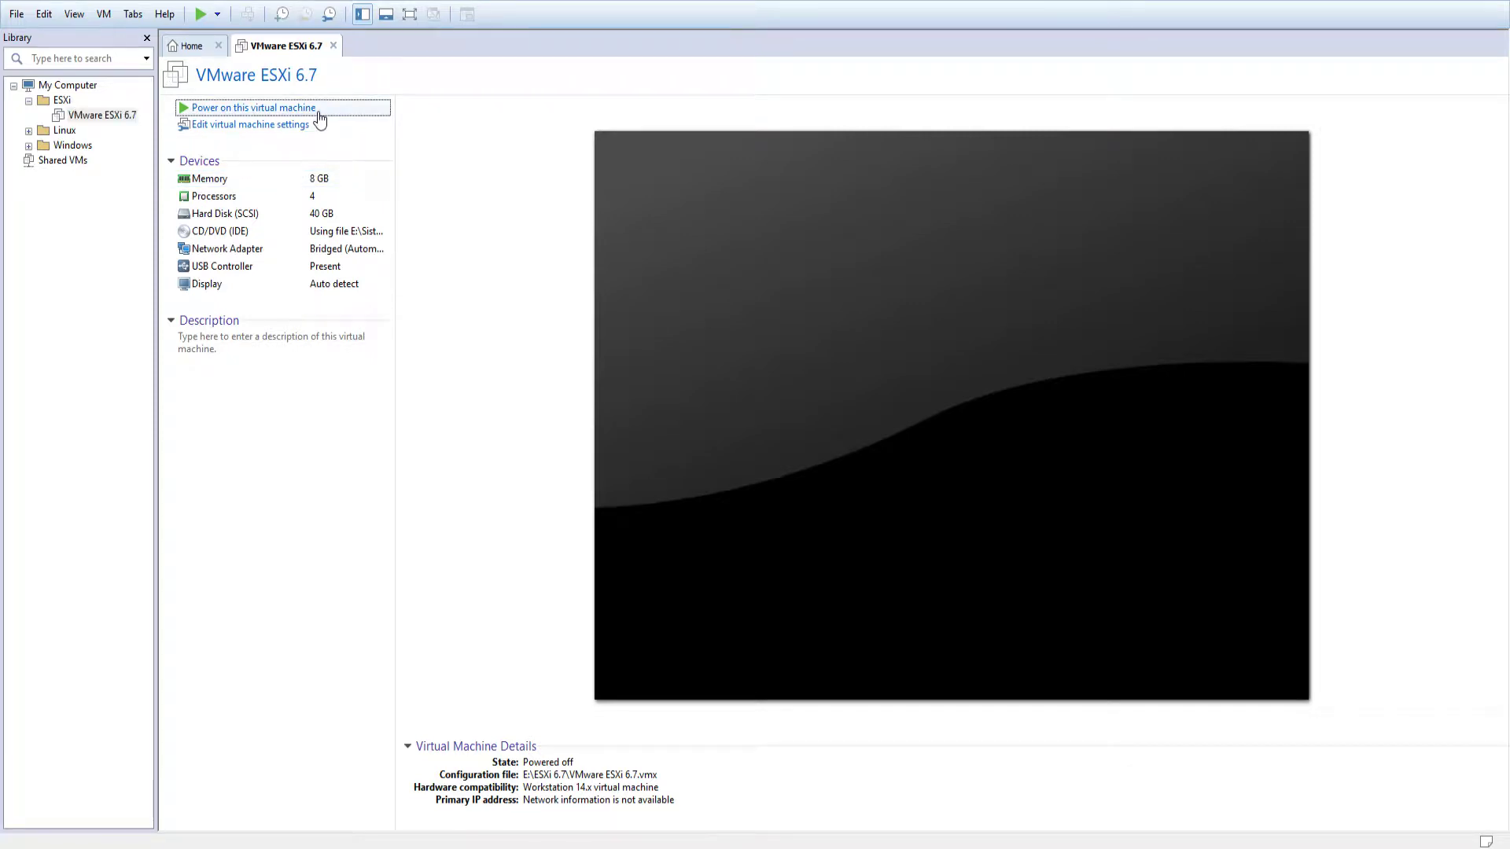
Step: Power on the ESXi 6.7 VM and press Enter in its console to boot immediately
{"action": "left_click", "coordinate": [318, 110]}
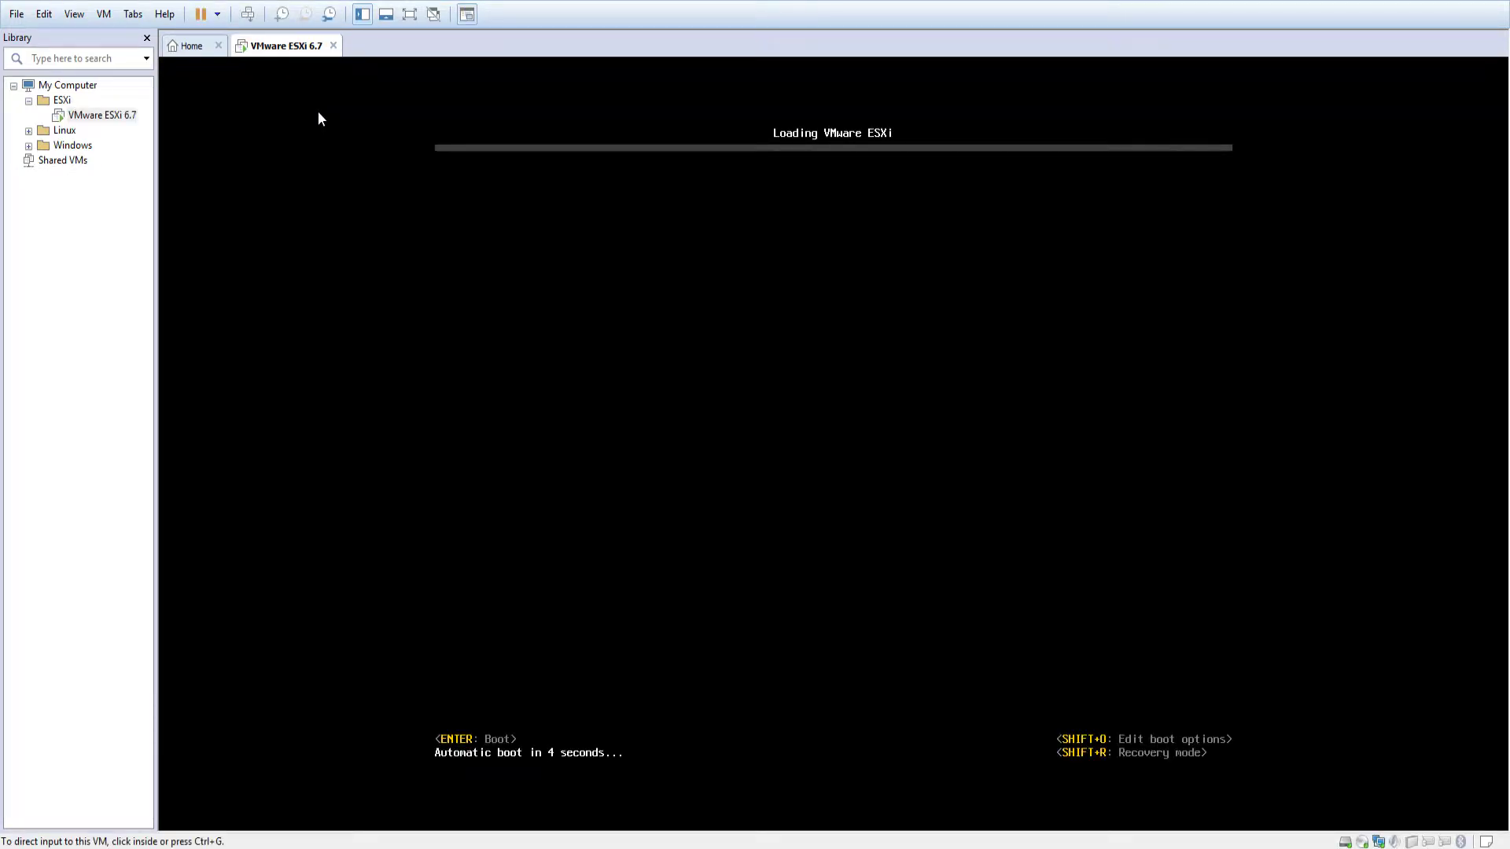
{"action": "left_click", "coordinate": [475, 168]}
{"action": "key", "text": "Return"}
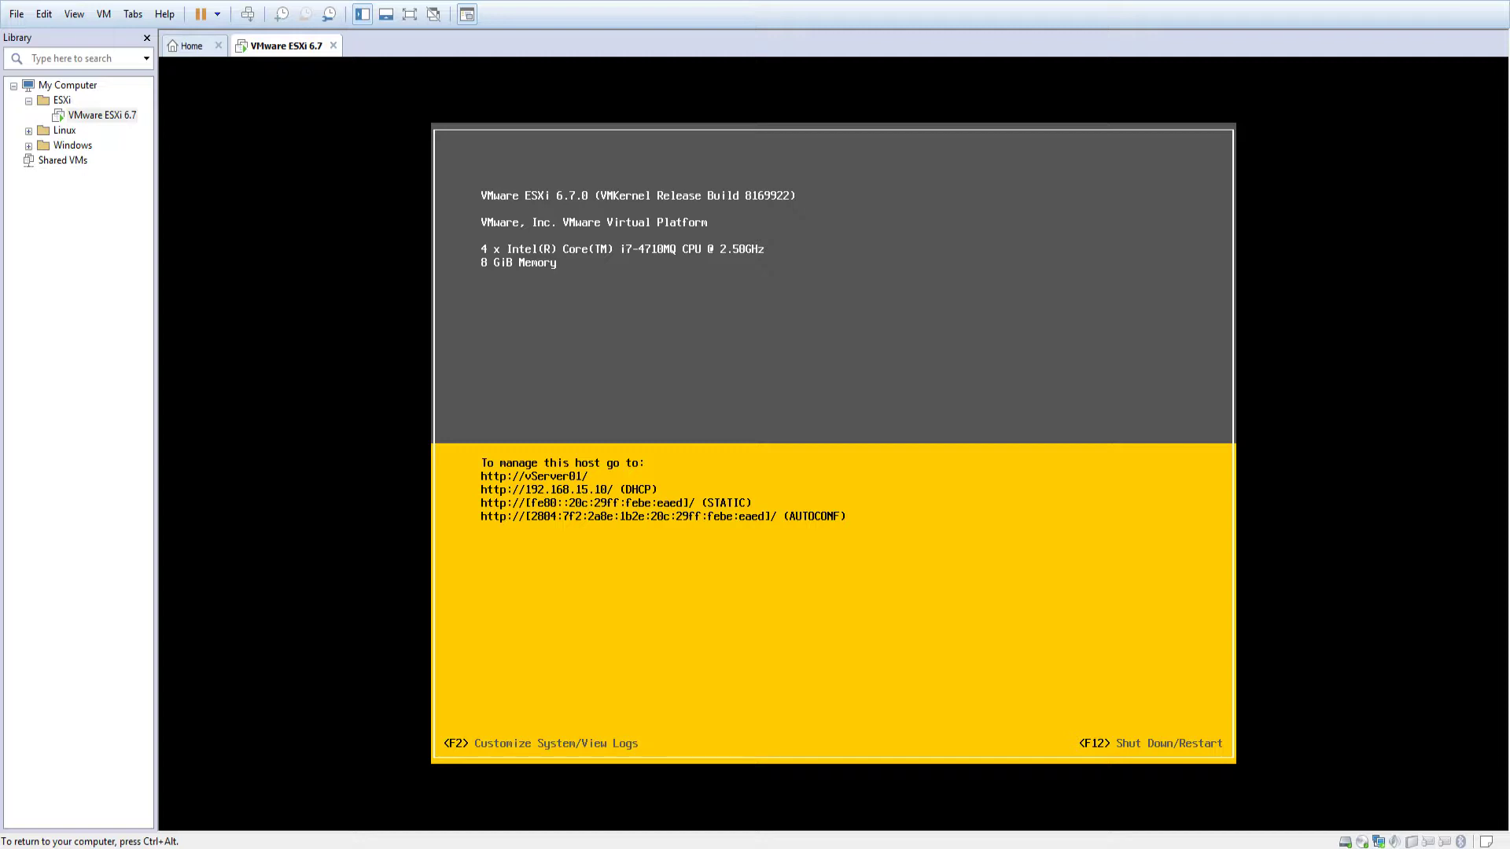
Step: Release keyboard and mouse from the ESXi VM to the host with Ctrl+Alt
{"action": "key", "text": "ctrl+alt"}
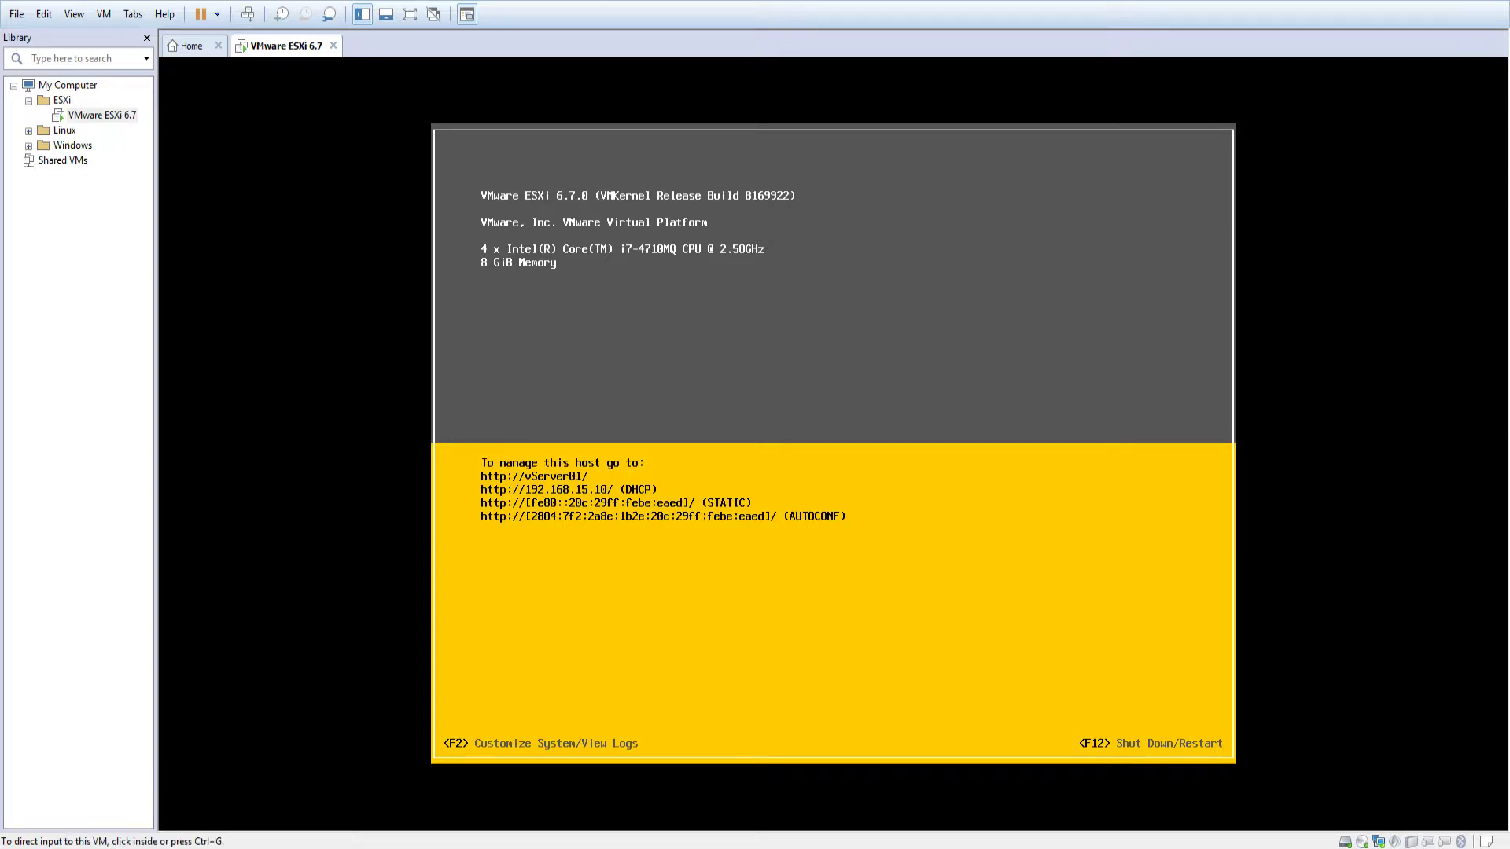
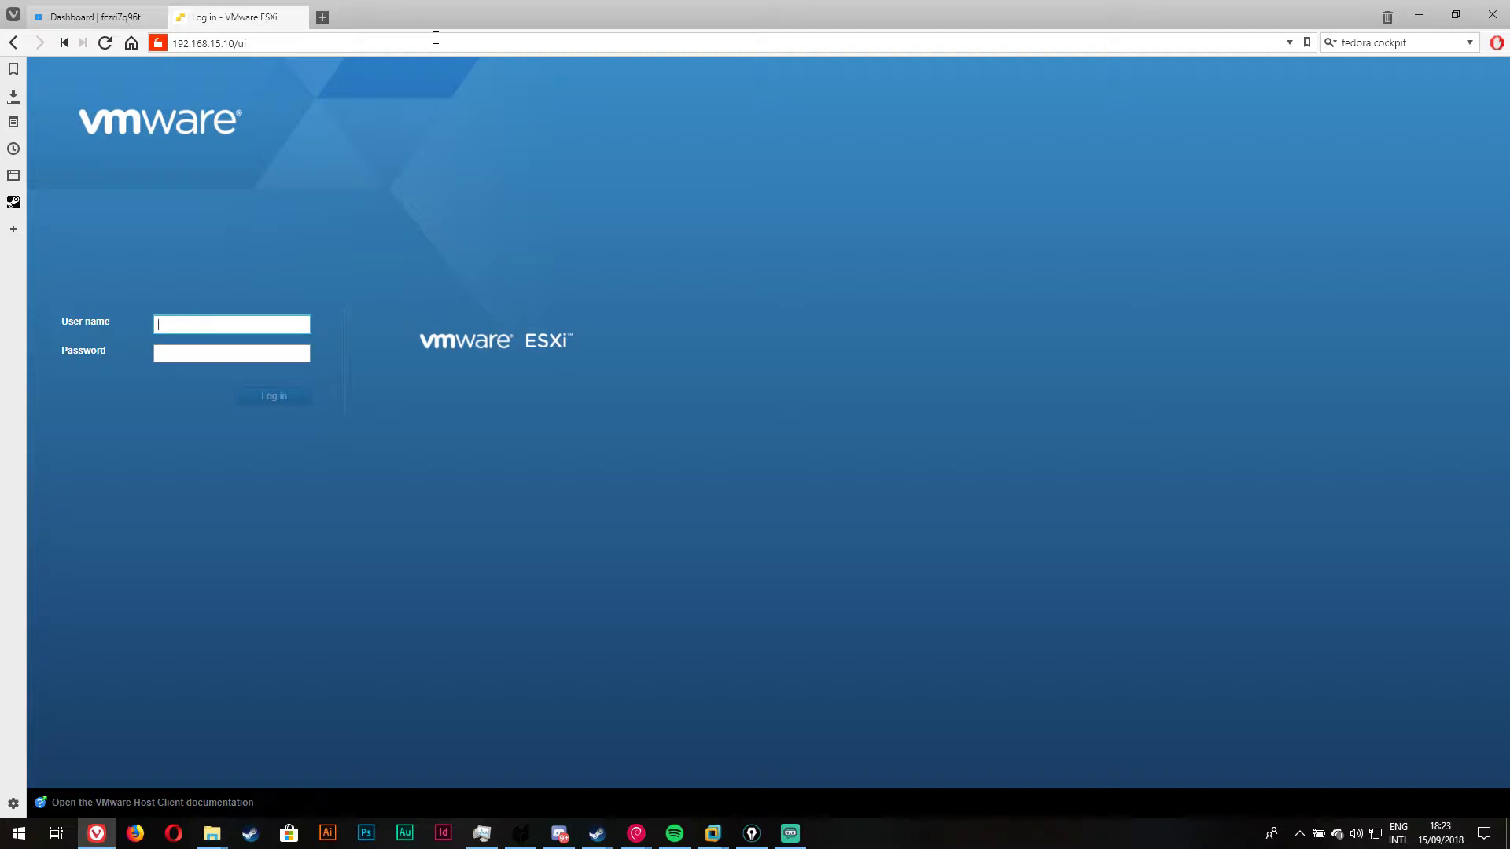
Step: Log in to the ESXi host vServer01.br as root with the administrator password
{"action": "left_click", "coordinate": [213, 323]}
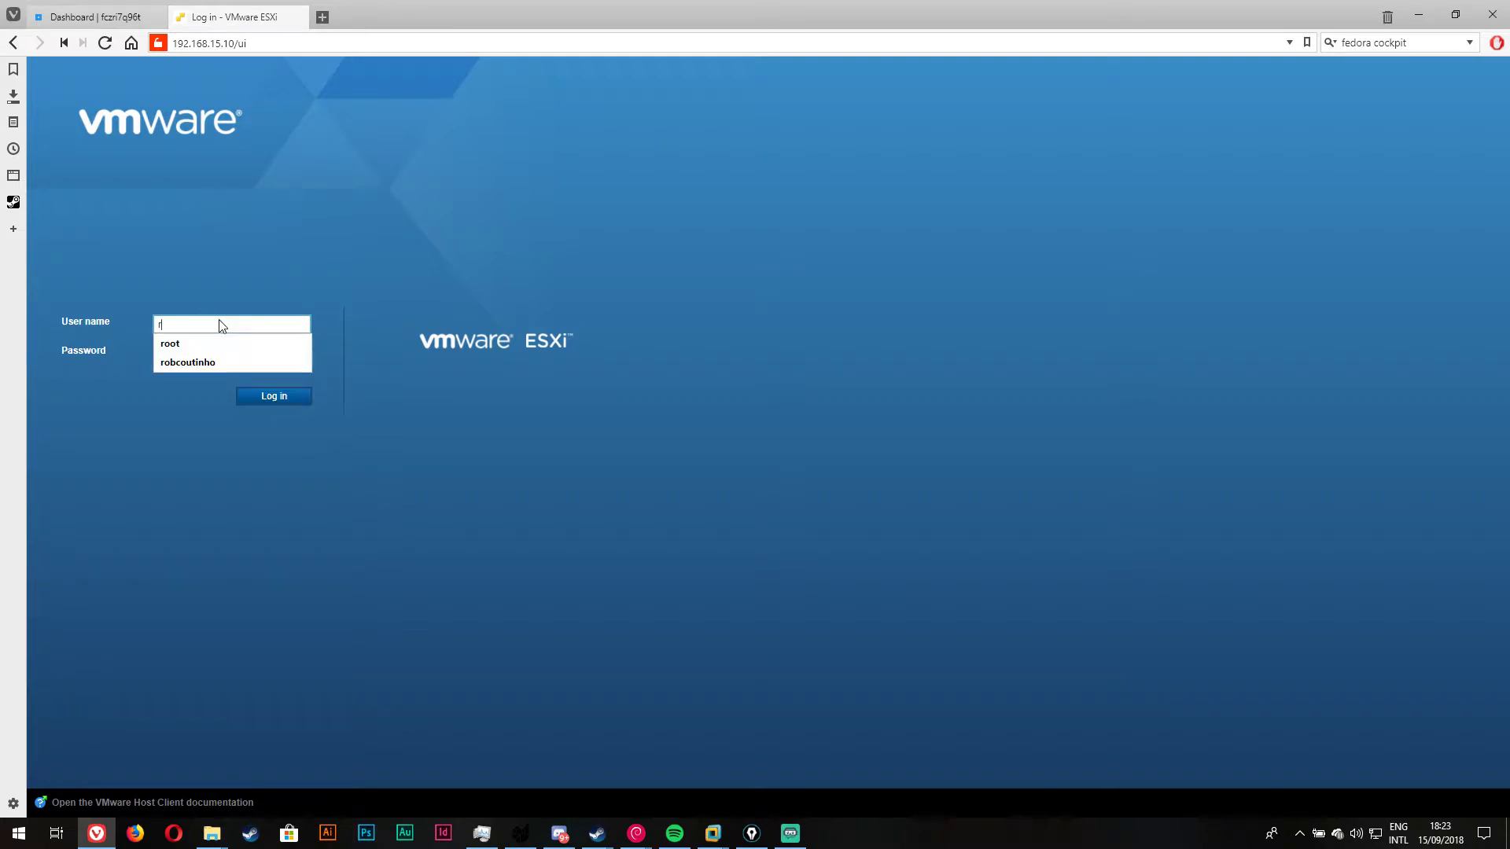
{"action": "type", "text": "root"}
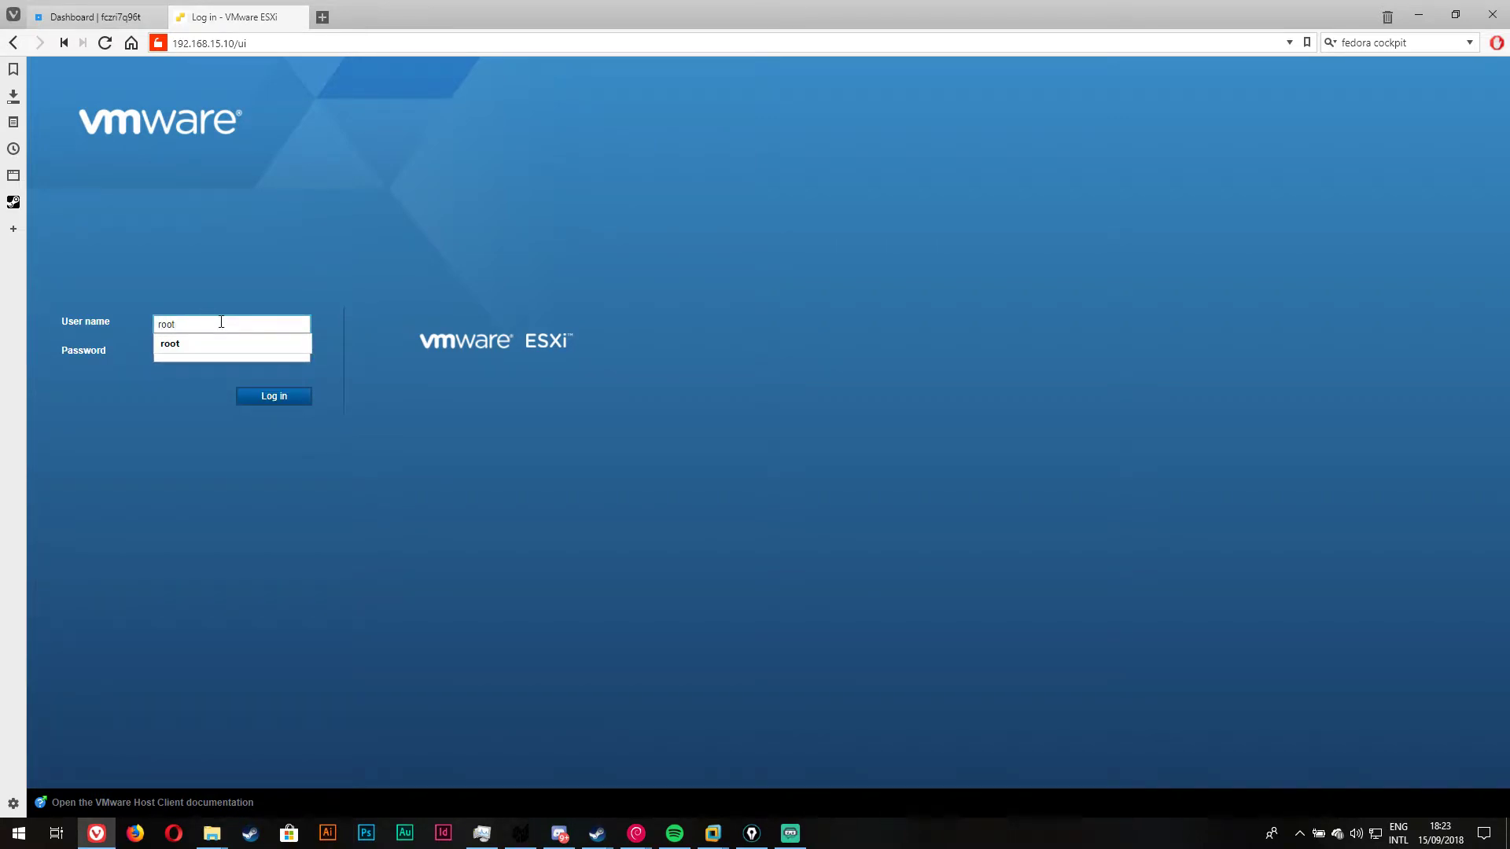
{"action": "left_click", "coordinate": [212, 344]}
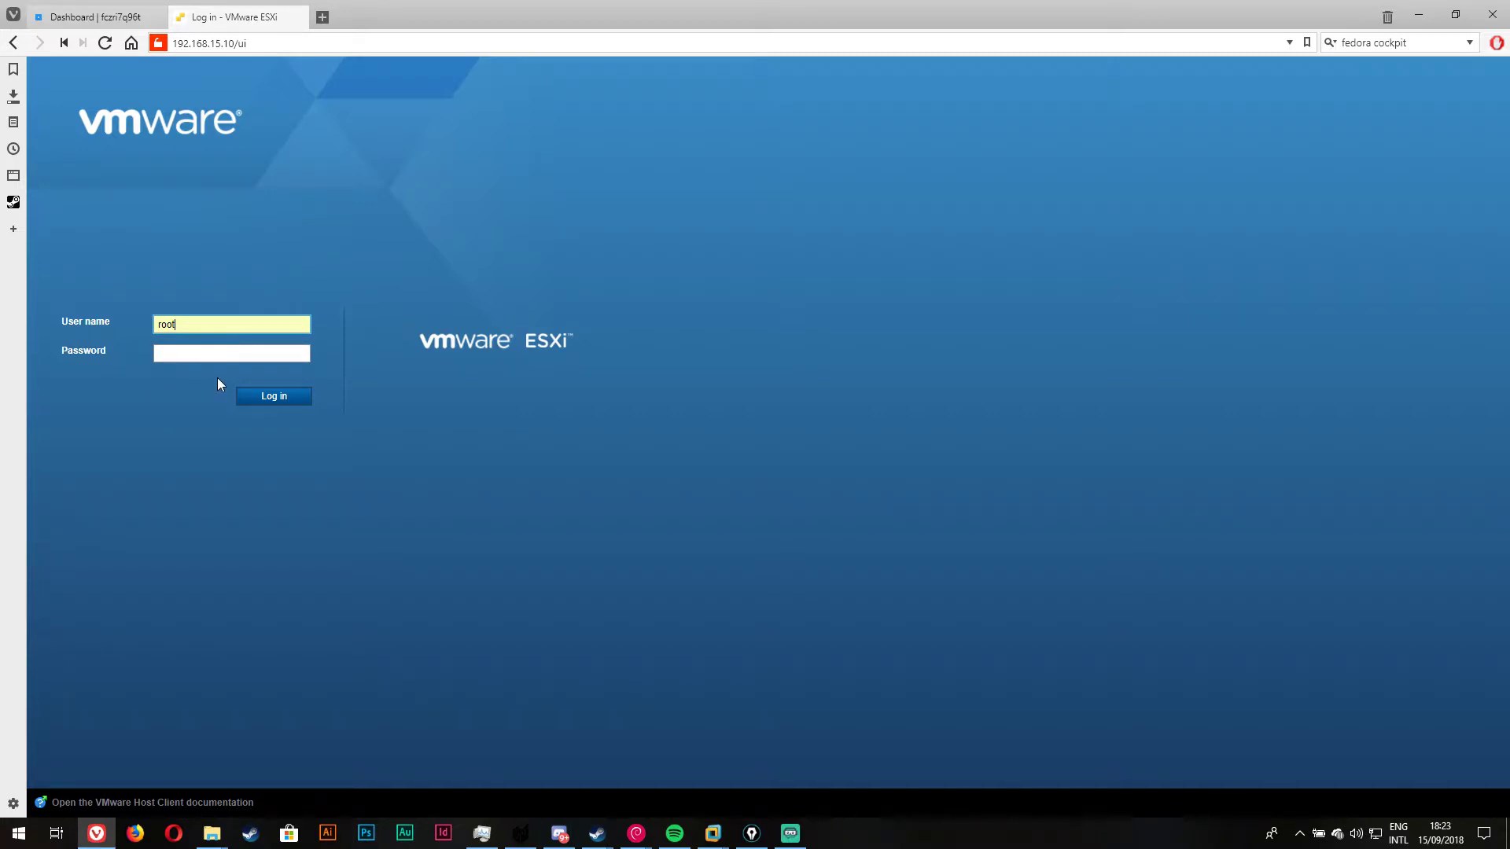
{"action": "left_click", "coordinate": [238, 351]}
{"action": "type", "text": "•••••••••••"}
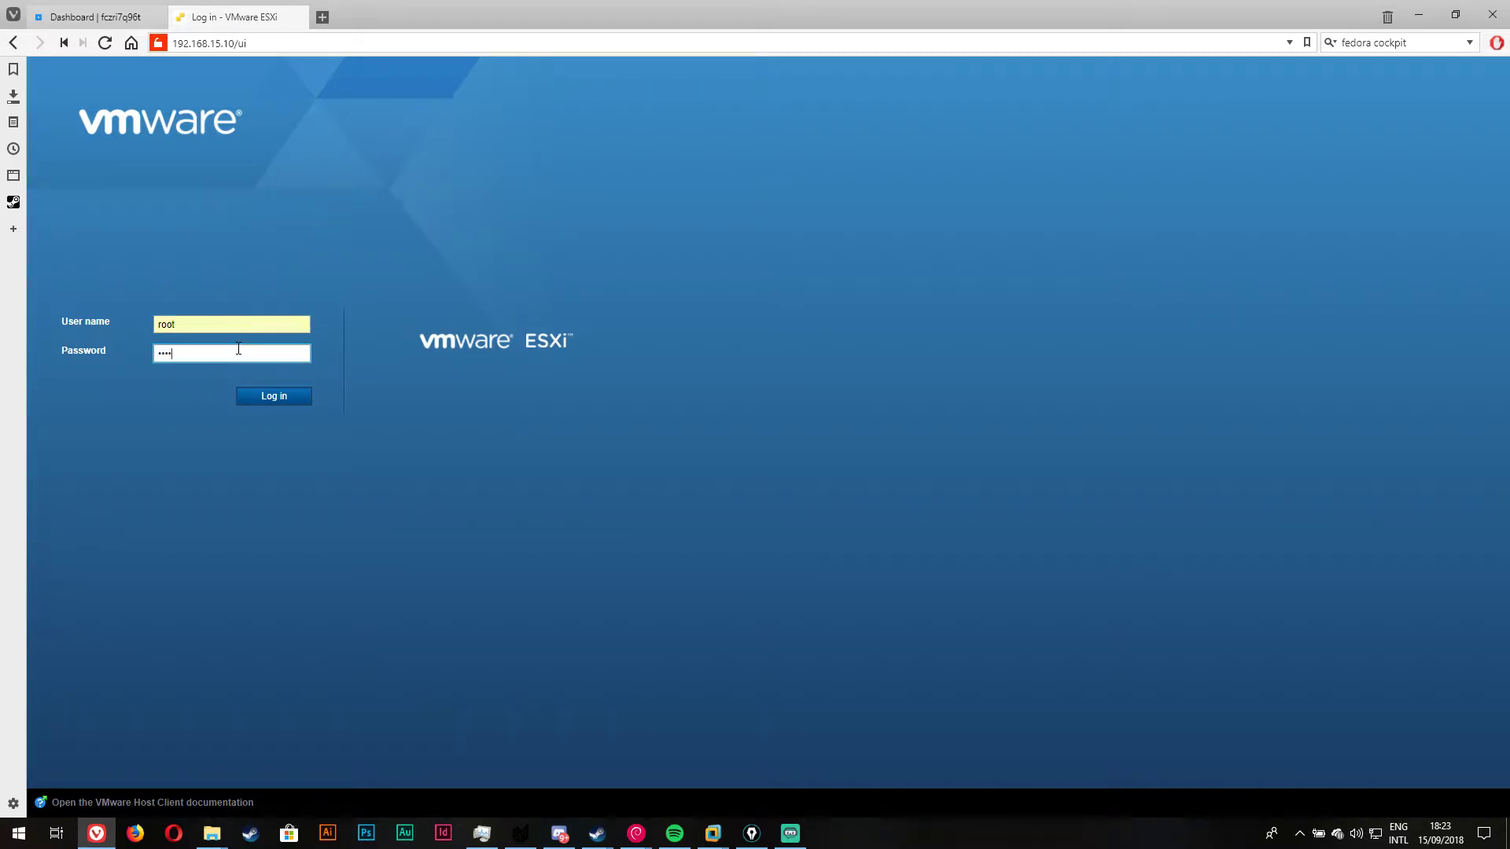
{"action": "key", "text": "Return"}
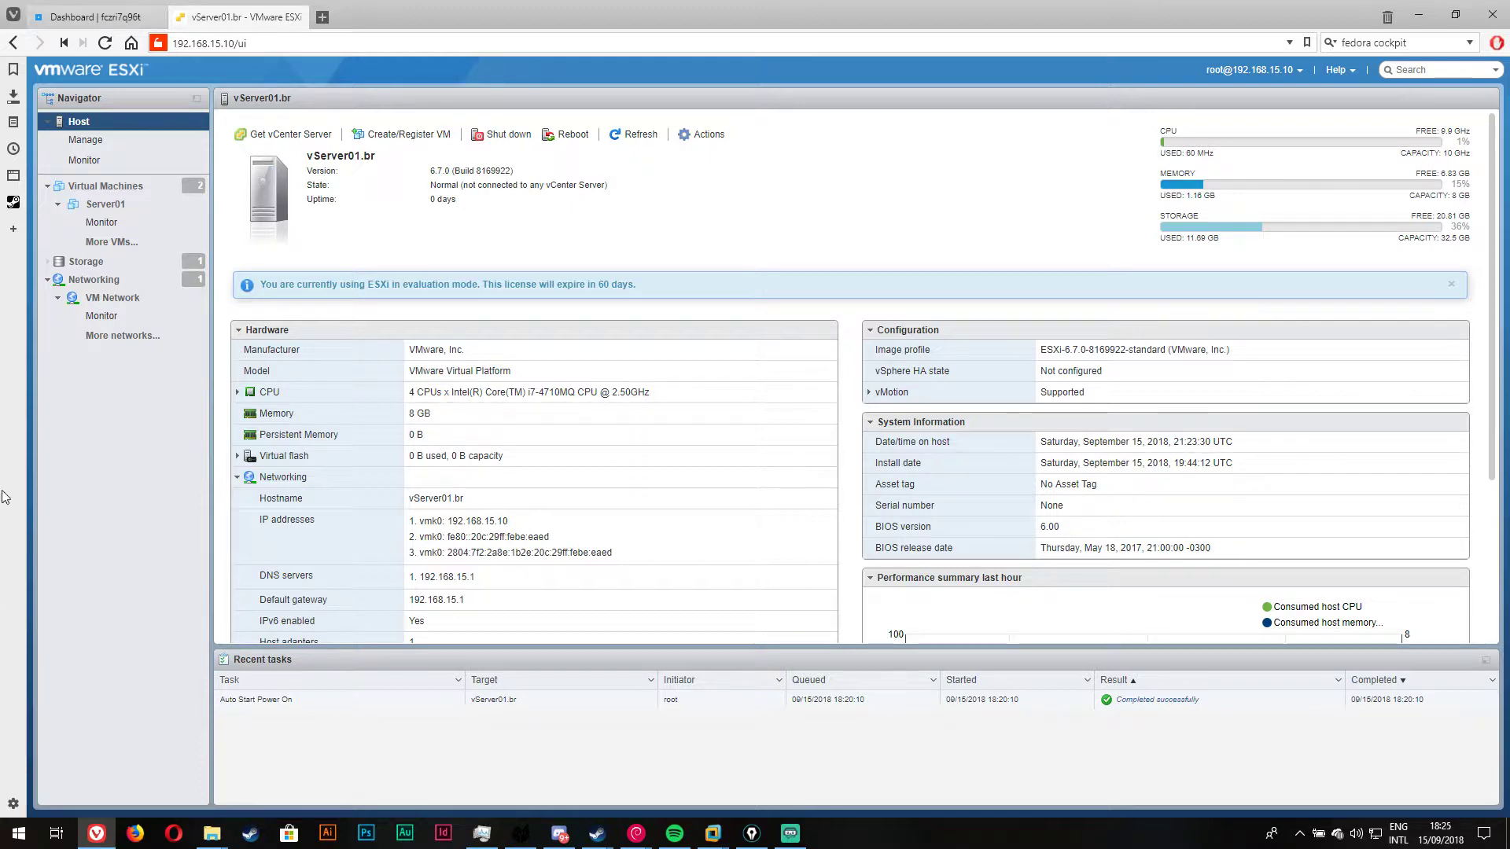
Step: List the host's VMs, showing Server01 and Server02 running Debian 9 (64-bit)
{"action": "left_click", "coordinate": [105, 188]}
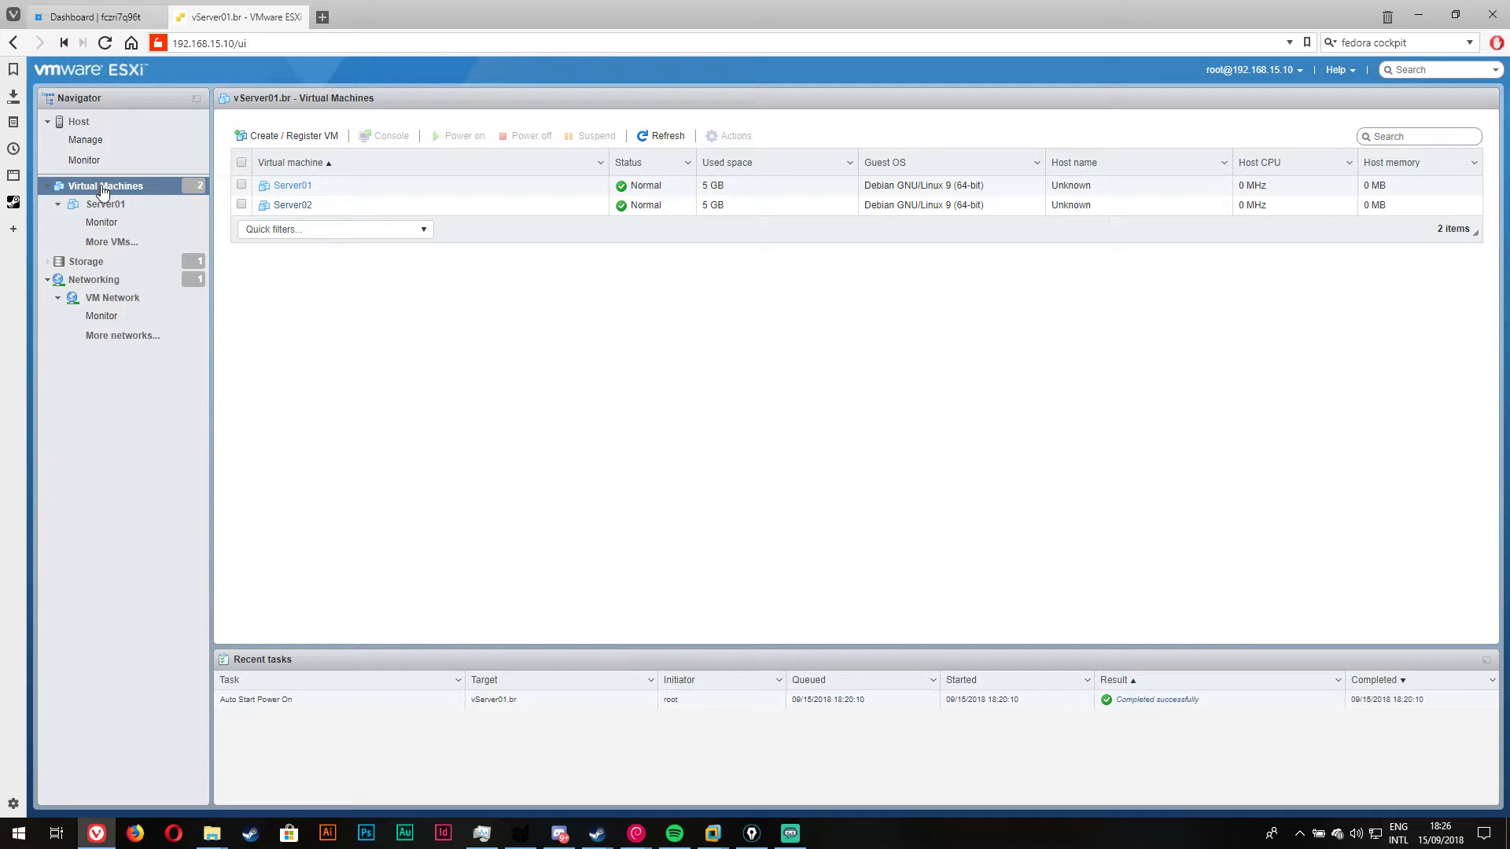
Step: Start the New virtual machine wizard with 'Create a new virtual machine' selected
{"action": "left_click", "coordinate": [103, 189]}
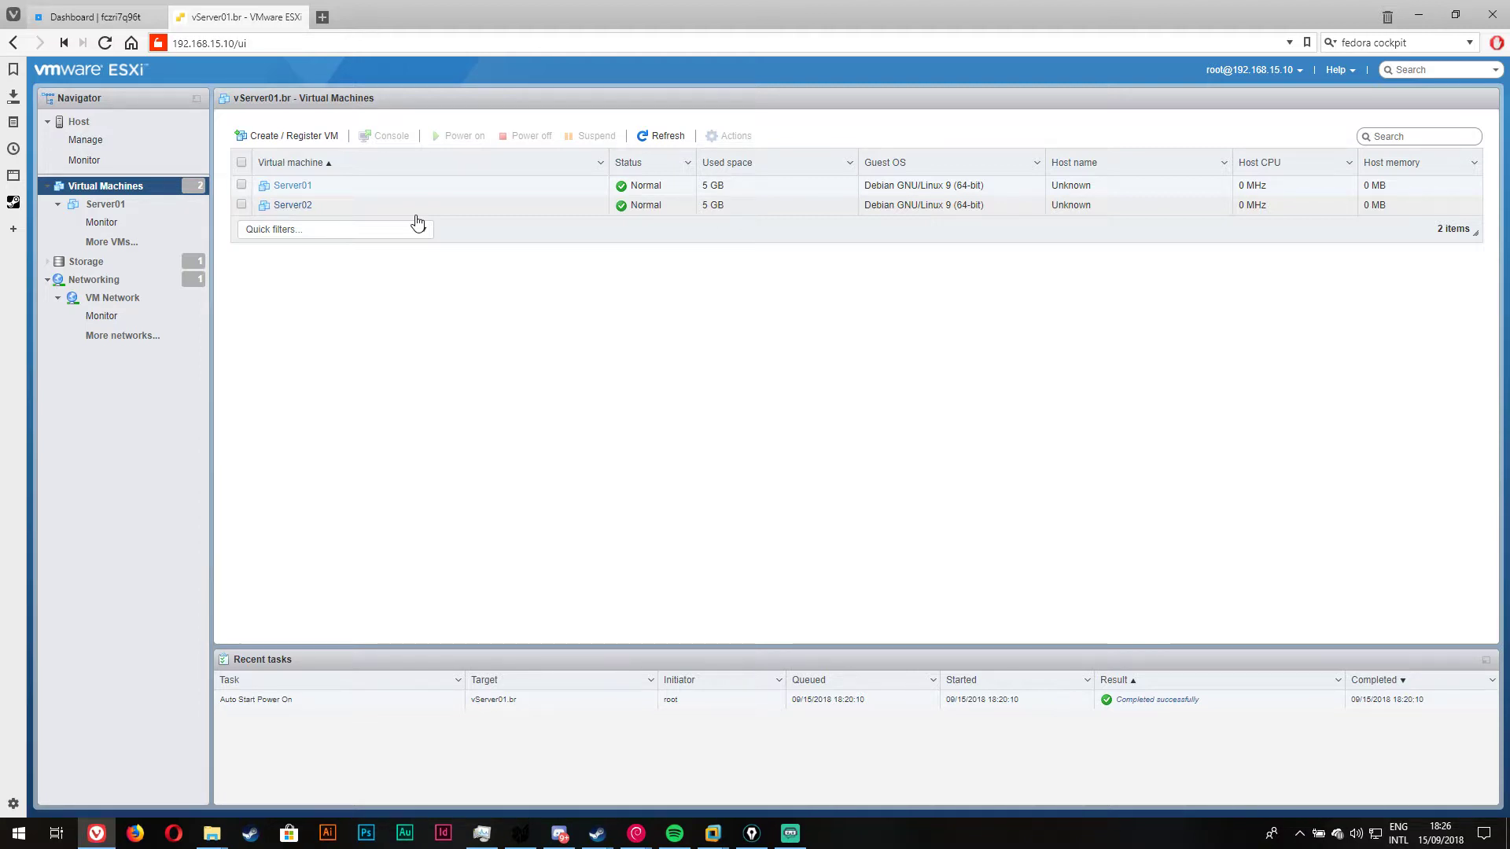
{"action": "left_click", "coordinate": [292, 132]}
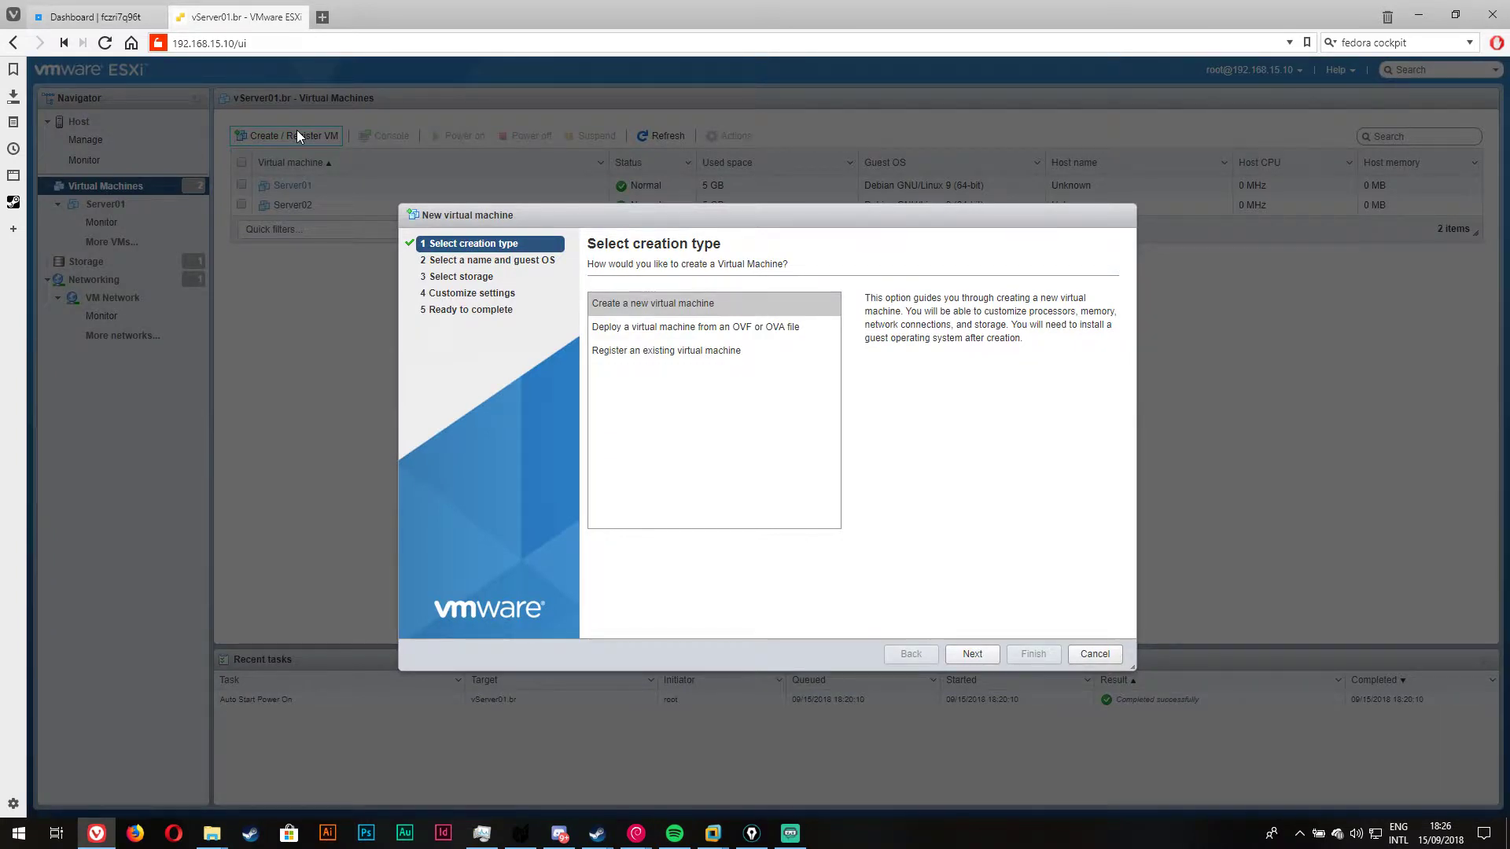
{"action": "left_click", "coordinate": [973, 655]}
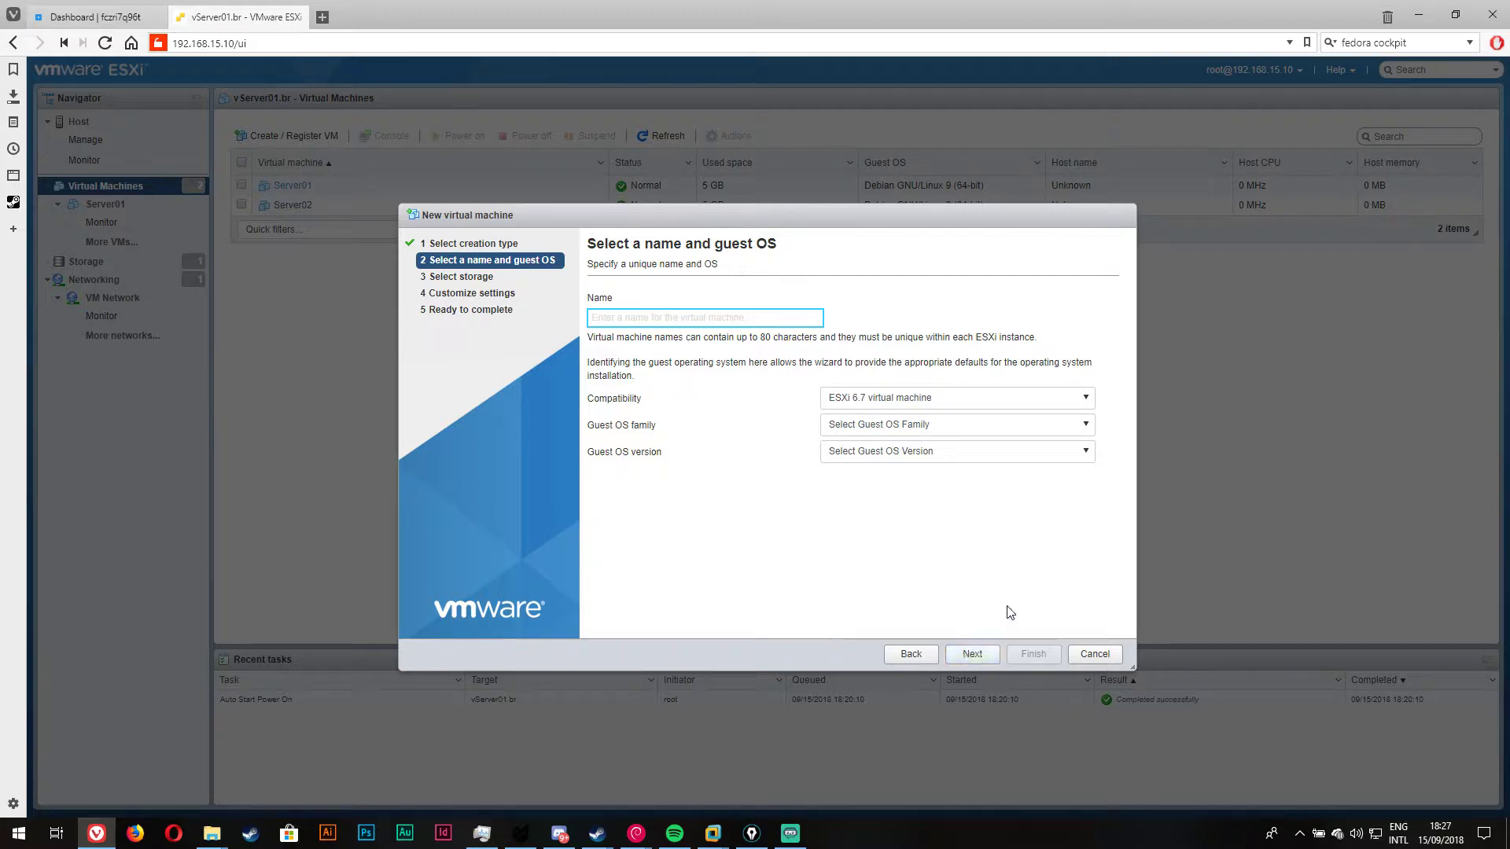
Step: Name the VM Server03 with Linux family and Debian GNU/Linux 9 (64-bit) guest version
{"action": "left_click", "coordinate": [702, 321]}
{"action": "type", "text": "Server03"}
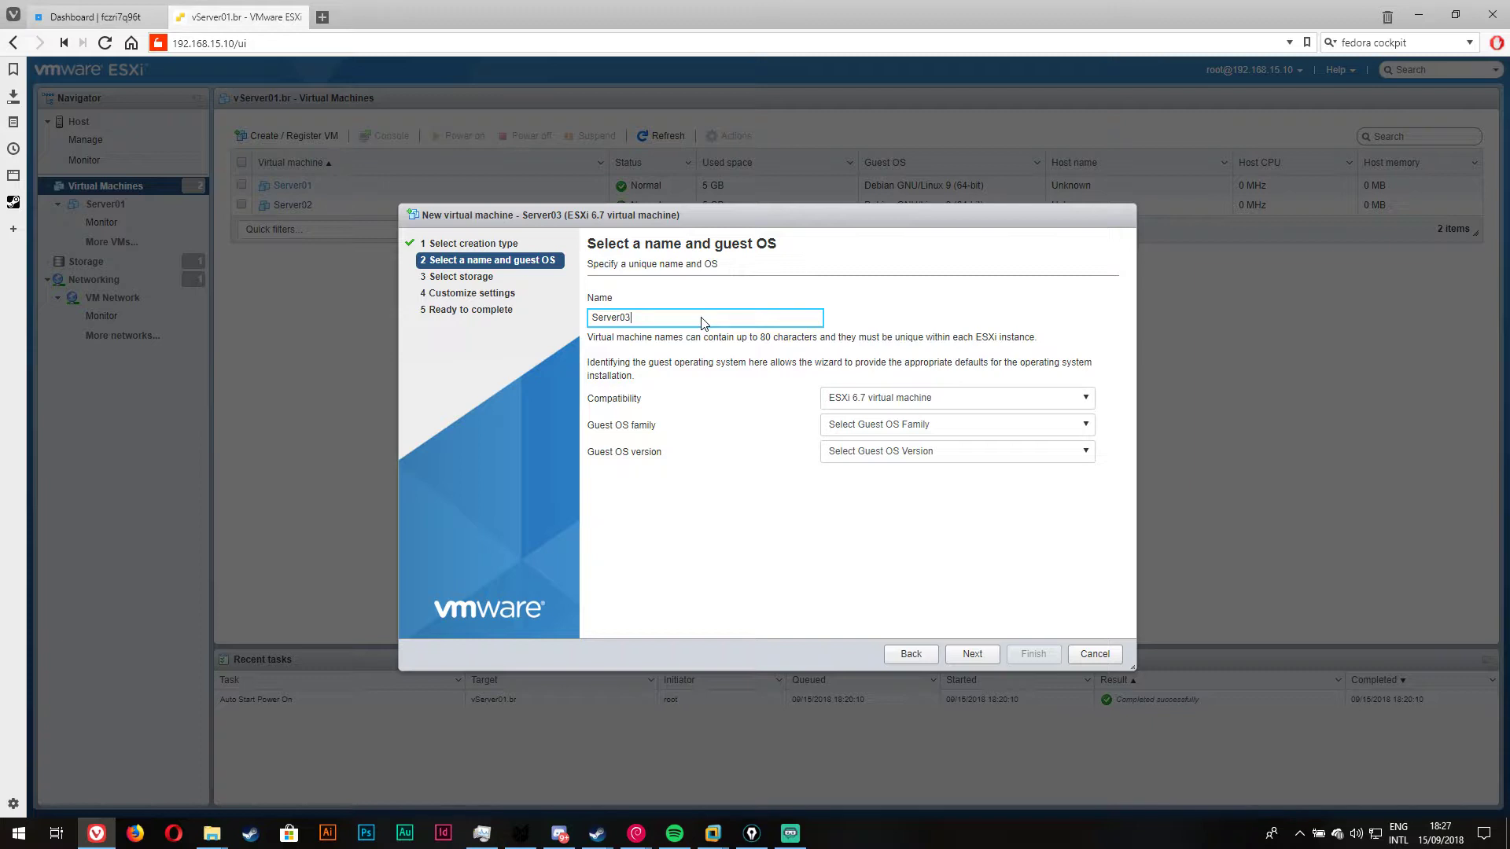
{"action": "left_click", "coordinate": [901, 432]}
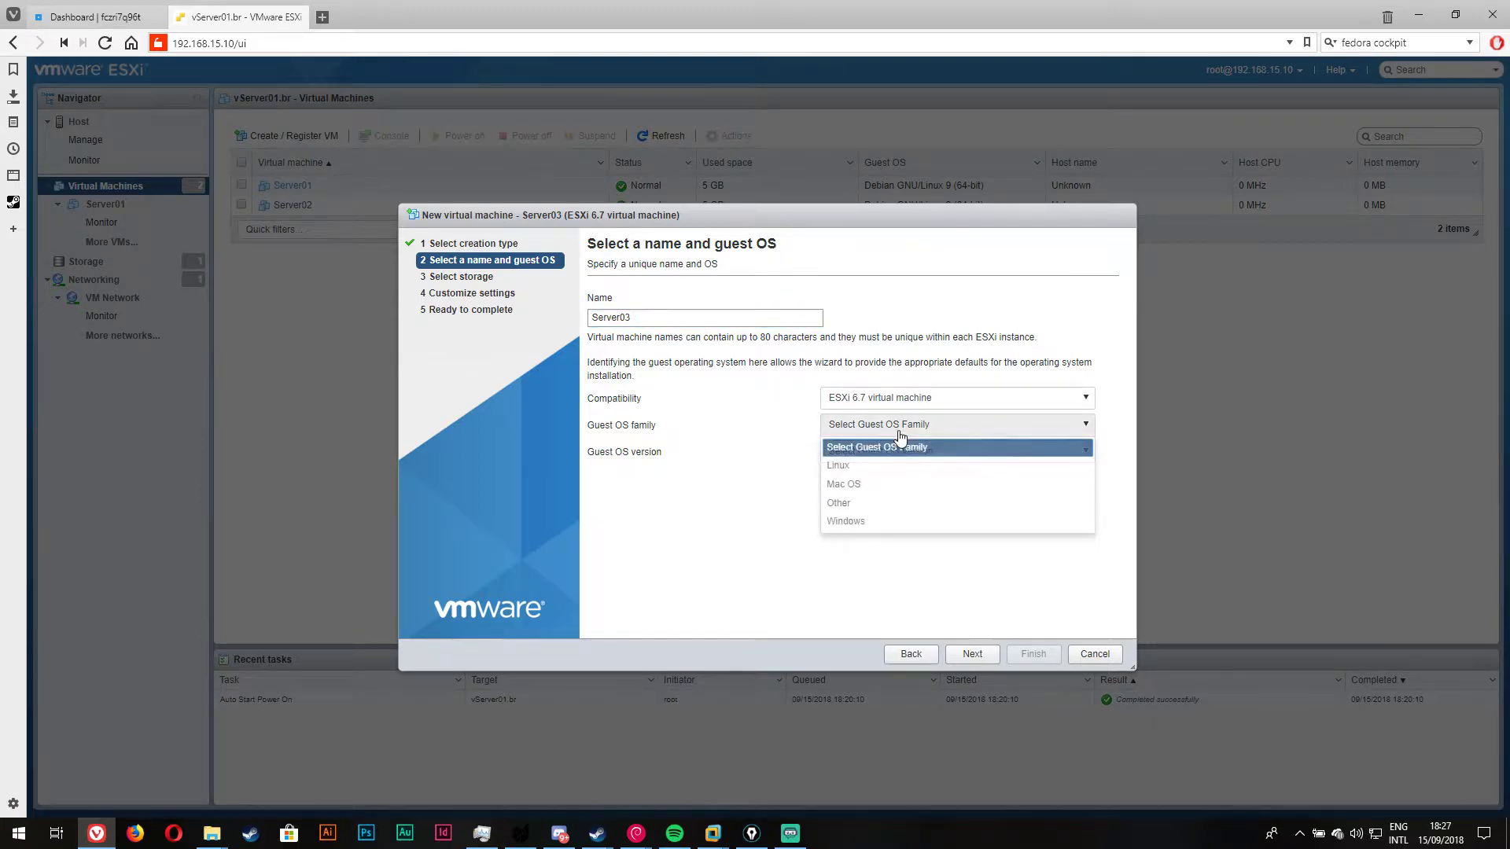
{"action": "left_click", "coordinate": [888, 465]}
{"action": "left_click", "coordinate": [905, 451]}
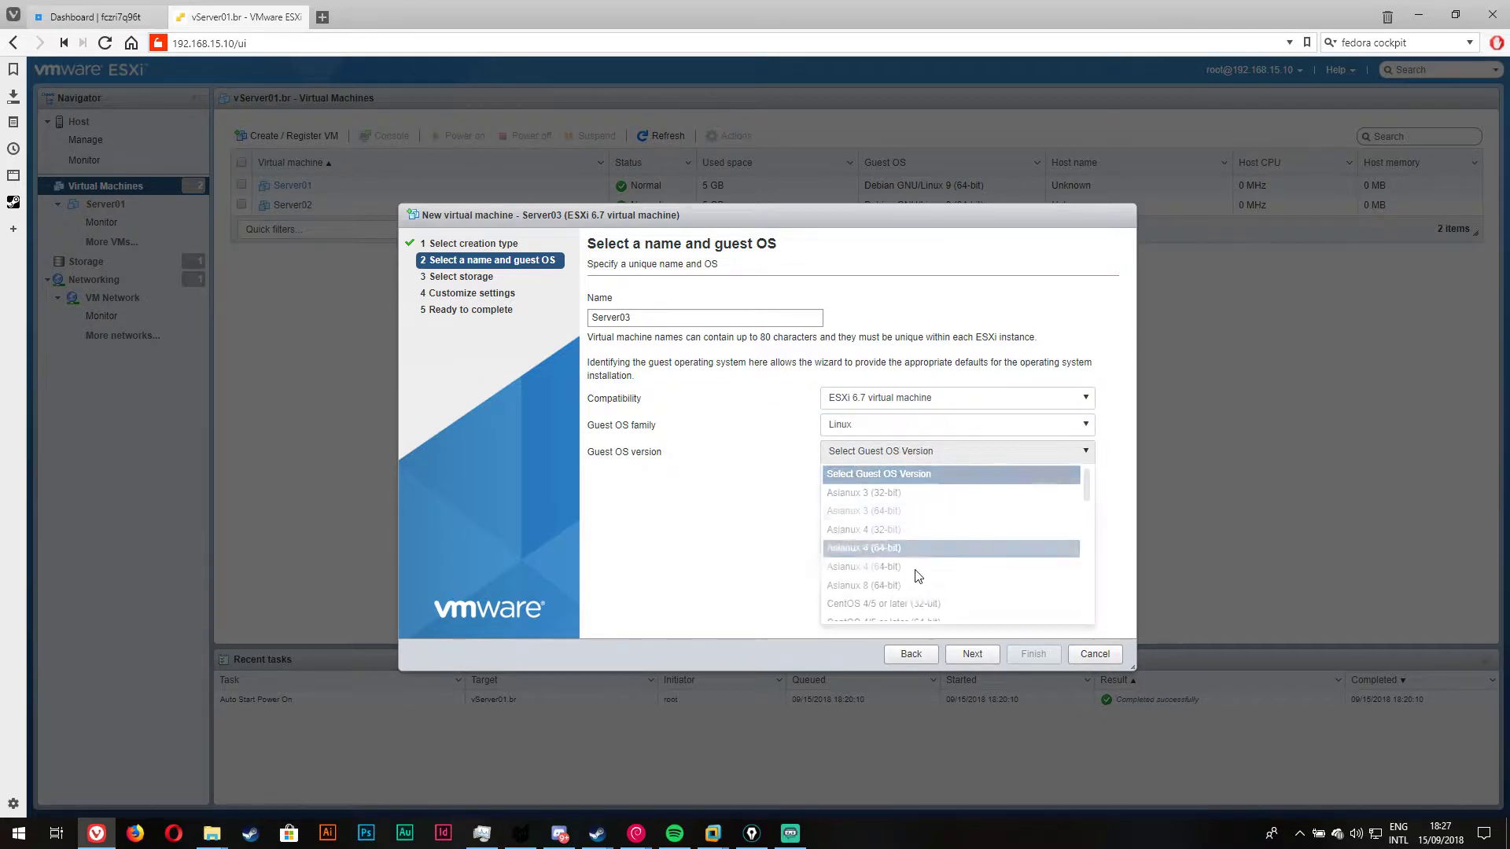
{"action": "scroll", "coordinate": [917, 576], "scroll_direction": "down", "scroll_amount": 6}
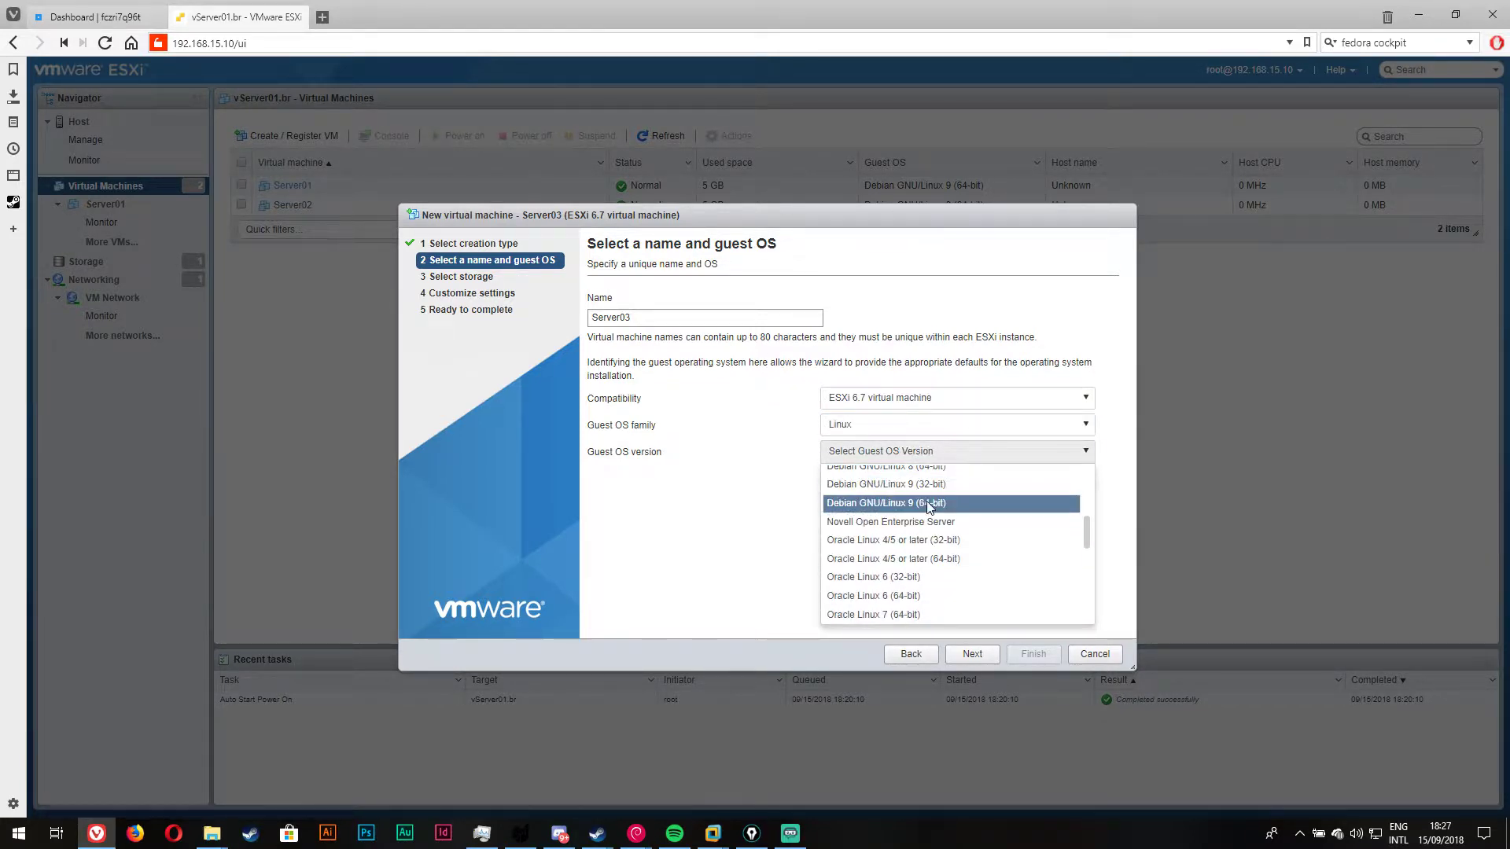
{"action": "left_click", "coordinate": [929, 505]}
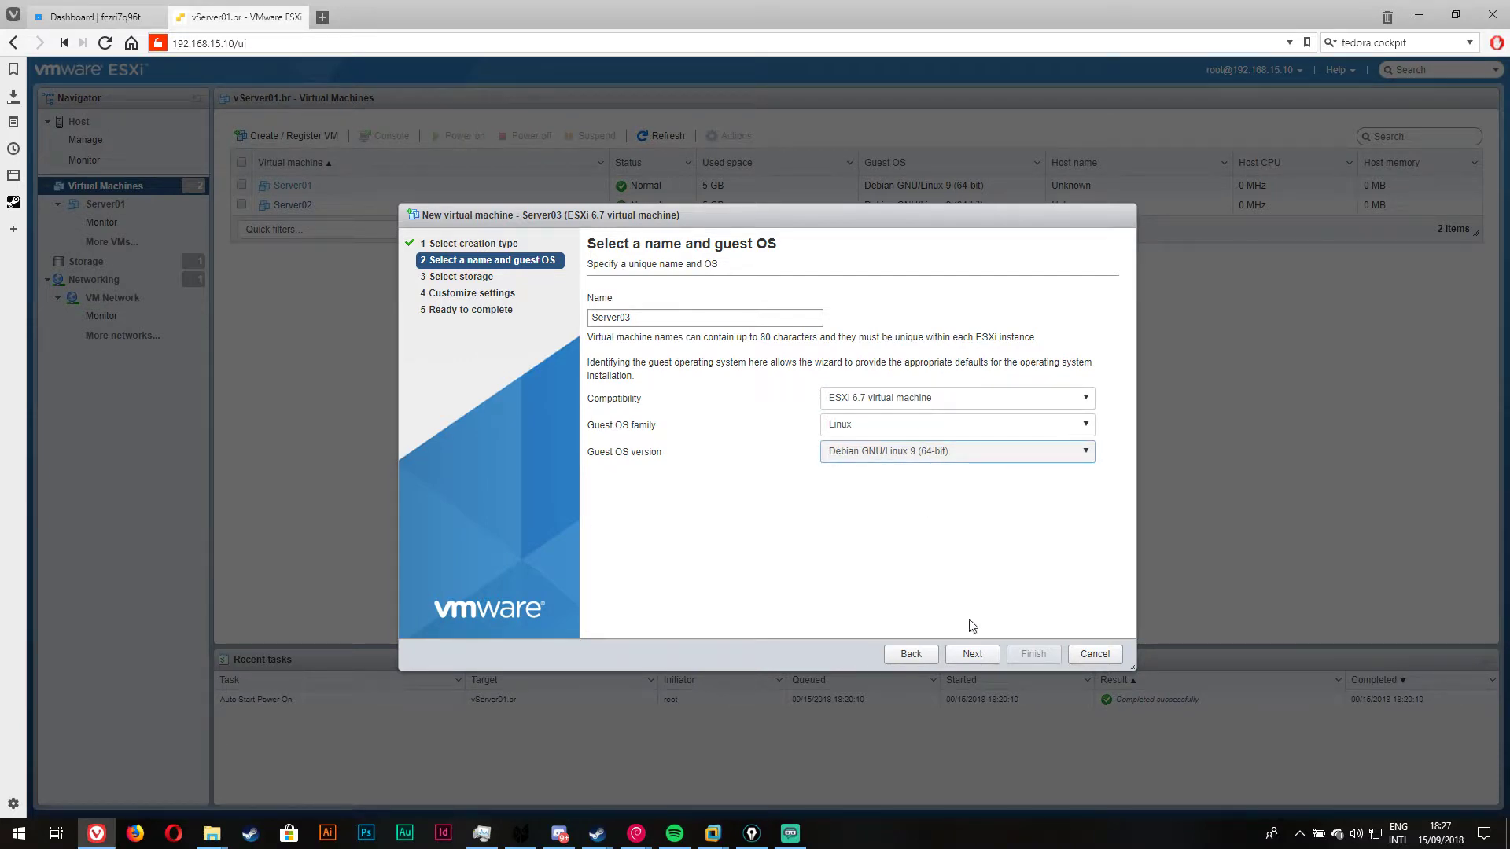
{"action": "left_click", "coordinate": [975, 653]}
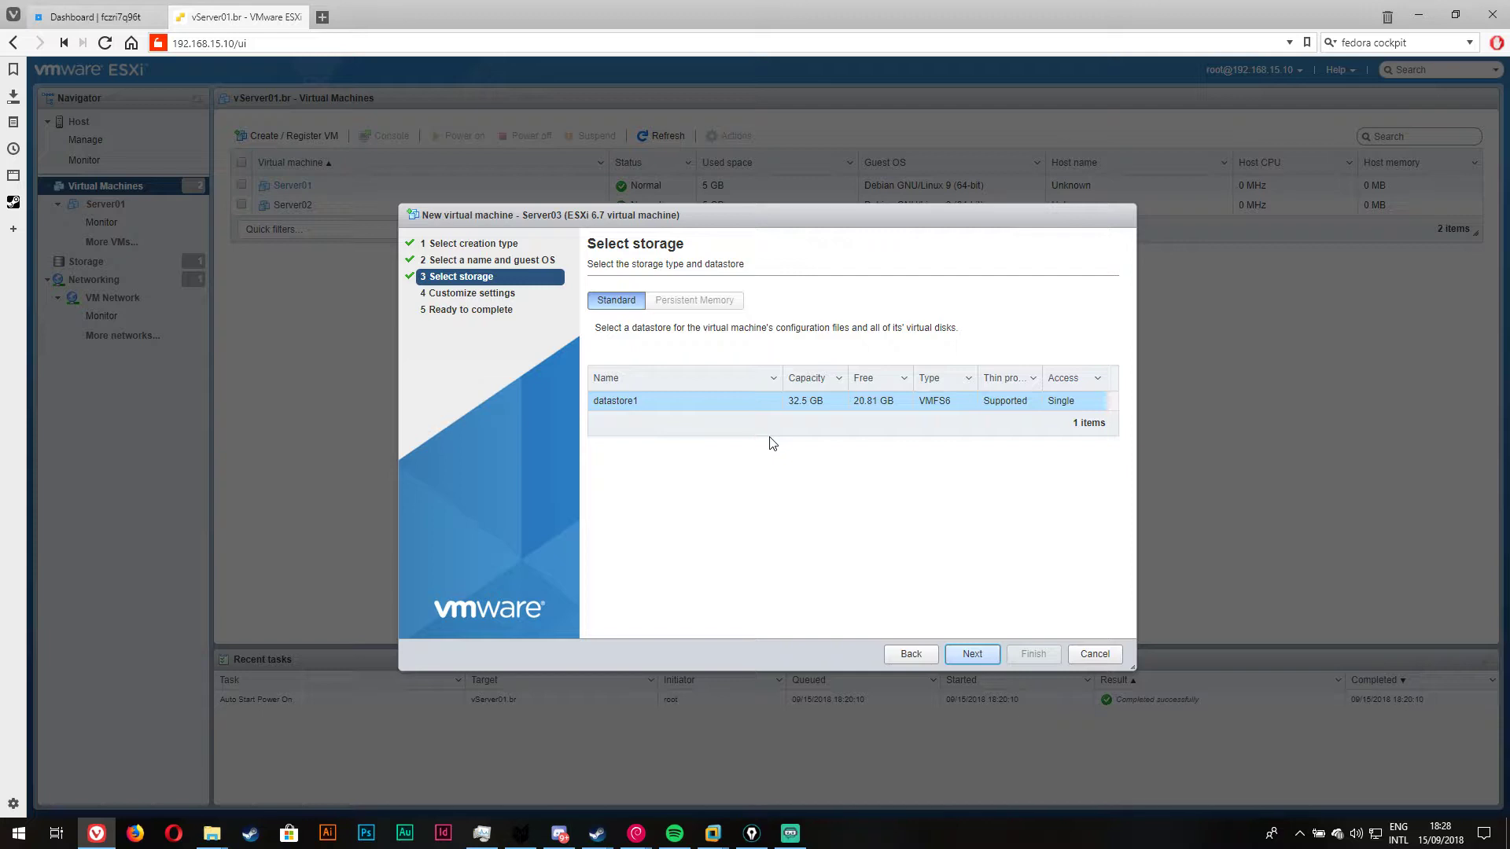
Step: Keep datastore1 as Server03's storage and continue to the hardware settings
{"action": "left_click", "coordinate": [969, 656]}
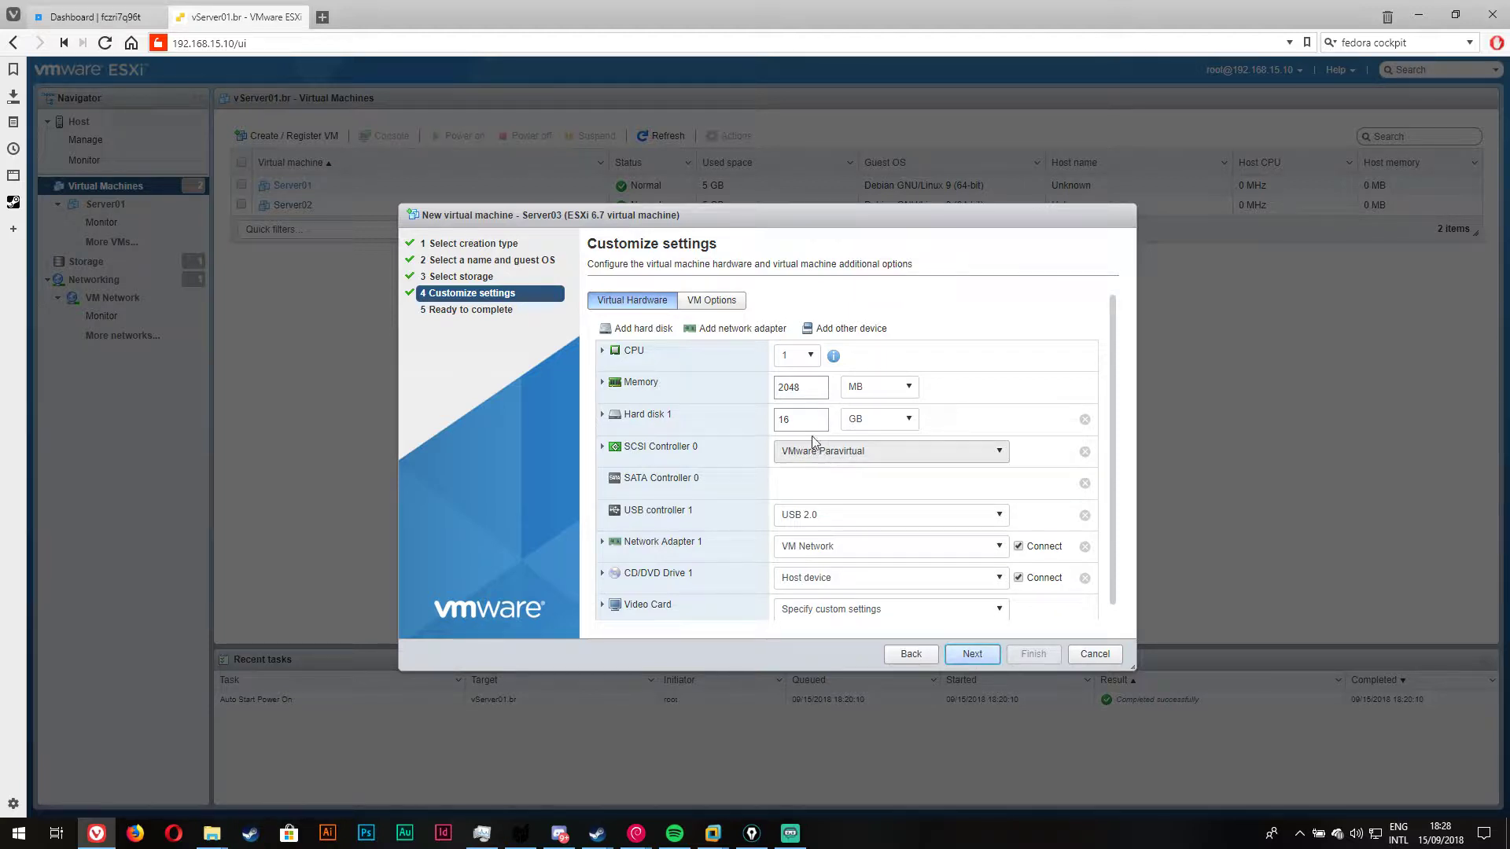
Step: Set Server03's hard disk to 6 GB and its memory to 512 MB, keeping 1 CPU
{"action": "double_click", "coordinate": [775, 422]}
{"action": "type", "text": "6"}
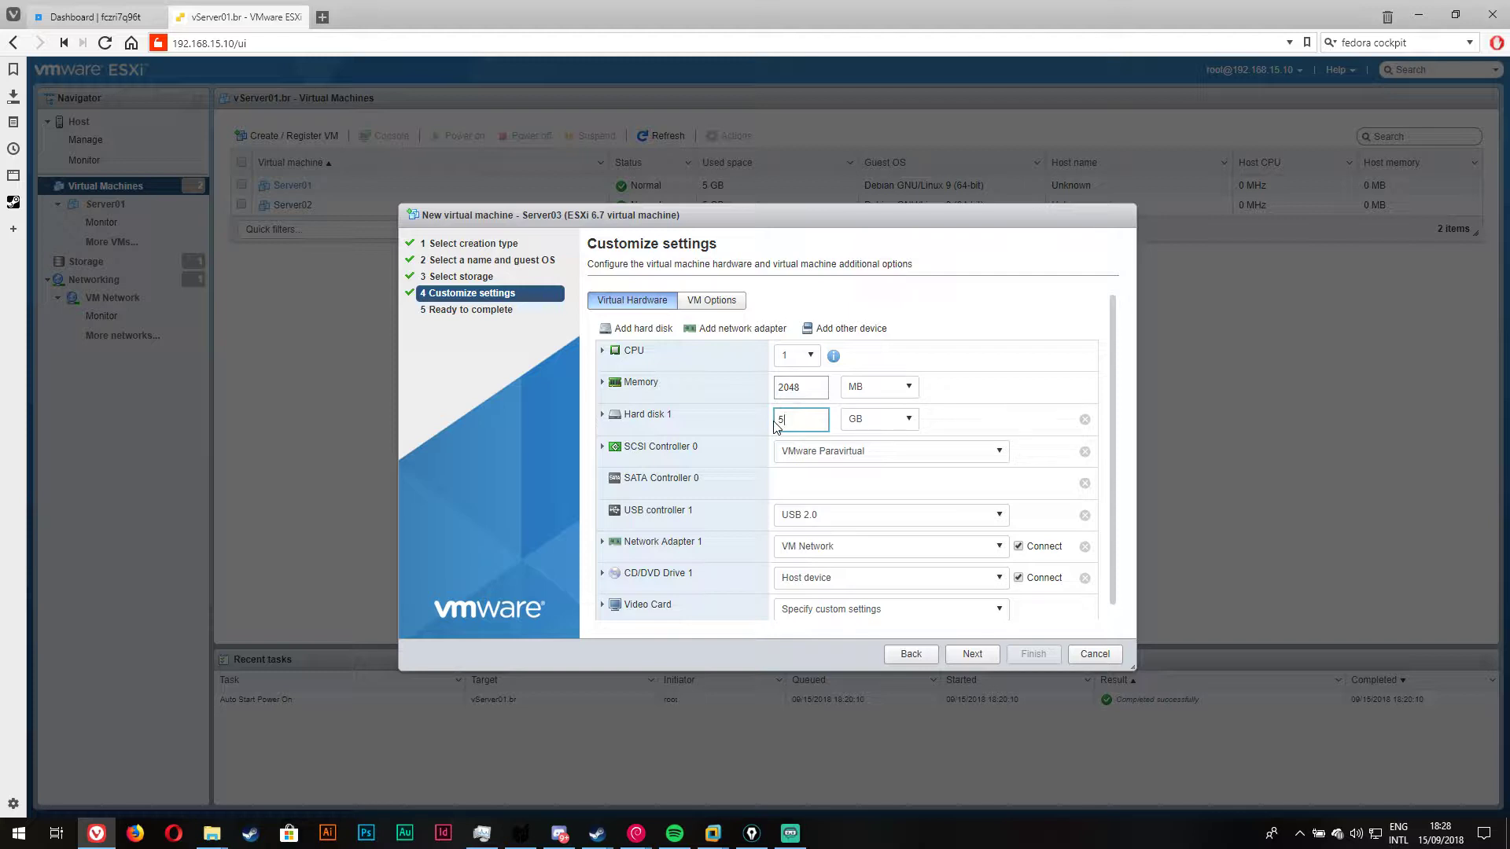
{"action": "left_click", "coordinate": [795, 355]}
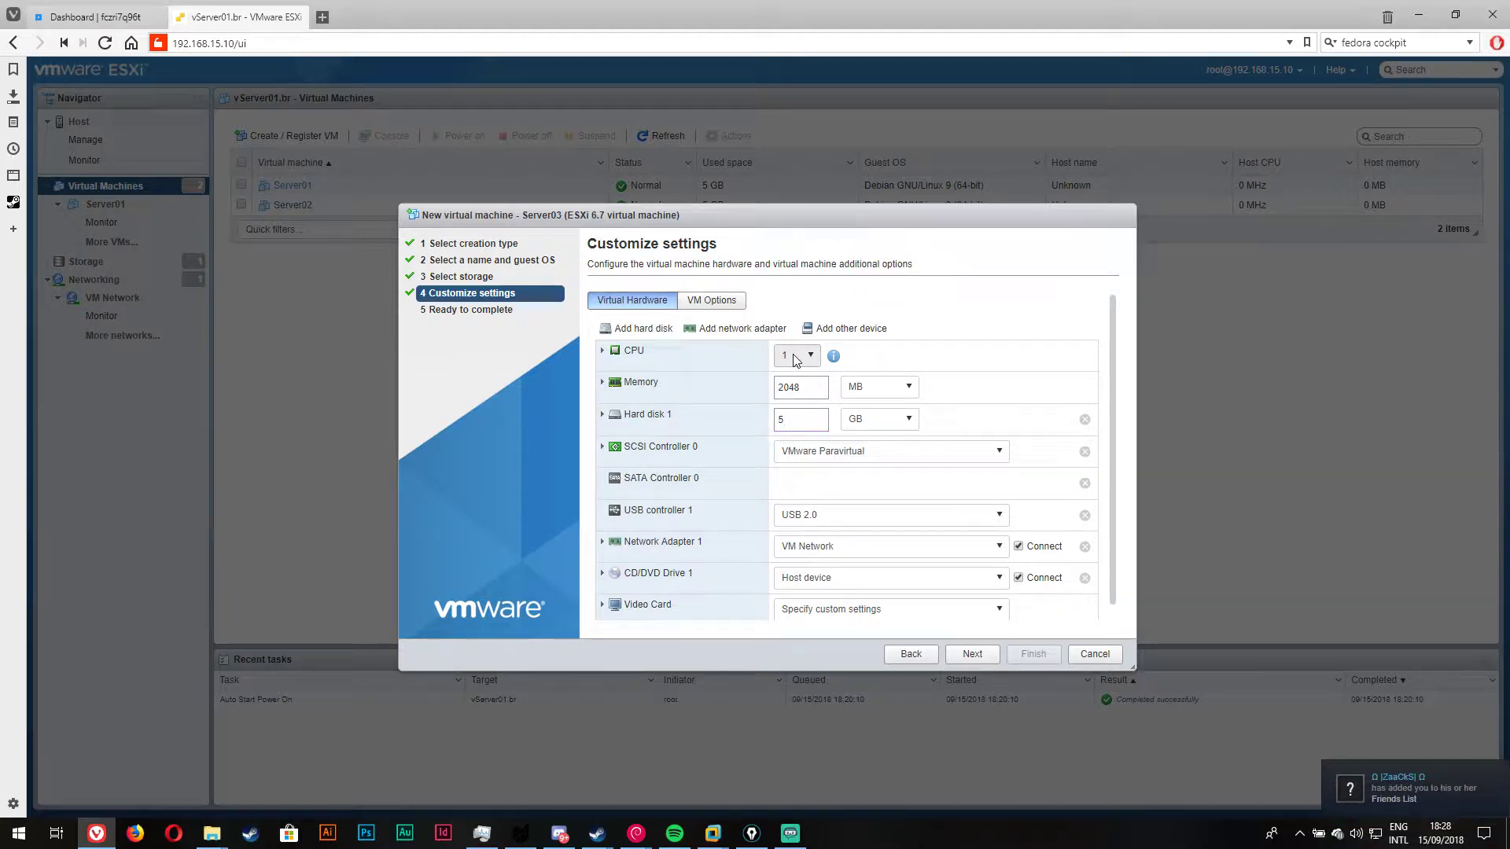
{"action": "left_click", "coordinate": [791, 379]}
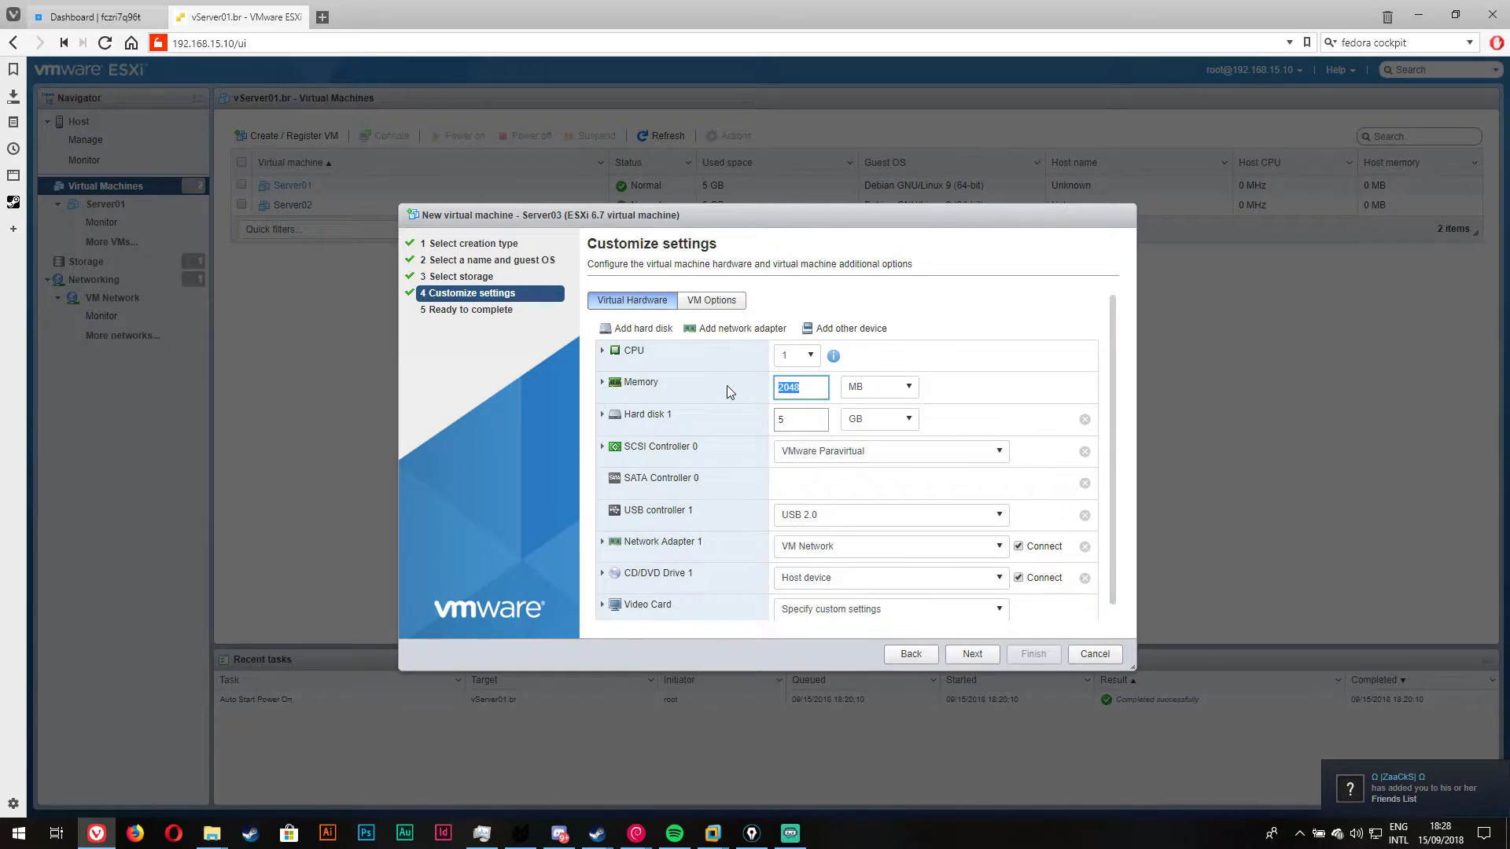
{"action": "type", "text": "512"}
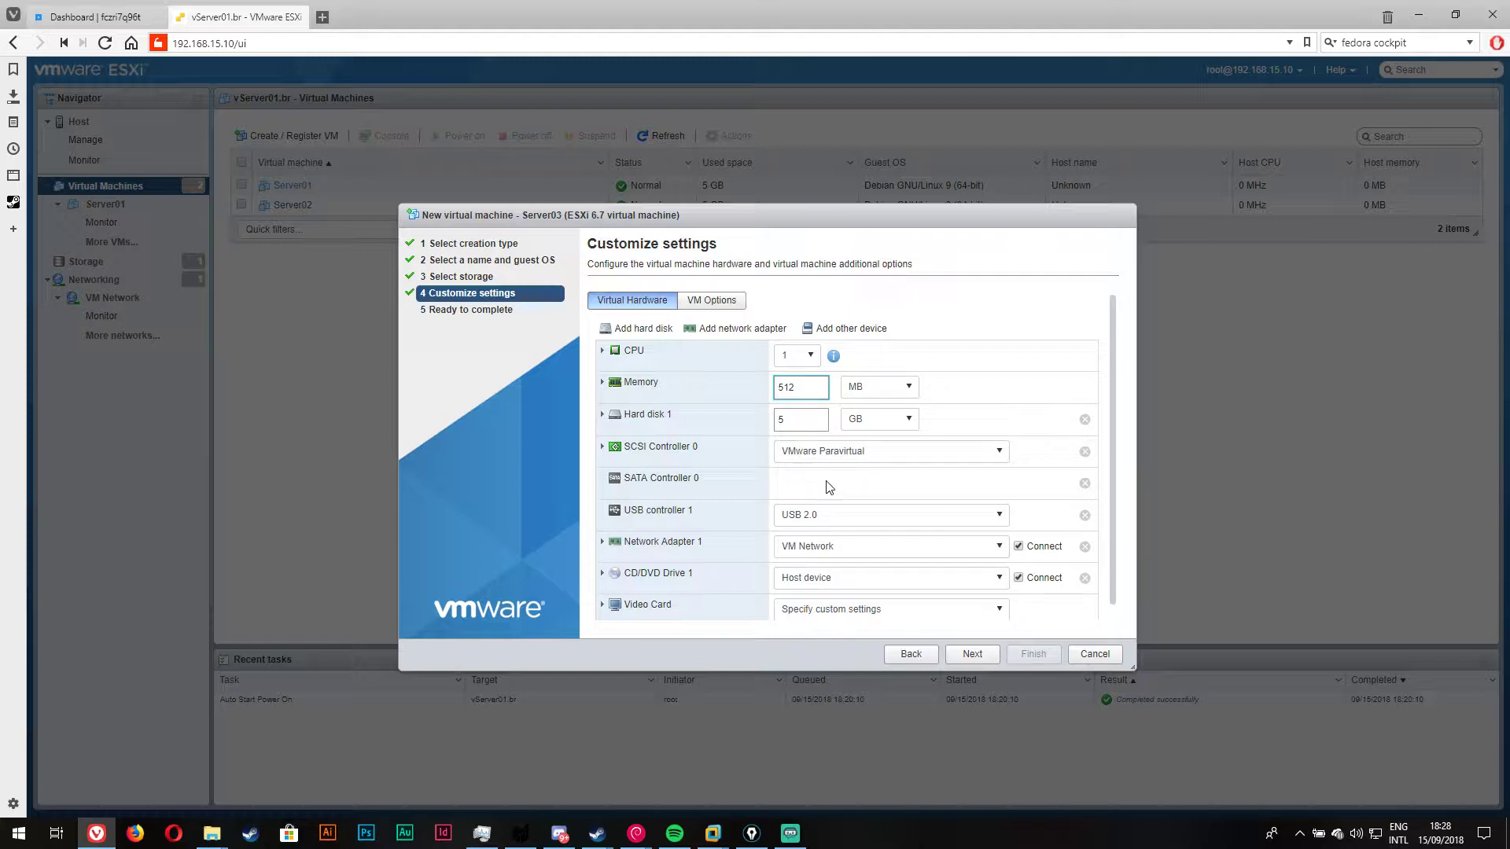
Step: Keep the VMware Paravirtual SCSI controller and set CD/DVD Drive 1 to Datastore ISO file
{"action": "left_click", "coordinate": [834, 452]}
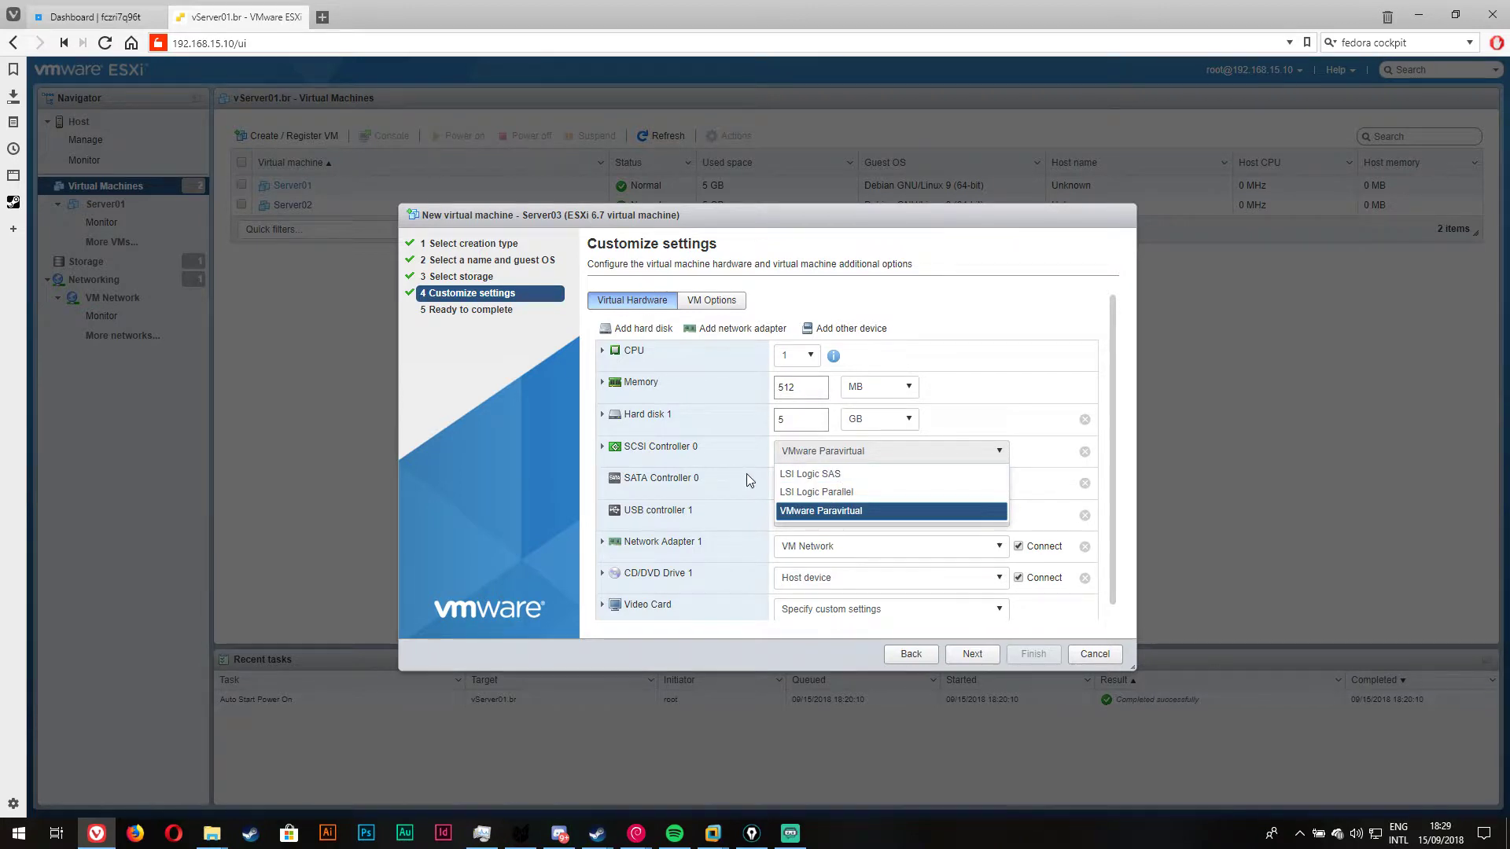
{"action": "left_click", "coordinate": [820, 511]}
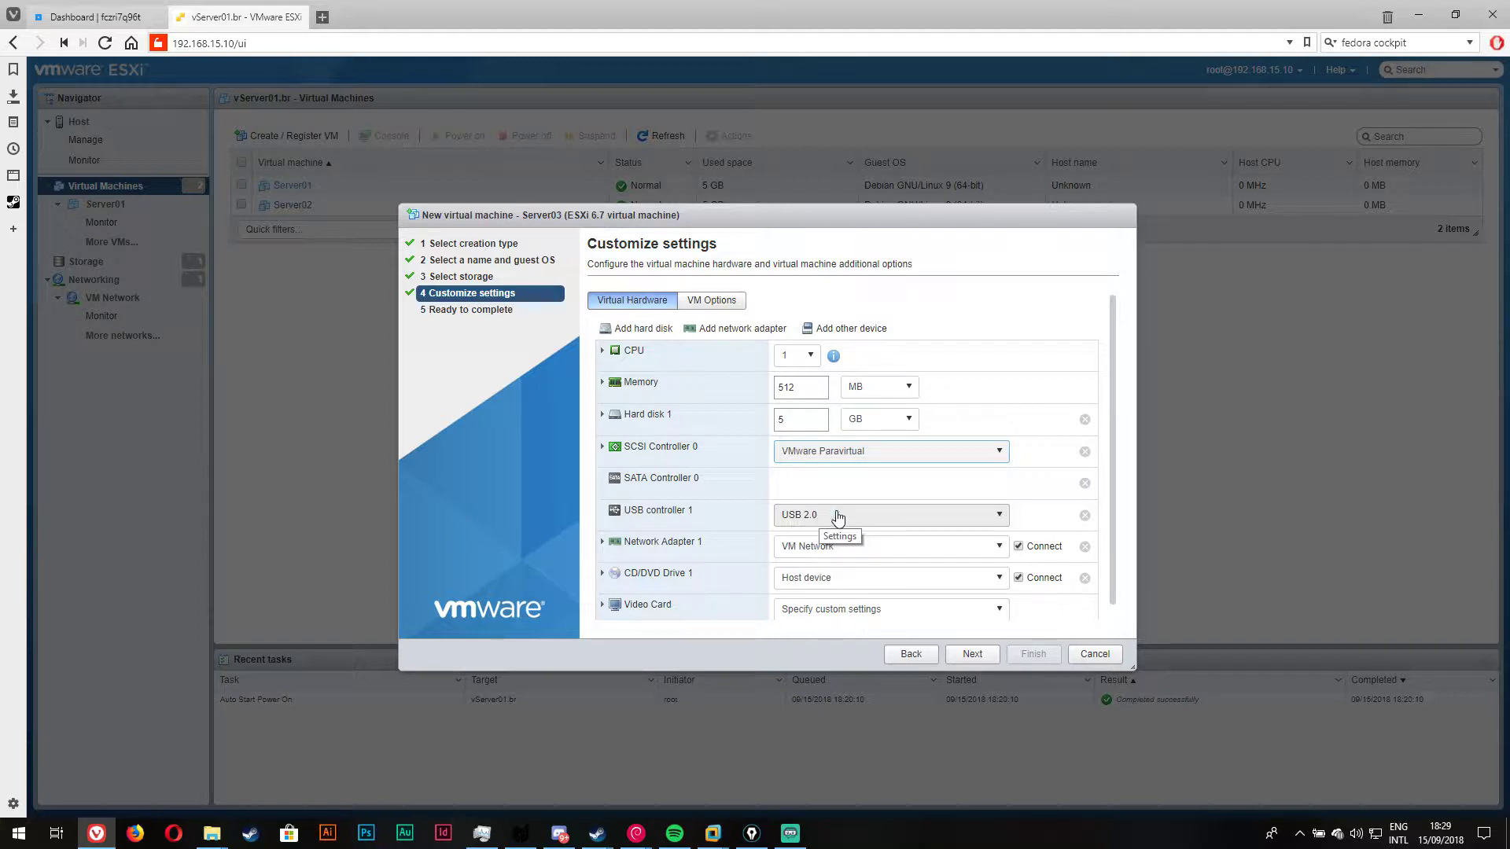
{"action": "scroll", "coordinate": [786, 503], "scroll_direction": "down", "scroll_amount": 1}
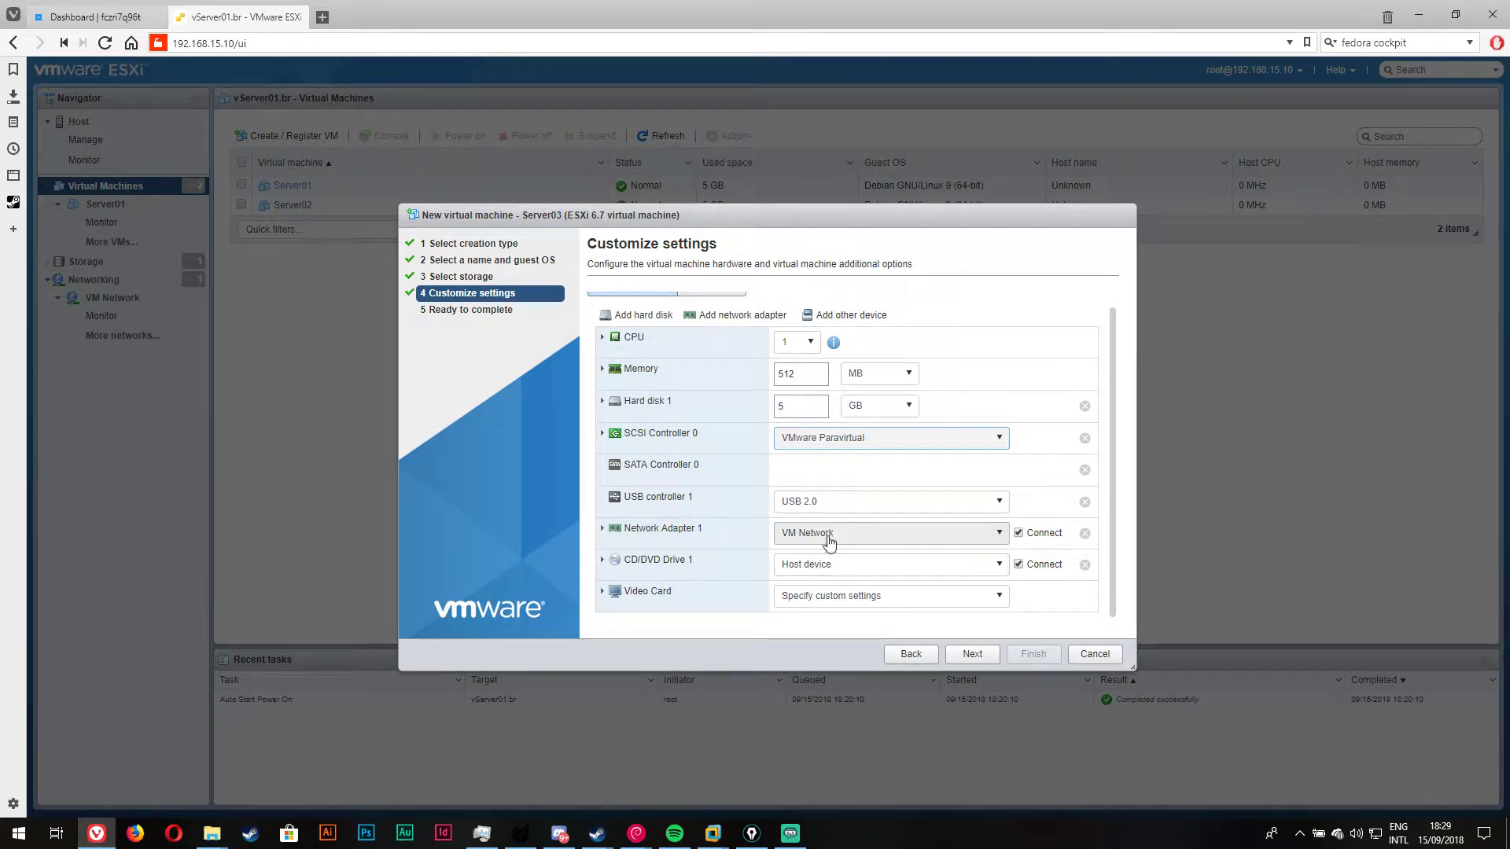
{"action": "left_click", "coordinate": [884, 533]}
{"action": "left_click", "coordinate": [824, 564]}
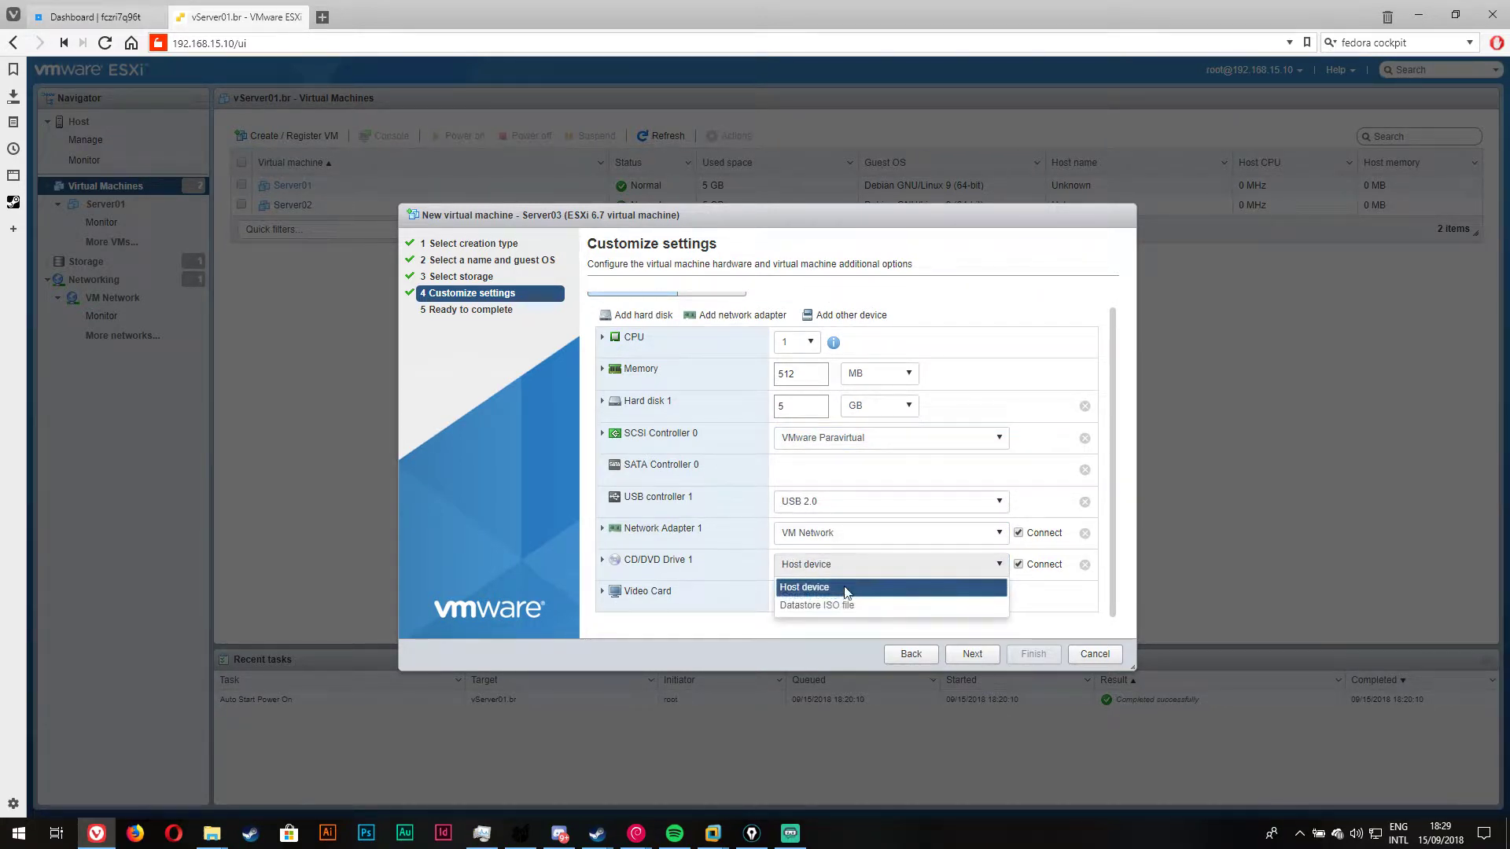
{"action": "left_click", "coordinate": [845, 606]}
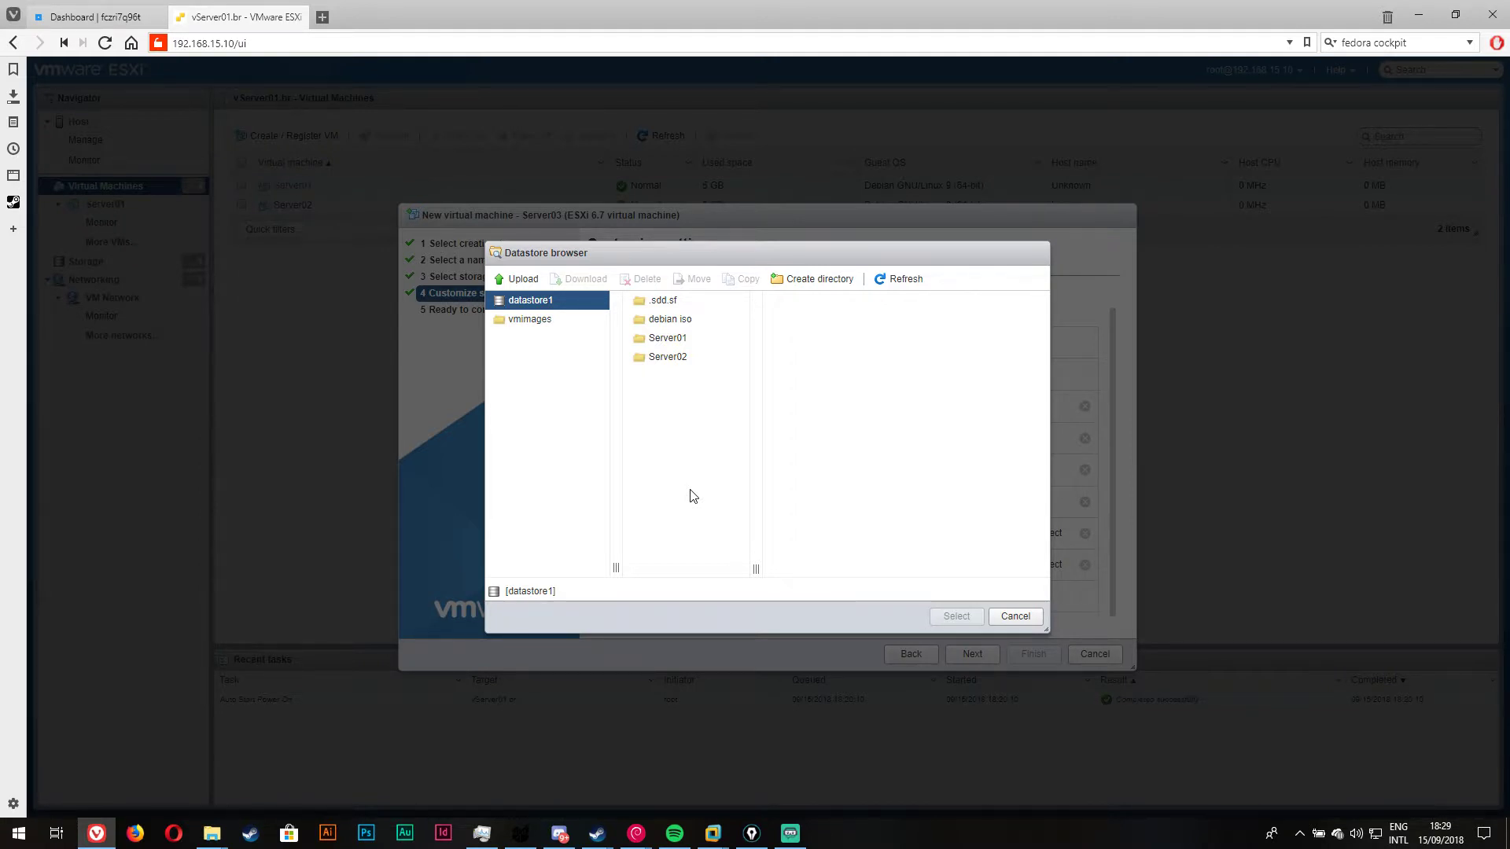
Step: Attach debian-9.5.0-amd64-netinst.iso from datastore1's debian iso folder to CD/DVD Drive 1
{"action": "left_click", "coordinate": [674, 323]}
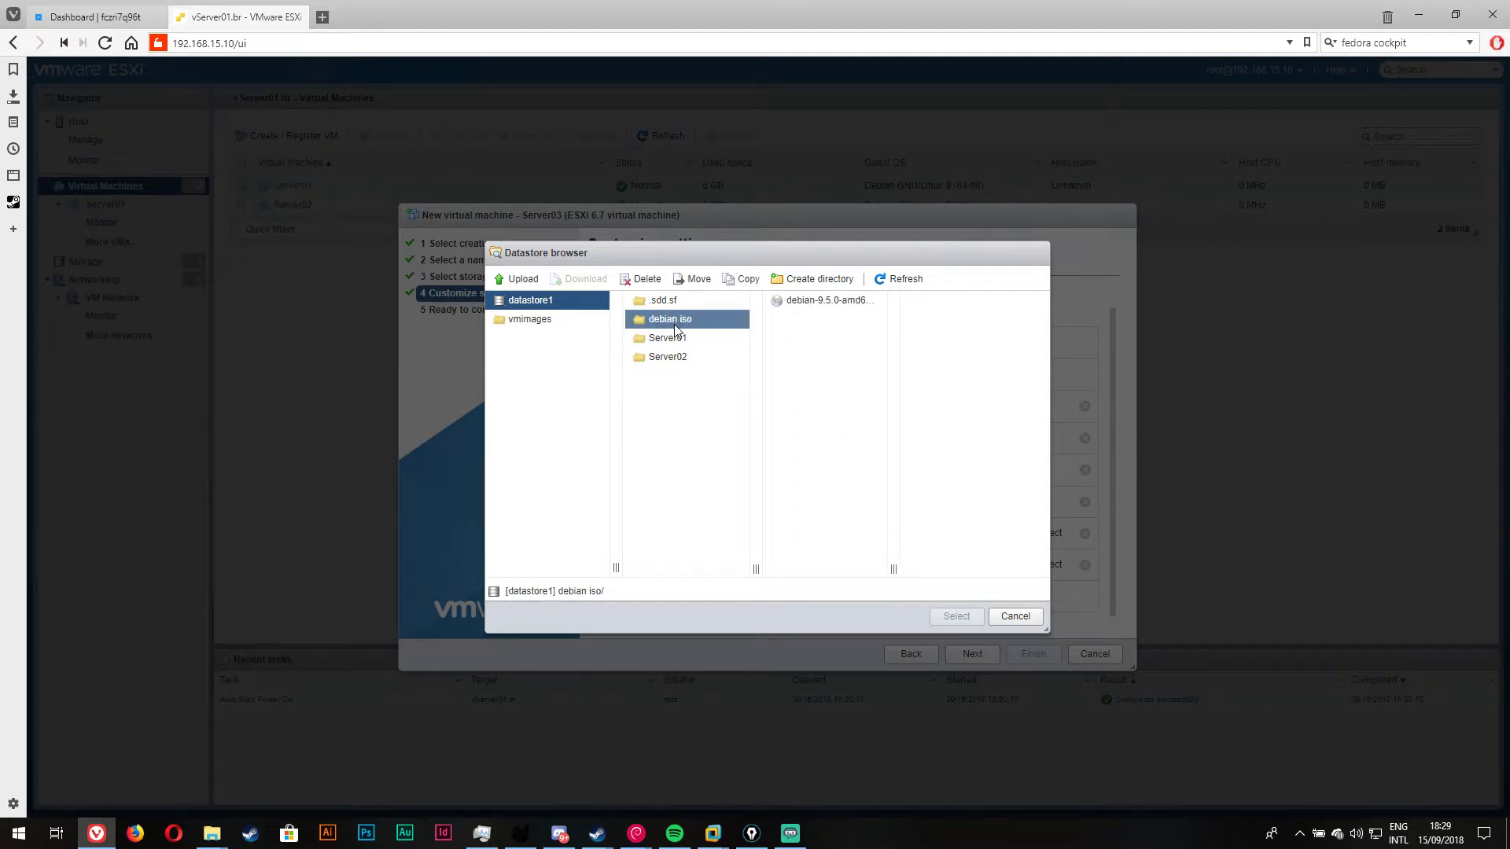
{"action": "left_click", "coordinate": [794, 300]}
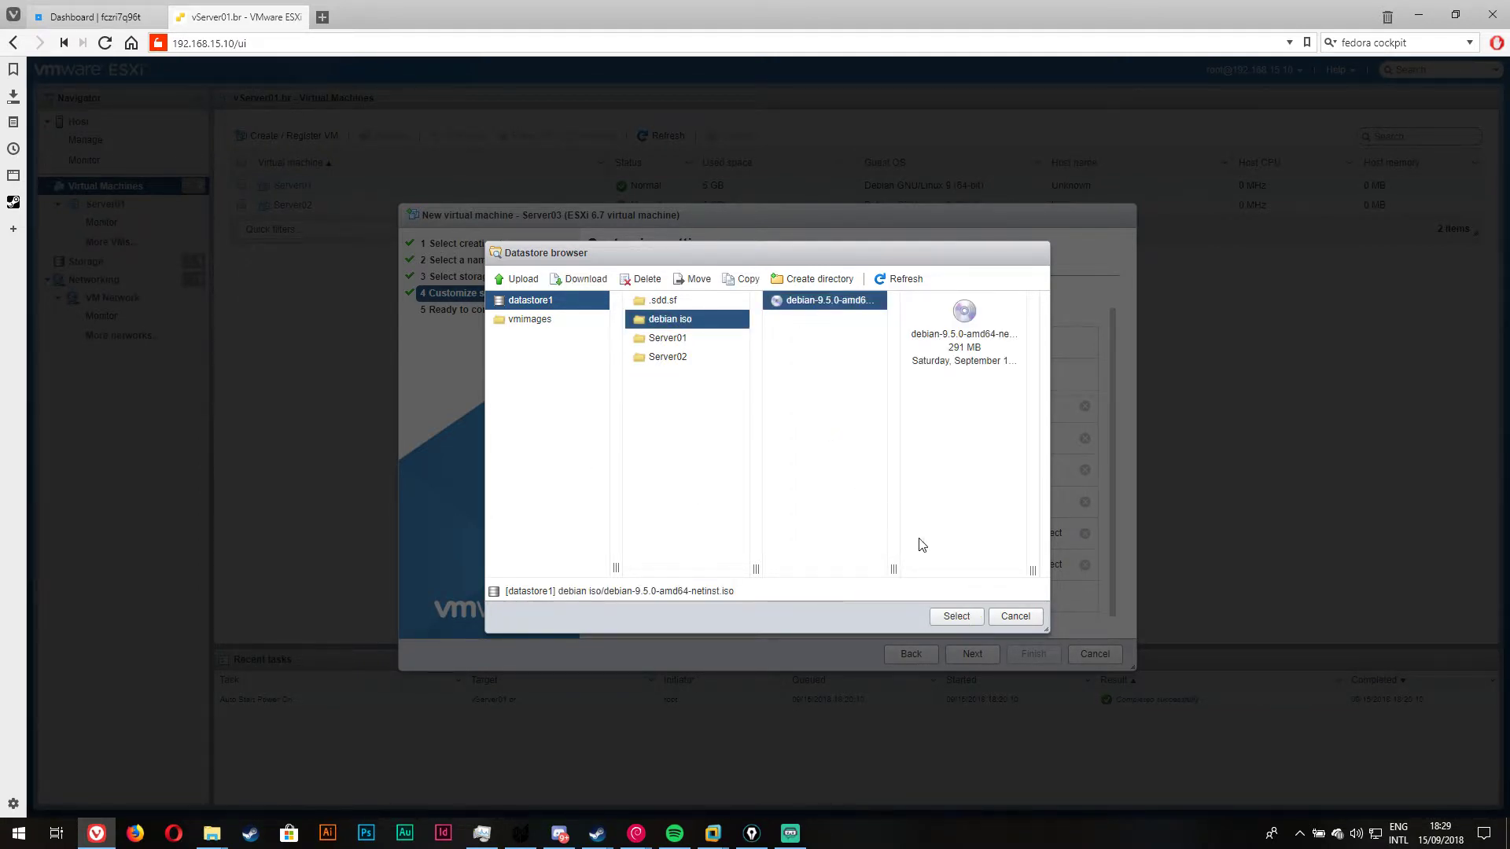
{"action": "left_click", "coordinate": [957, 617]}
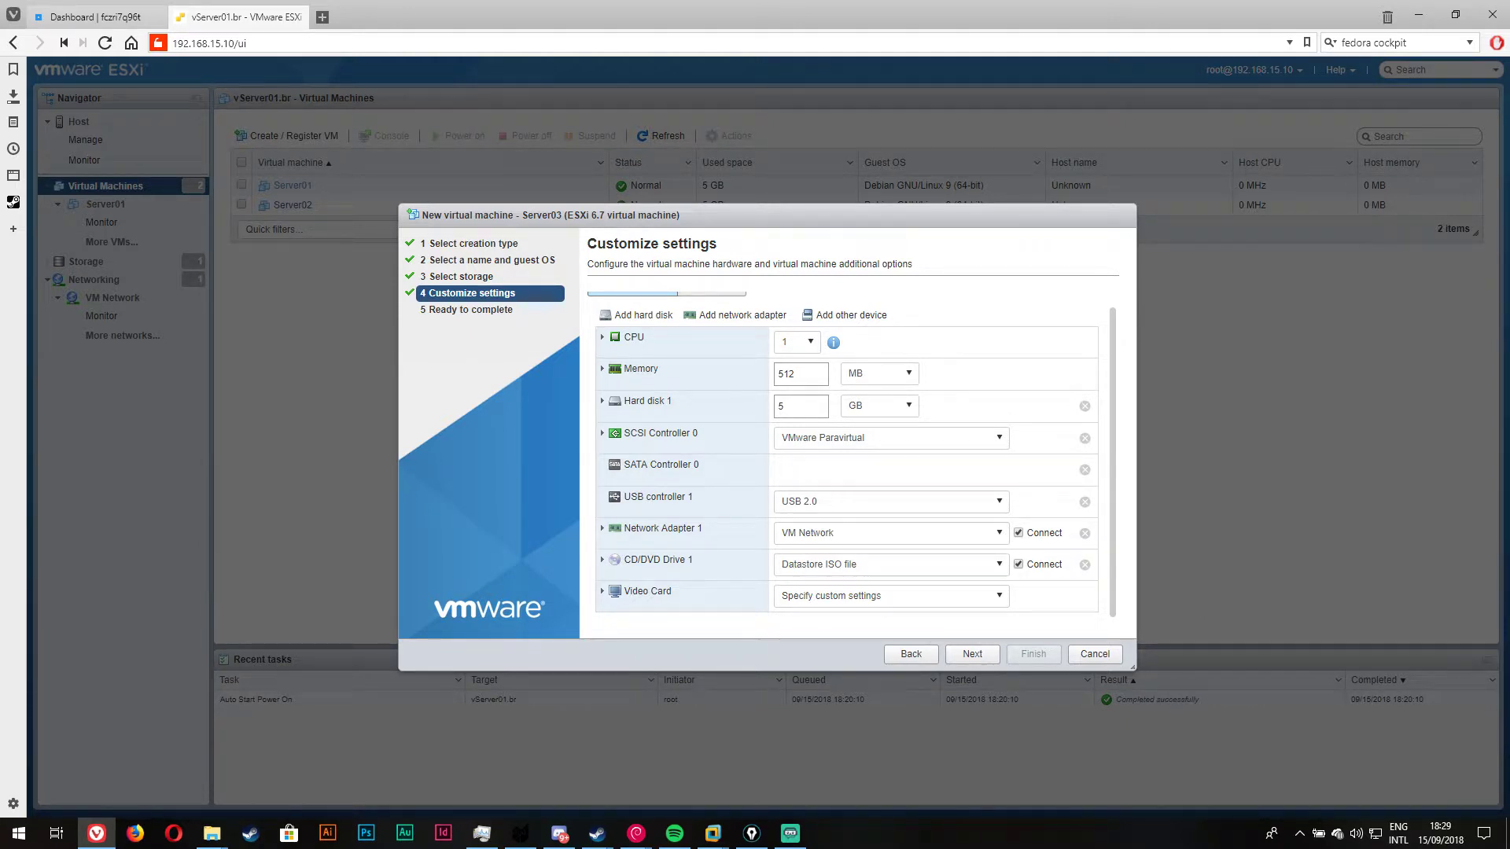
Step: Leave the Video Card on Specify custom settings and view Server03's VM Options
{"action": "key", "text": "alt+Tab"}
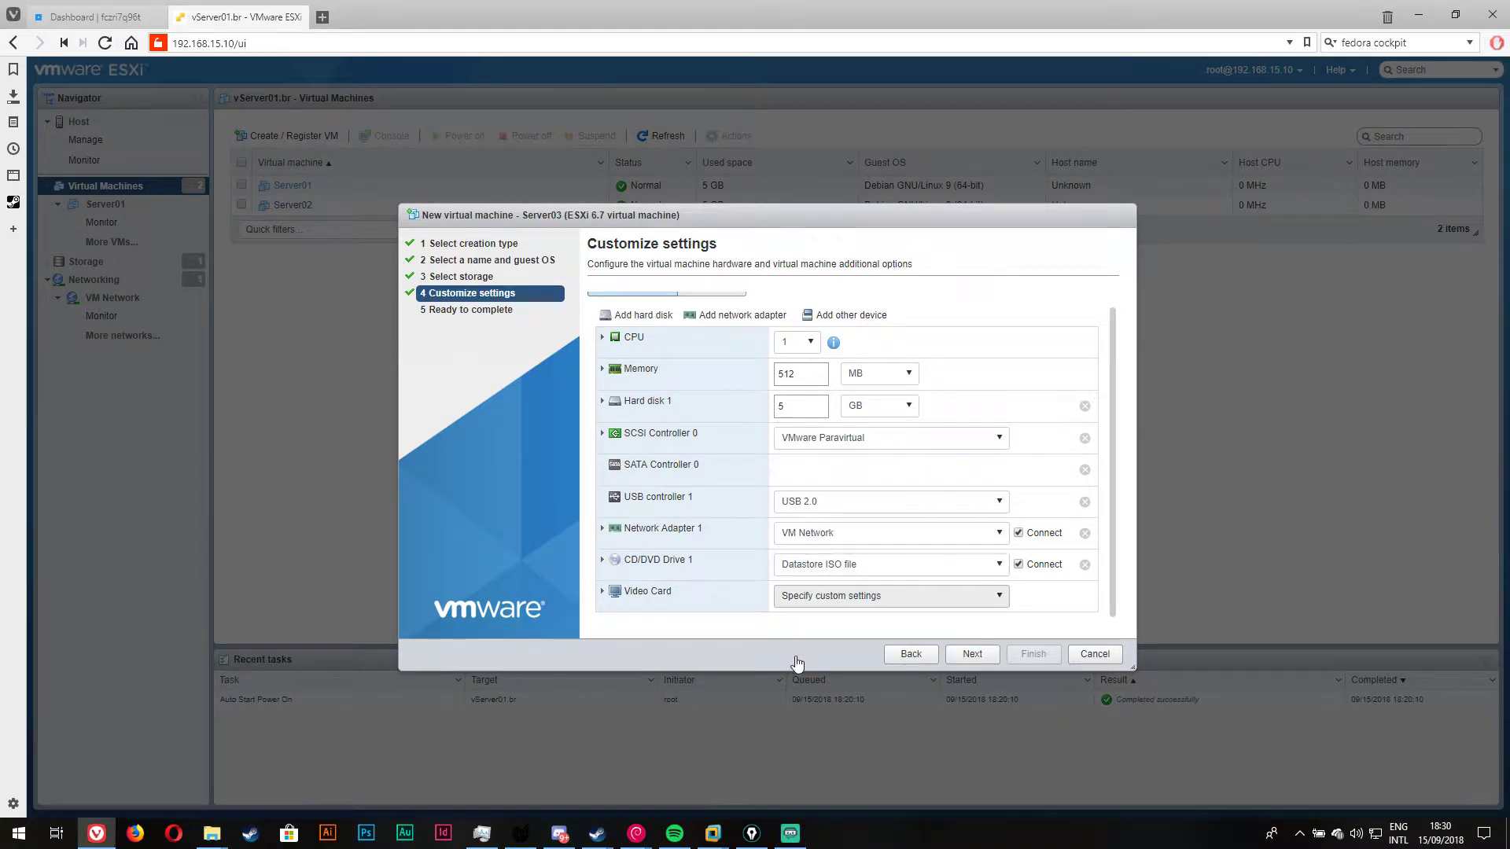
{"action": "left_click", "coordinate": [856, 596]}
{"action": "left_click", "coordinate": [779, 643]}
{"action": "left_click", "coordinate": [844, 598]}
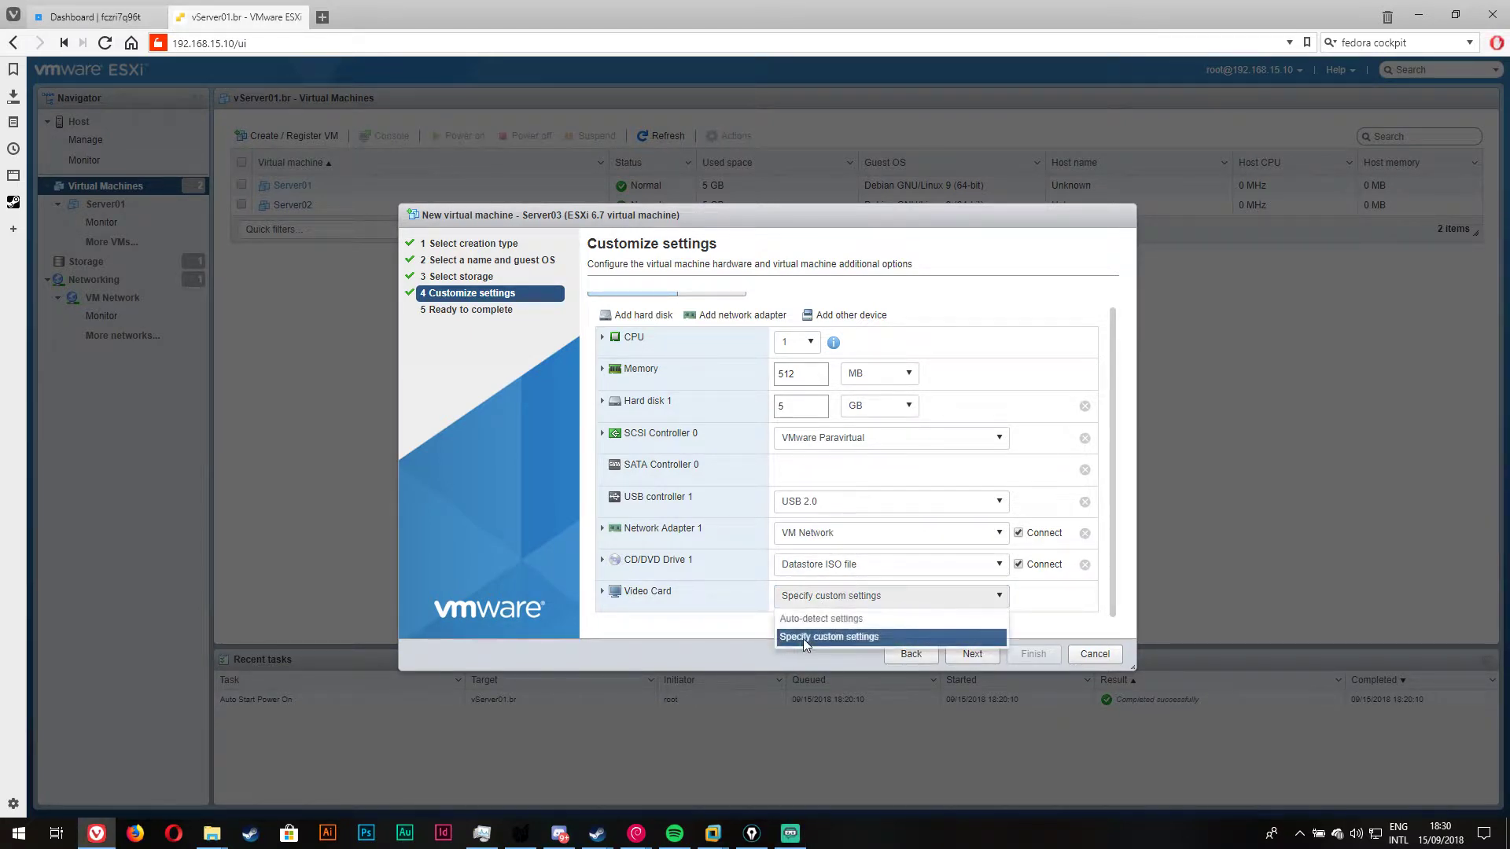
{"action": "left_click", "coordinate": [804, 640]}
{"action": "scroll", "coordinate": [747, 574], "scroll_direction": "up", "scroll_amount": 1}
{"action": "scroll", "coordinate": [748, 575], "scroll_direction": "down", "scroll_amount": 1}
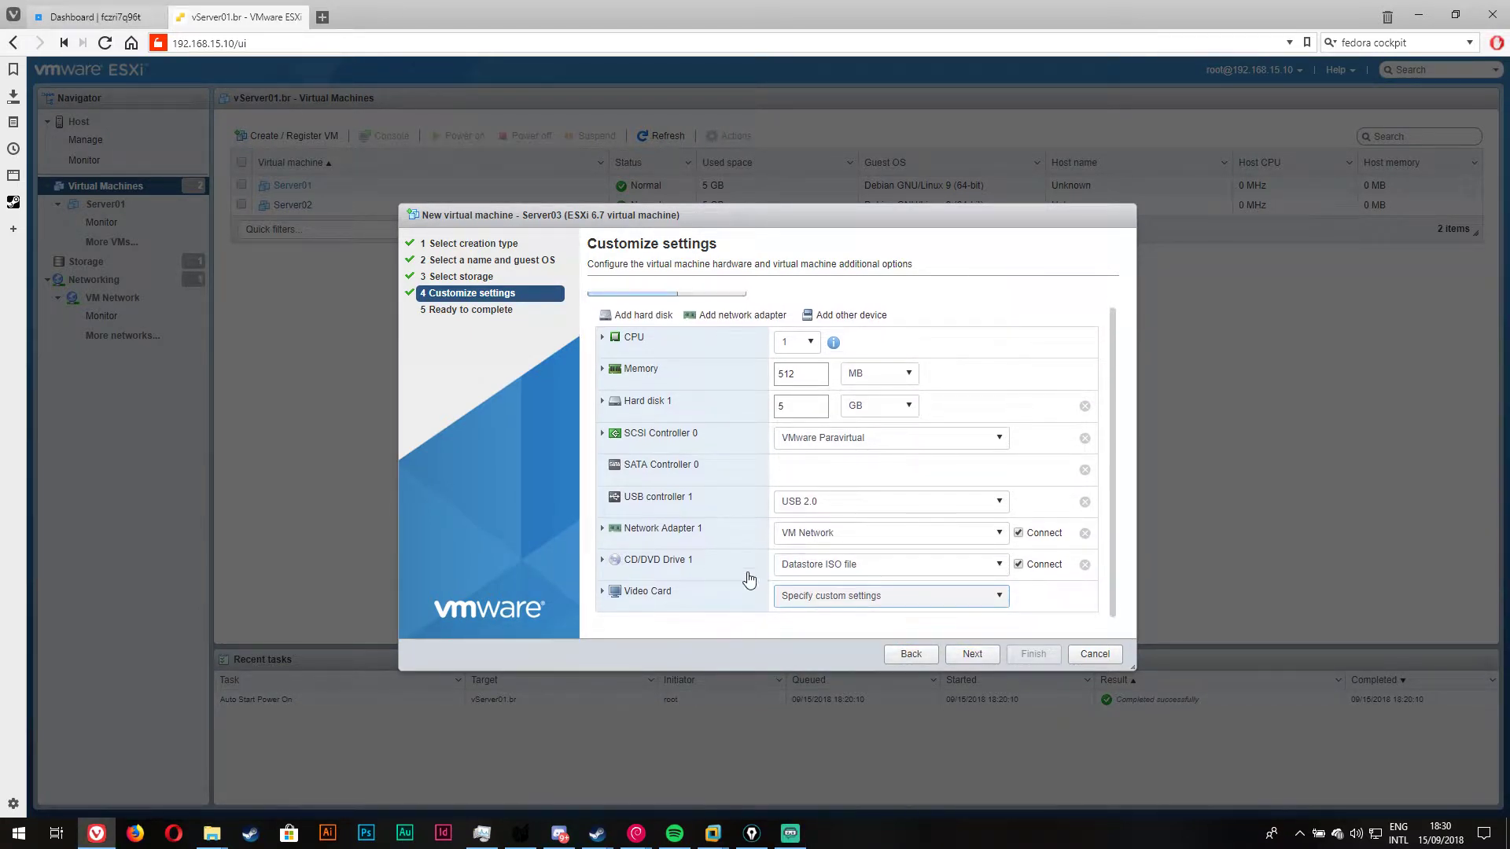
{"action": "scroll", "coordinate": [747, 578], "scroll_direction": "up", "scroll_amount": 1}
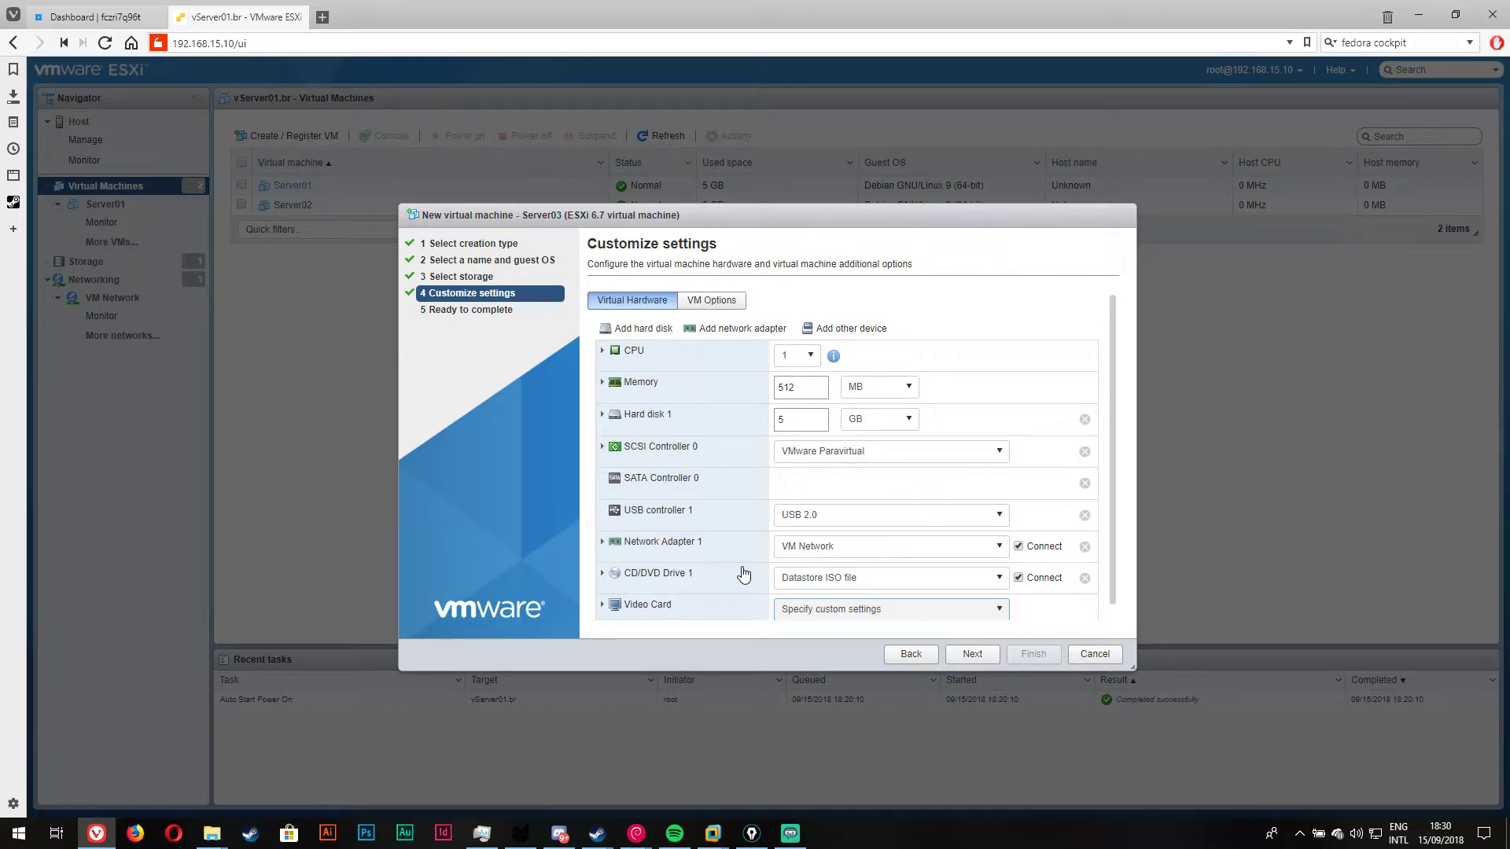
{"action": "left_click", "coordinate": [714, 302]}
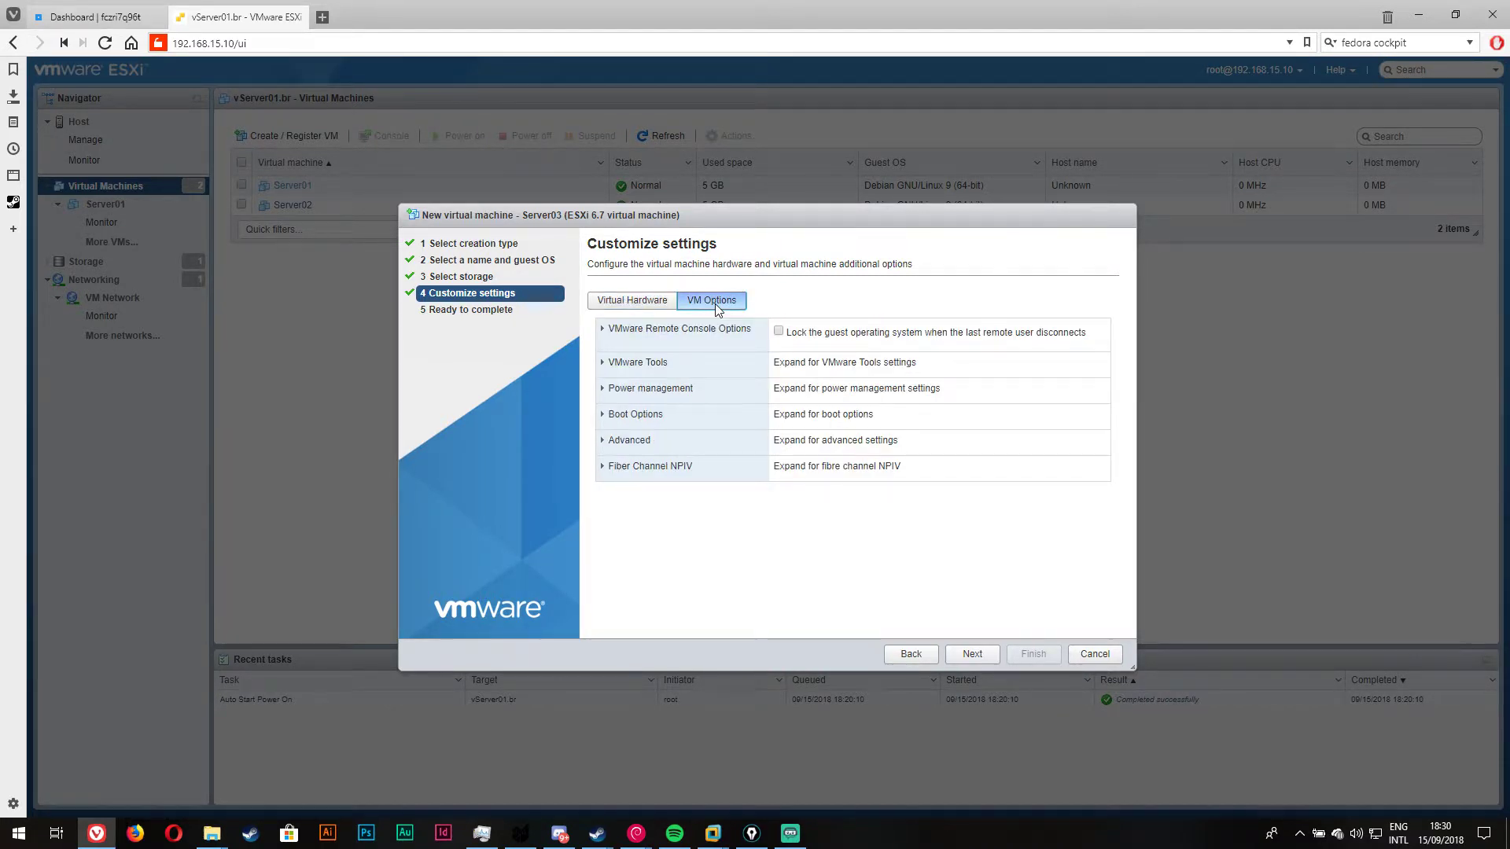
Step: Review Server03's summary (datastore1, Debian 9 64-bit, 512 MB memory) and finish creating it
{"action": "left_click", "coordinate": [972, 654]}
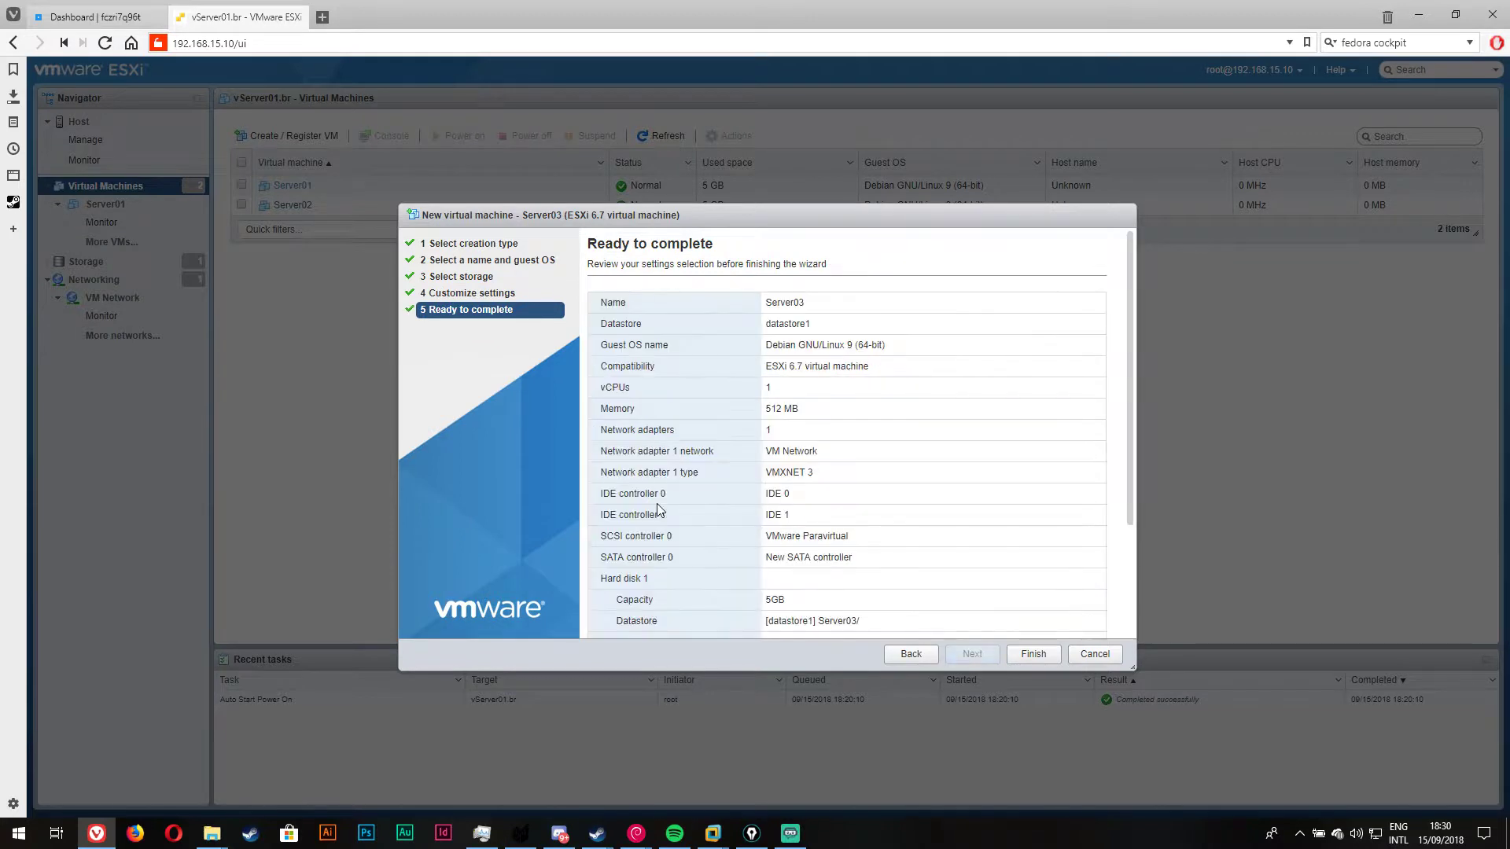
{"action": "left_click_drag", "start_coordinate": [772, 305], "coordinate": [912, 304]}
{"action": "left_click_drag", "start_coordinate": [771, 324], "coordinate": [969, 327]}
{"action": "left_click_drag", "start_coordinate": [768, 346], "coordinate": [1045, 351]}
{"action": "left_click_drag", "start_coordinate": [772, 368], "coordinate": [896, 393]}
{"action": "left_click_drag", "start_coordinate": [767, 410], "coordinate": [999, 436]}
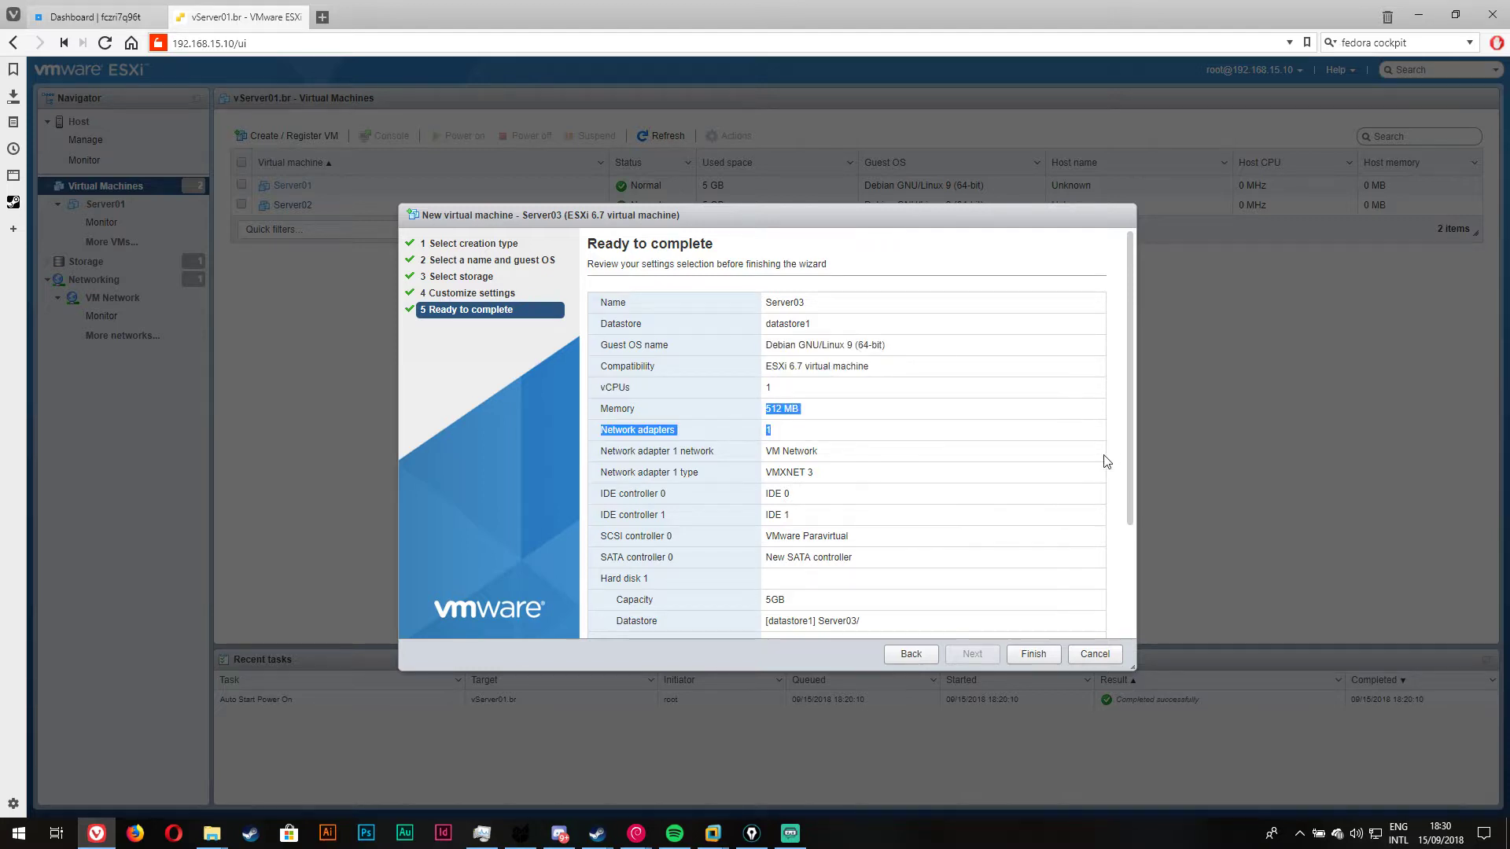
{"action": "scroll", "coordinate": [978, 525], "scroll_direction": "down", "scroll_amount": 3}
{"action": "left_click_drag", "start_coordinate": [772, 324], "coordinate": [995, 352]}
{"action": "left_click", "coordinate": [800, 261]}
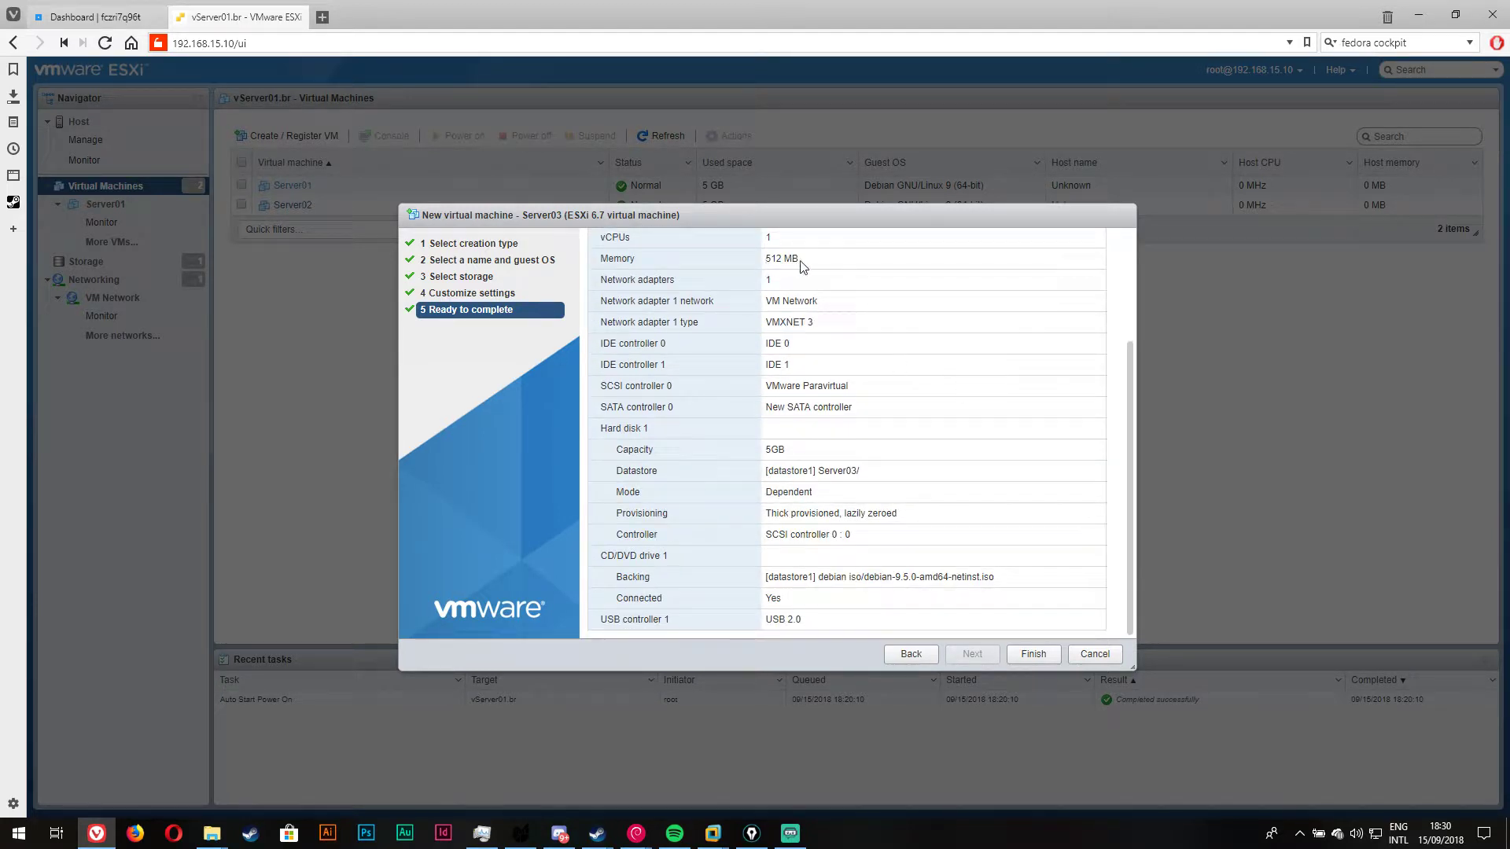
{"action": "triple_click", "coordinate": [803, 265]}
{"action": "left_click", "coordinate": [1046, 657]}
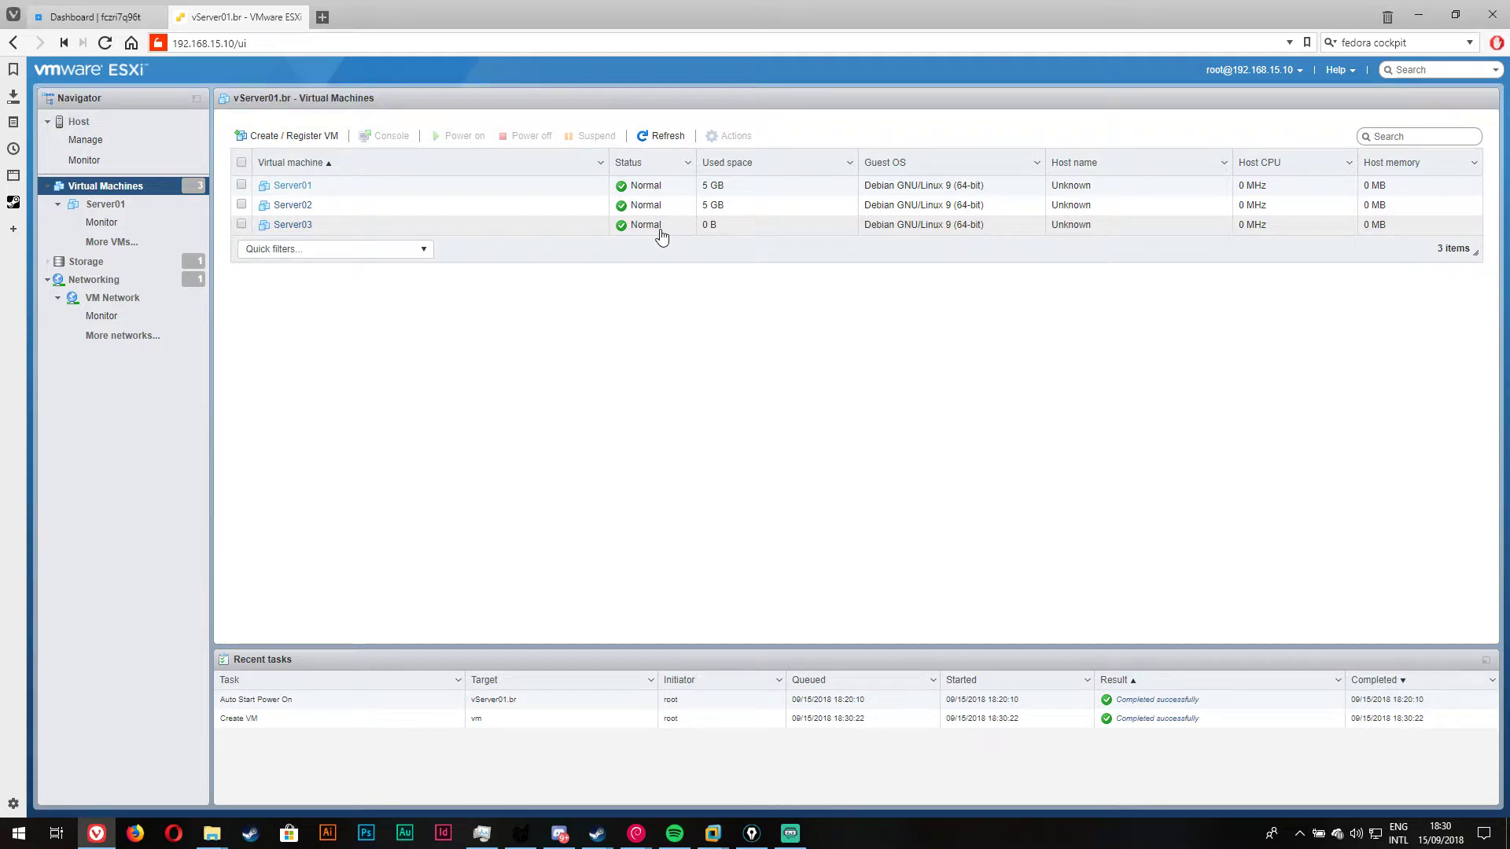
Step: Power on Server03 and open its console at the Debian installer boot menu
{"action": "left_click", "coordinate": [475, 226]}
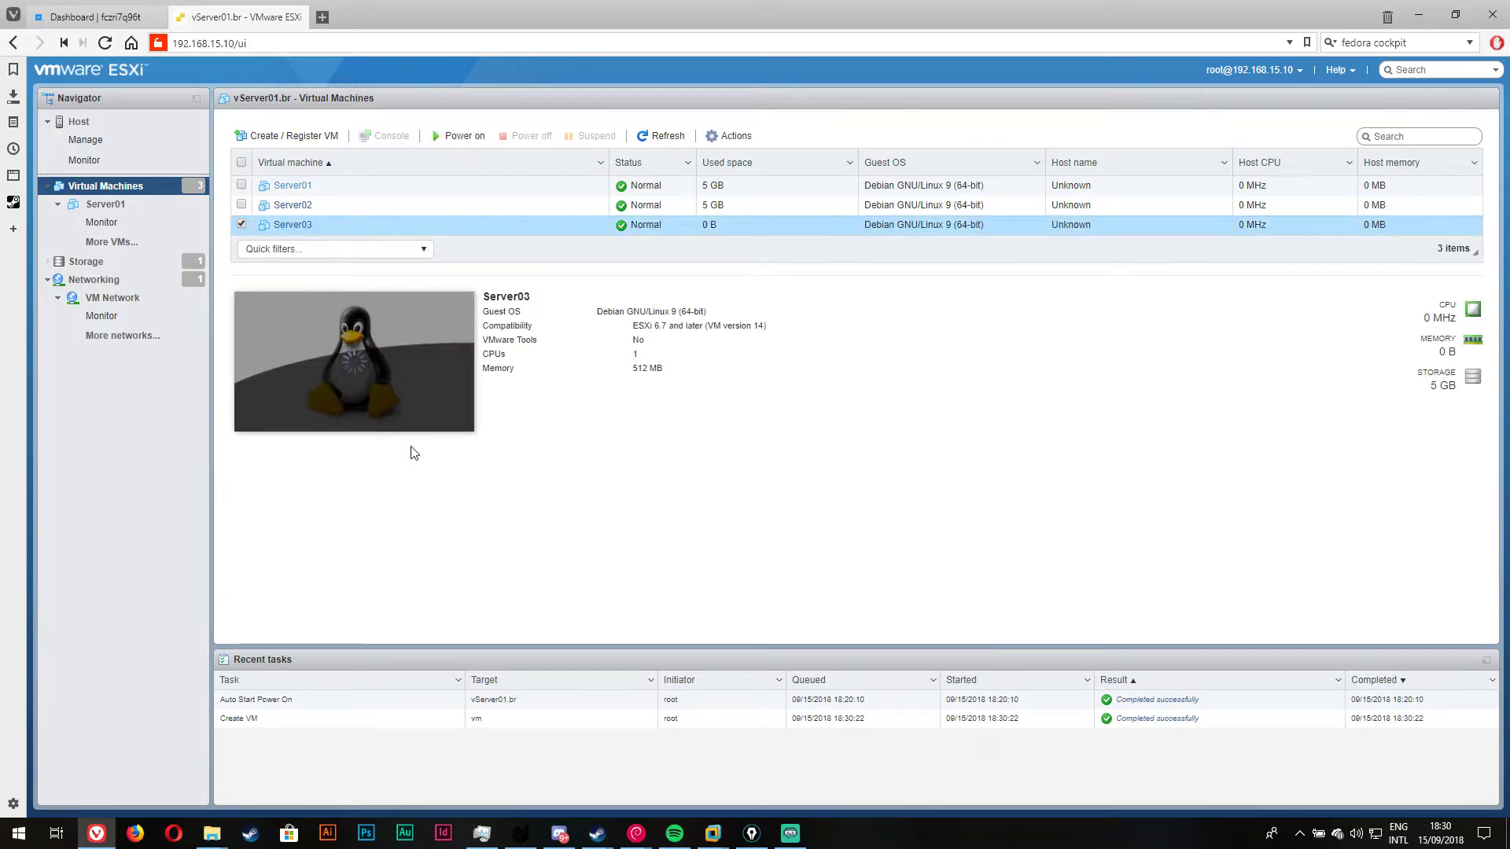
{"action": "left_click", "coordinate": [366, 418]}
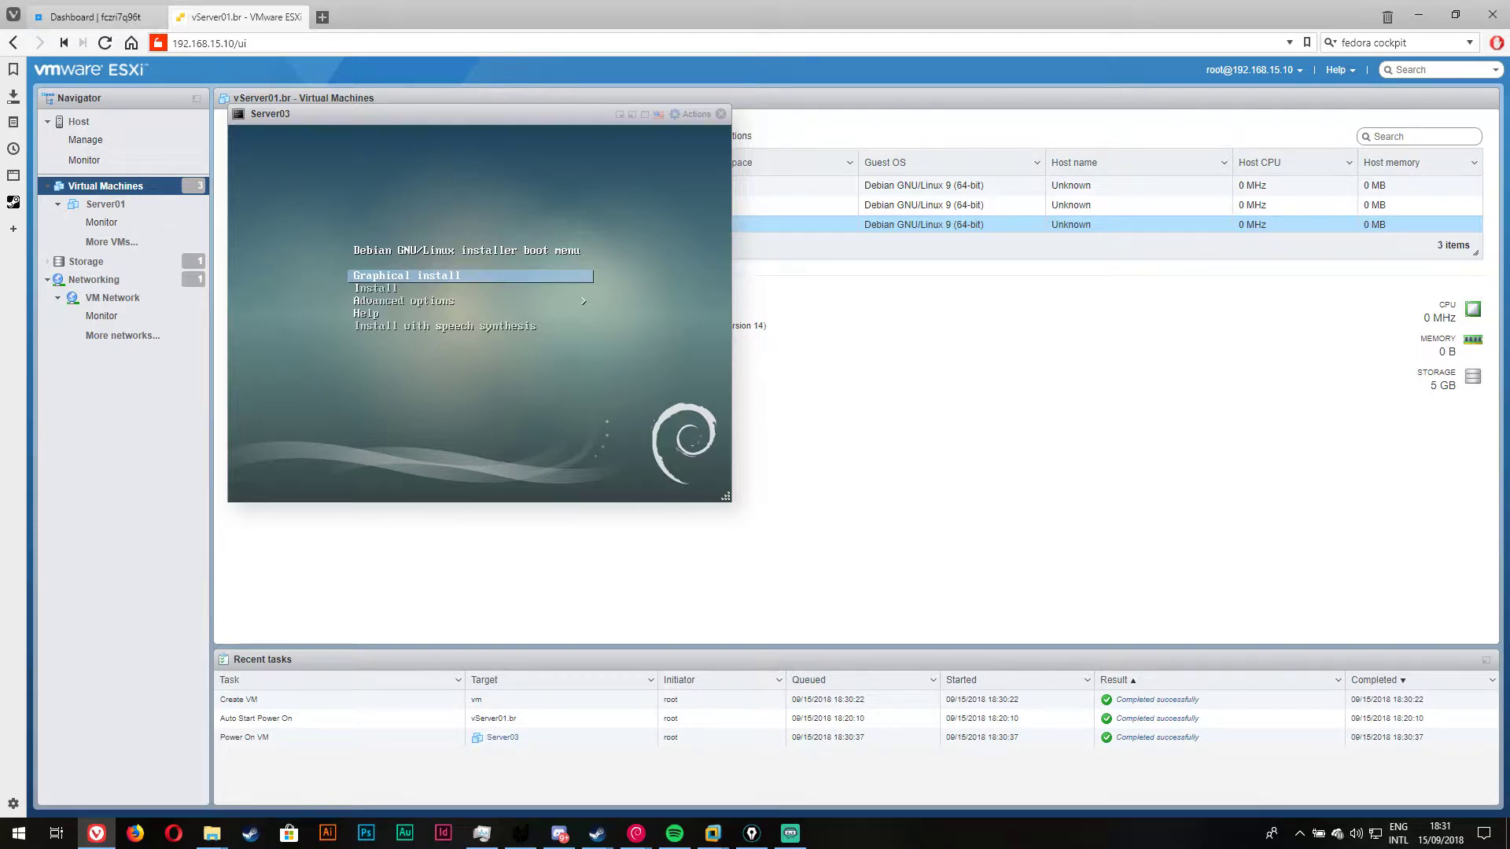
Step: Start Server03's Debian graphical install and accept English, United States and the American English keymap
{"action": "key", "text": "Return"}
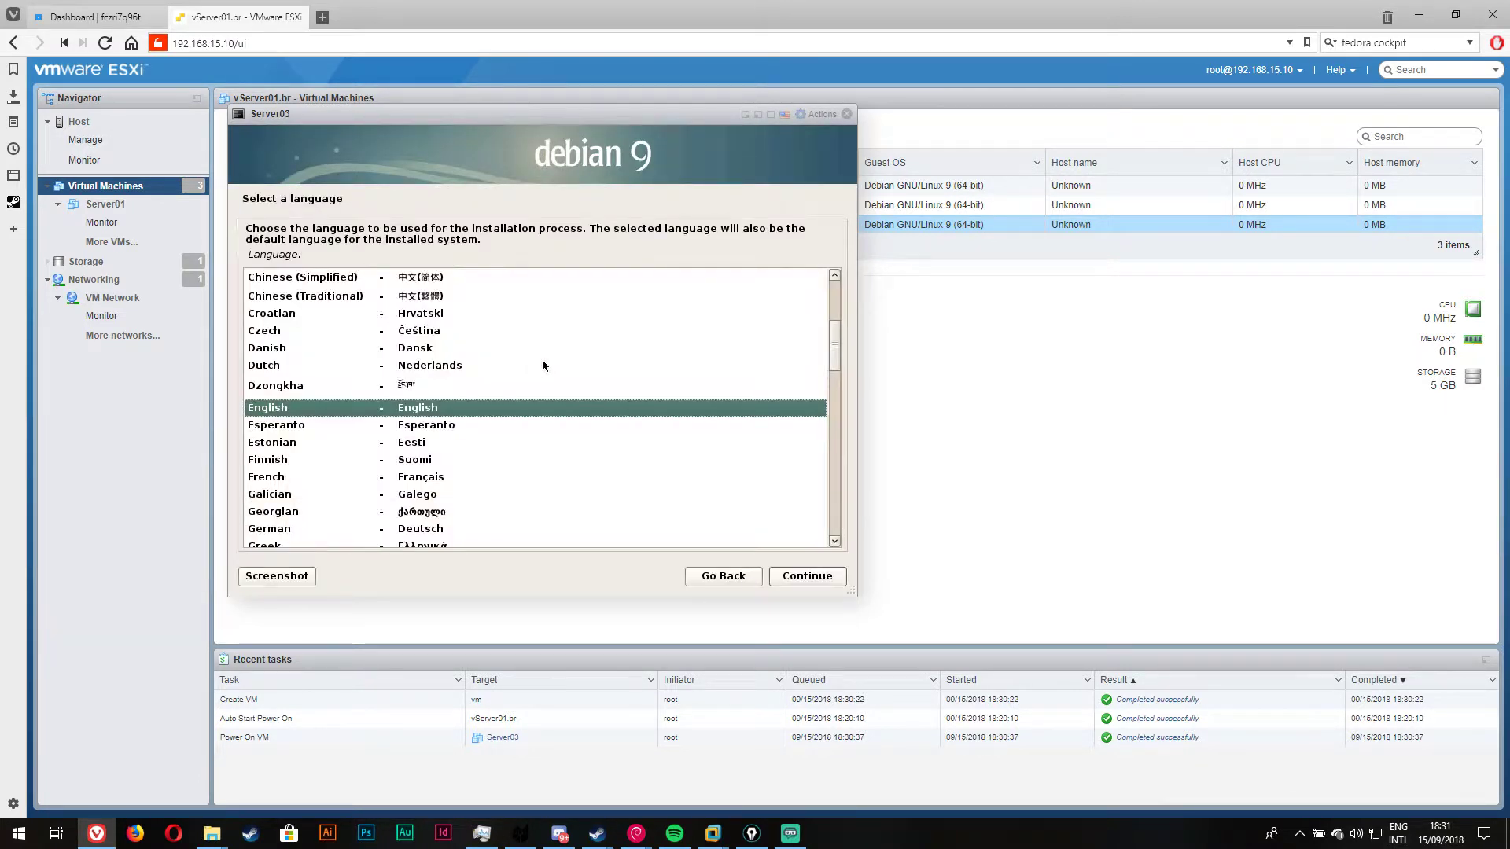
{"action": "left_click_drag", "start_coordinate": [526, 115], "coordinate": [812, 193]}
{"action": "left_click", "coordinate": [1120, 662]}
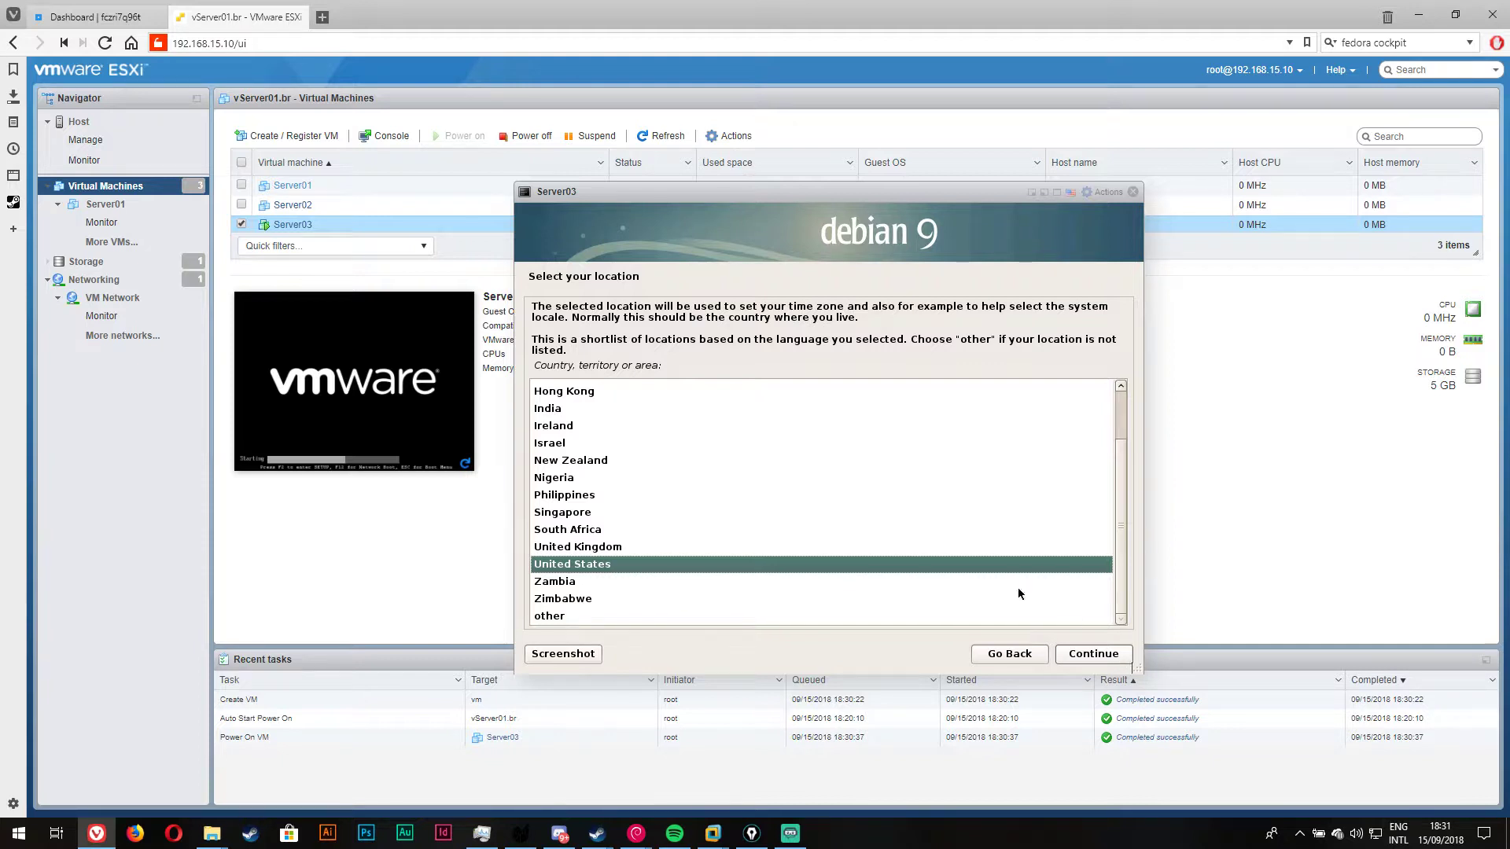
{"action": "left_click", "coordinate": [1113, 663]}
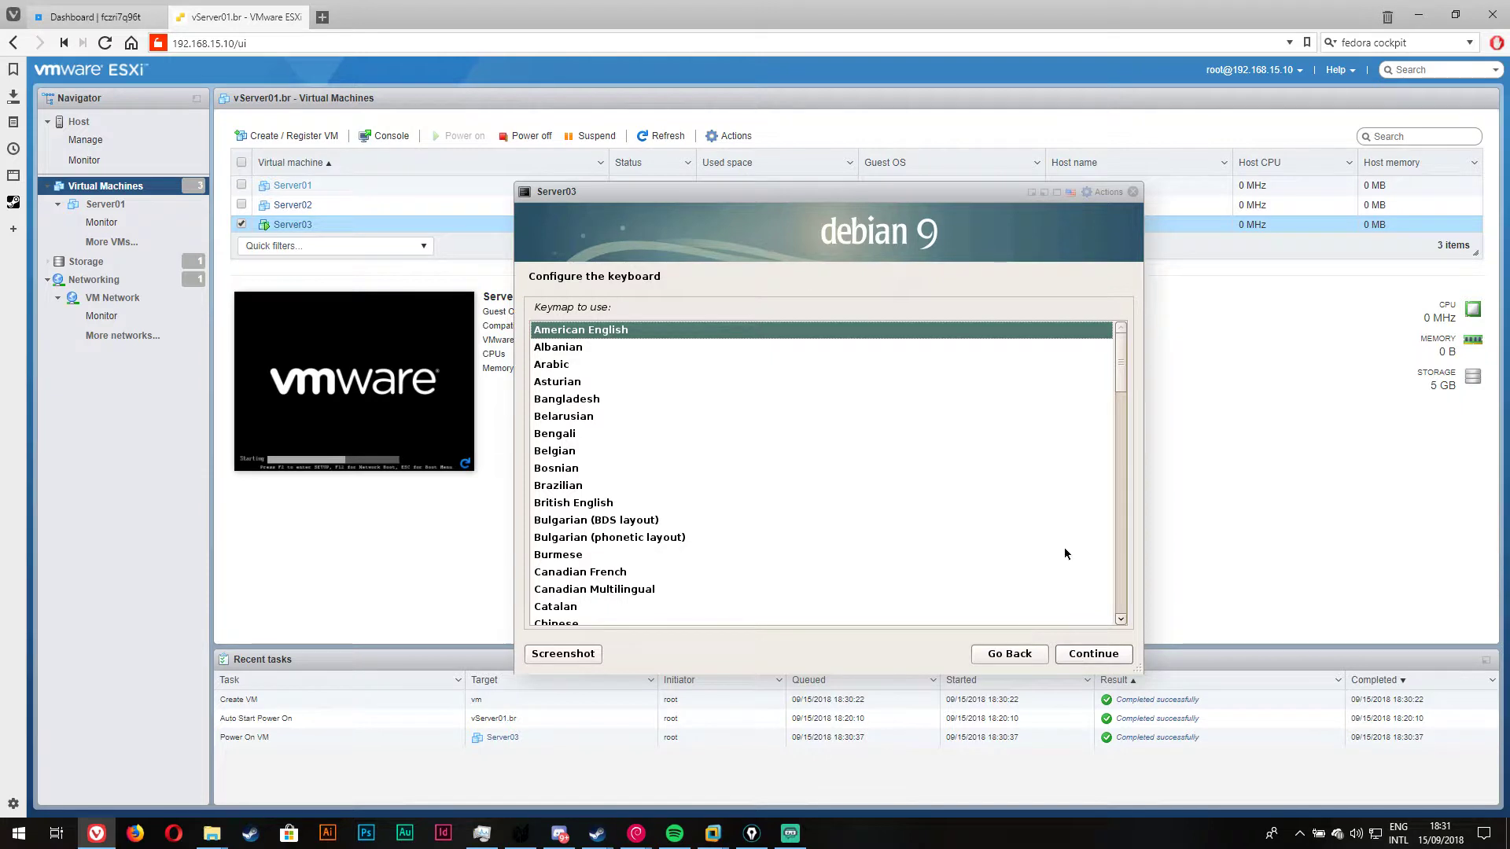
{"action": "left_click", "coordinate": [1103, 663]}
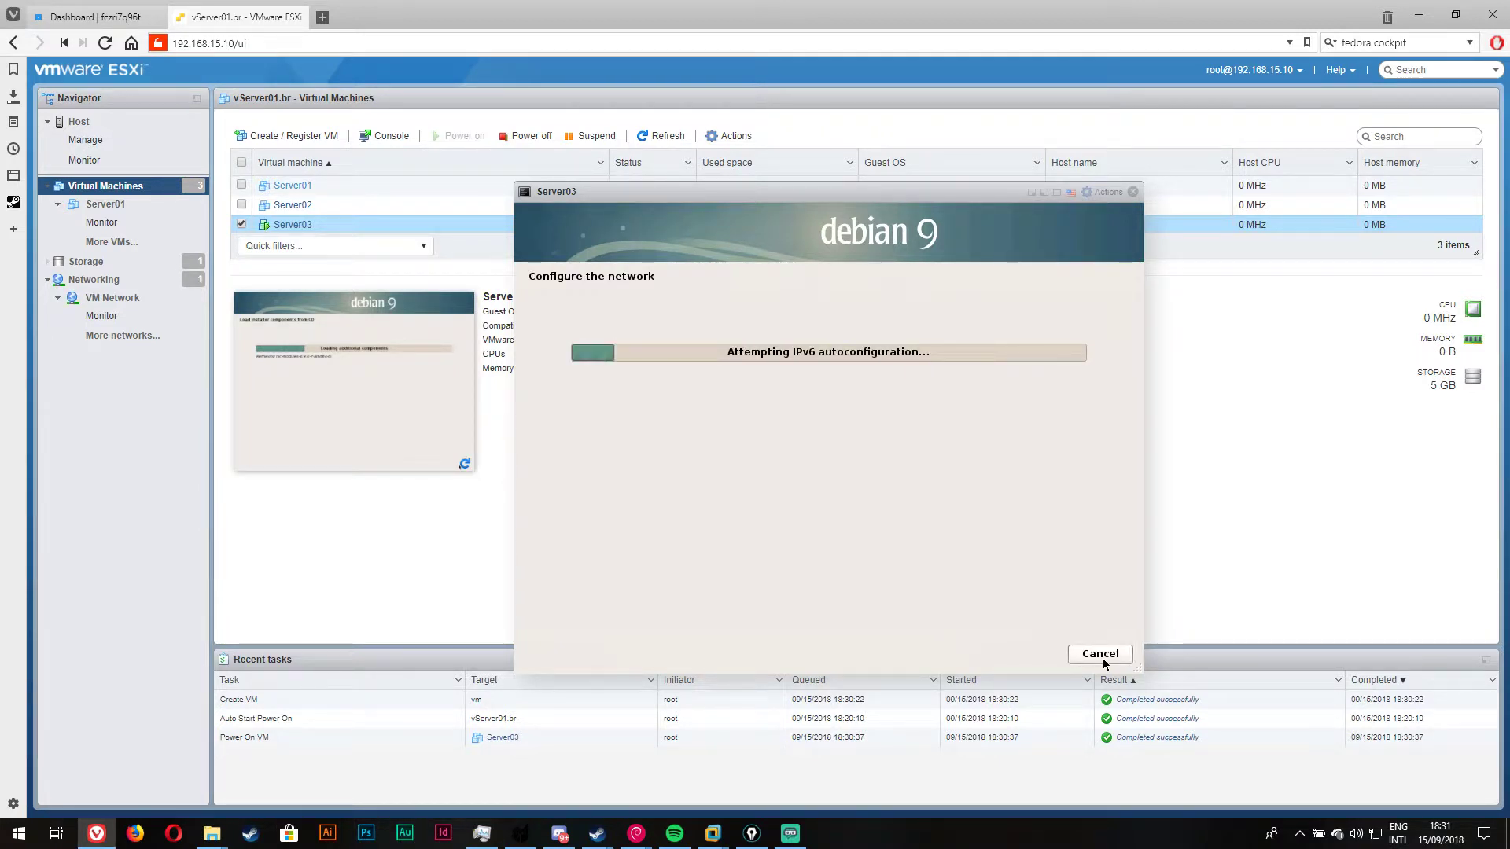
{"action": "right_click", "coordinate": [344, 226]}
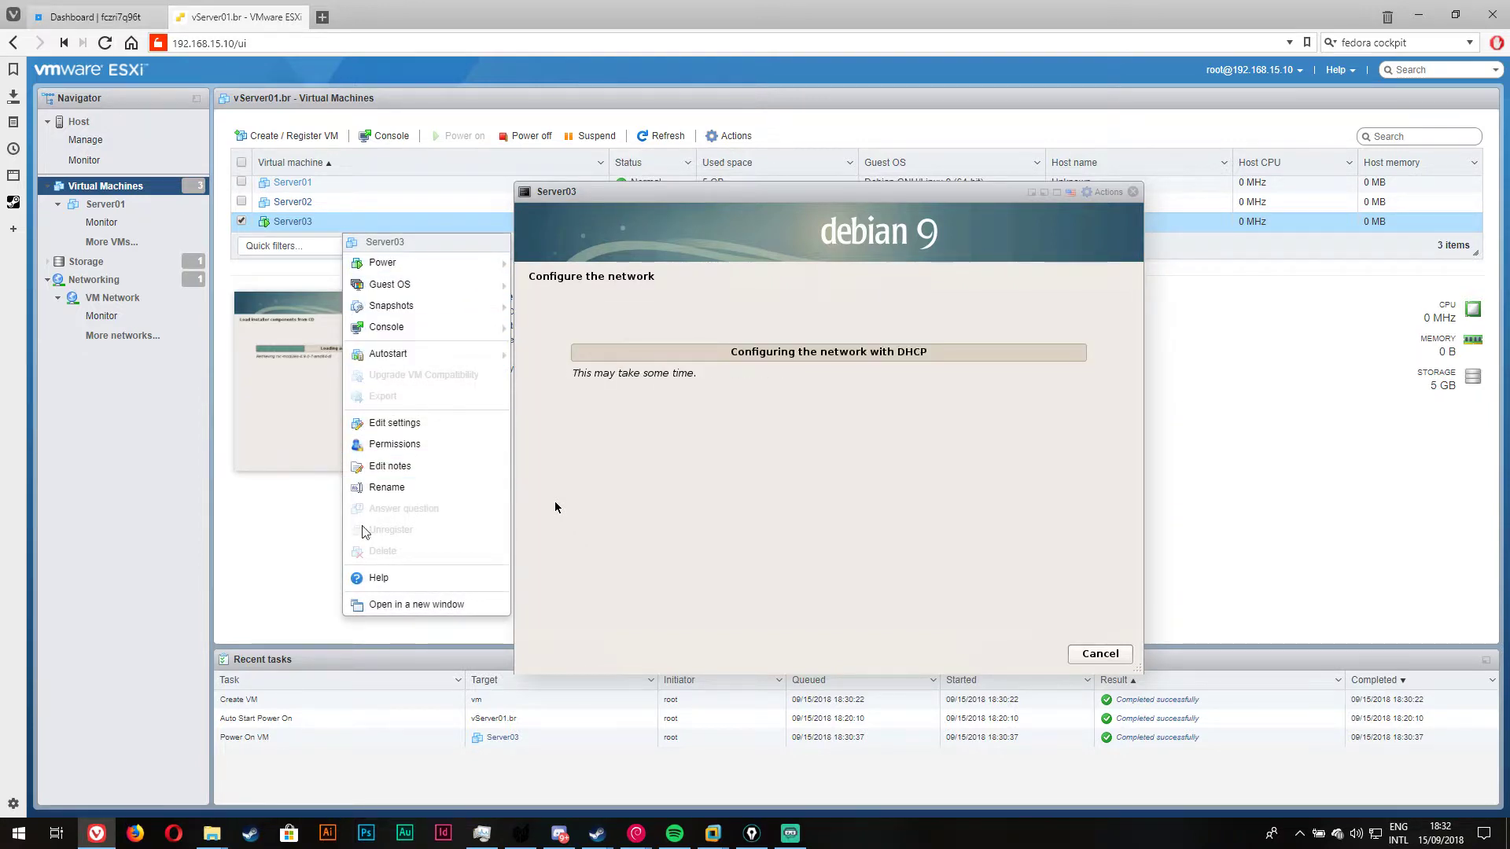
{"action": "left_click", "coordinate": [397, 424]}
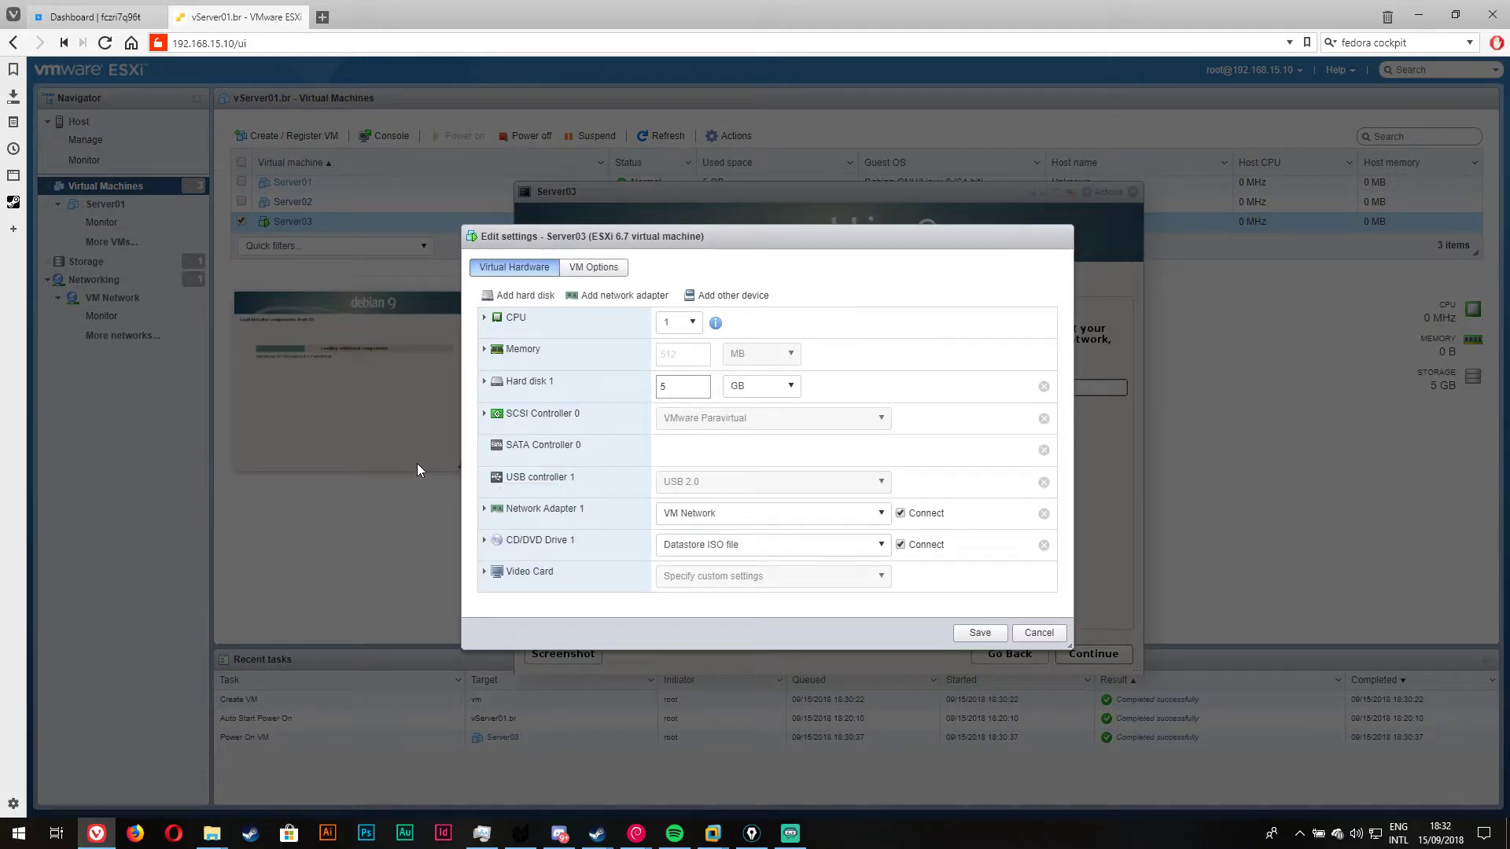
{"action": "left_click", "coordinate": [692, 322]}
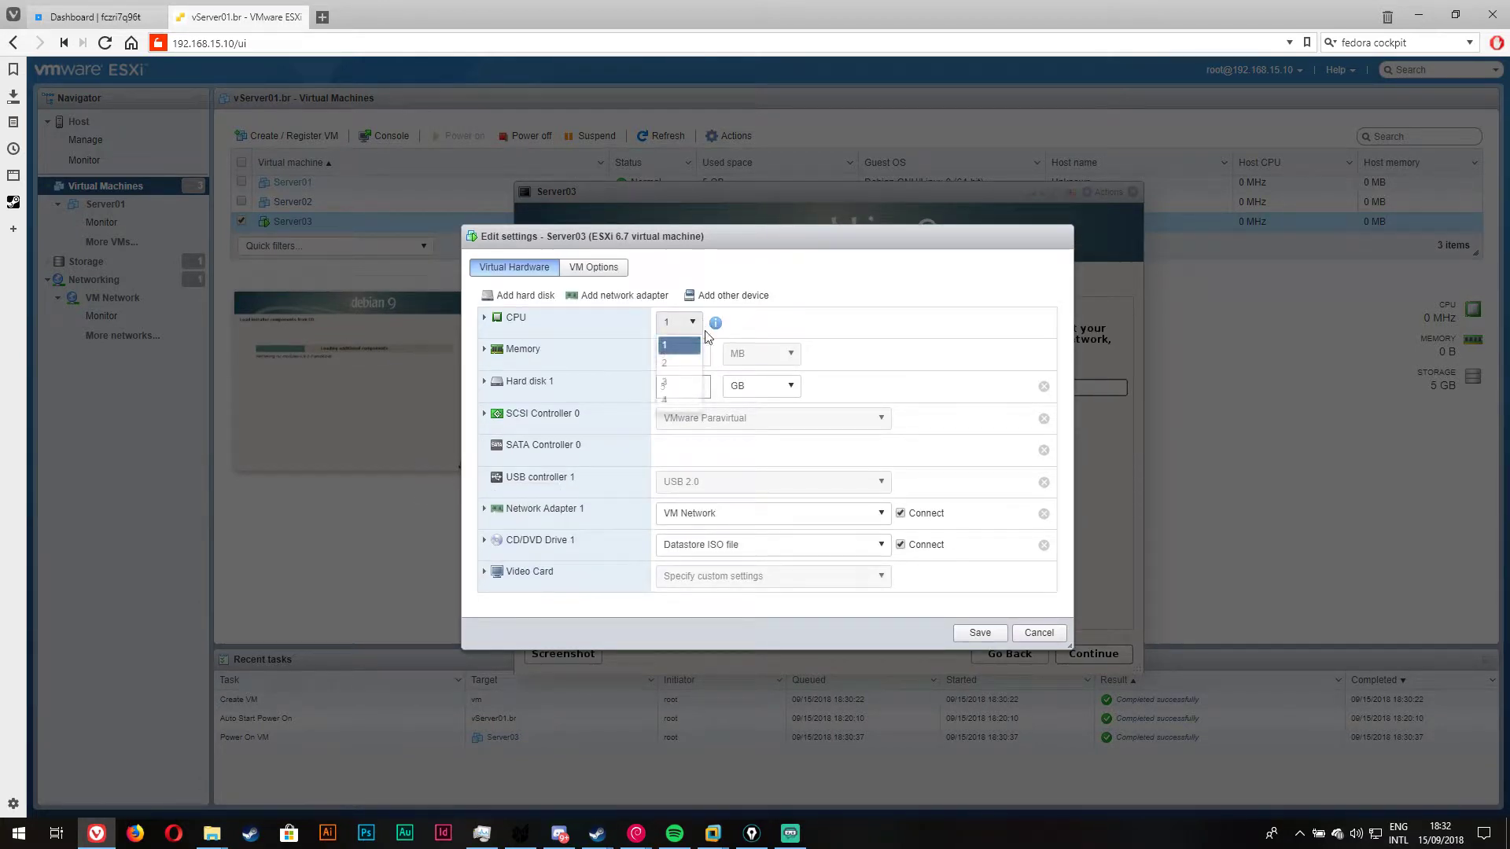
{"action": "left_click", "coordinate": [869, 307]}
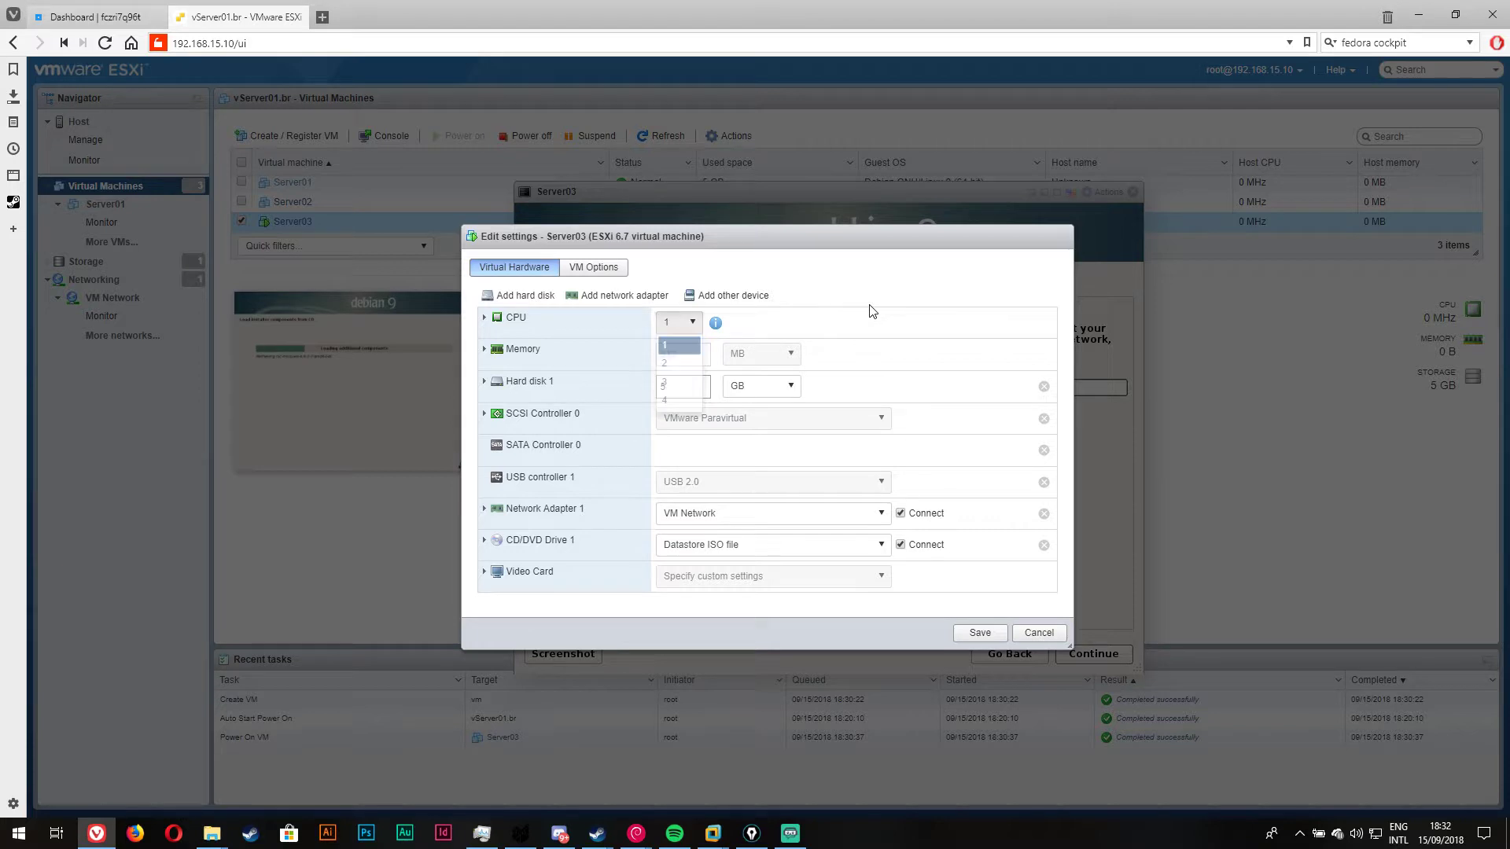
{"action": "left_click", "coordinate": [1039, 634]}
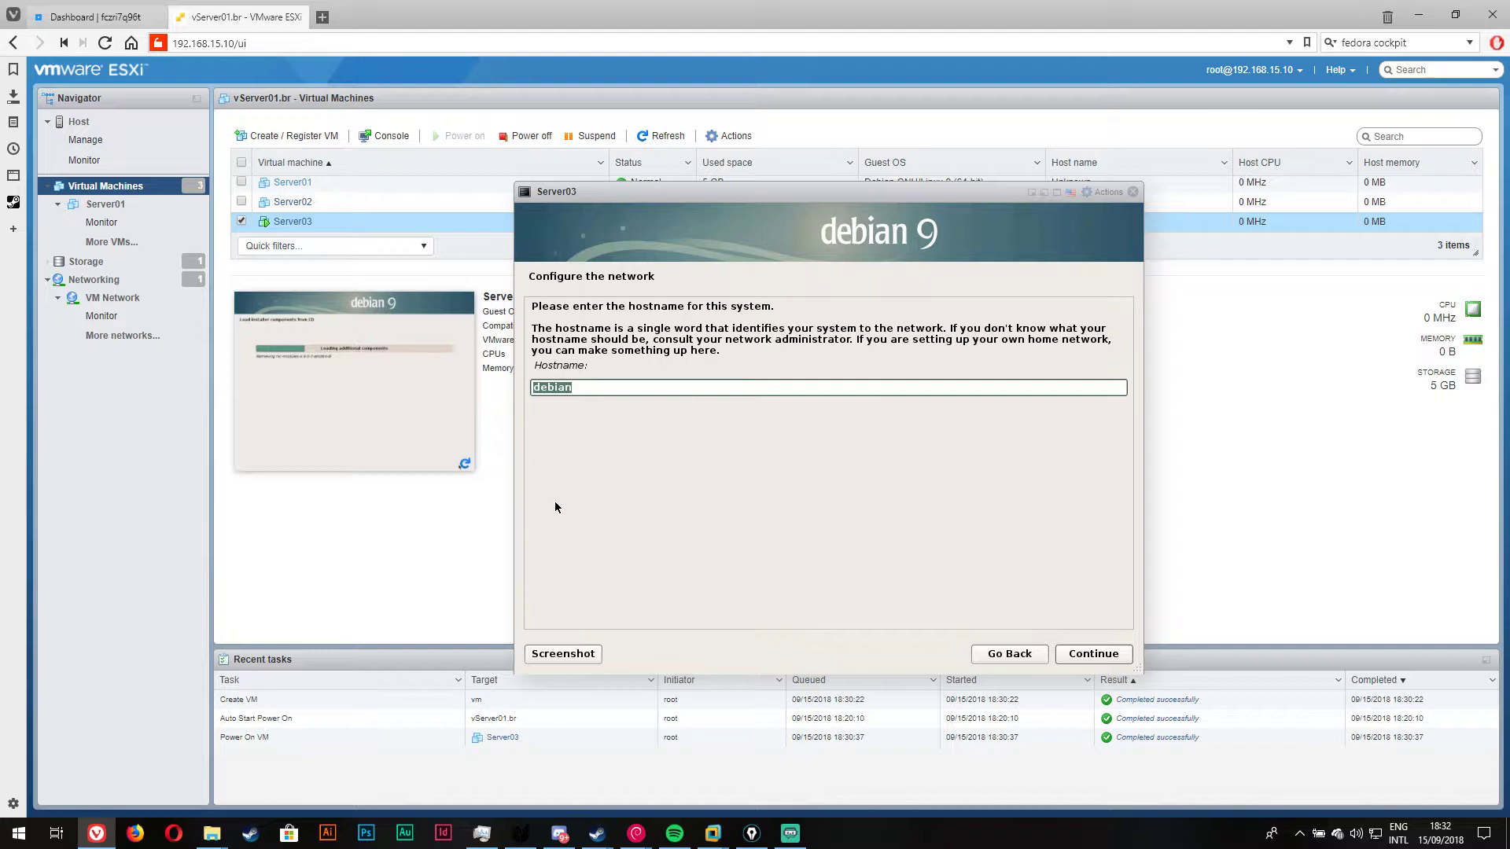
Step: Replace the default hostname 'debian' with vserver01.br and continue
{"action": "left_click", "coordinate": [696, 390]}
{"action": "key", "text": "BackSpace"}
{"action": "key", "text": "BackSpace"}
{"action": "key", "text": "BackSpace"}
{"action": "key", "text": "BackSpace"}
{"action": "key", "text": "BackSpace"}
{"action": "key", "text": "BackSpace"}
{"action": "type", "text": "vserver91"}
{"action": "key", "text": "BackSpace"}
{"action": "key", "text": "BackSpace"}
{"action": "type", "text": "01.br"}
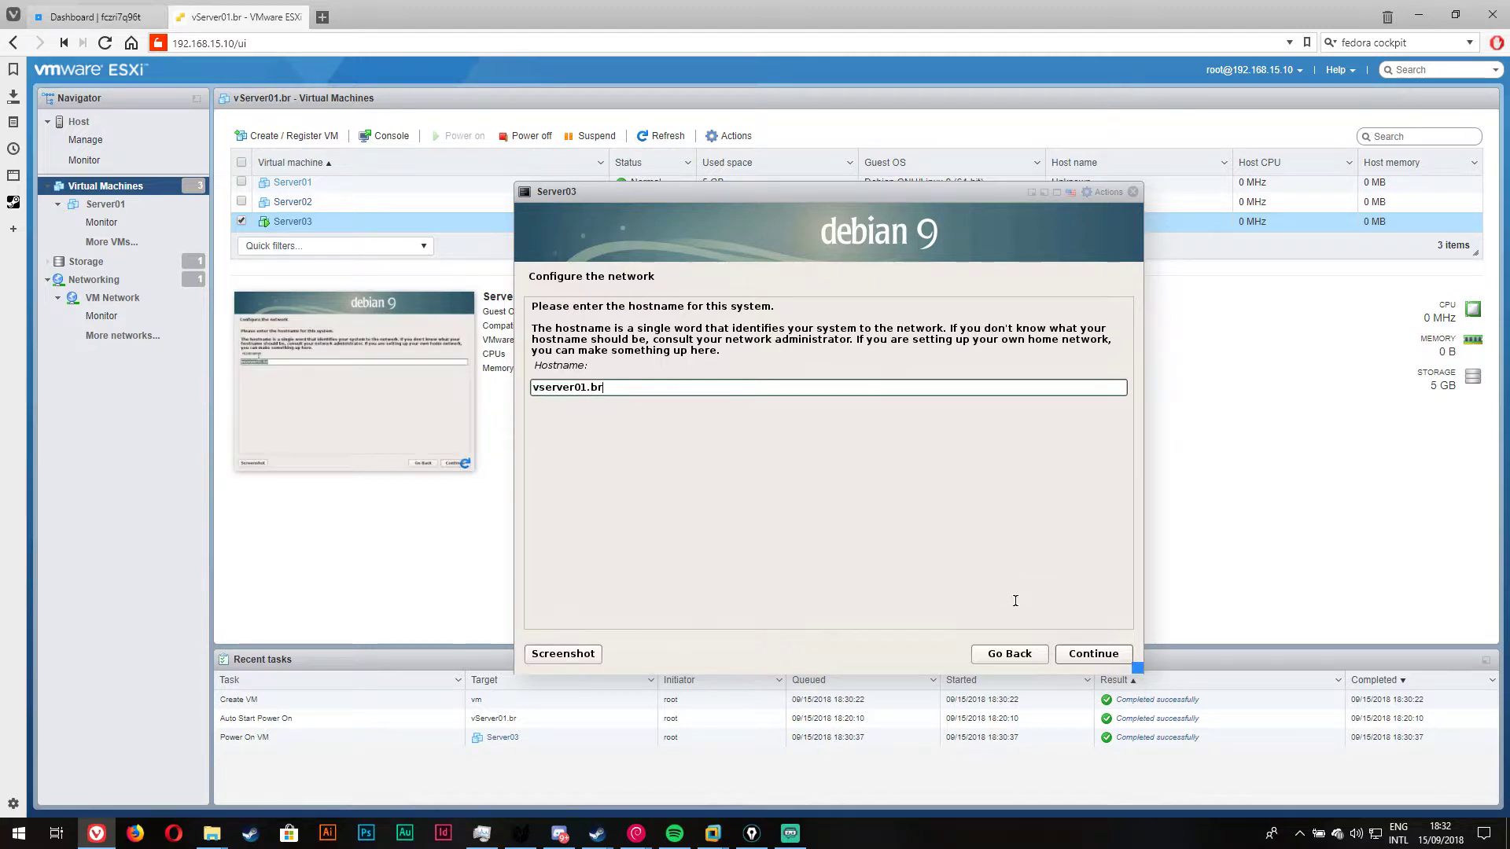
{"action": "left_click", "coordinate": [1083, 653]}
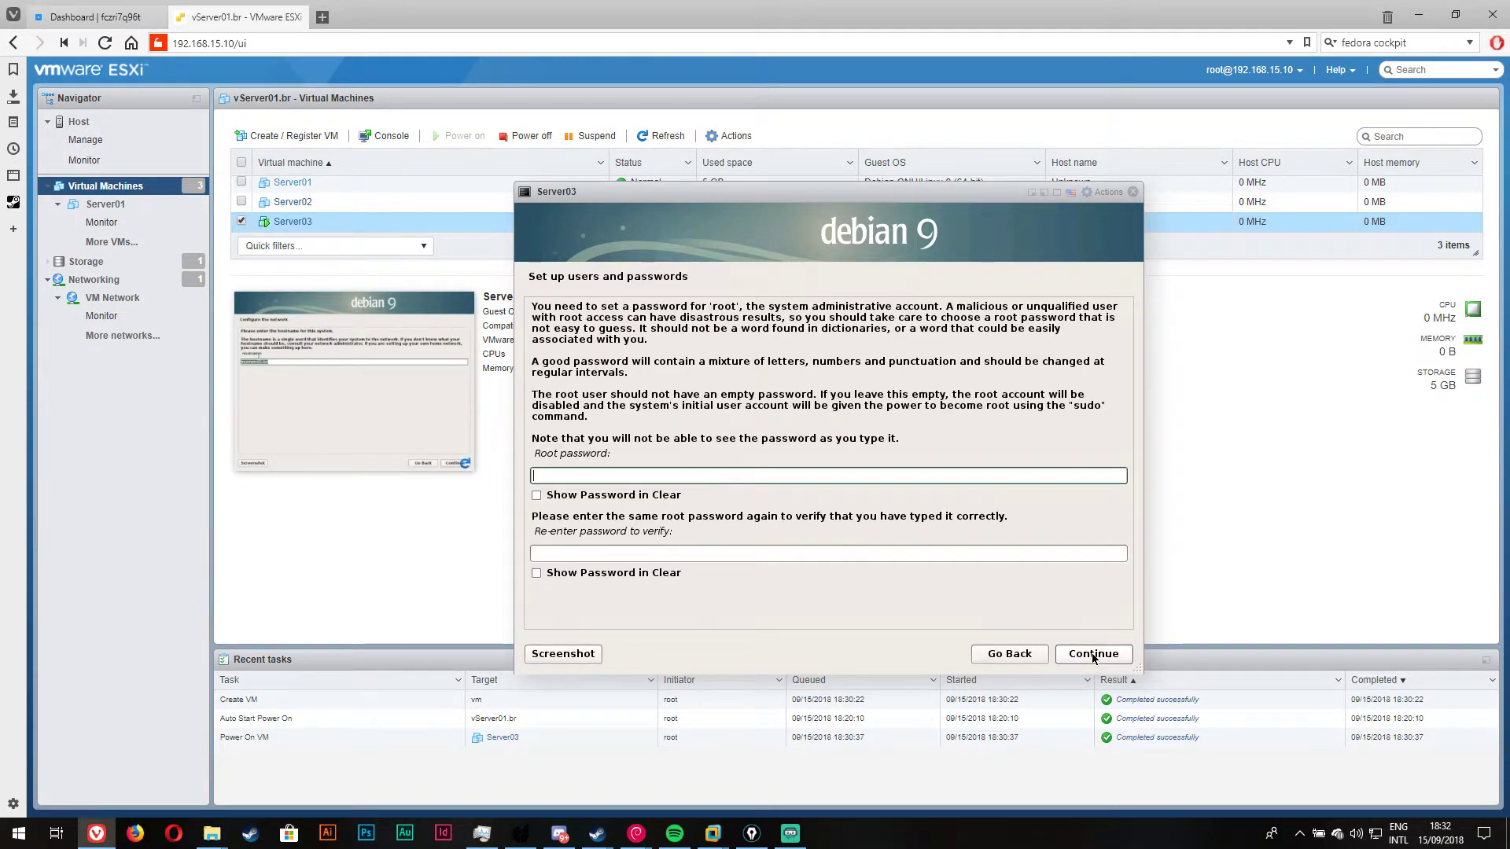
Step: Set and confirm the root password for Server03's Debian install
{"action": "left_click", "coordinate": [777, 470]}
{"action": "type", "text": "●●●●●●●●●"}
{"action": "left_click", "coordinate": [761, 555]}
{"action": "type", "text": "●●●●"}
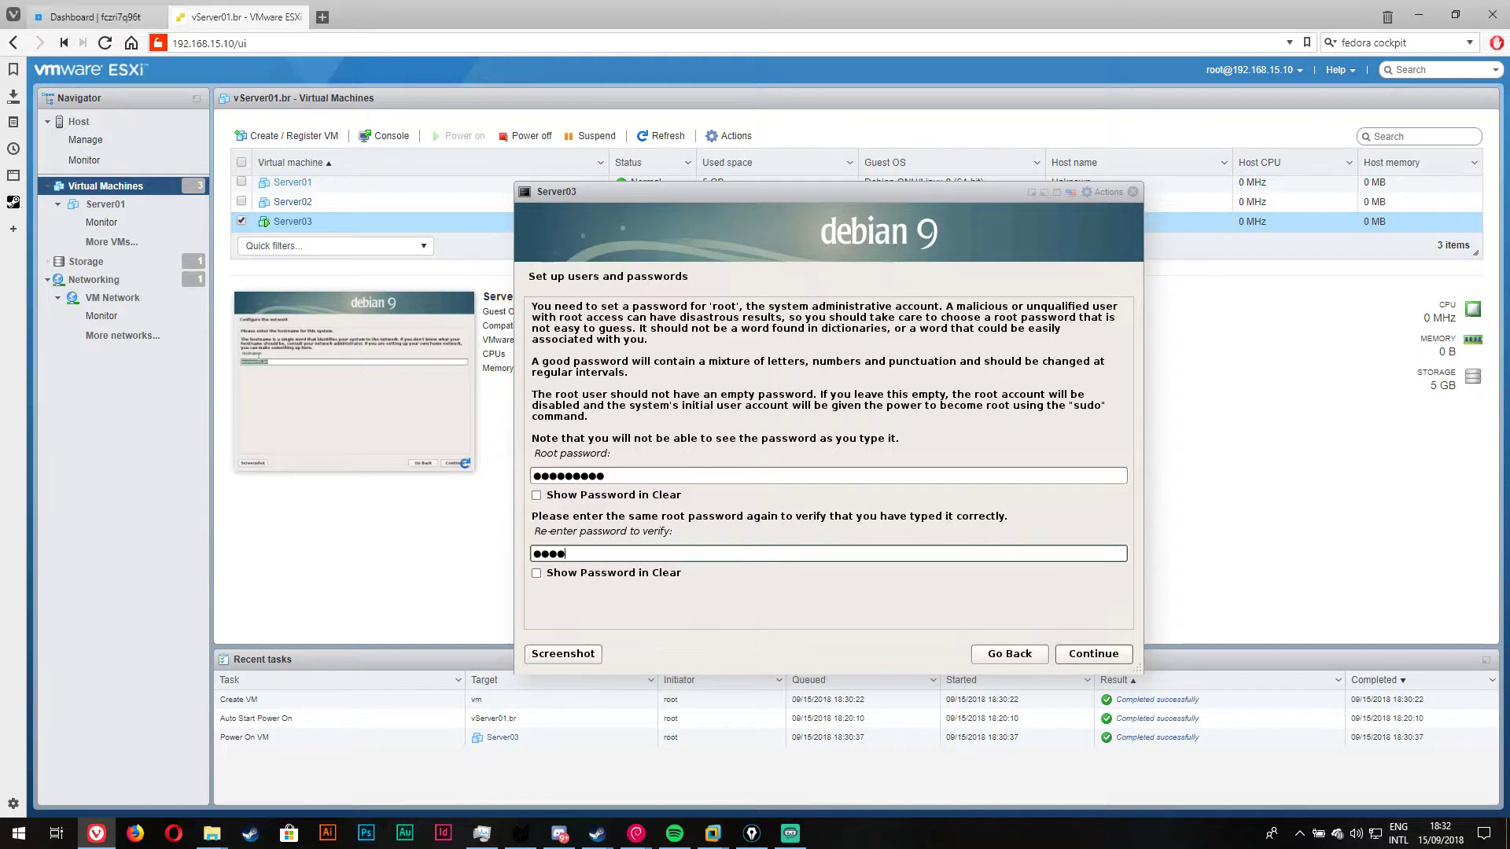
{"action": "type", "text": "●●●●●"}
{"action": "key", "text": "Return"}
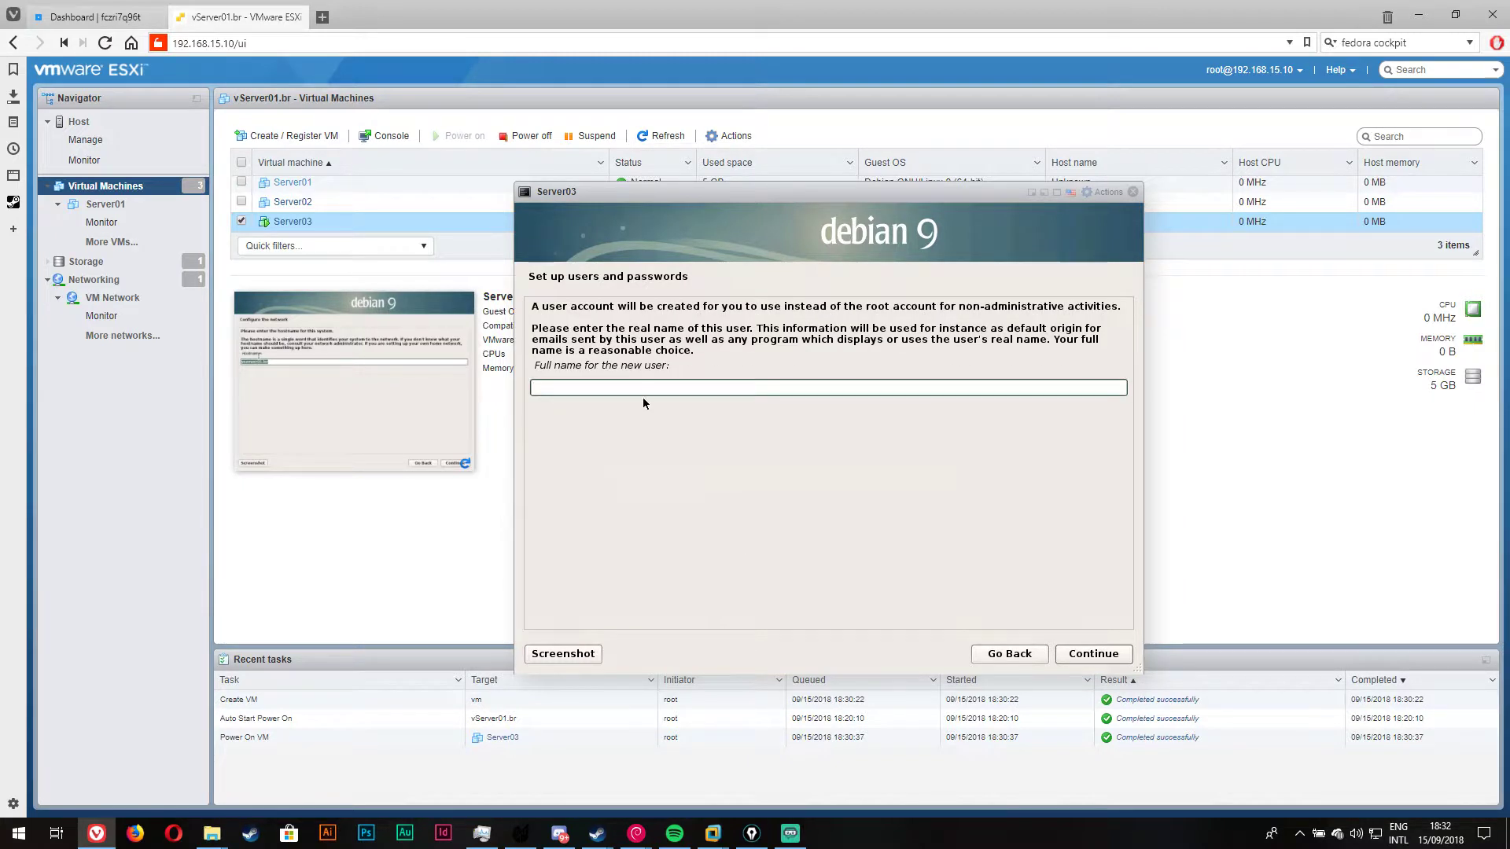
Step: Create the user account with its full name, pre-filled username and password, and keep Eastern time
{"action": "type", "text": "Araripe"}
{"action": "left_click", "coordinate": [1113, 653]}
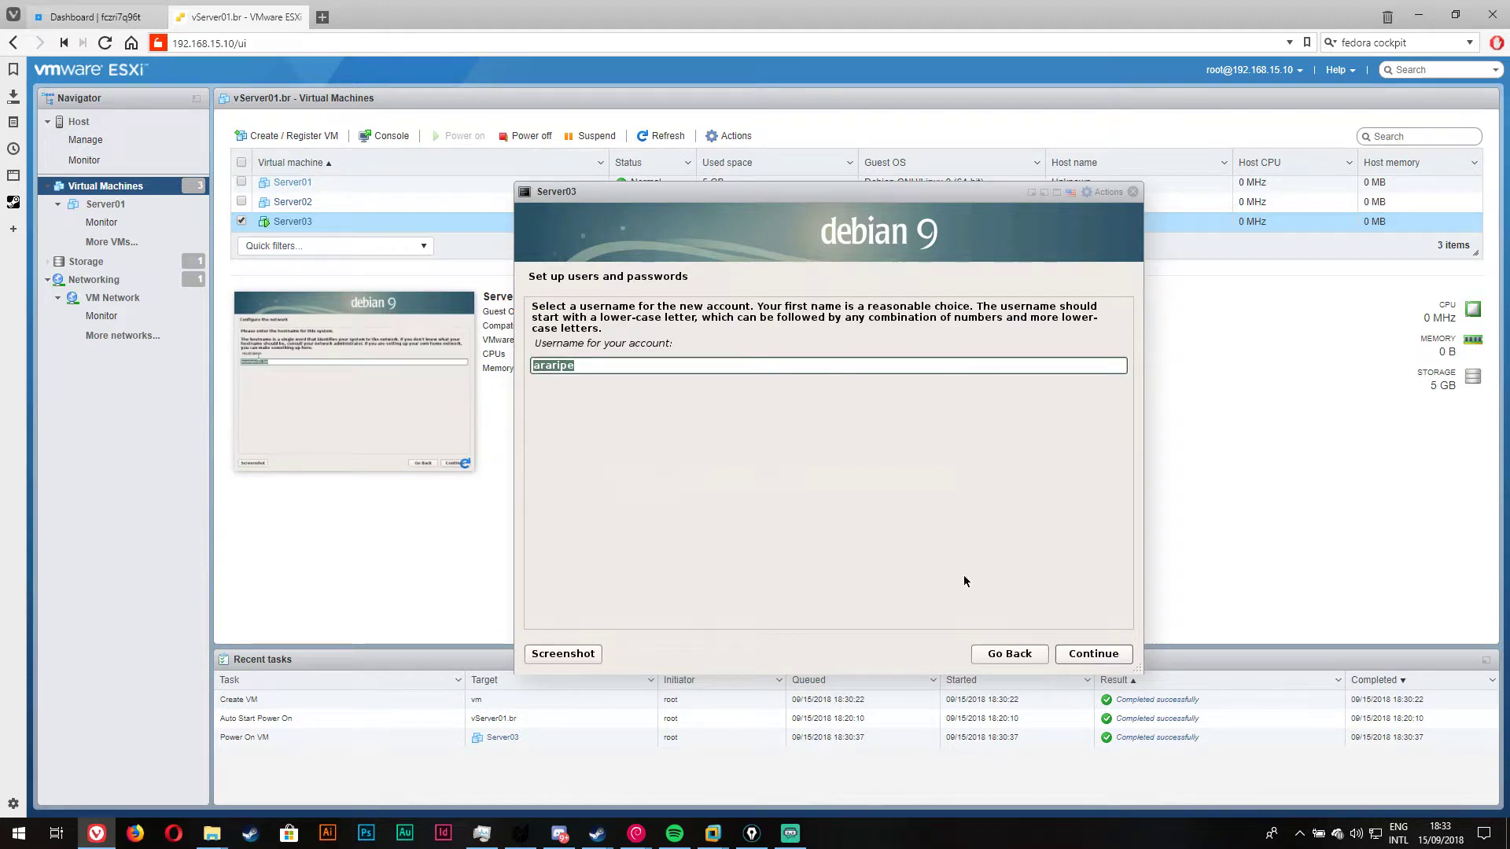
{"action": "key", "text": "End"}
{"action": "left_click", "coordinate": [1117, 661]}
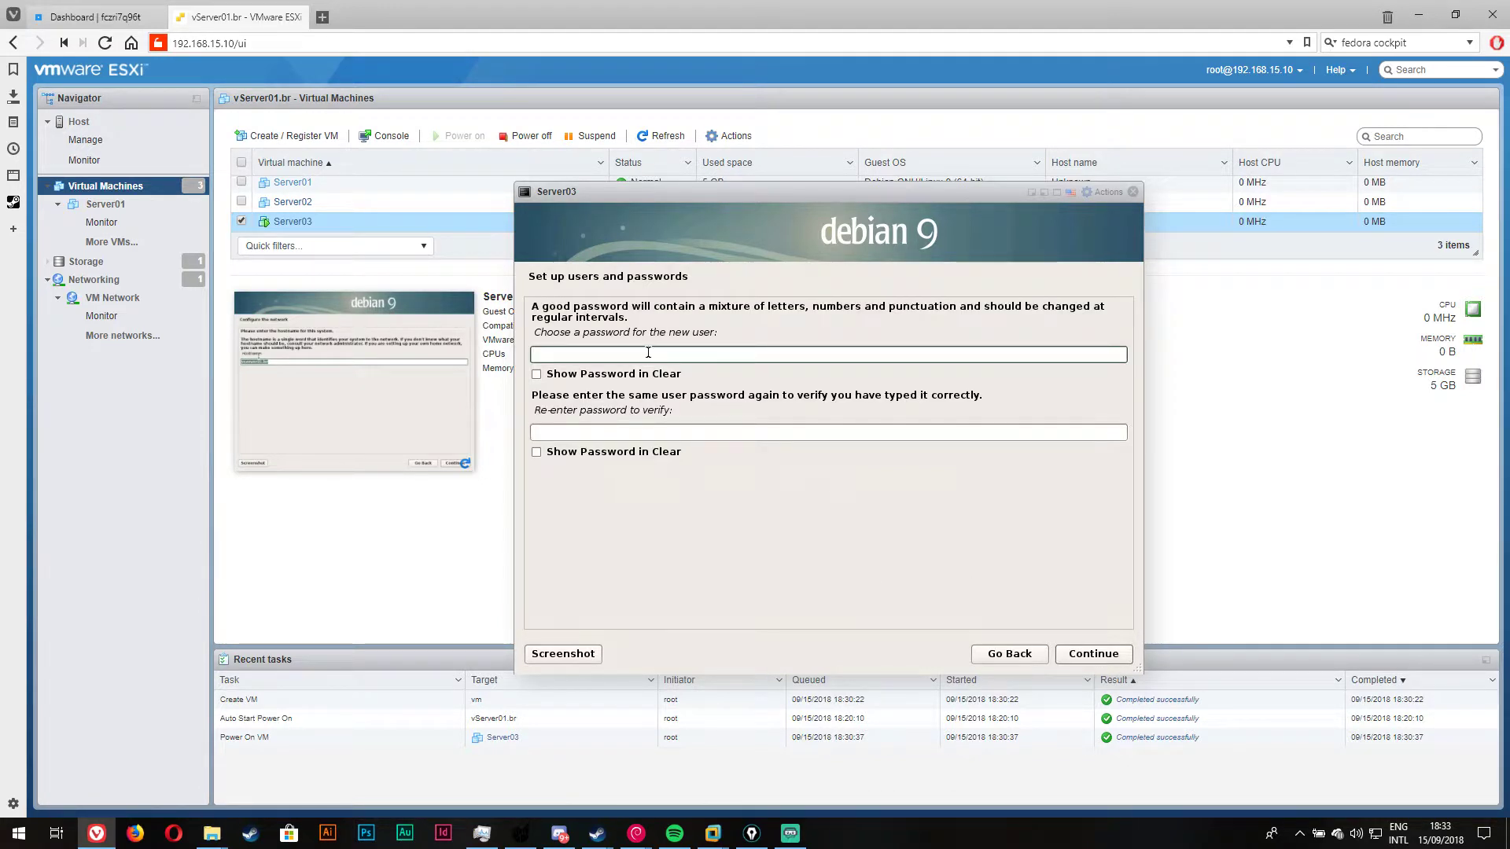
{"action": "type", "text": "*********"}
{"action": "left_click", "coordinate": [672, 431]}
{"action": "type", "text": "*********"}
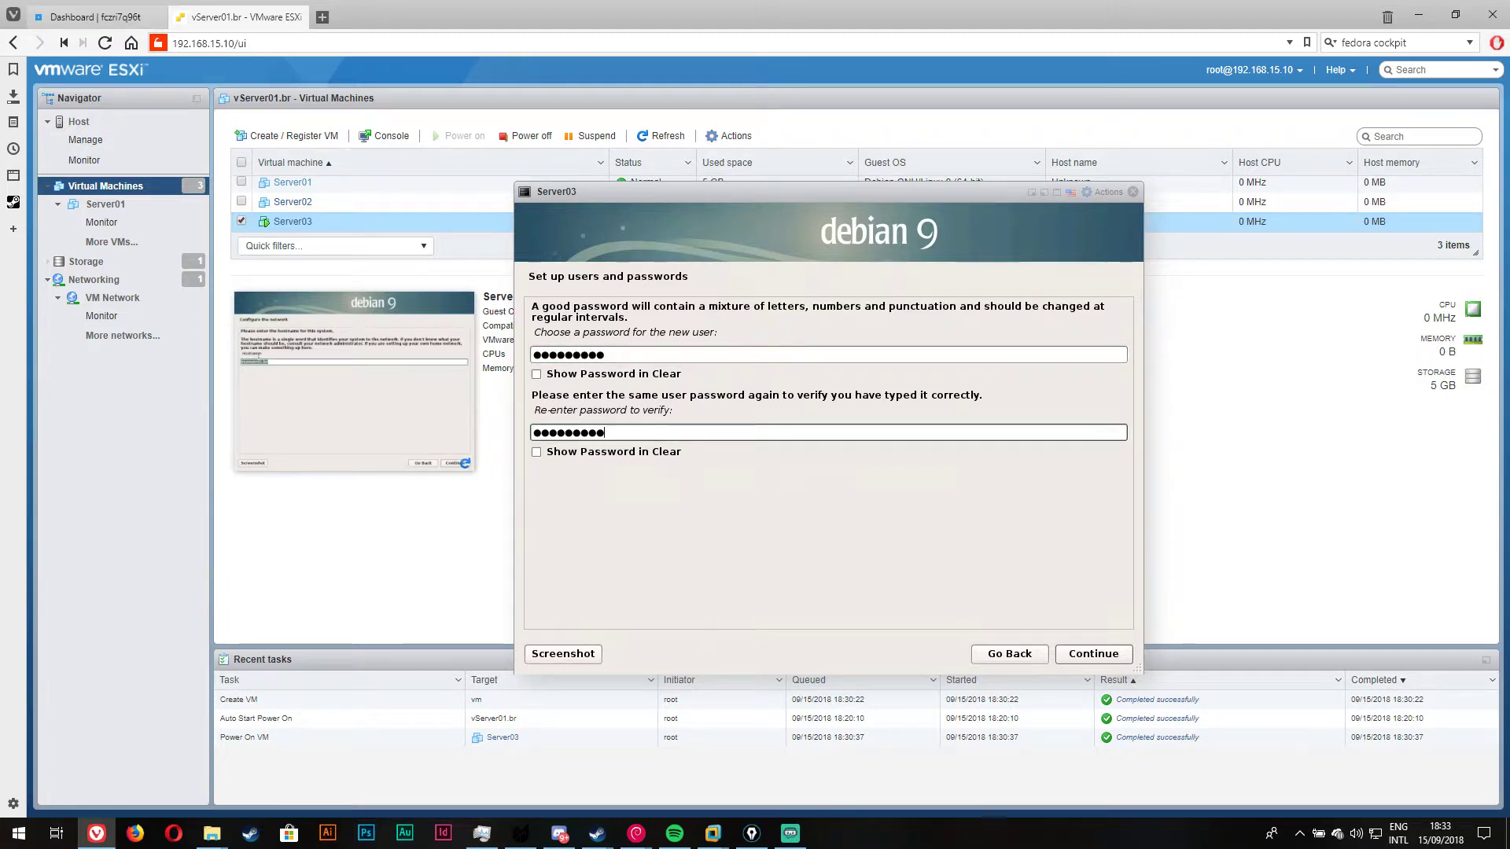
{"action": "left_click", "coordinate": [1126, 657]}
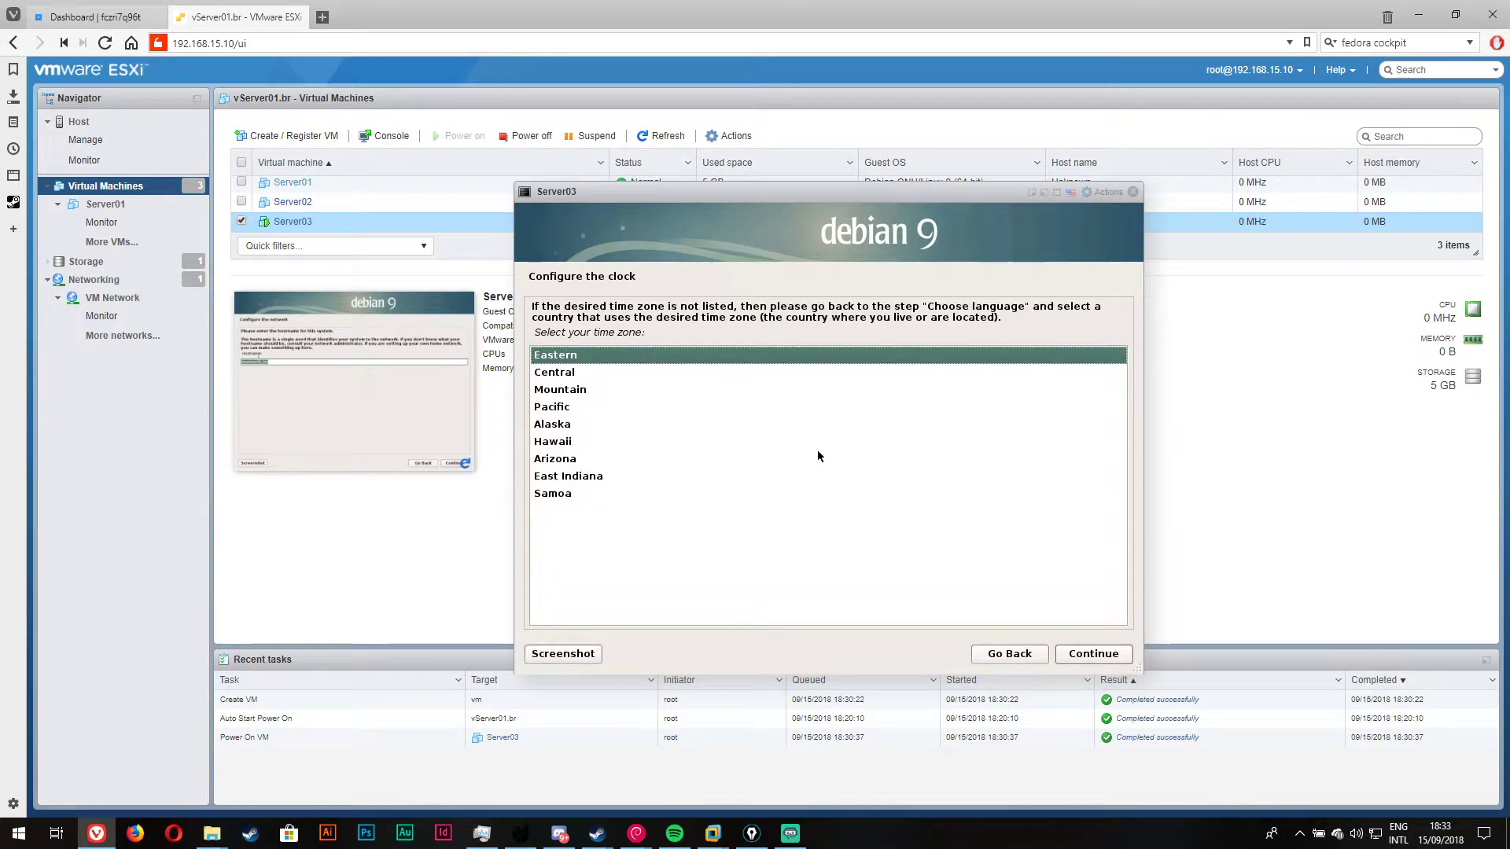
{"action": "left_click", "coordinate": [1075, 659]}
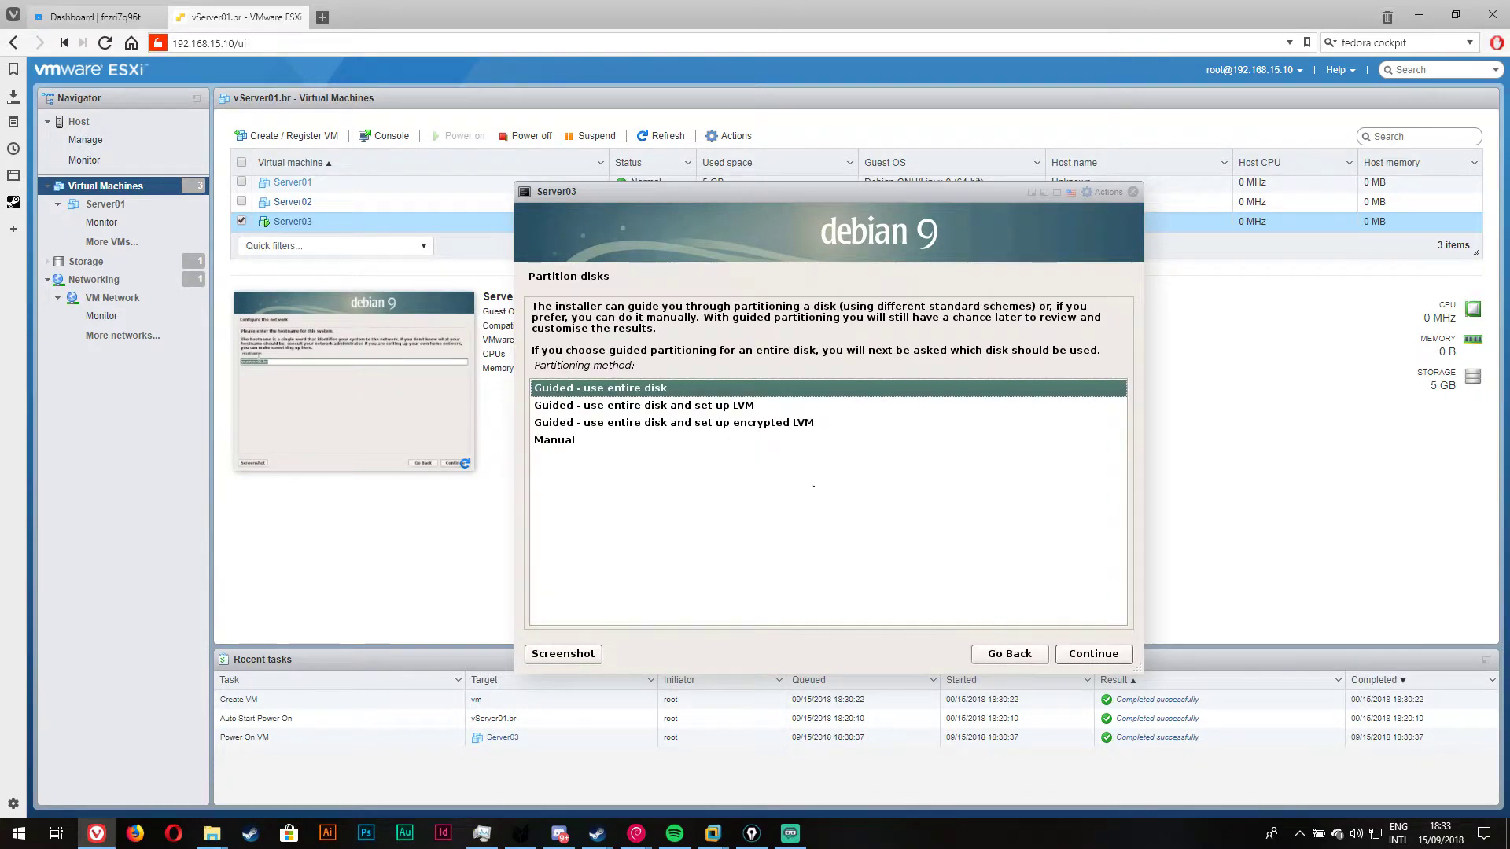
Step: Choose guided LVM on the whole 5.4 GB SCSI disk with all files in one partition
{"action": "left_click", "coordinate": [728, 424]}
{"action": "left_click", "coordinate": [724, 405]}
{"action": "left_click", "coordinate": [1128, 663]}
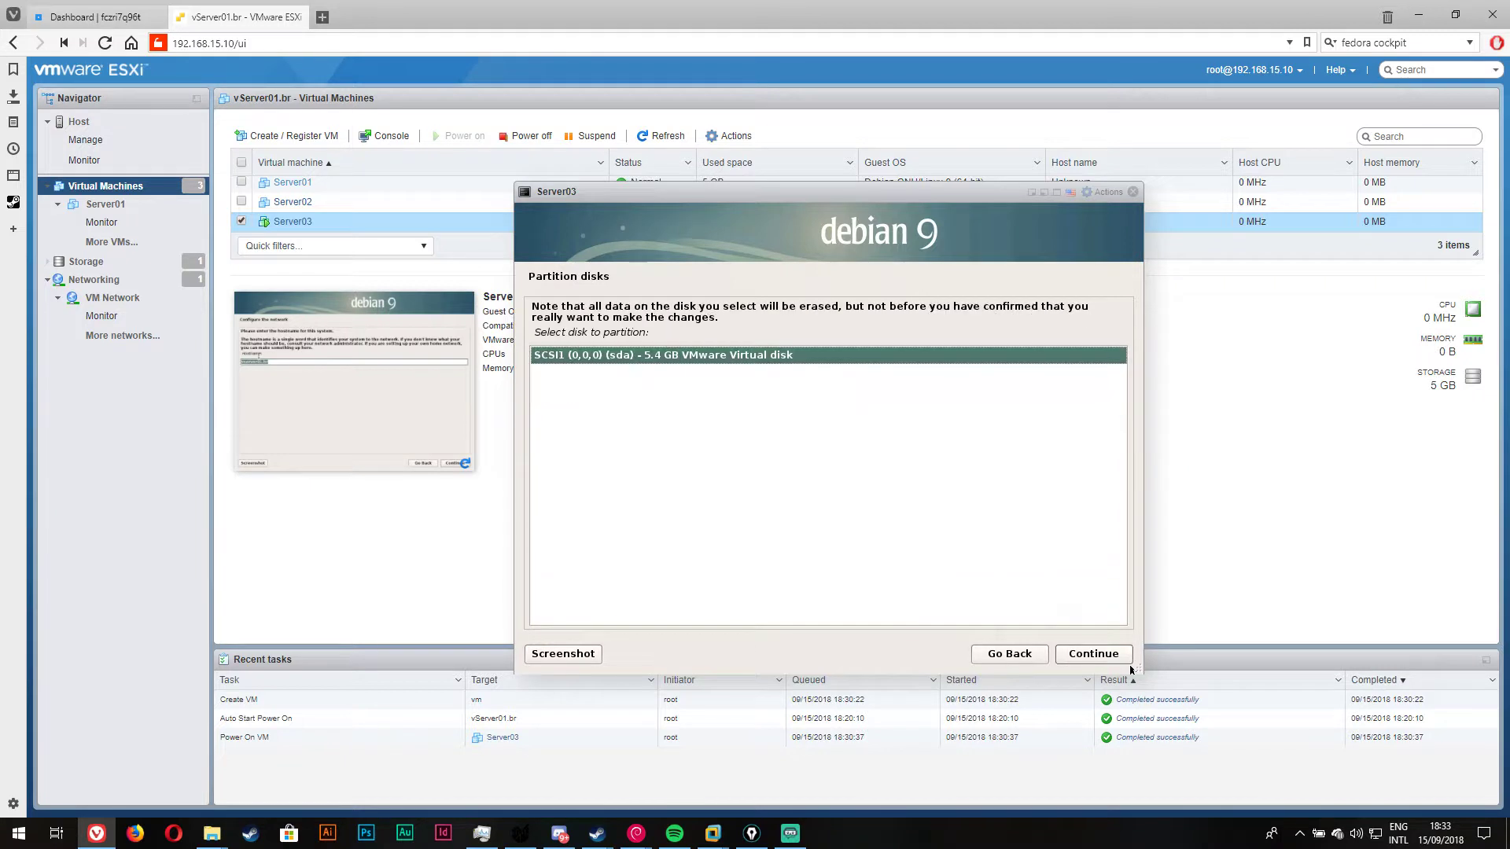
{"action": "left_click", "coordinate": [1124, 659]}
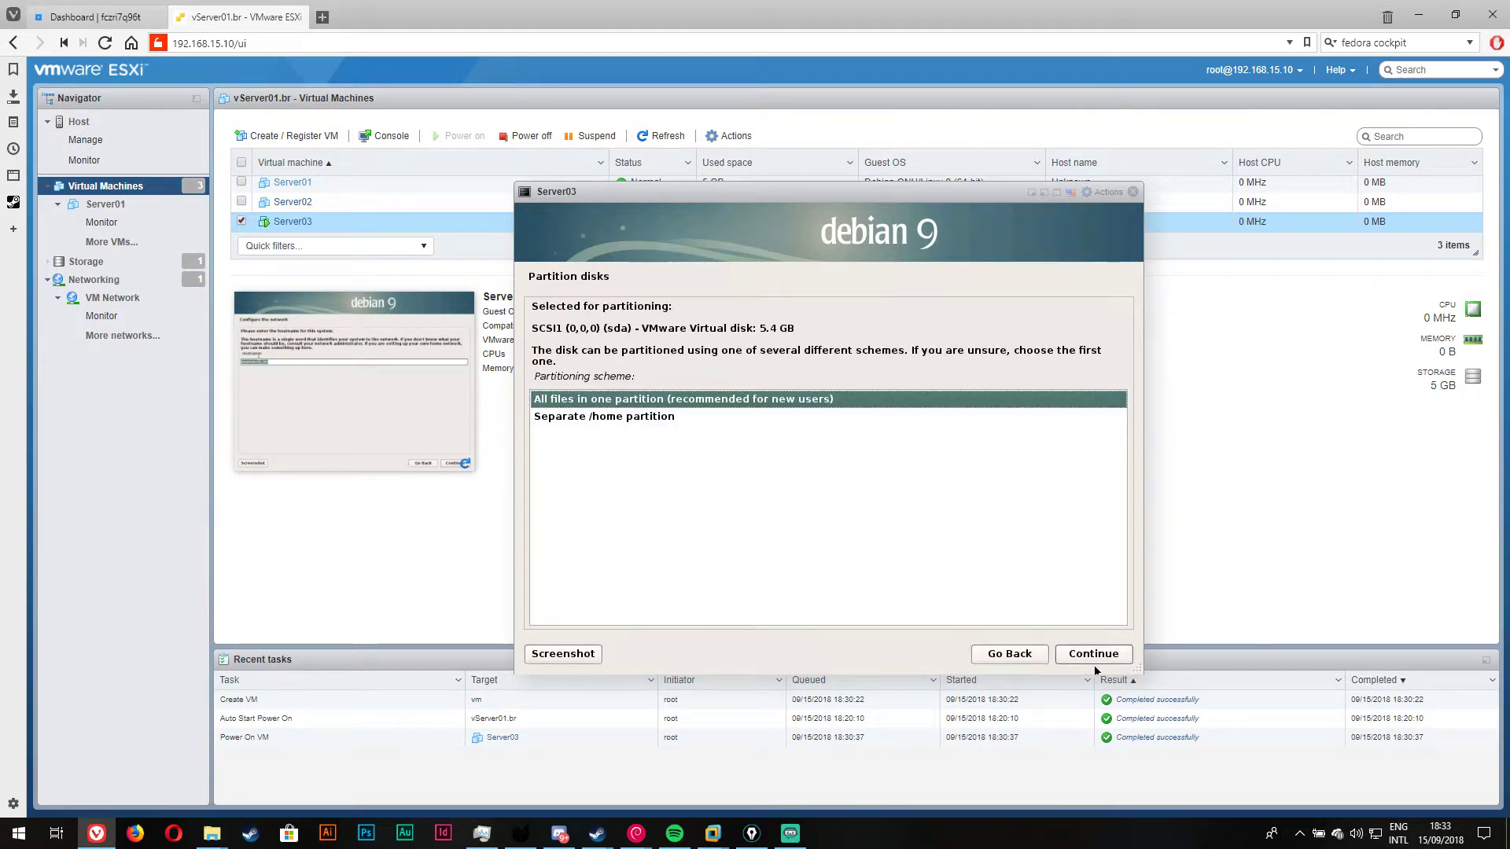
{"action": "left_click", "coordinate": [1094, 656]}
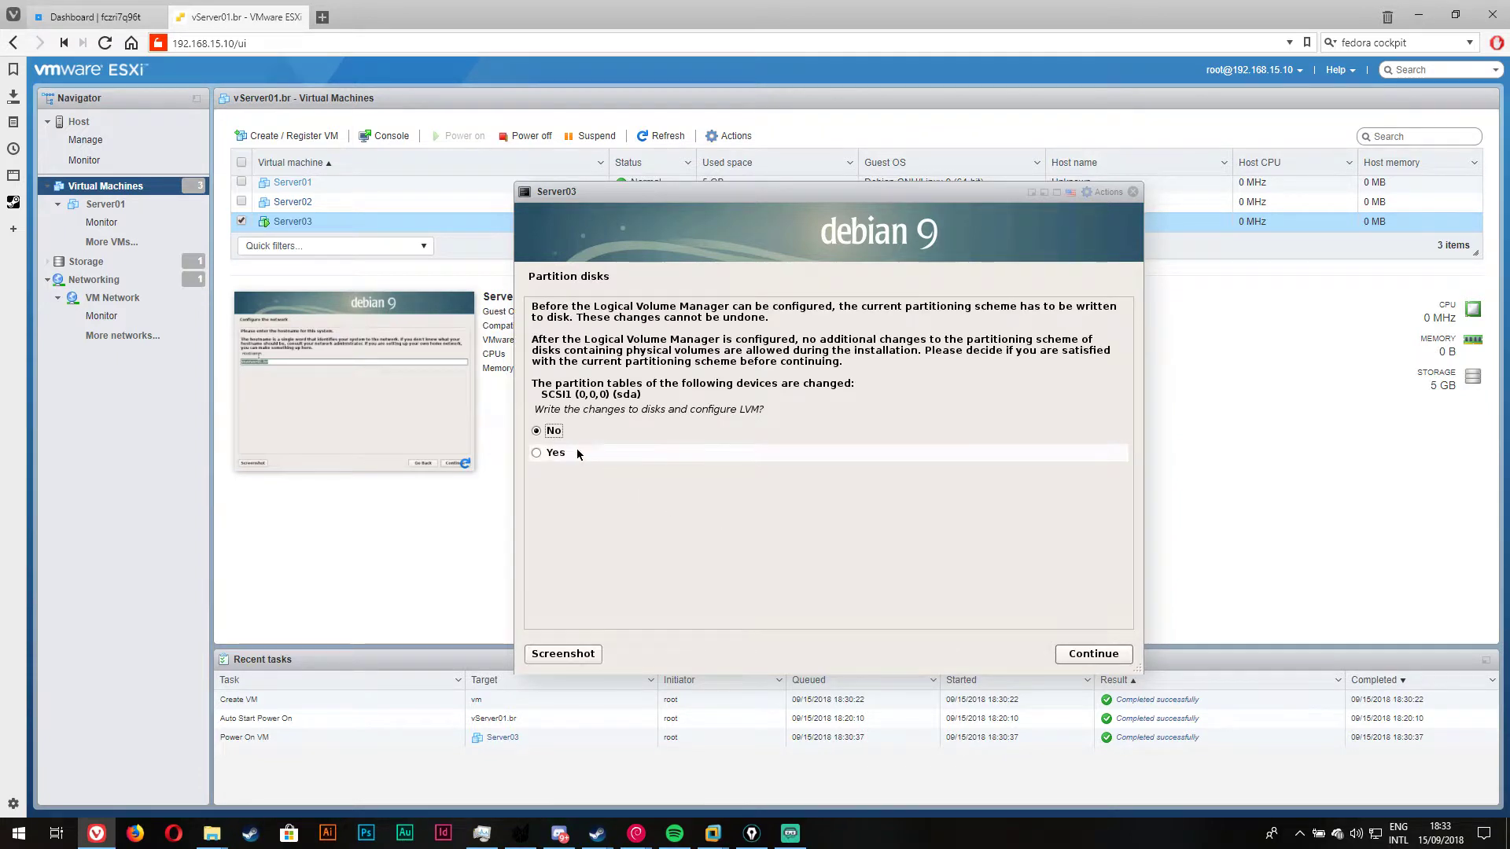
Step: Confirm writing the LVM configuration and the partitions to disk
{"action": "left_click", "coordinate": [668, 453]}
{"action": "left_click", "coordinate": [1111, 660]}
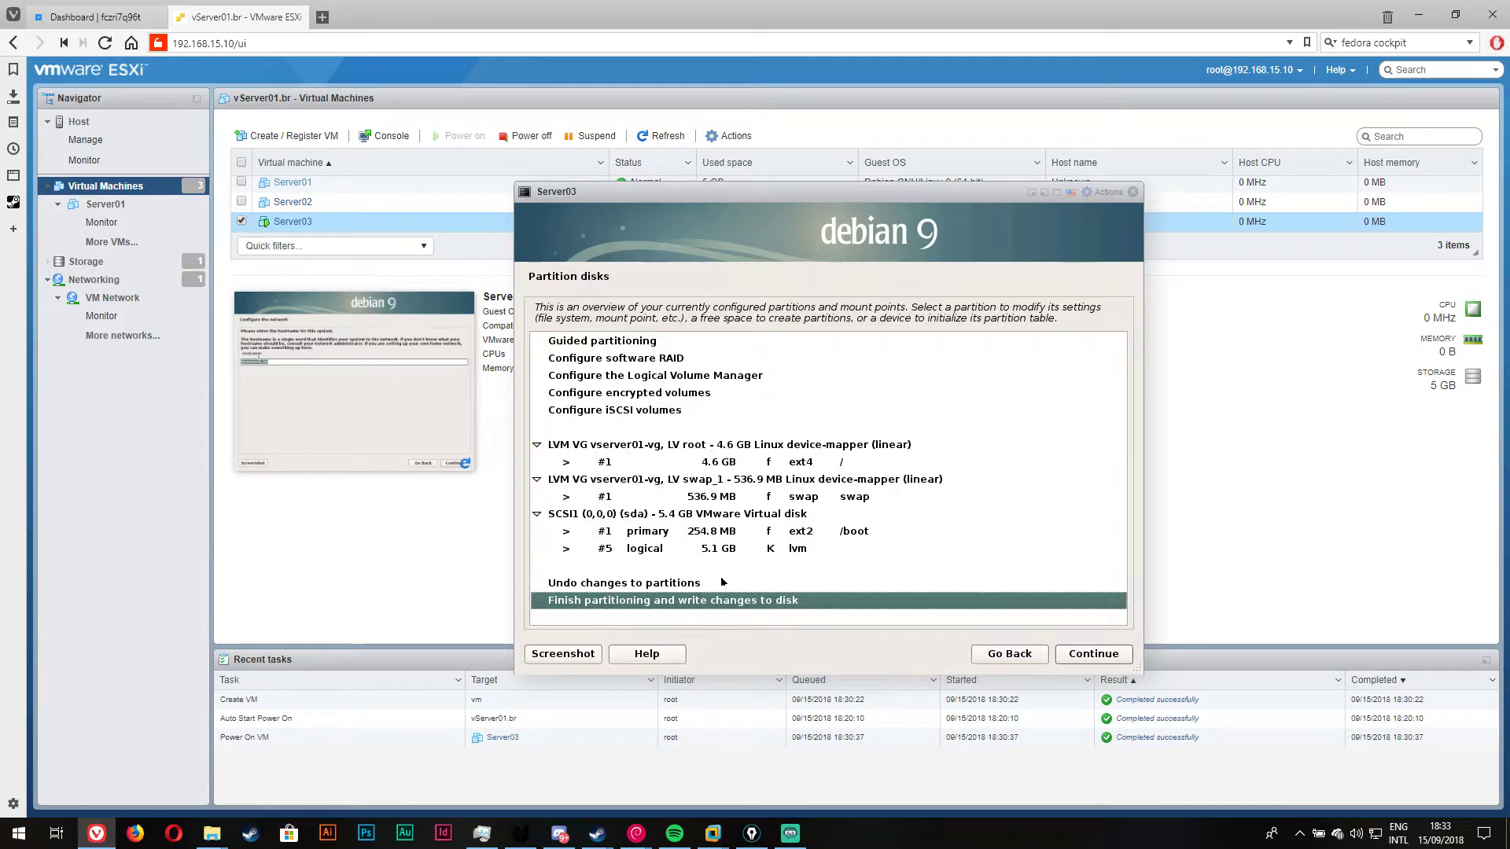
{"action": "left_click", "coordinate": [1081, 657]}
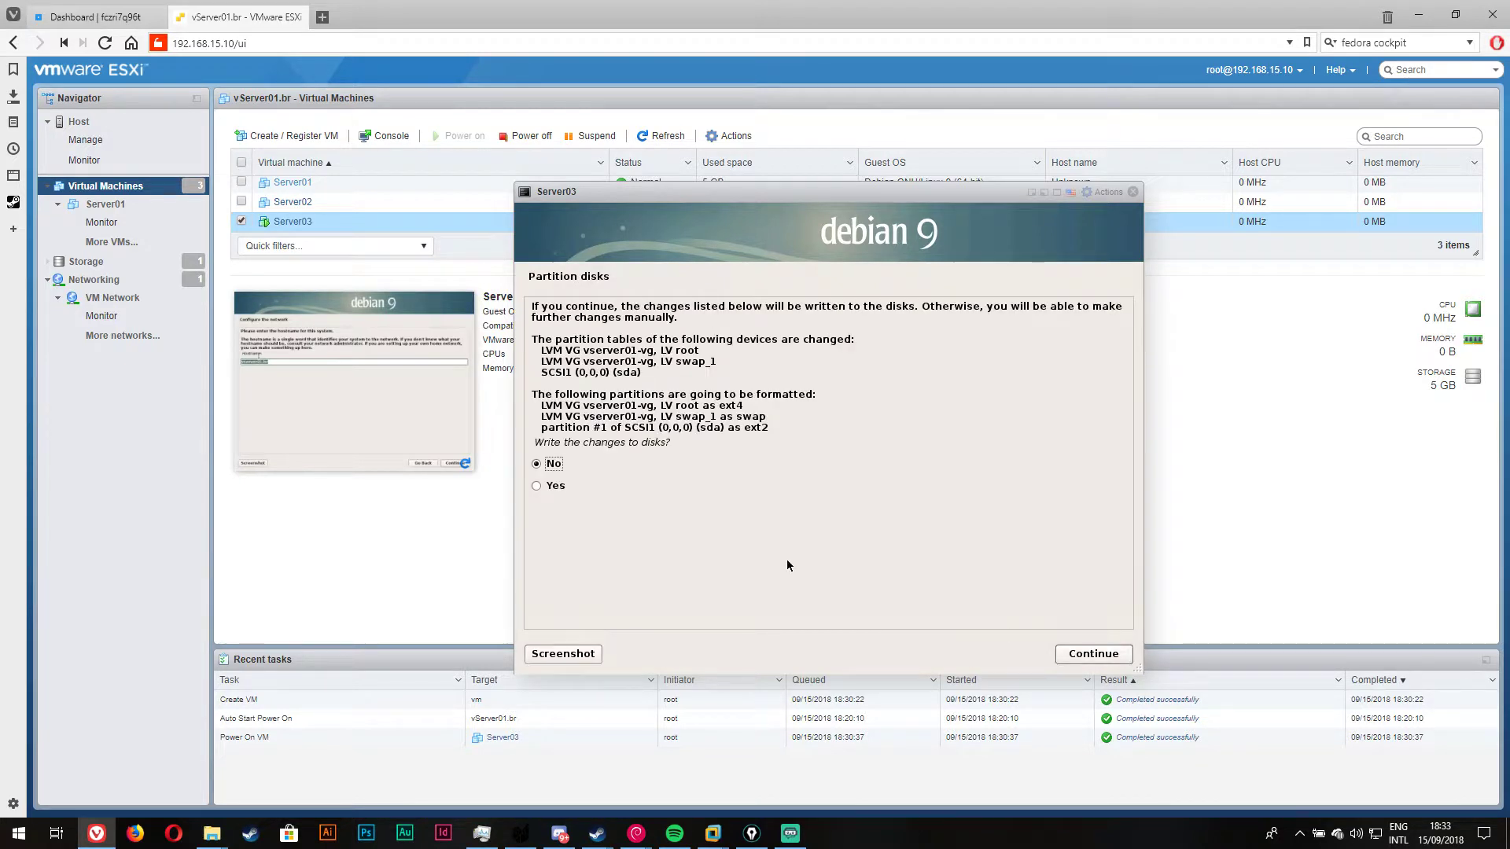
{"action": "left_click", "coordinate": [587, 488]}
{"action": "left_click", "coordinate": [1089, 662]}
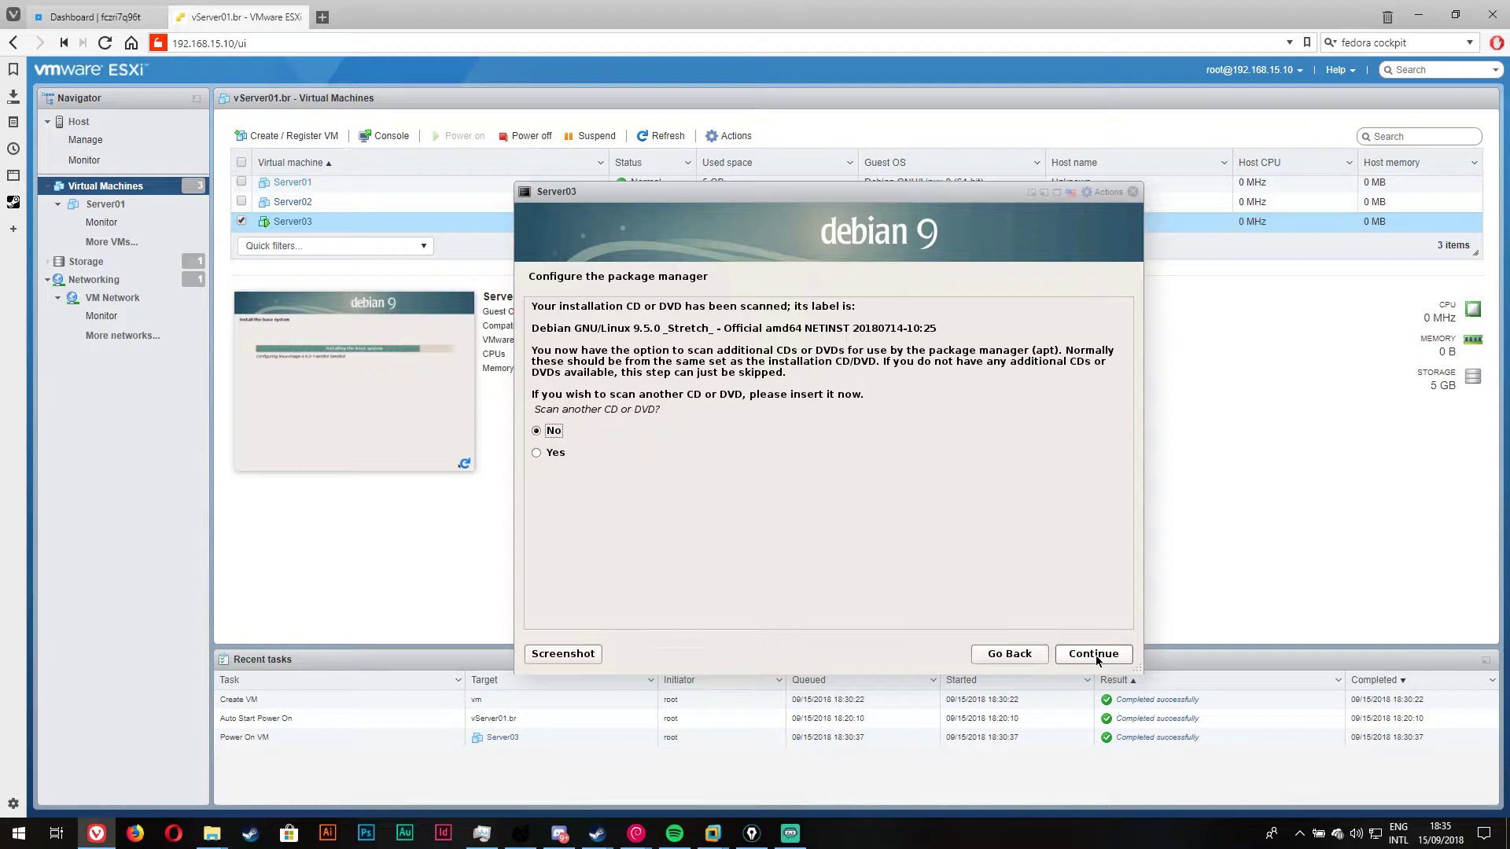
Step: Skip scanning another CD, pick Brazil's linorg.usp.br mirror, and leave the HTTP proxy blank
{"action": "left_click", "coordinate": [1130, 656]}
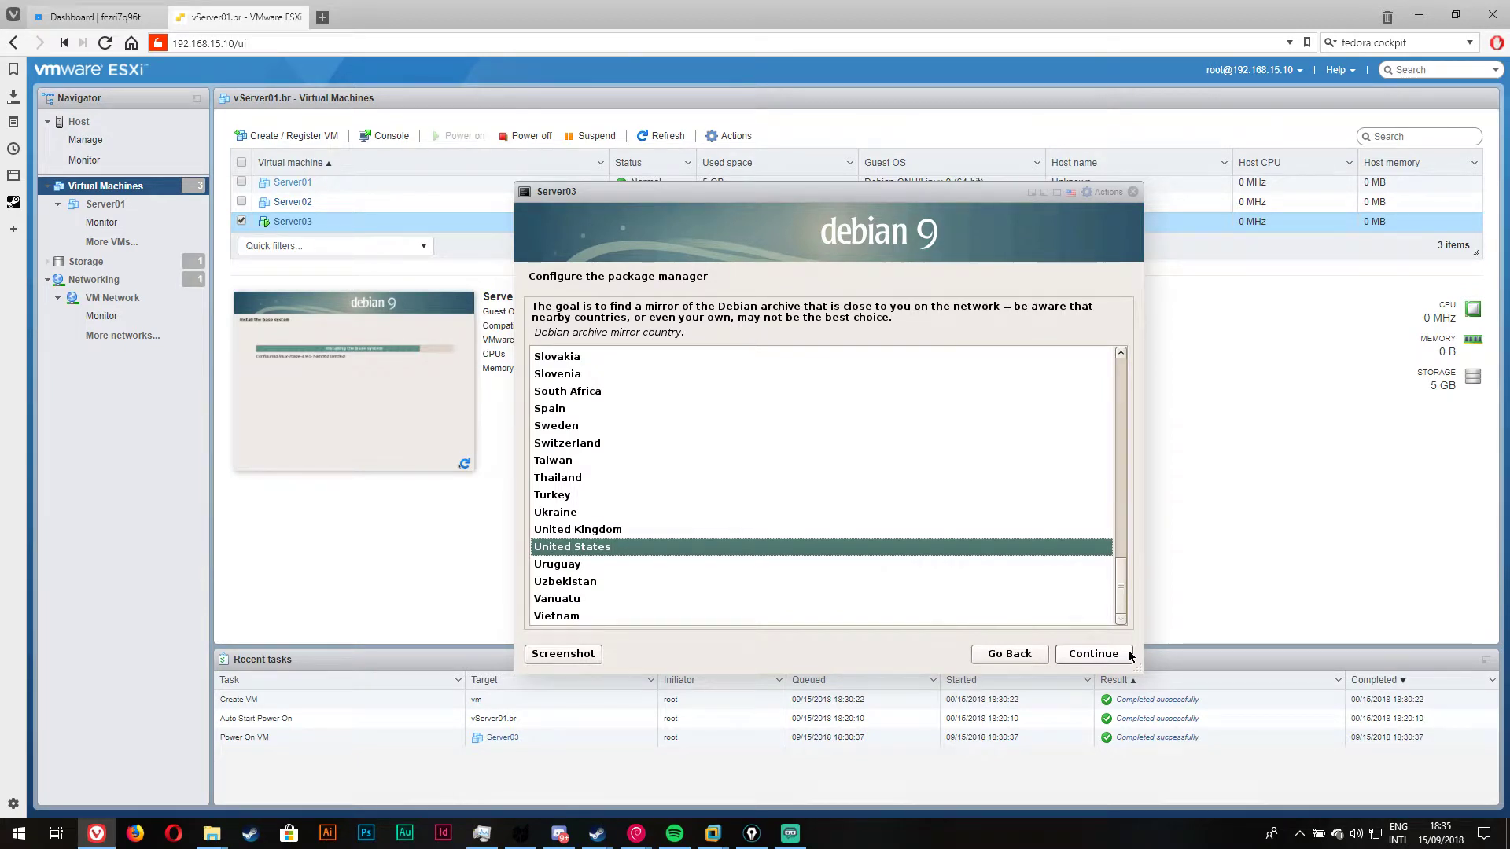
{"action": "scroll", "coordinate": [849, 482], "scroll_direction": "up", "scroll_amount": 10}
{"action": "scroll", "coordinate": [779, 508], "scroll_direction": "up", "scroll_amount": 6}
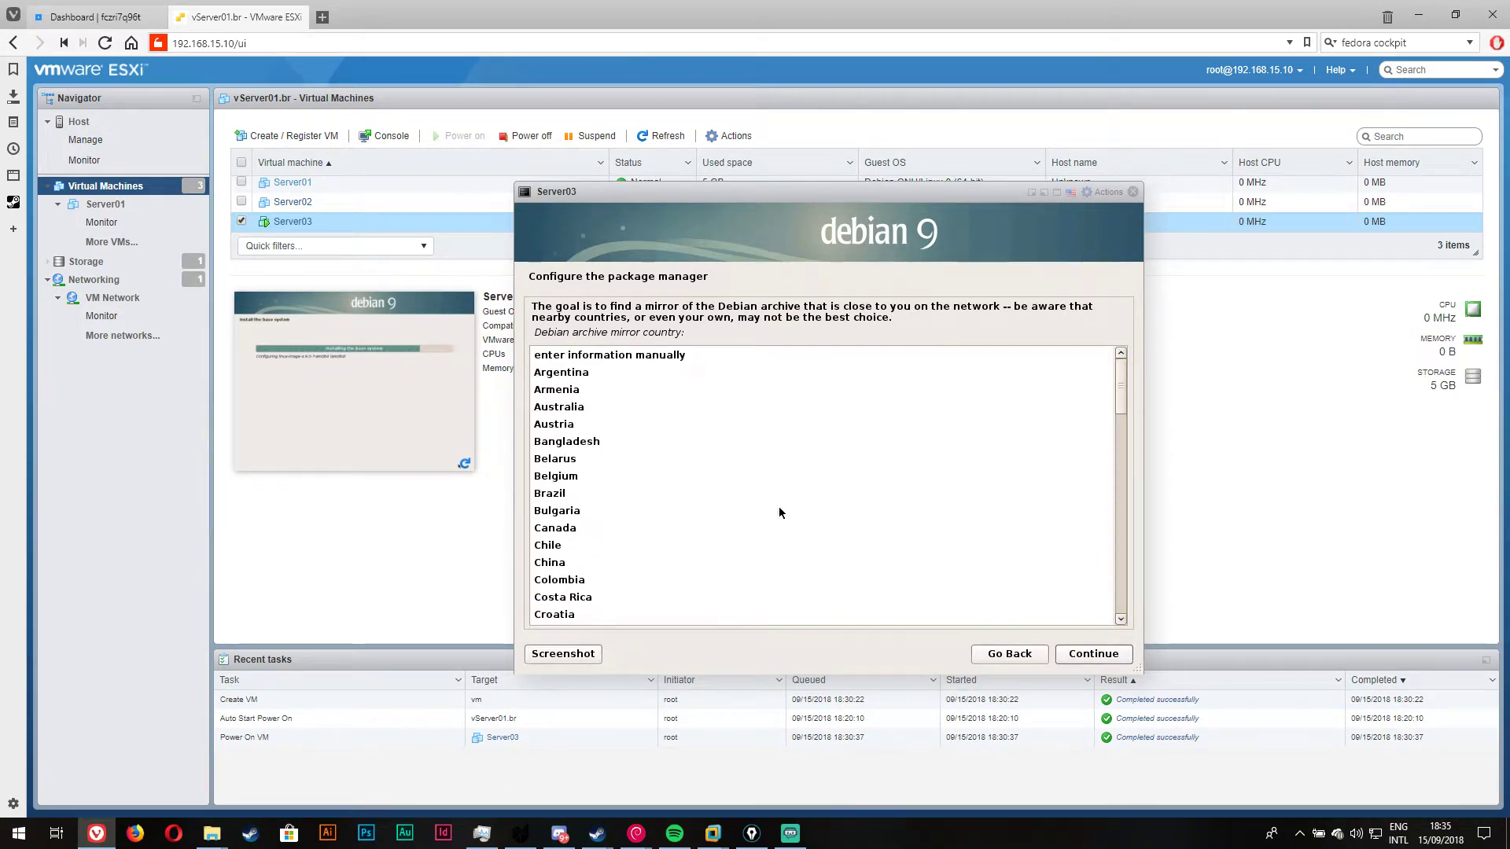
{"action": "double_click", "coordinate": [564, 492]}
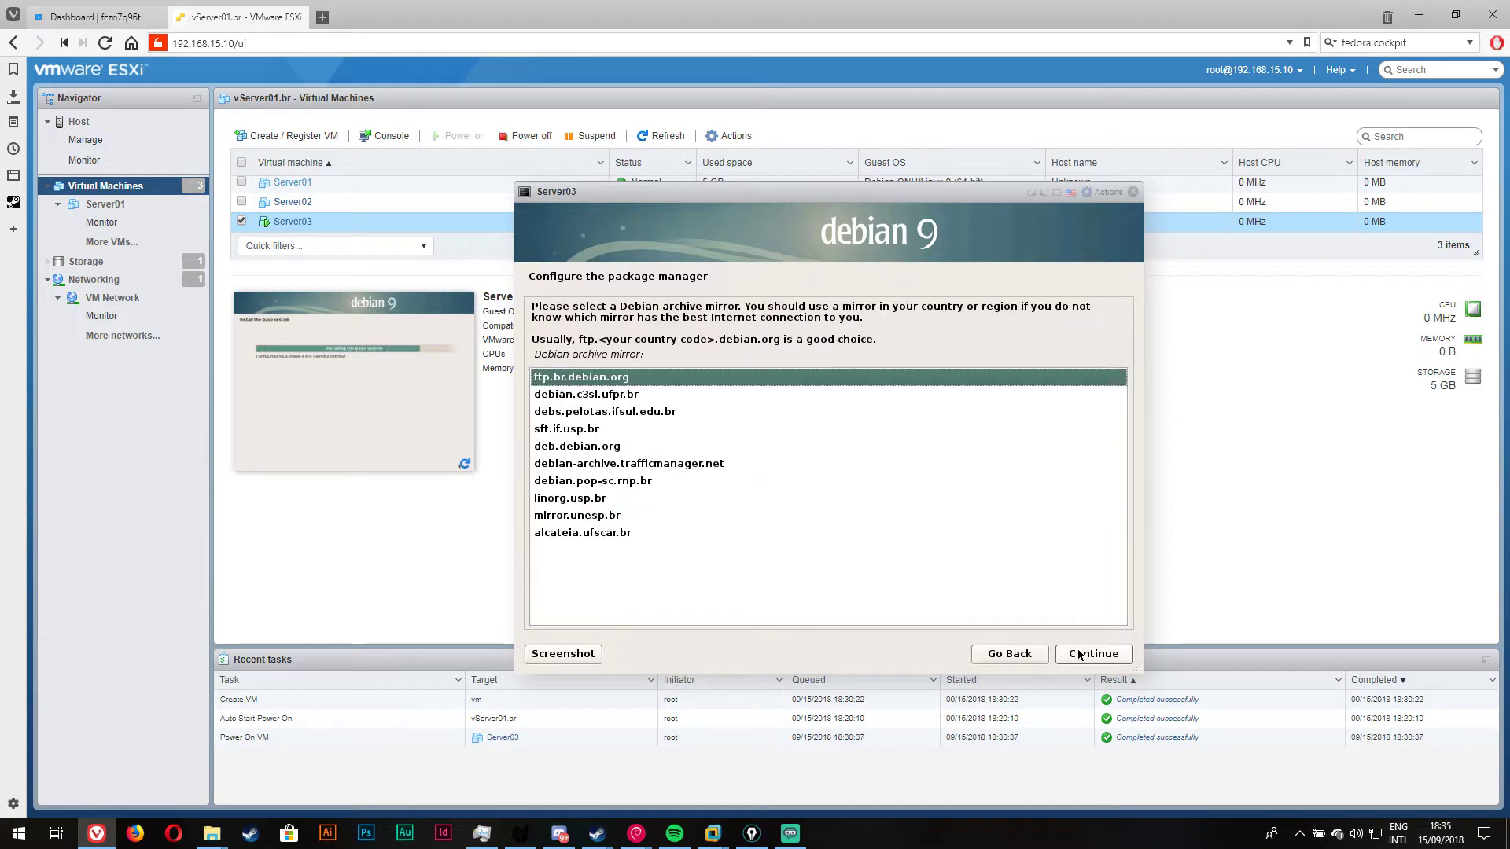
{"action": "left_click", "coordinate": [675, 498]}
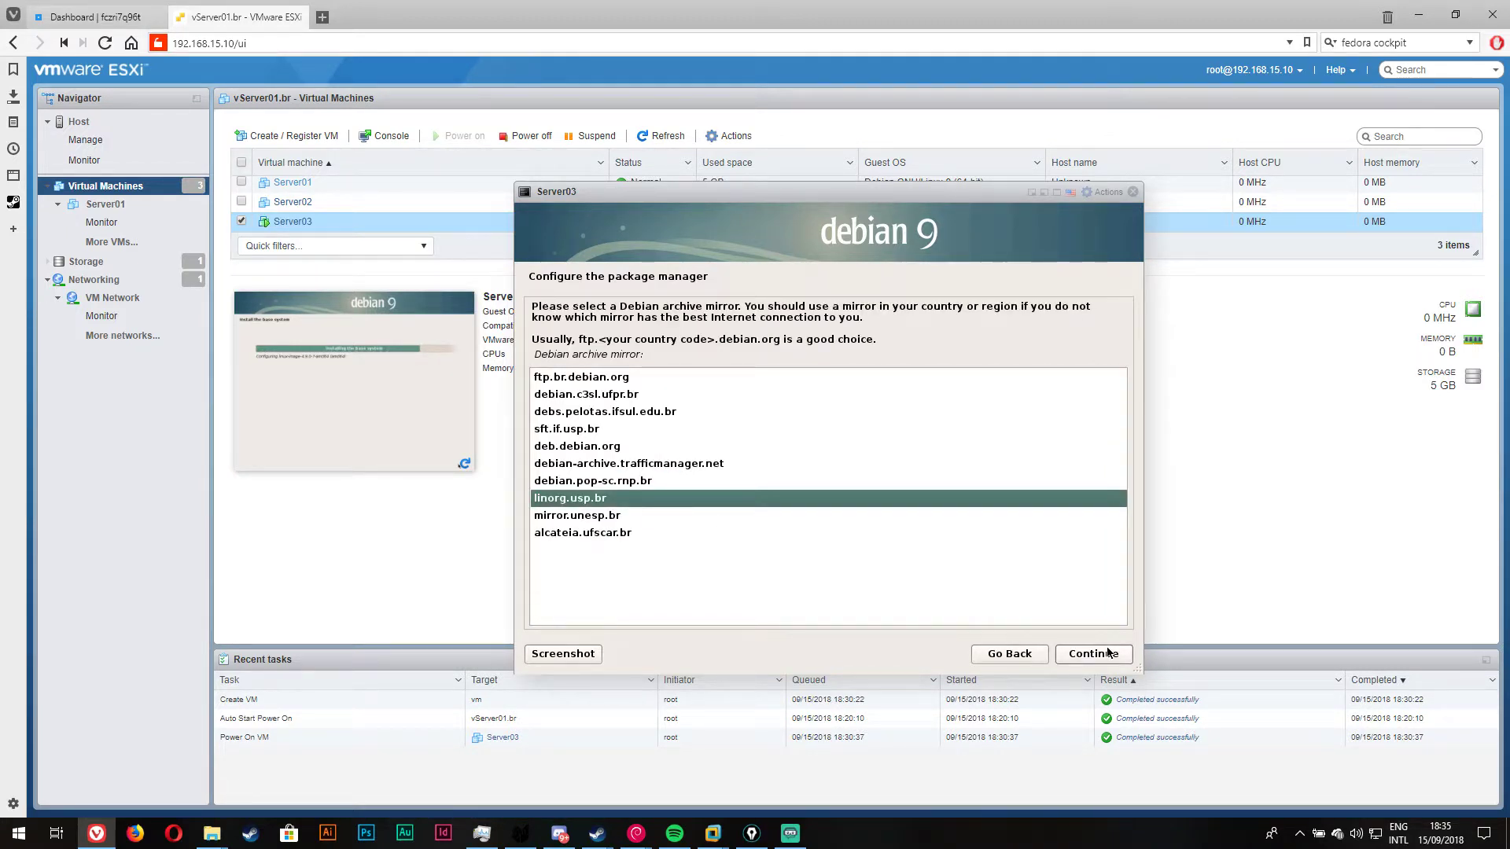
{"action": "left_click", "coordinate": [1109, 655]}
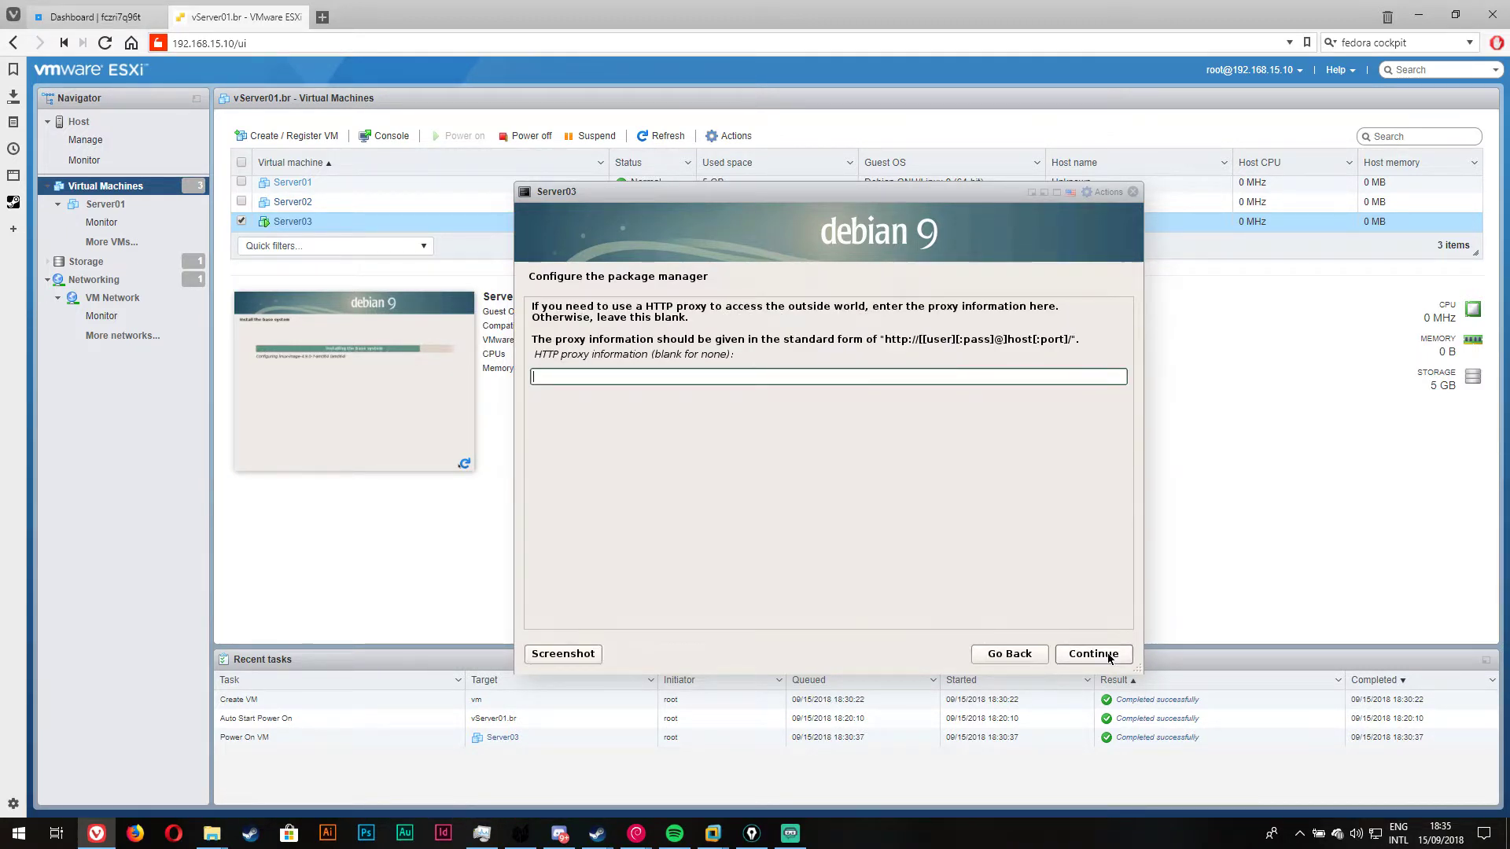
{"action": "left_click", "coordinate": [1110, 656]}
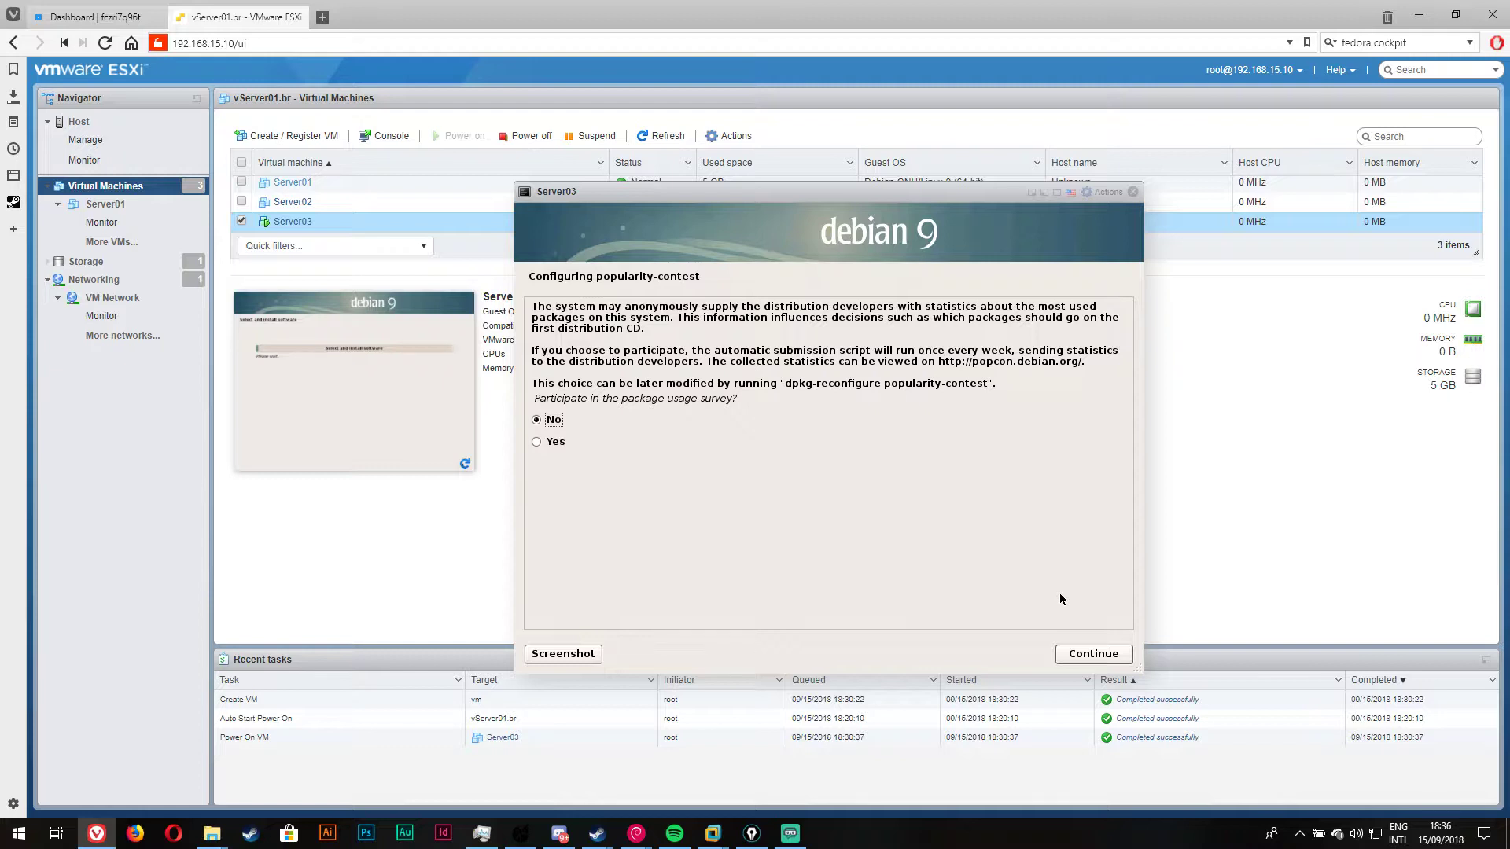
Step: Answer No to popularity-contest; deselect desktop, standard utilities and print server; select SSH and web server
{"action": "left_click", "coordinate": [1113, 661]}
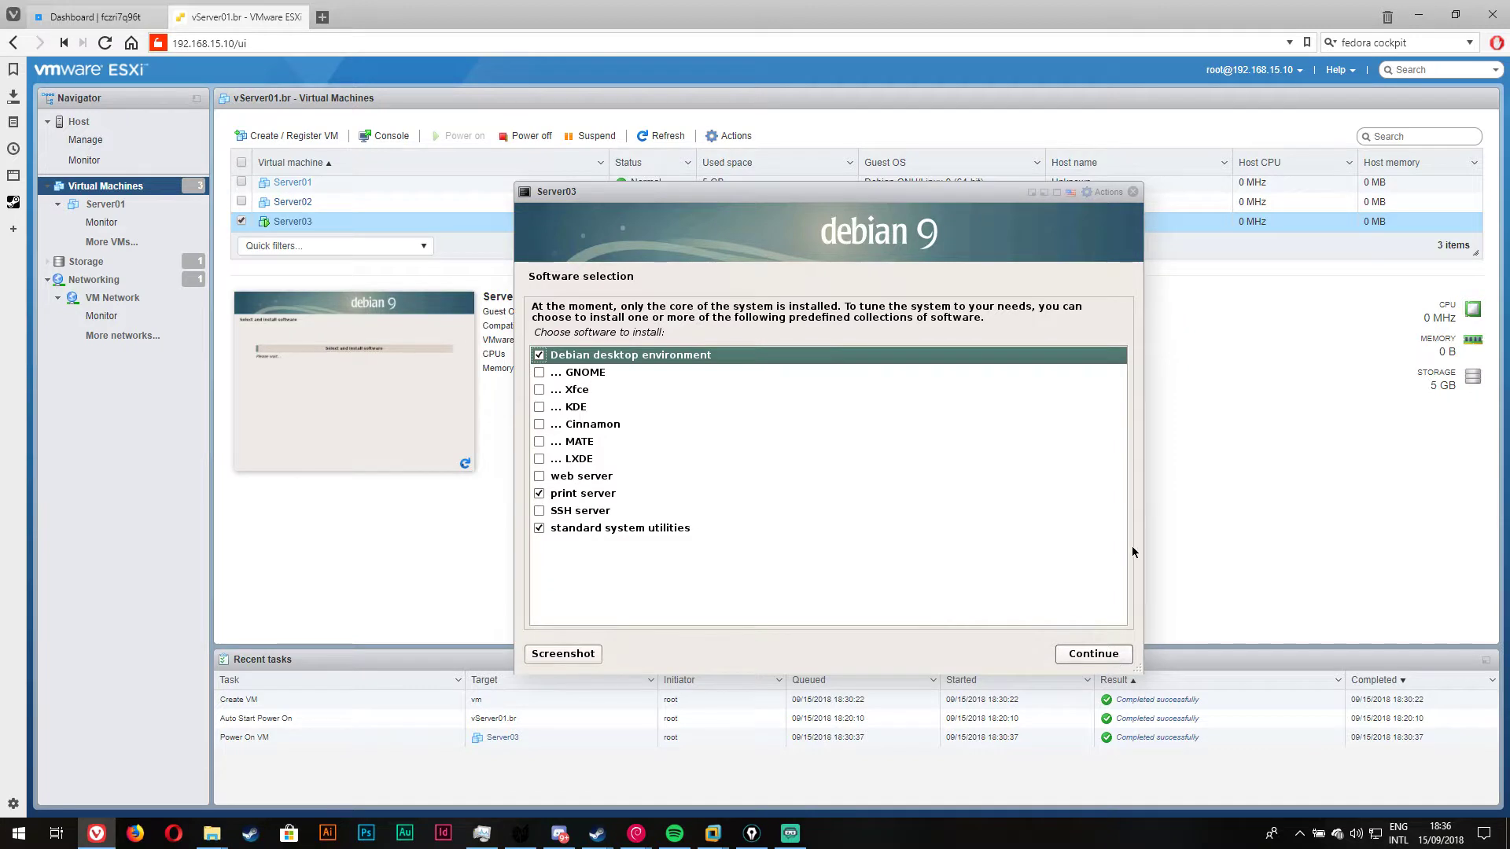
{"action": "left_click", "coordinate": [543, 356]}
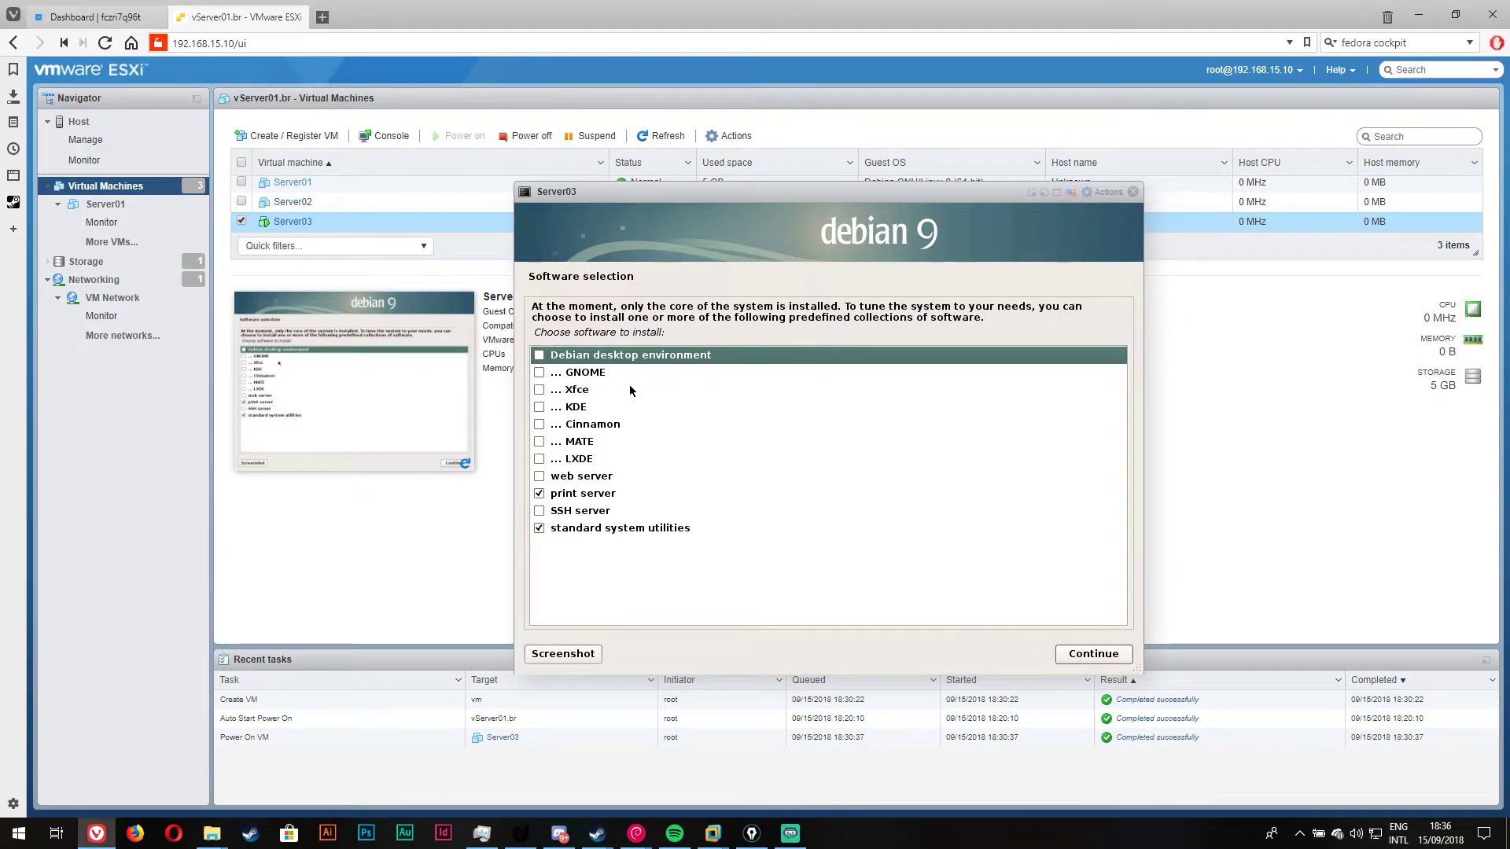
{"action": "left_click", "coordinate": [559, 535]}
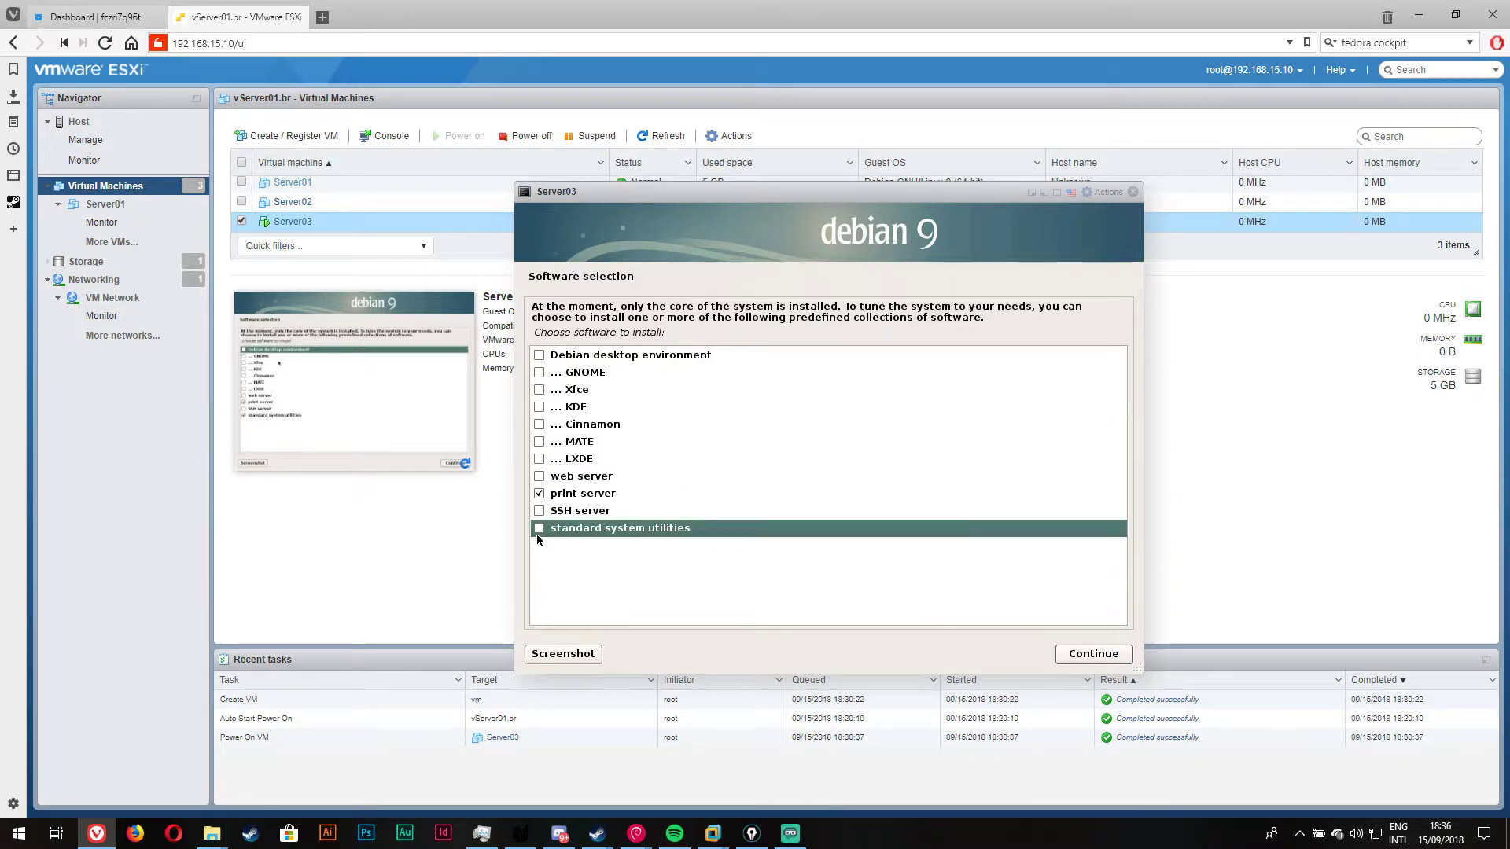
{"action": "left_click", "coordinate": [539, 511]}
{"action": "left_click", "coordinate": [539, 476]}
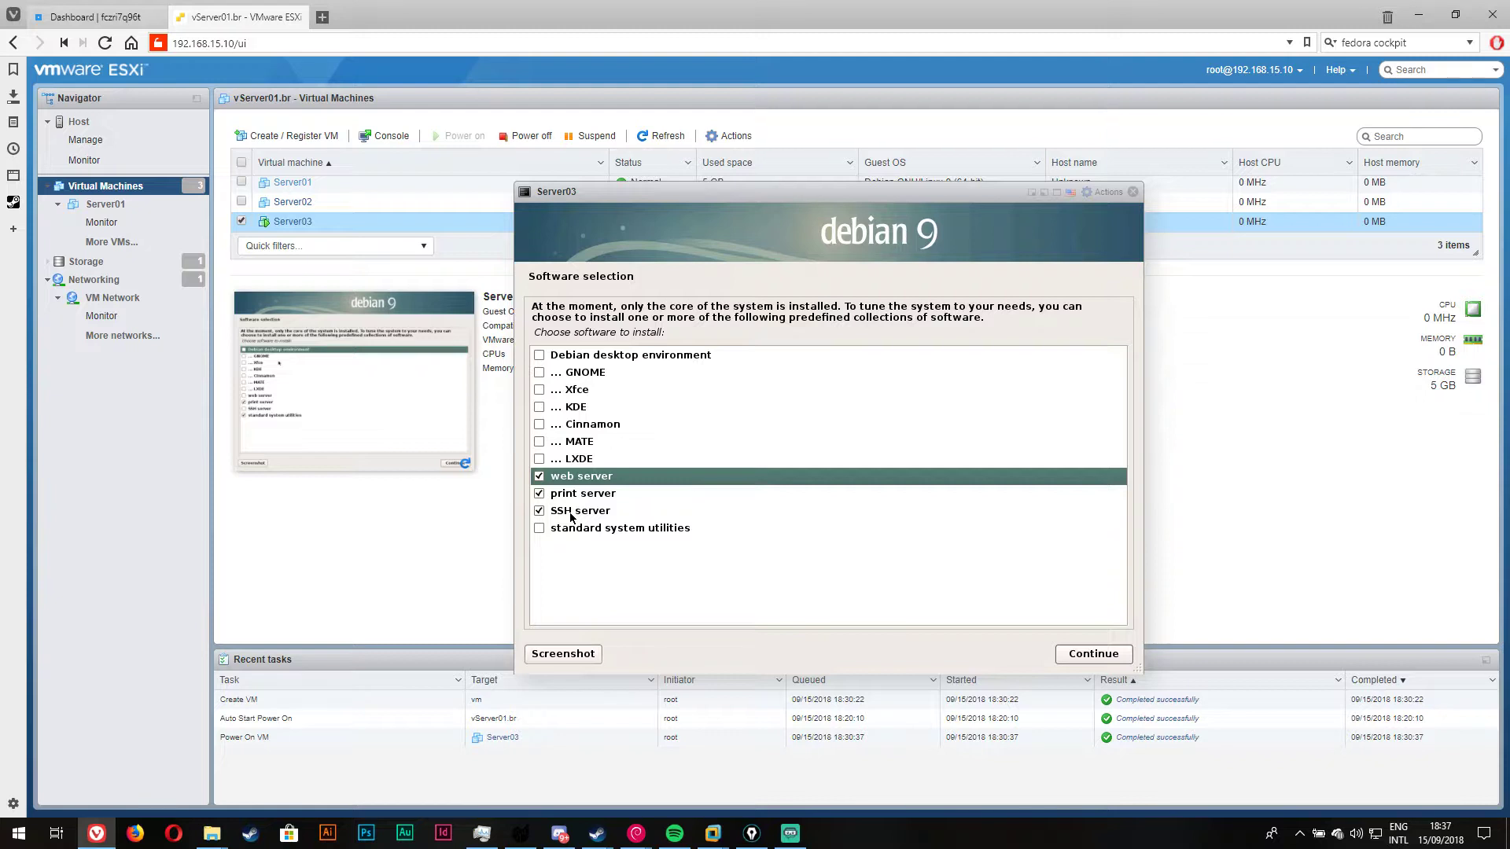
{"action": "left_click", "coordinate": [577, 497]}
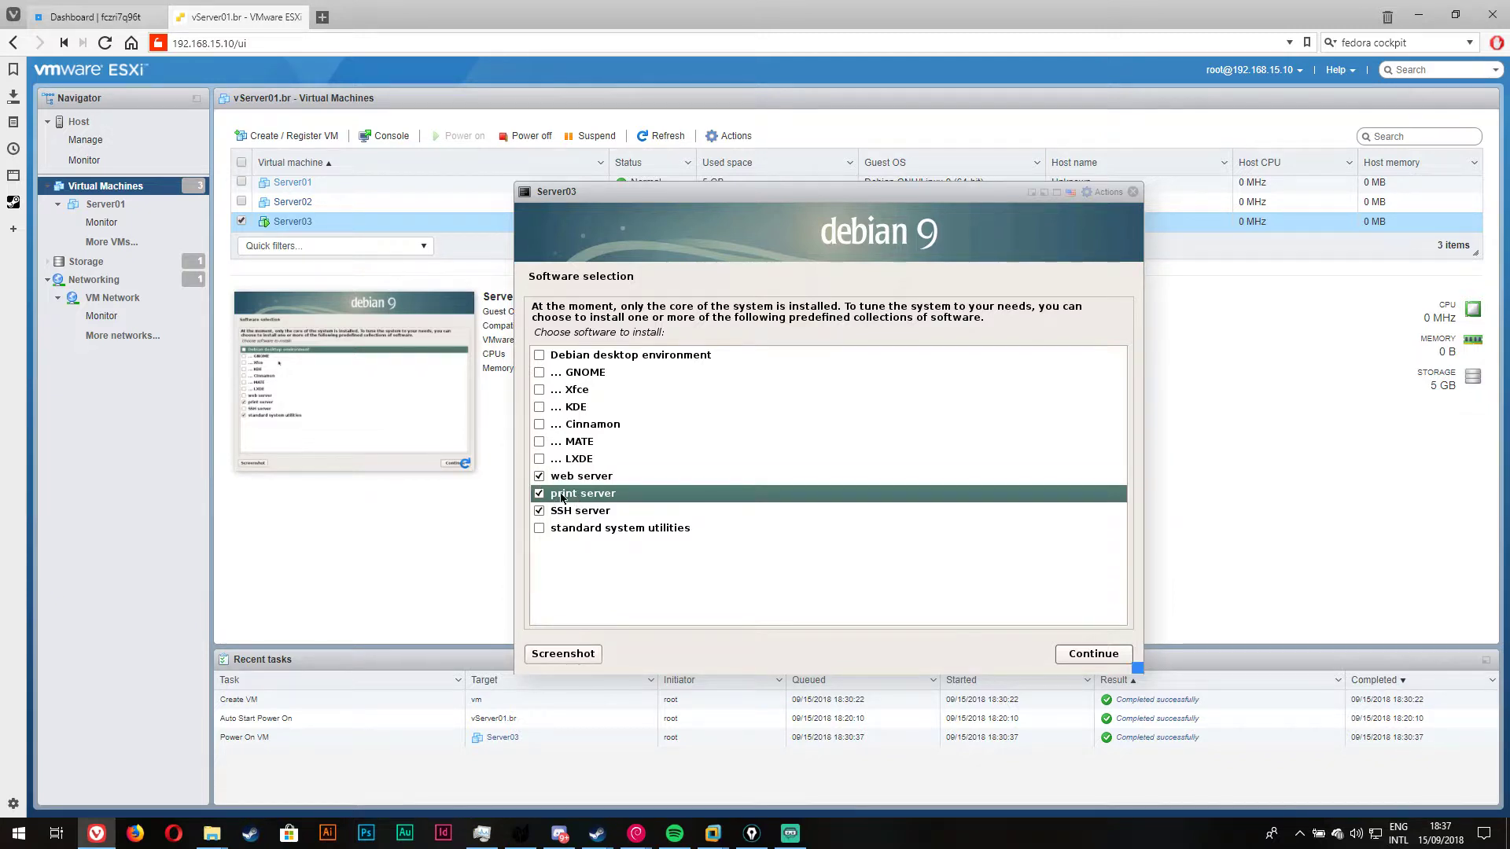
{"action": "left_click", "coordinate": [539, 496]}
{"action": "left_click", "coordinate": [1099, 662]}
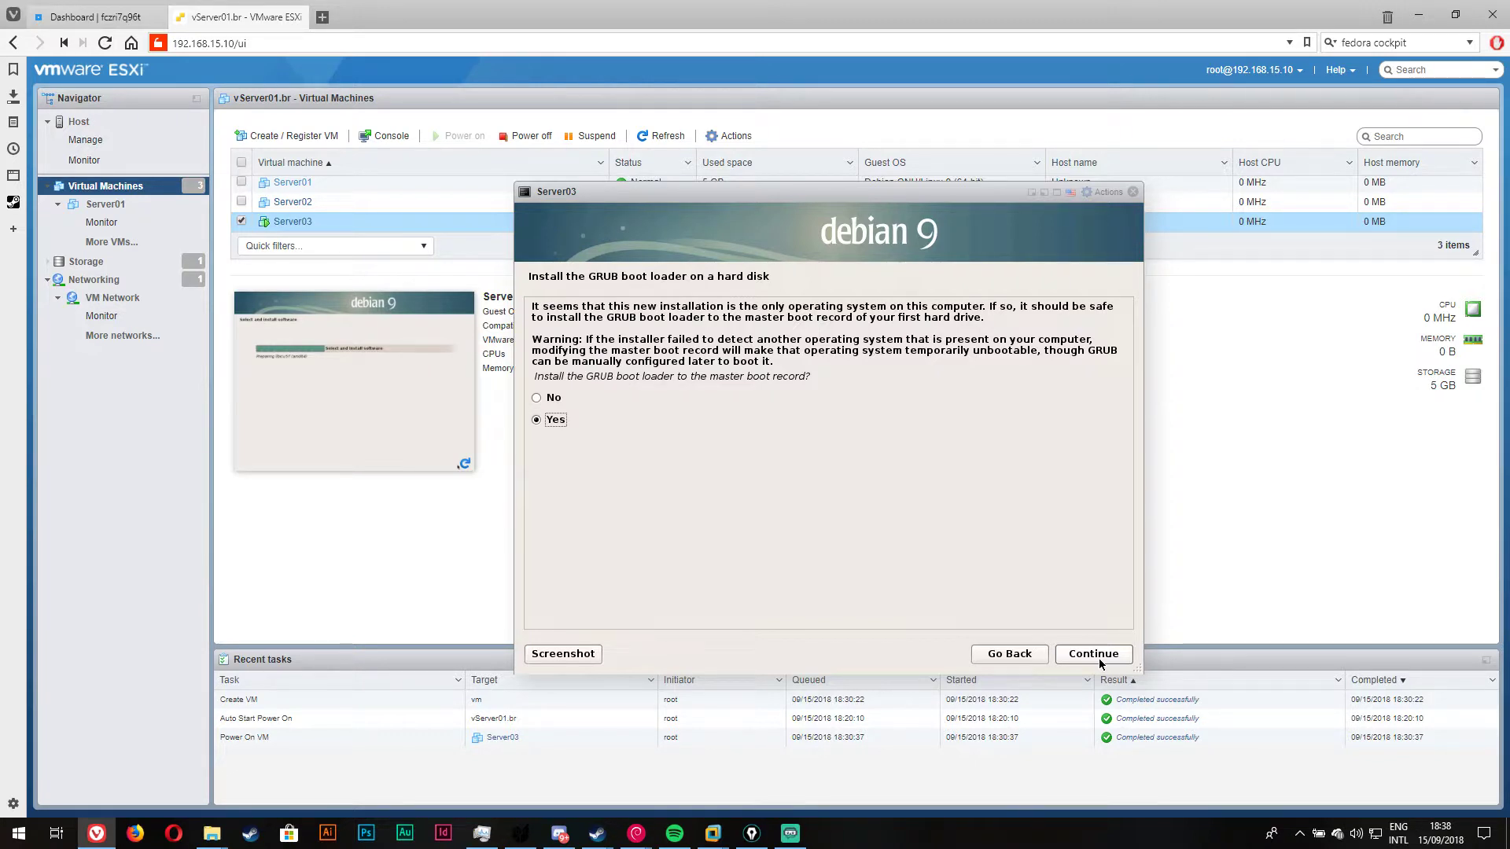
Step: Install GRUB to the master boot record on /dev/sda and reboot Server03 when installation completes
{"action": "left_click", "coordinate": [1108, 665]}
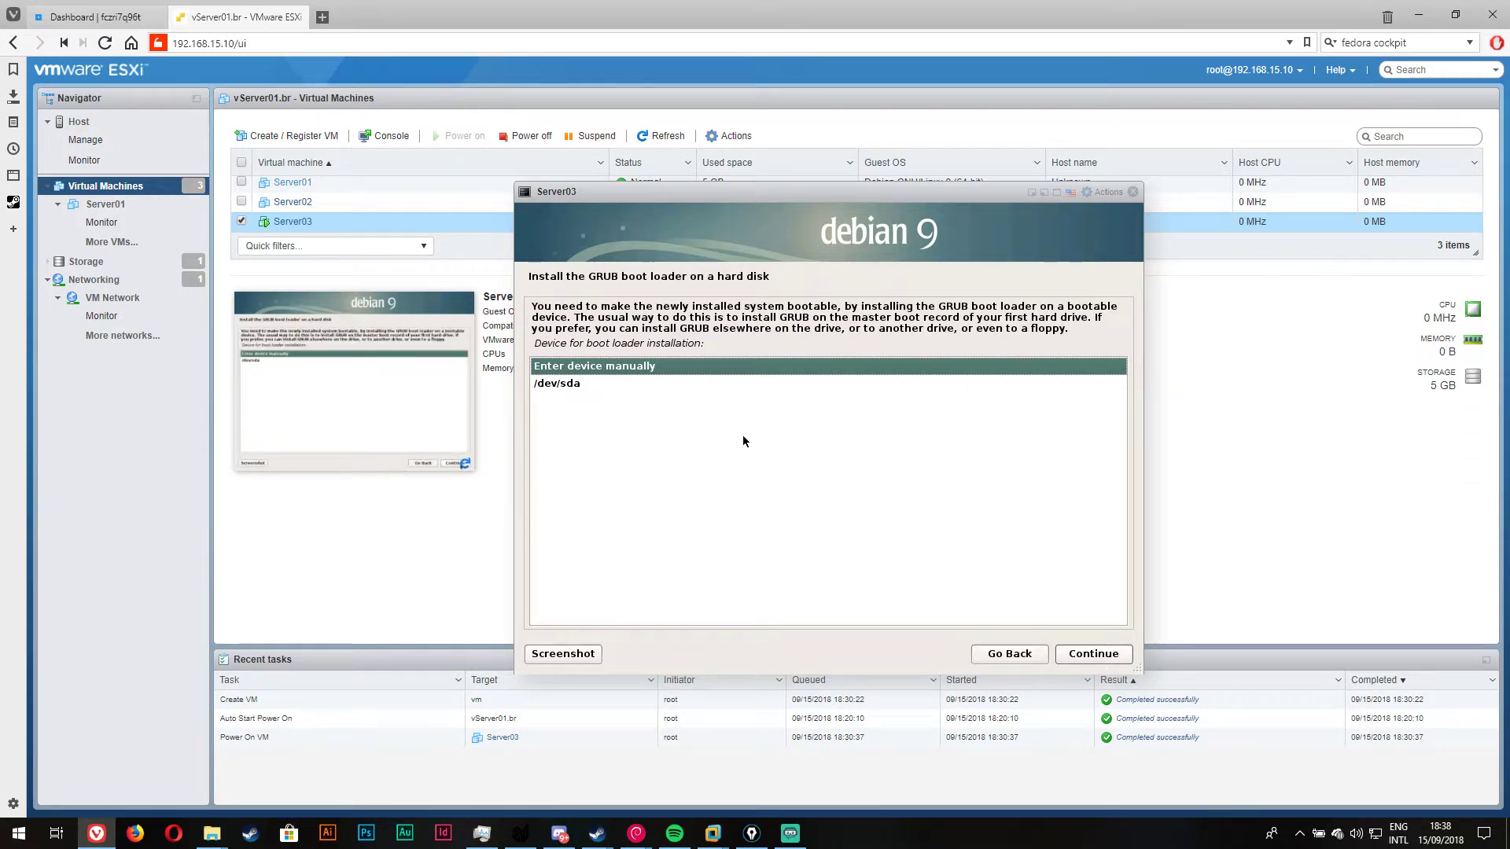
{"action": "left_click", "coordinate": [687, 384]}
{"action": "left_click", "coordinate": [1105, 655]}
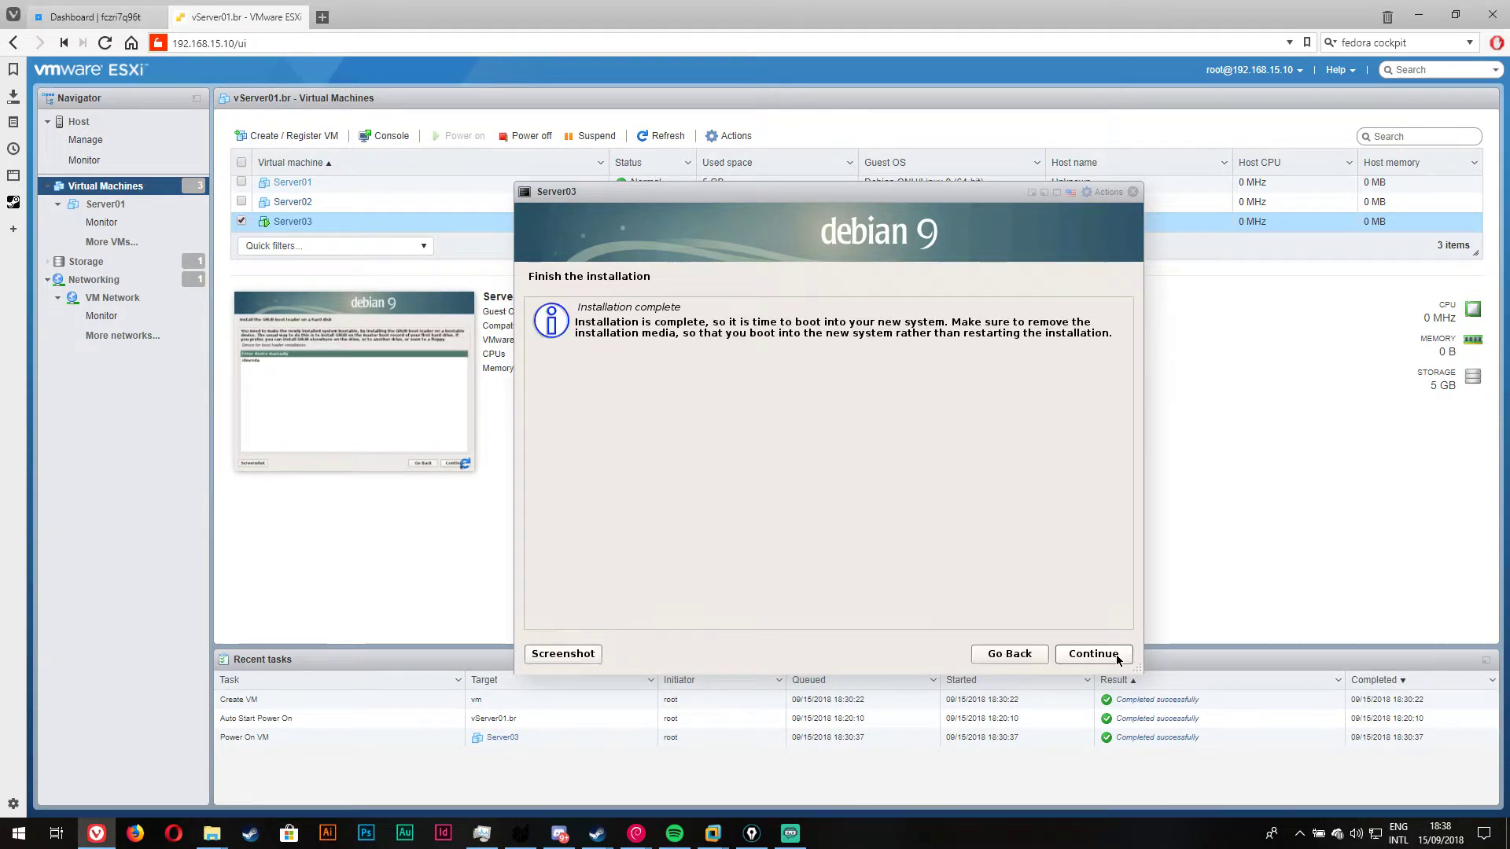
{"action": "left_click", "coordinate": [1093, 654]}
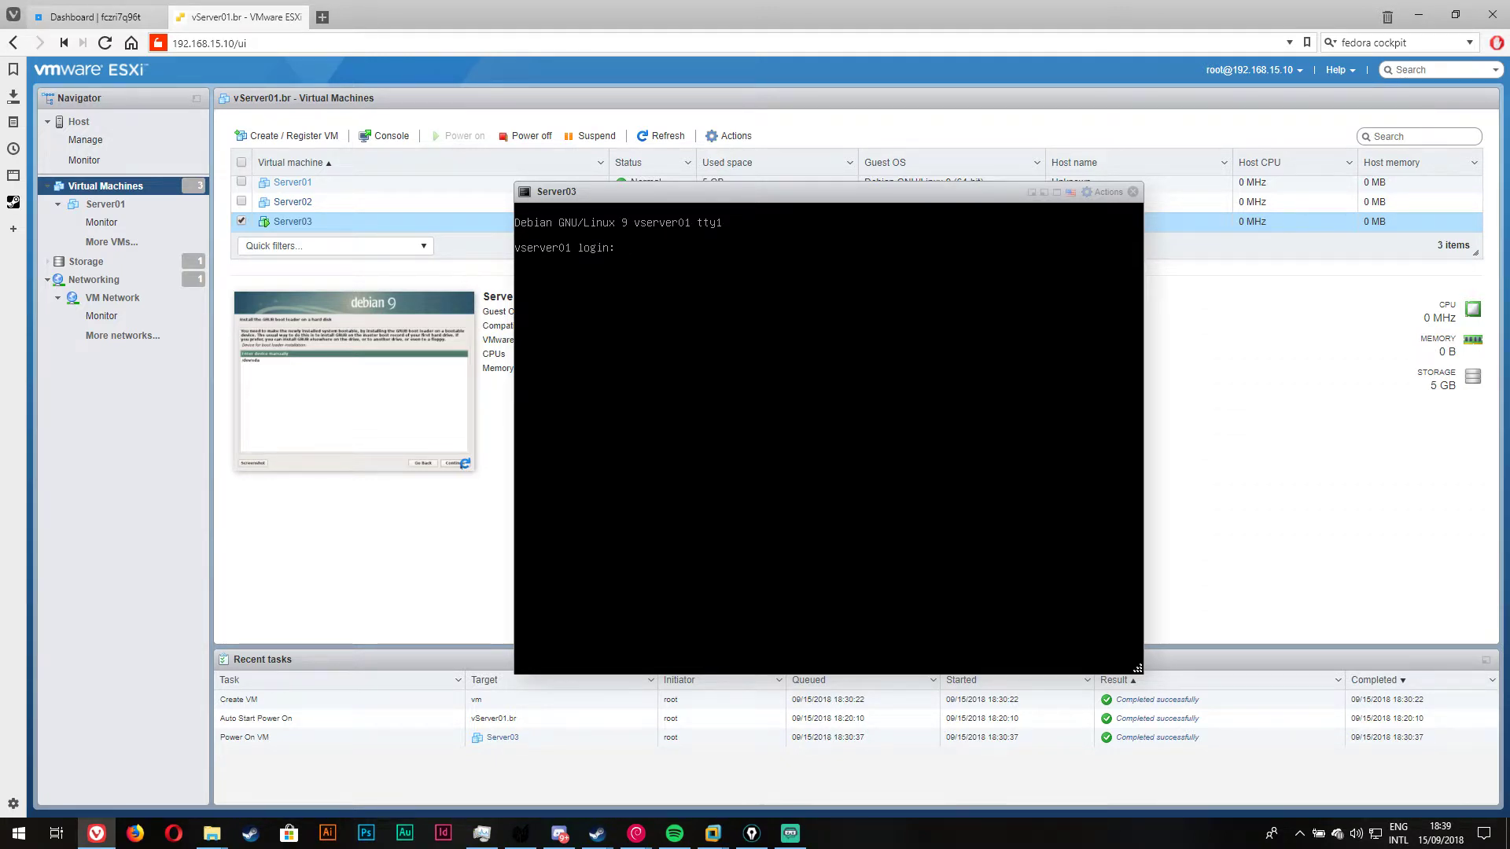
Step: Enter root as the login name at Server03's vserver01 login prompt
{"action": "type", "text": "root"}
{"action": "key", "text": "Return"}
{"action": "key", "text": "Return"}
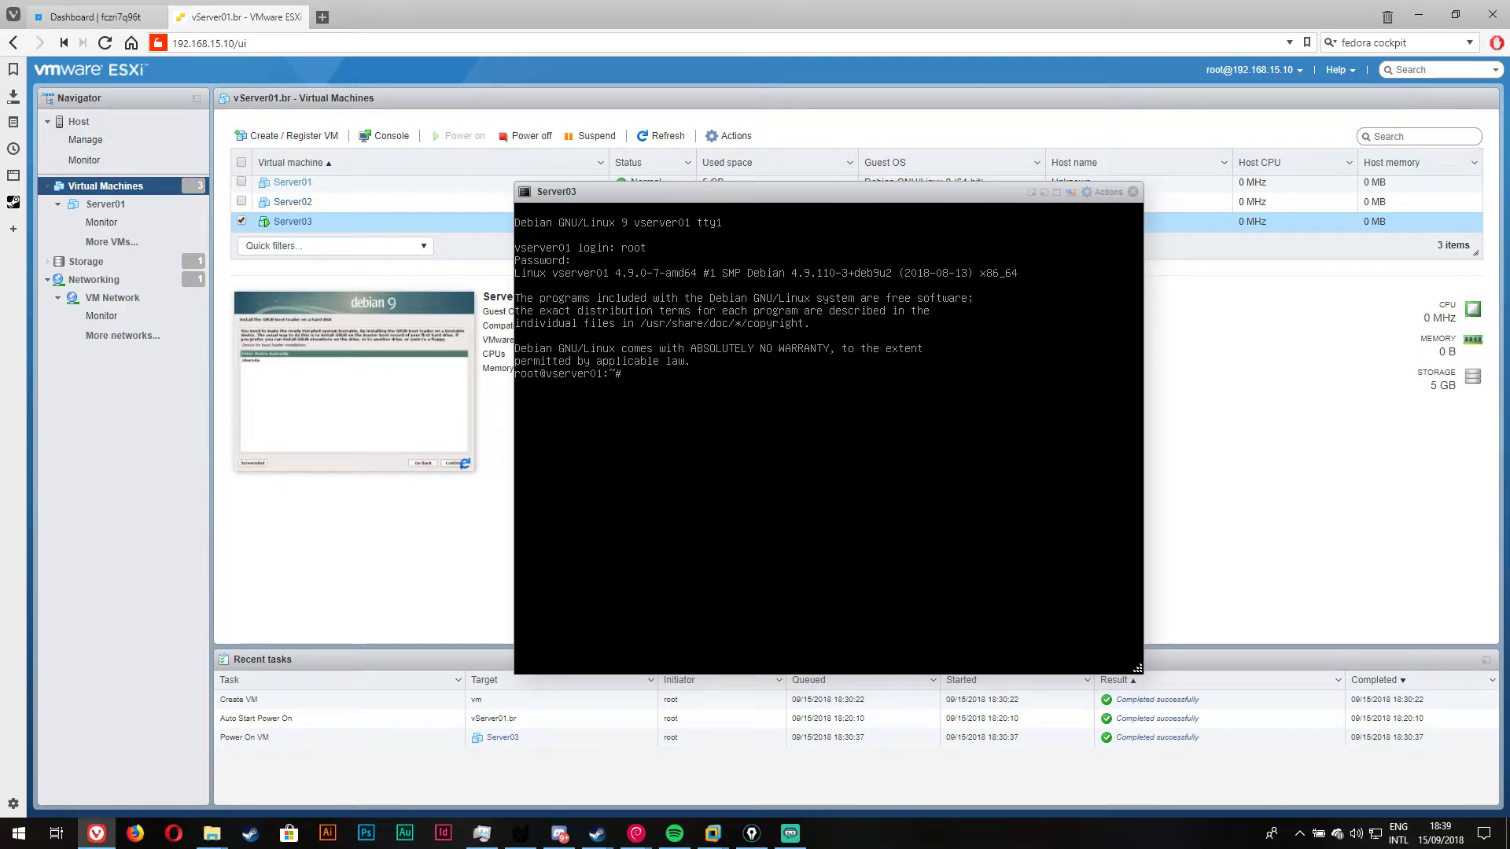
Step: Run apt-get update on Server03 to refresh package lists from linorg.usp.br
{"action": "type", "text": "apt-get update"}
{"action": "key", "text": "Return"}
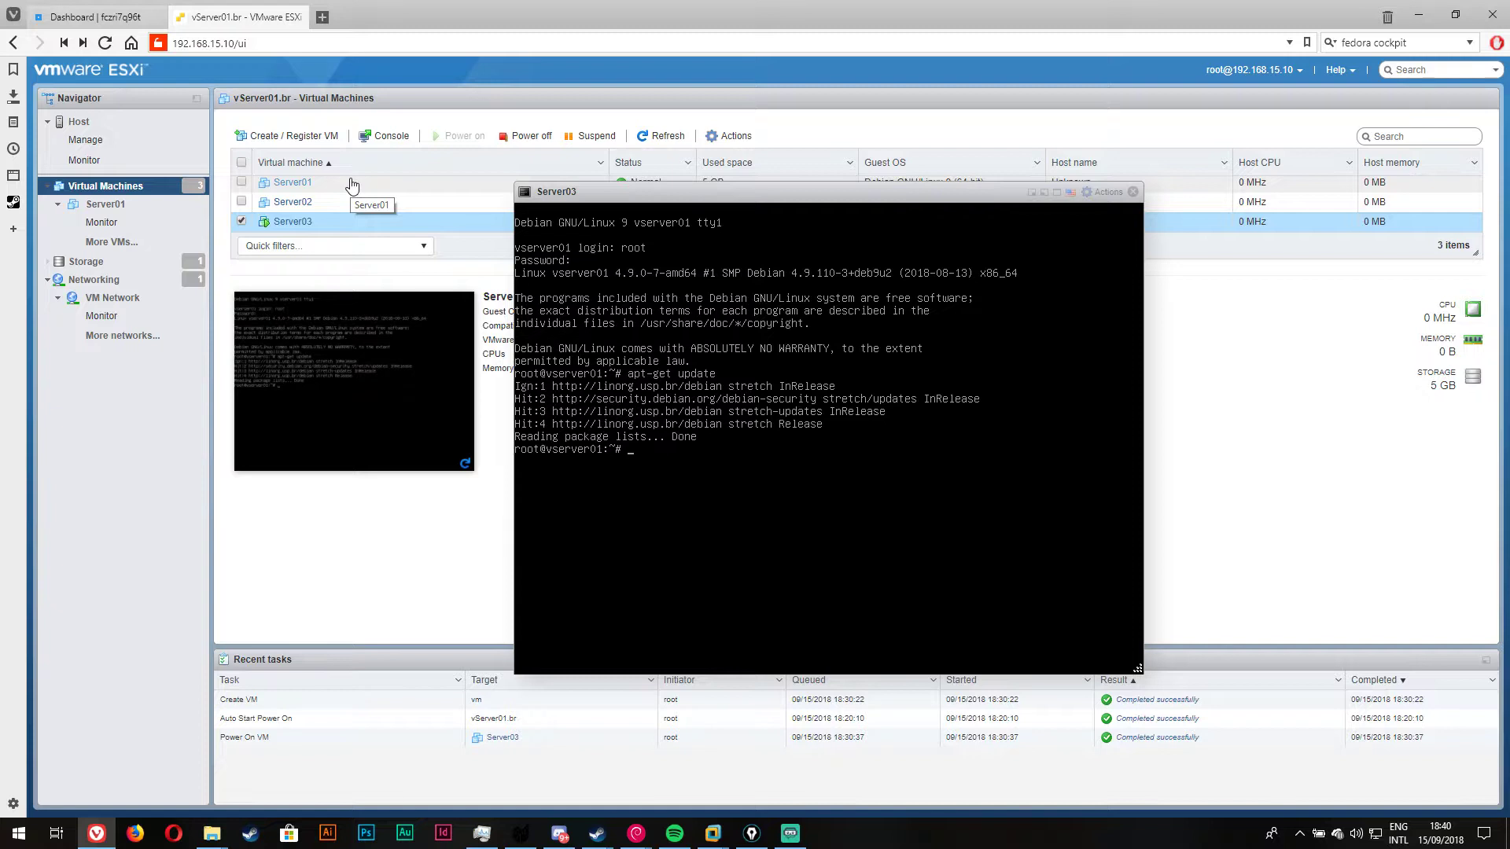
Step: Power on Server01 and place its console beside Server03's console
{"action": "left_click", "coordinate": [293, 182]}
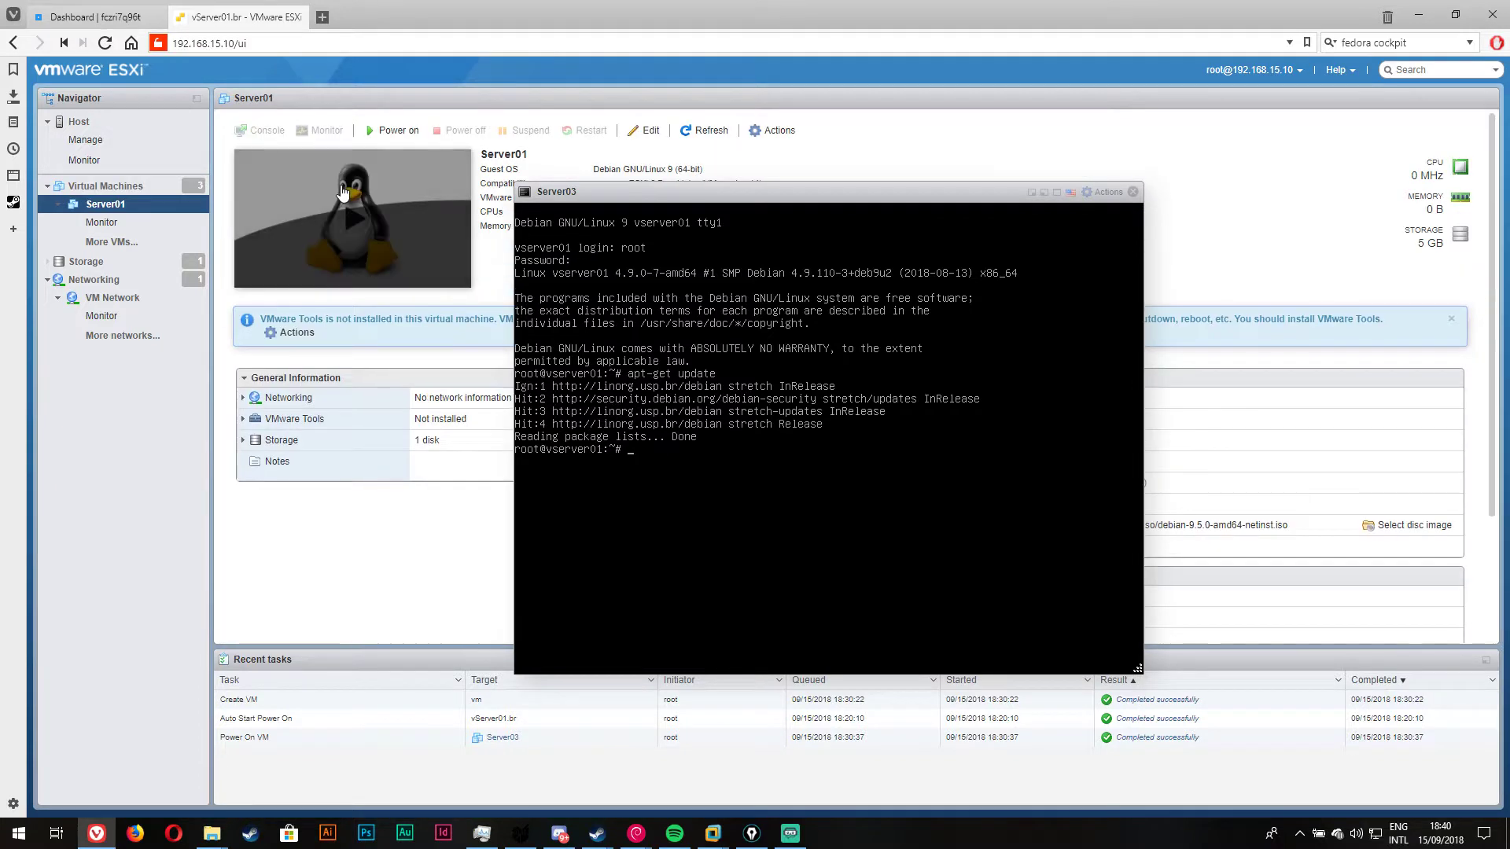
{"action": "left_click", "coordinate": [343, 193]}
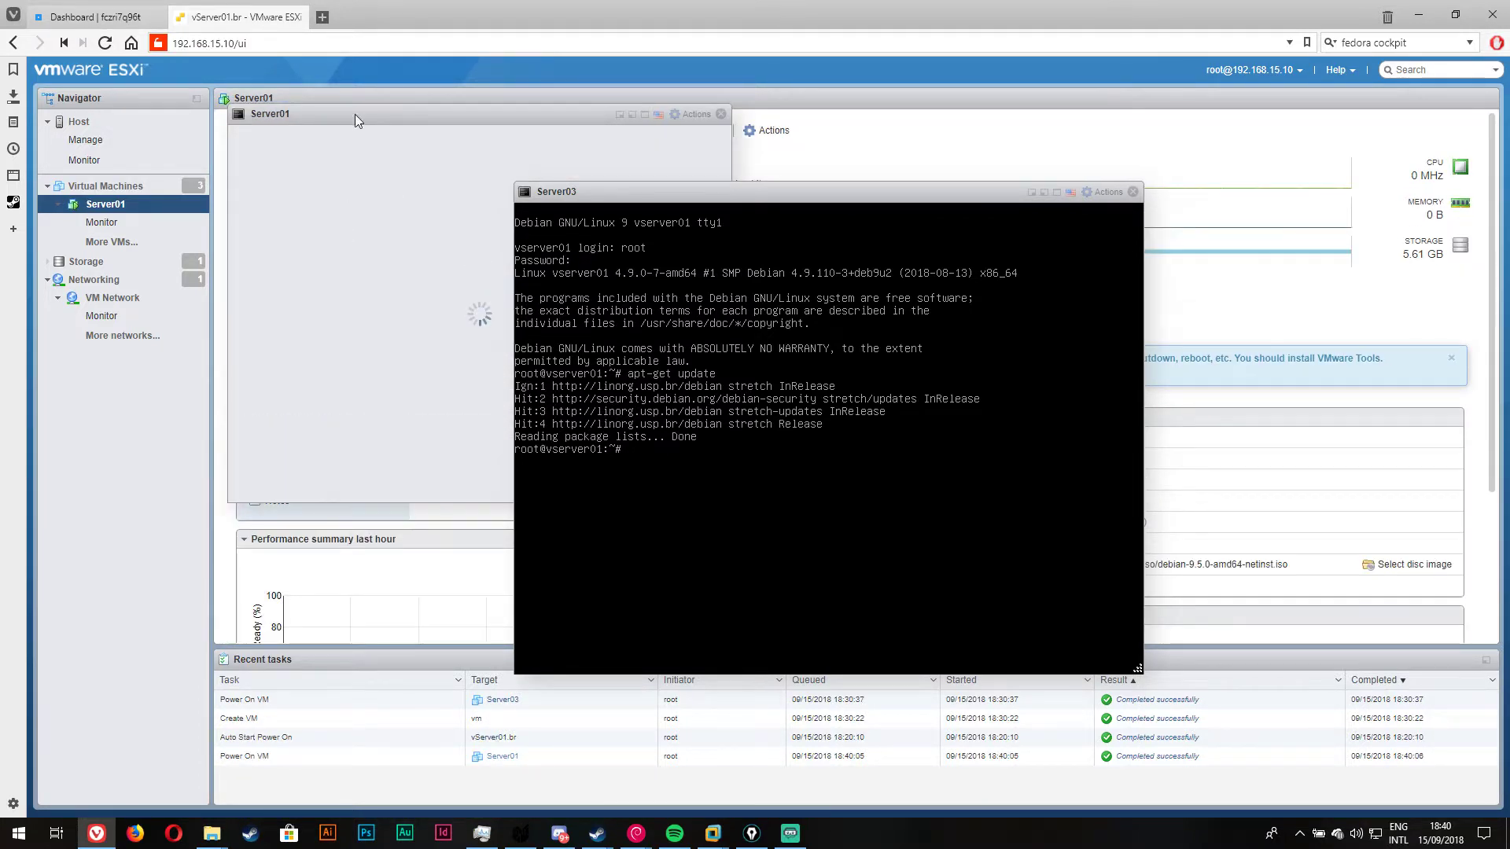
{"action": "left_click_drag", "start_coordinate": [356, 114], "coordinate": [1082, 221]}
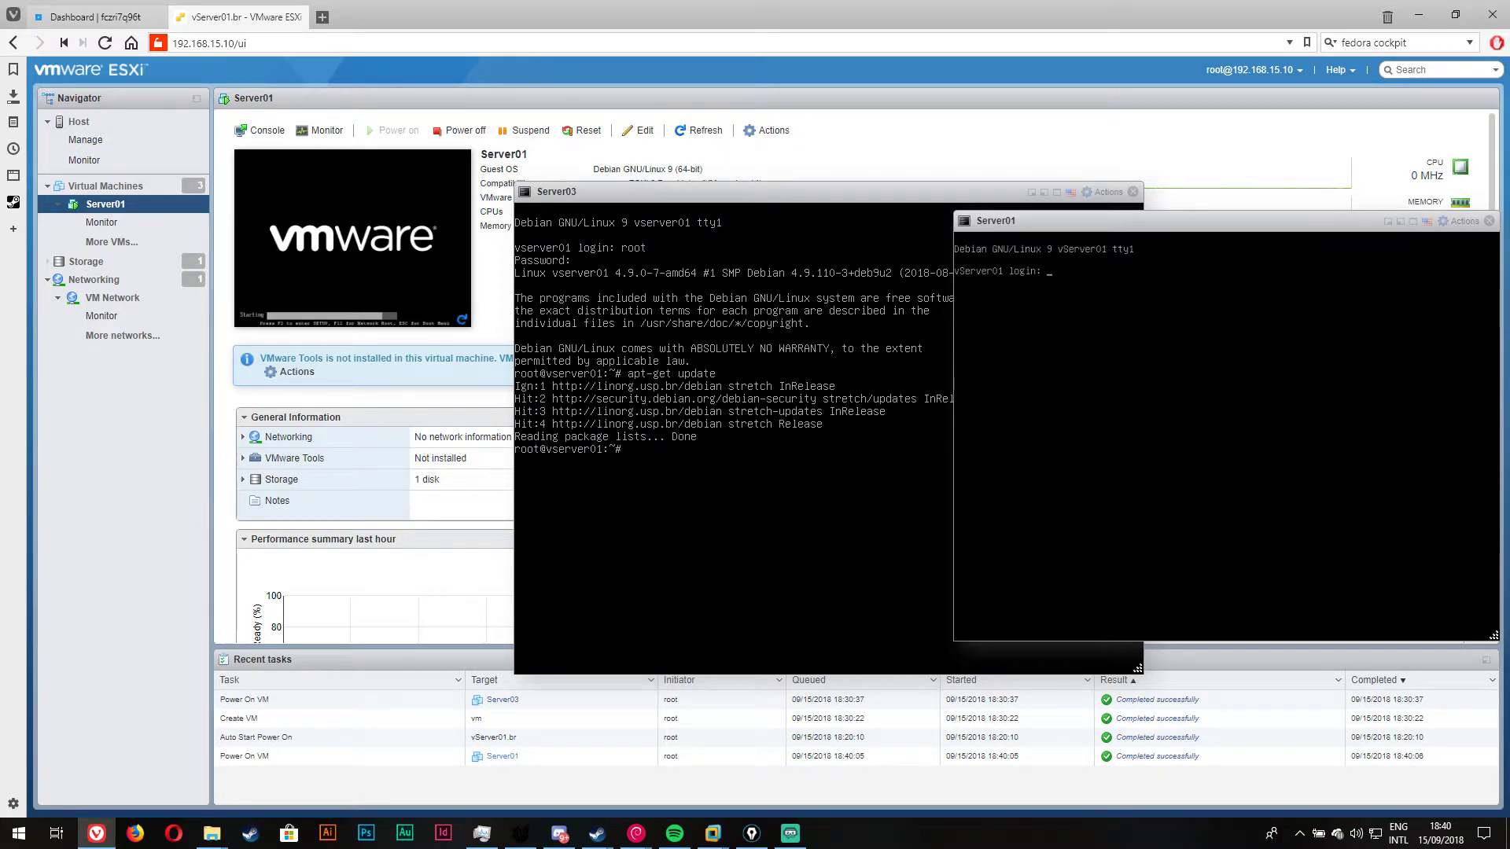
Step: Log in to Server01 as root, then return to the virtual machine list
{"action": "type", "text": "ro"}
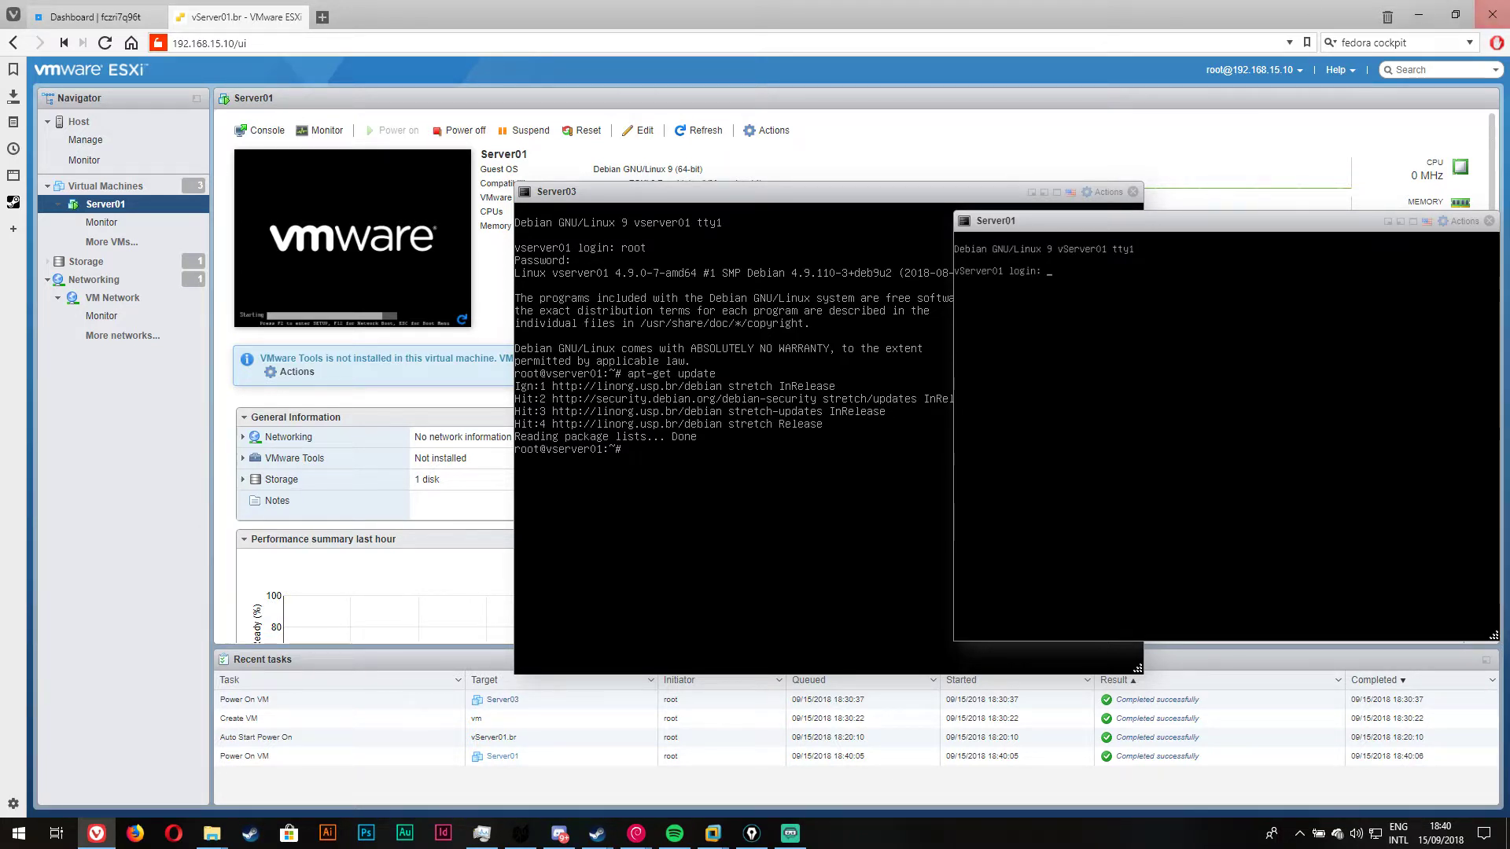
{"action": "type", "text": "ot"}
{"action": "key", "text": "Return"}
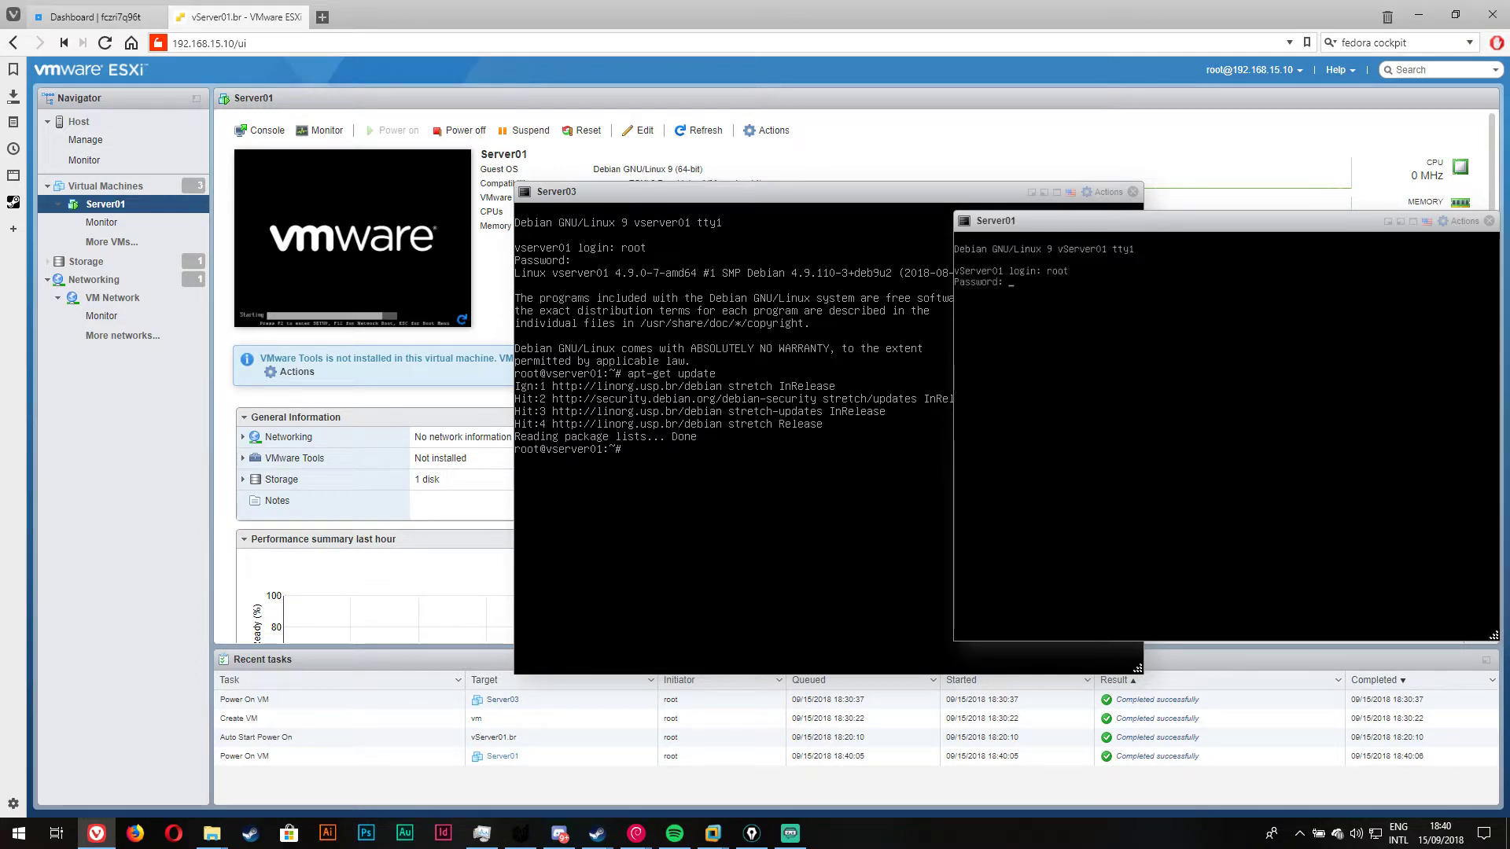
{"action": "key", "text": "Return"}
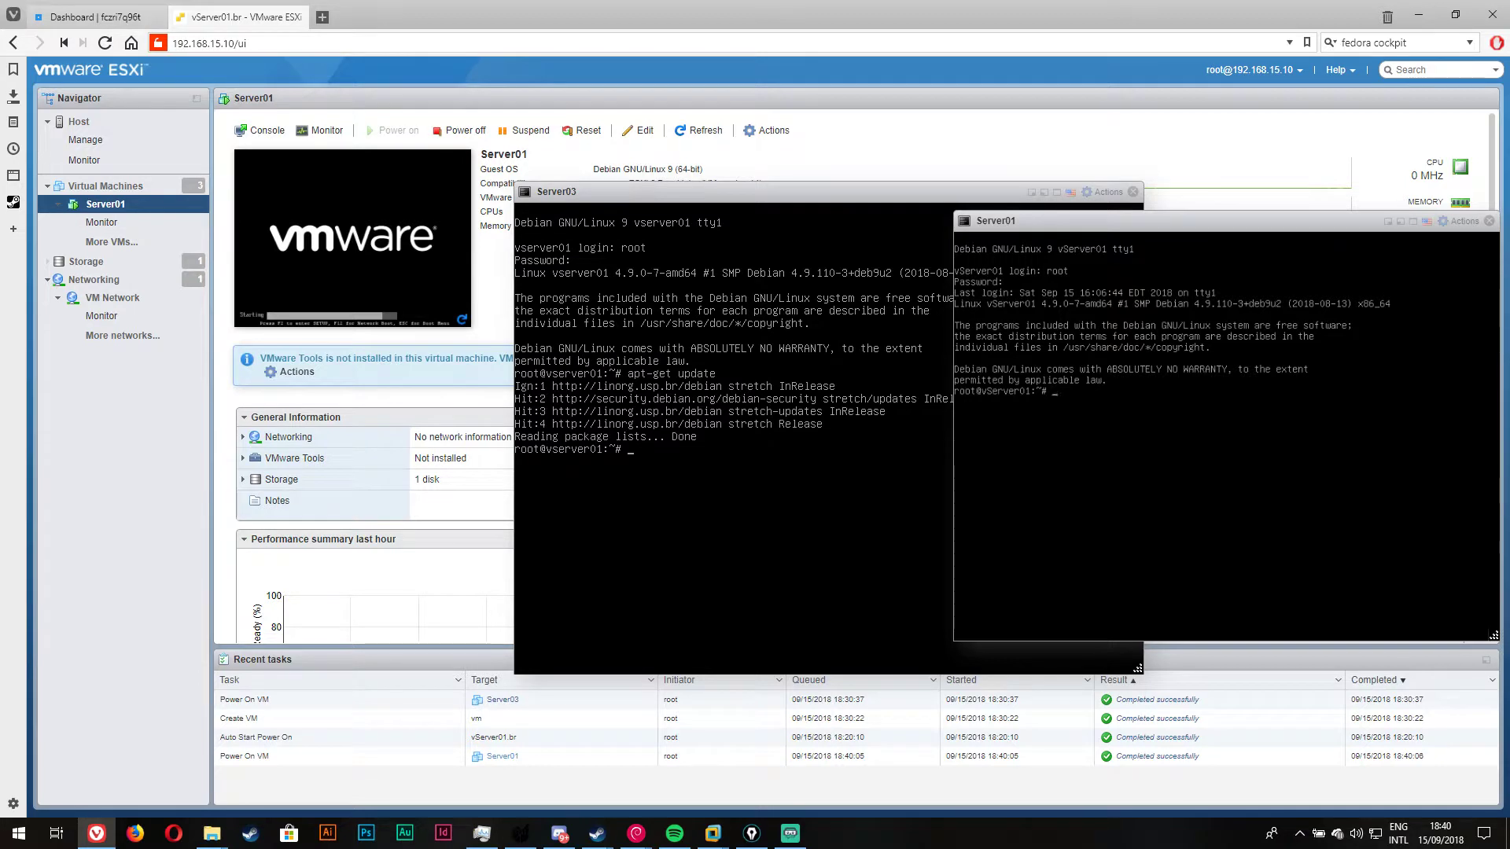
{"action": "left_click", "coordinate": [105, 186]}
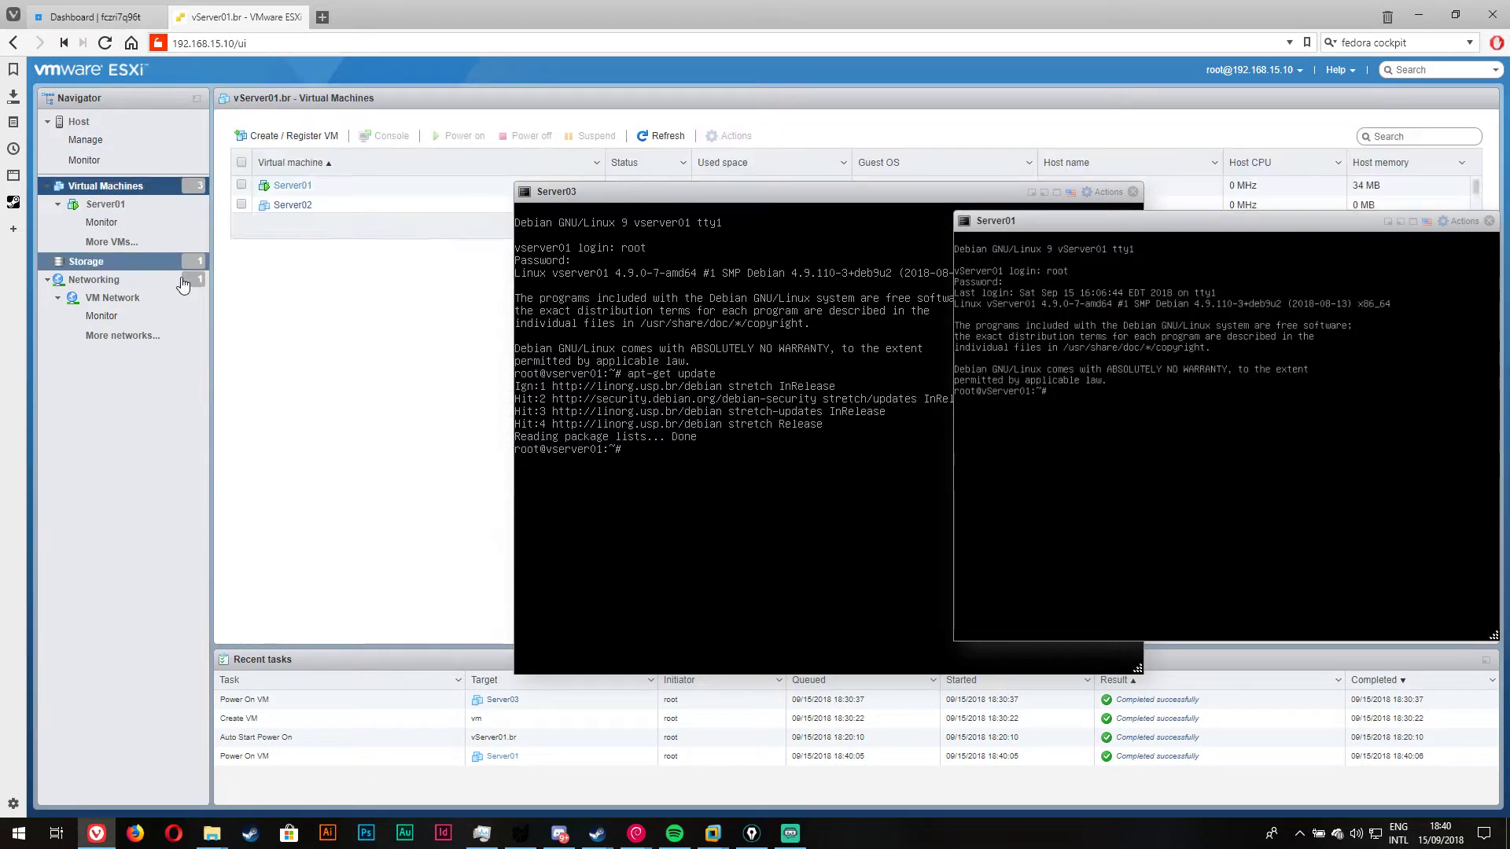
Step: Power on Server02 from its page and move its console window aside
{"action": "left_click", "coordinate": [286, 206]}
{"action": "left_click", "coordinate": [353, 219]}
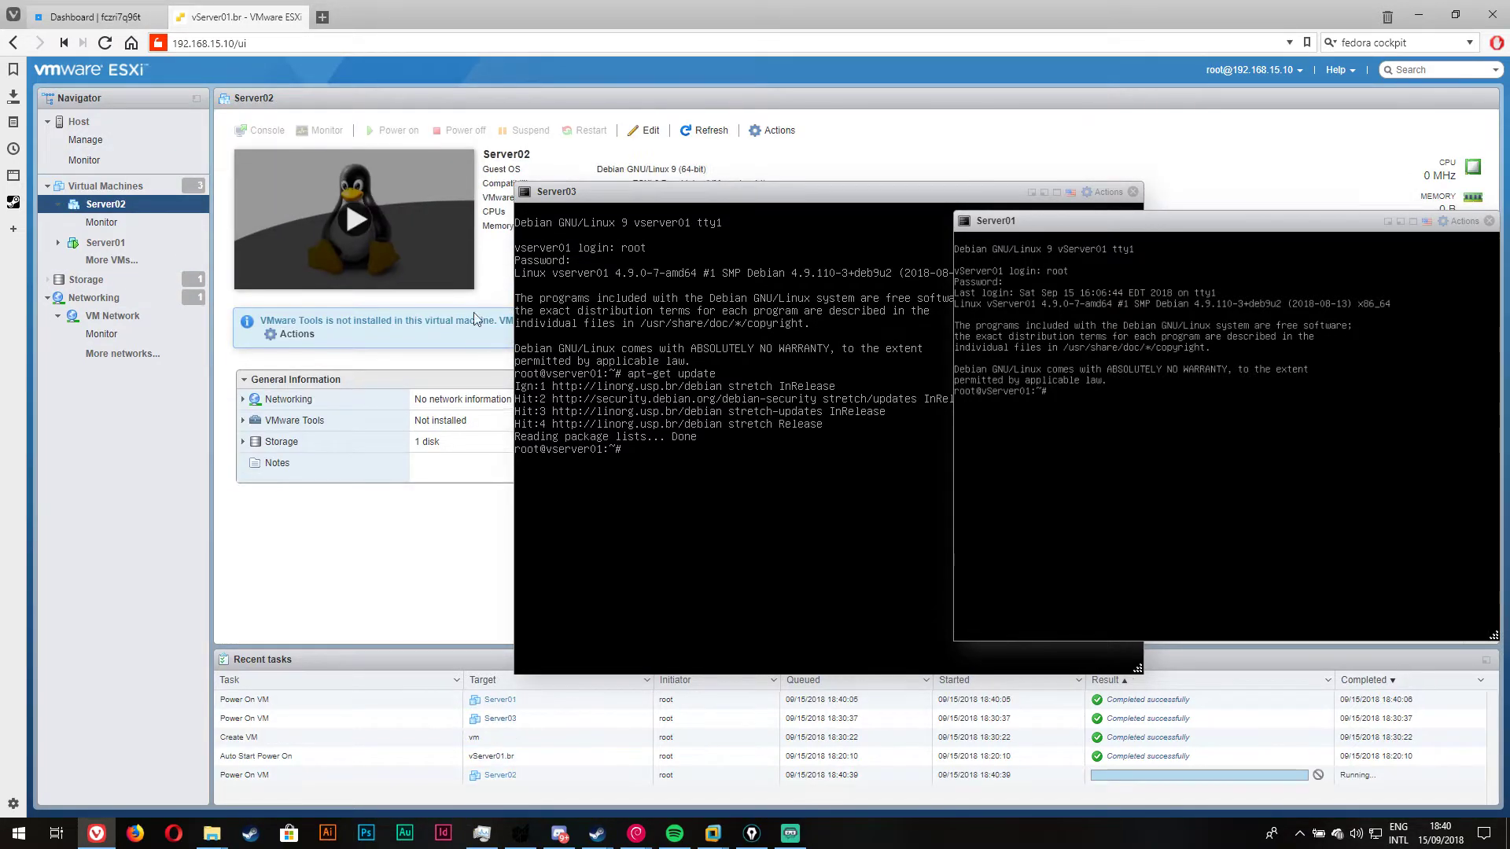
{"action": "left_click_drag", "start_coordinate": [409, 119], "coordinate": [930, 406]}
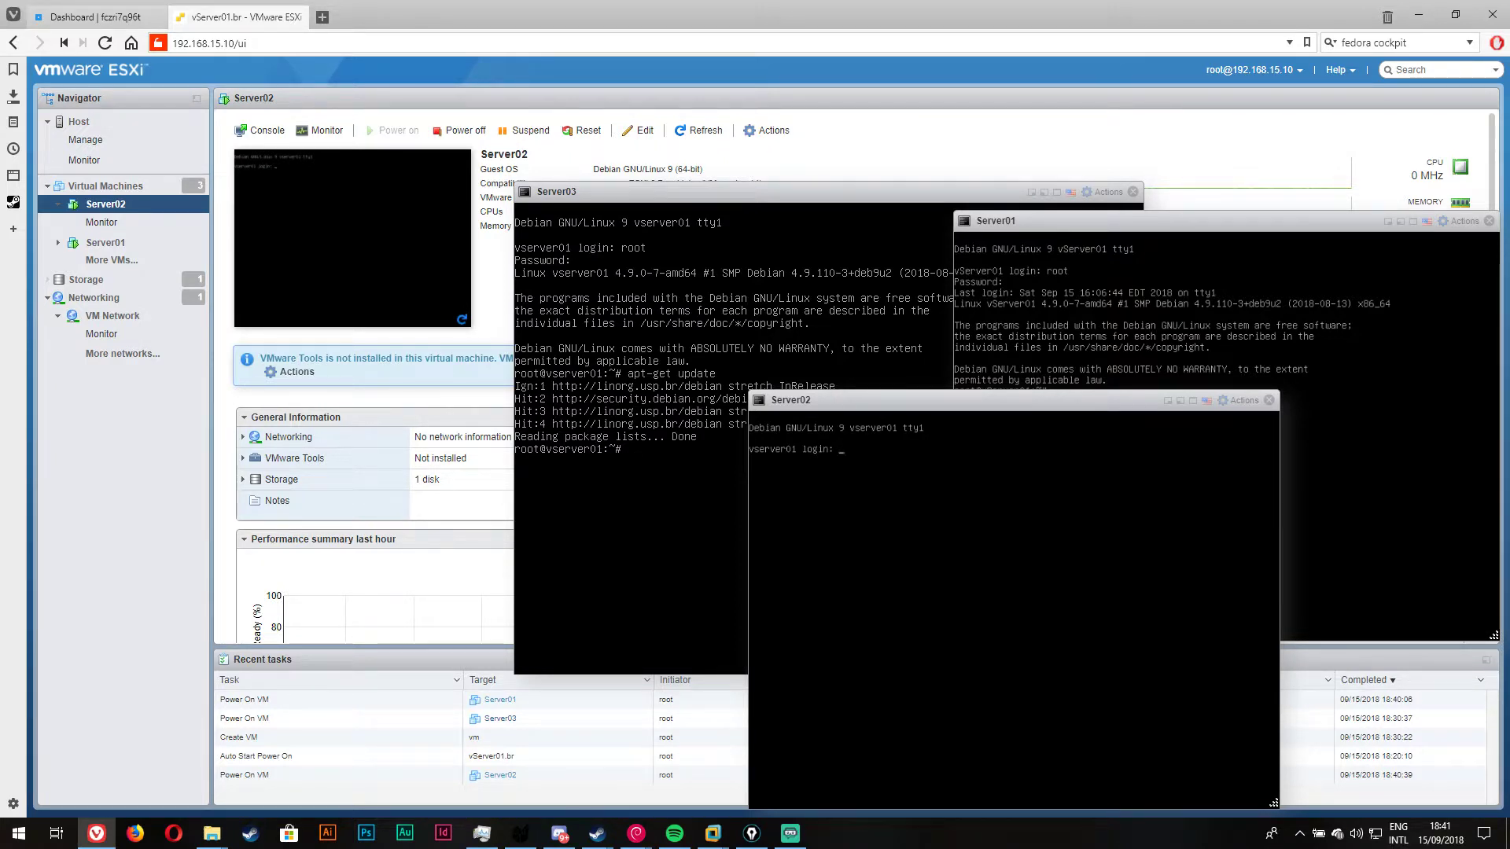
Step: Log in to Server02's console as root, run apt-get update, then bring Server01's console forward
{"action": "type", "text": "root"}
{"action": "key", "text": "Return"}
{"action": "key", "text": "Return"}
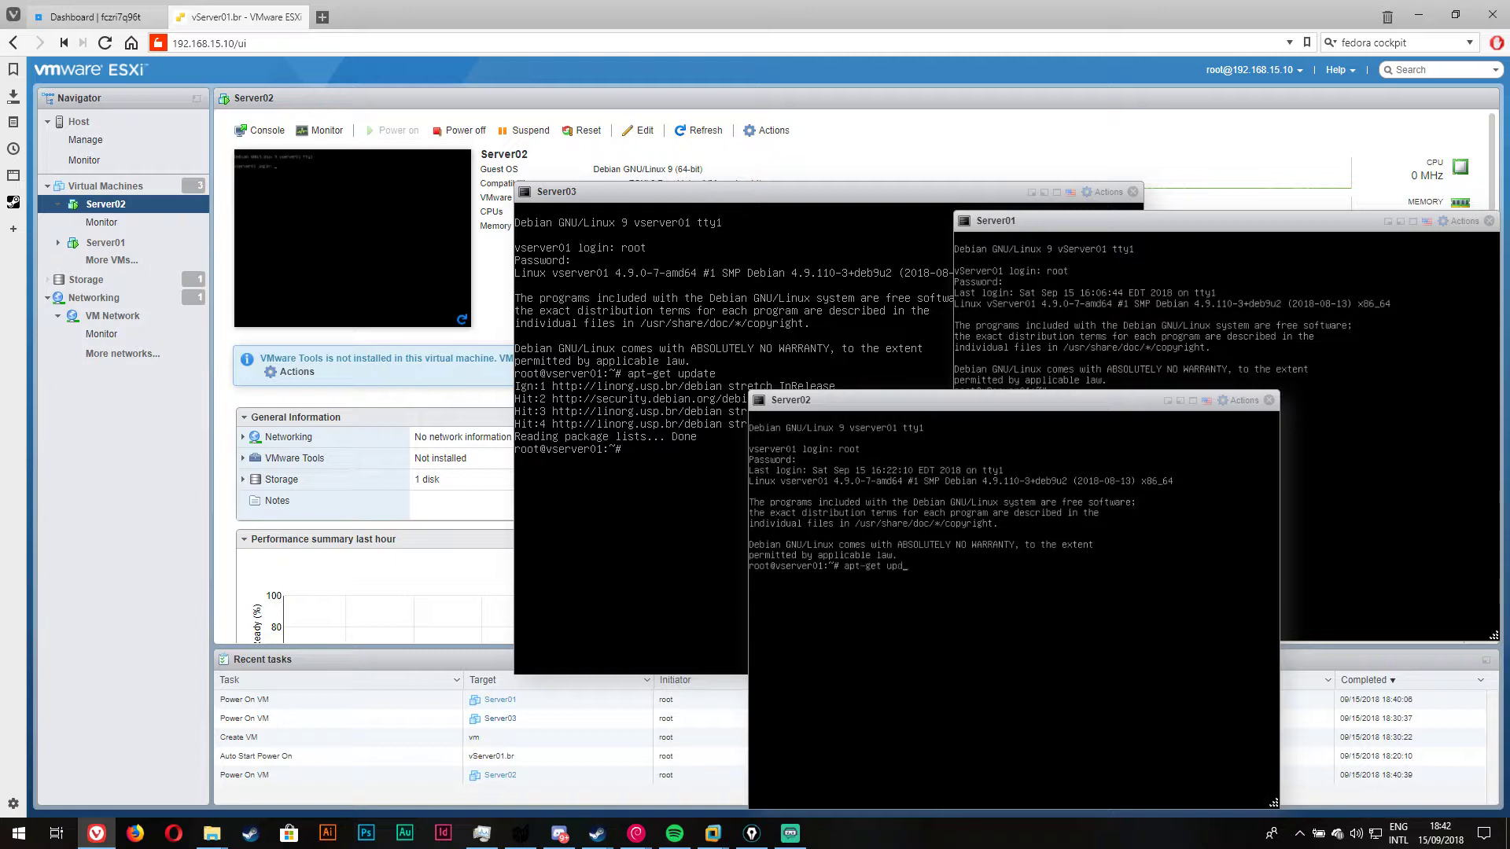
{"action": "type", "text": "ate"}
{"action": "key", "text": "Return"}
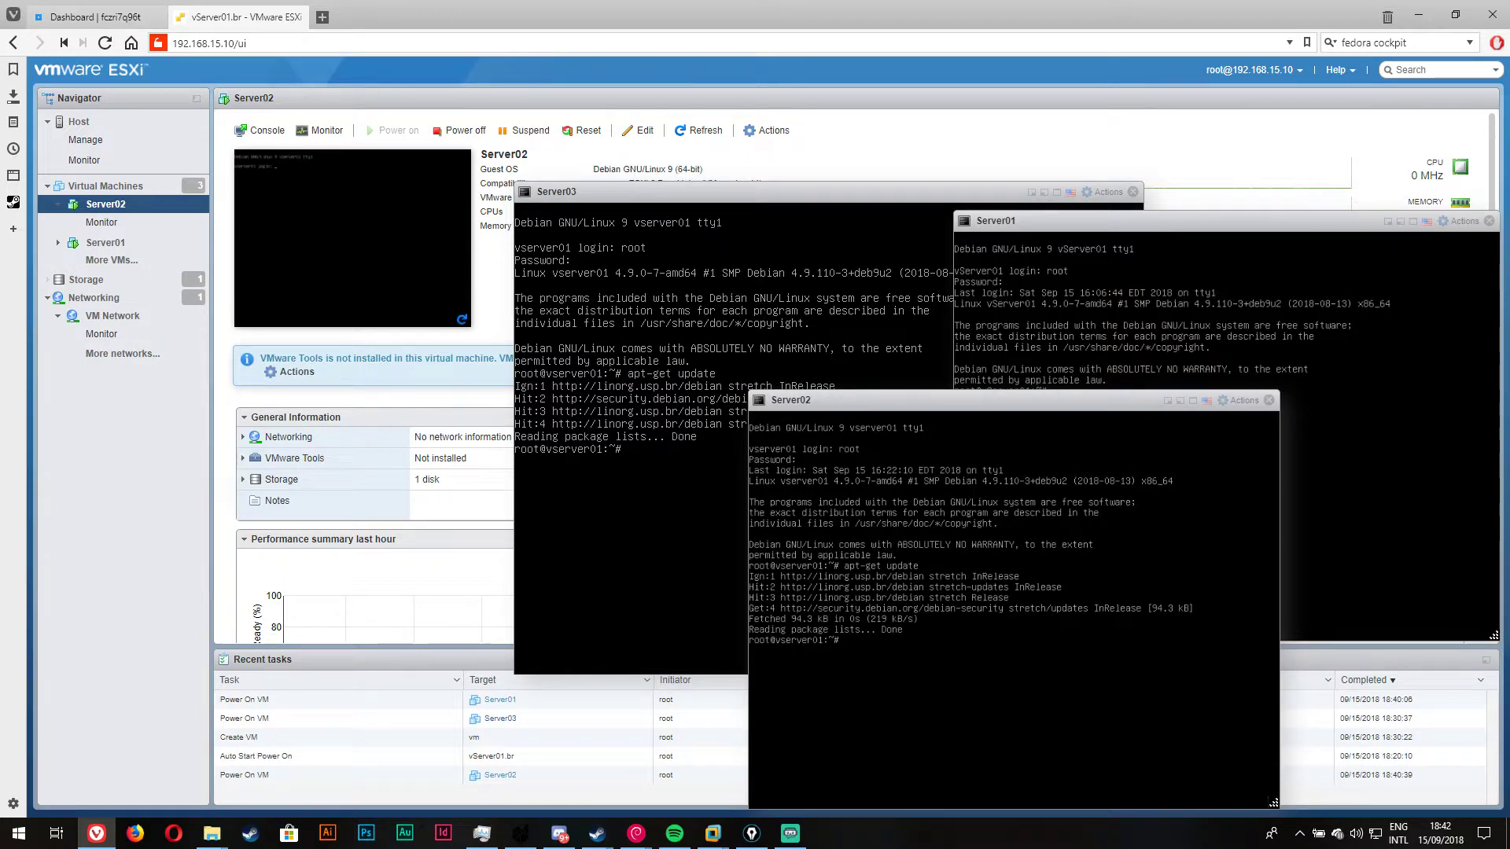
{"action": "left_click", "coordinate": [1121, 301]}
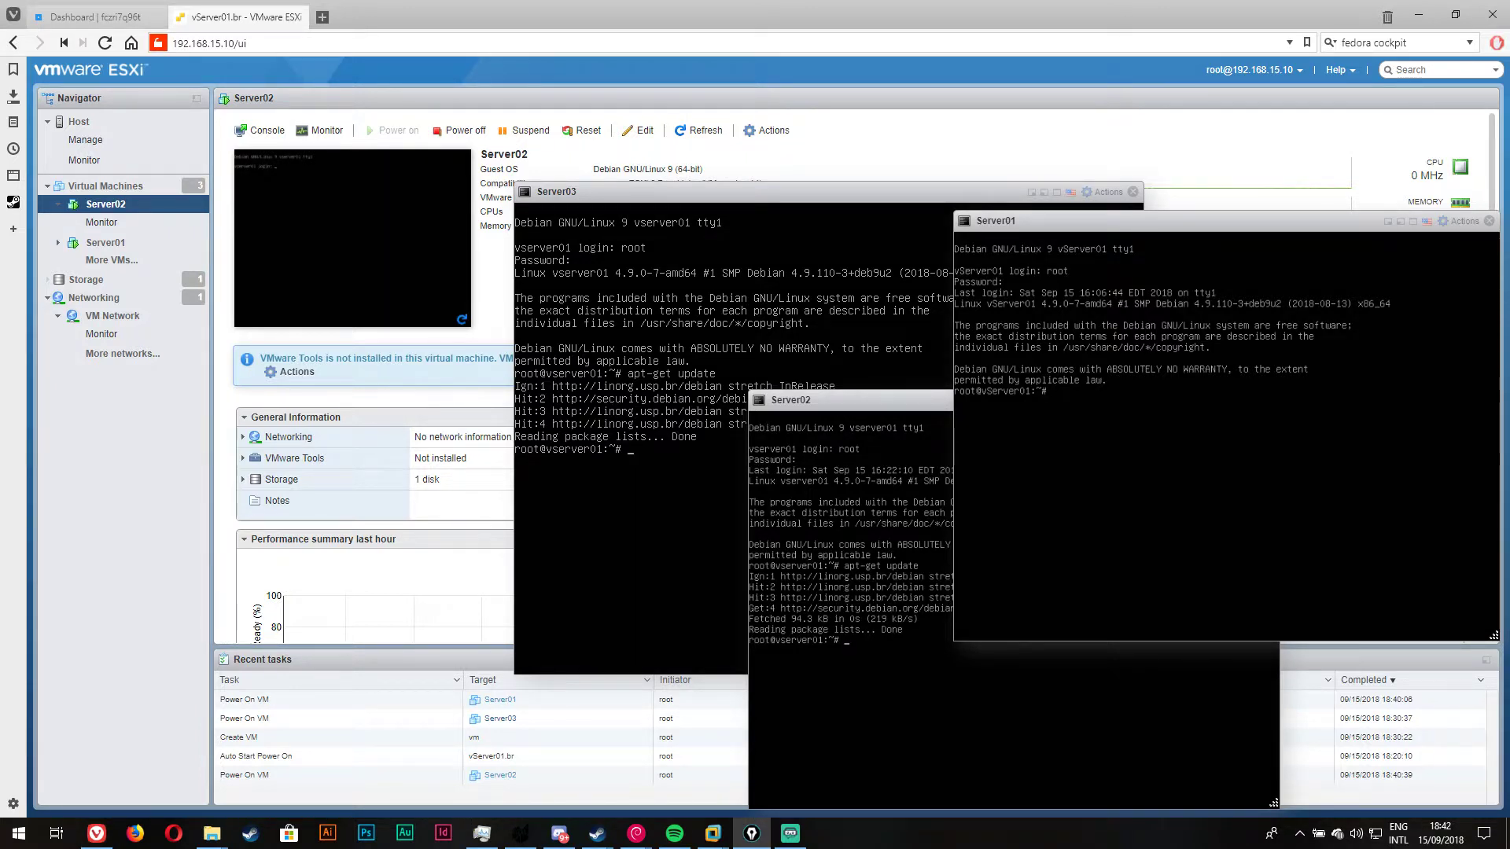
{"action": "left_click_drag", "start_coordinate": [987, 425], "coordinate": [1350, 425]}
{"action": "mouse_move", "coordinate": [1016, 471]}
{"action": "left_mouse_down"}
{"action": "mouse_move", "coordinate": [1022, 496]}
{"action": "mouse_move", "coordinate": [1104, 508]}
{"action": "mouse_move", "coordinate": [1163, 492]}
{"action": "mouse_move", "coordinate": [1291, 497]}
{"action": "mouse_move", "coordinate": [1106, 580]}
{"action": "mouse_move", "coordinate": [1268, 589]}
{"action": "left_mouse_up"}
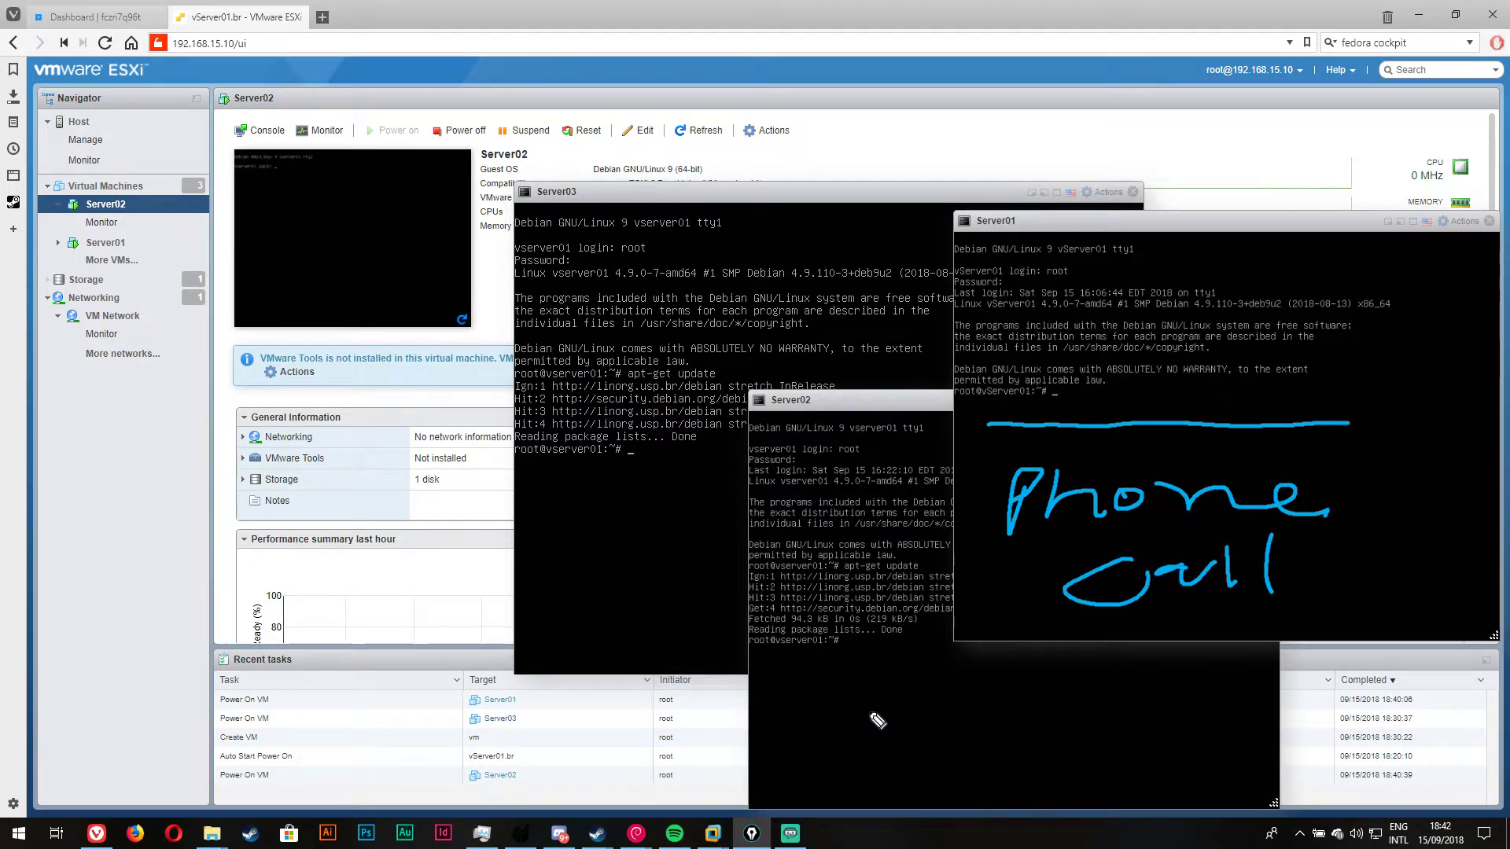
{"action": "mouse_move", "coordinate": [835, 695]}
{"action": "left_mouse_down"}
{"action": "mouse_move", "coordinate": [883, 690]}
{"action": "mouse_move", "coordinate": [890, 732]}
{"action": "mouse_move", "coordinate": [873, 712]}
{"action": "mouse_move", "coordinate": [848, 718]}
{"action": "mouse_move", "coordinate": [926, 722]}
{"action": "mouse_move", "coordinate": [958, 684]}
{"action": "mouse_move", "coordinate": [1039, 740]}
{"action": "left_mouse_up"}
{"action": "mouse_move", "coordinate": [1022, 664]}
{"action": "left_mouse_down"}
{"action": "mouse_move", "coordinate": [1083, 714]}
{"action": "mouse_move", "coordinate": [1110, 688]}
{"action": "left_mouse_up"}
{"action": "mouse_move", "coordinate": [1110, 657]}
{"action": "left_mouse_down"}
{"action": "mouse_move", "coordinate": [1115, 727]}
{"action": "mouse_move", "coordinate": [1266, 637]}
{"action": "left_mouse_up"}
{"action": "left_click_drag", "start_coordinate": [1242, 676], "coordinate": [1305, 669]}
{"action": "mouse_move", "coordinate": [1052, 757]}
{"action": "left_mouse_down"}
{"action": "mouse_move", "coordinate": [1054, 796]}
{"action": "mouse_move", "coordinate": [1347, 717]}
{"action": "left_mouse_up"}
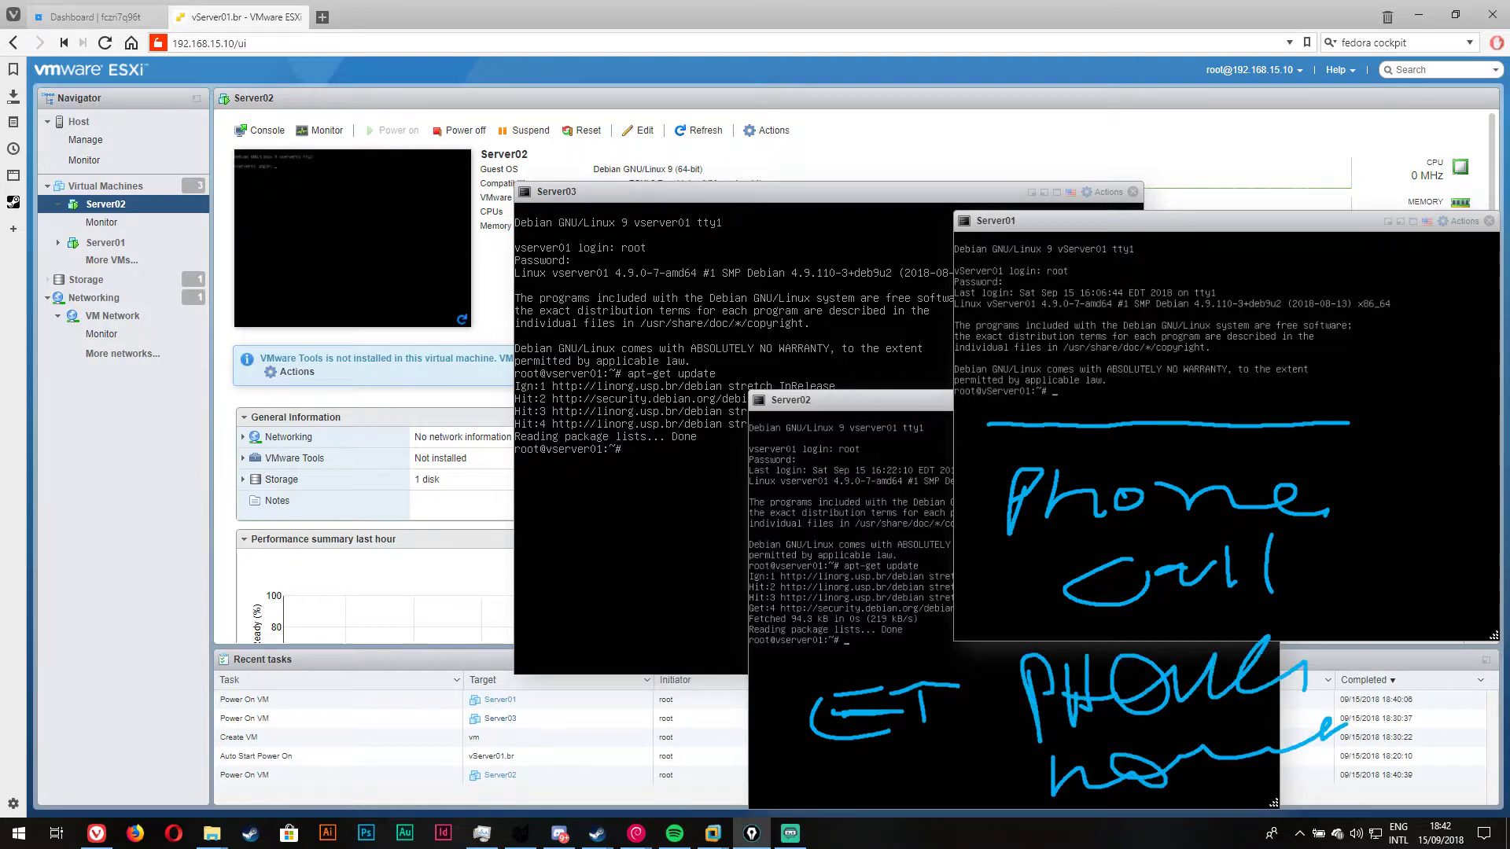
{"action": "key", "text": "Escape"}
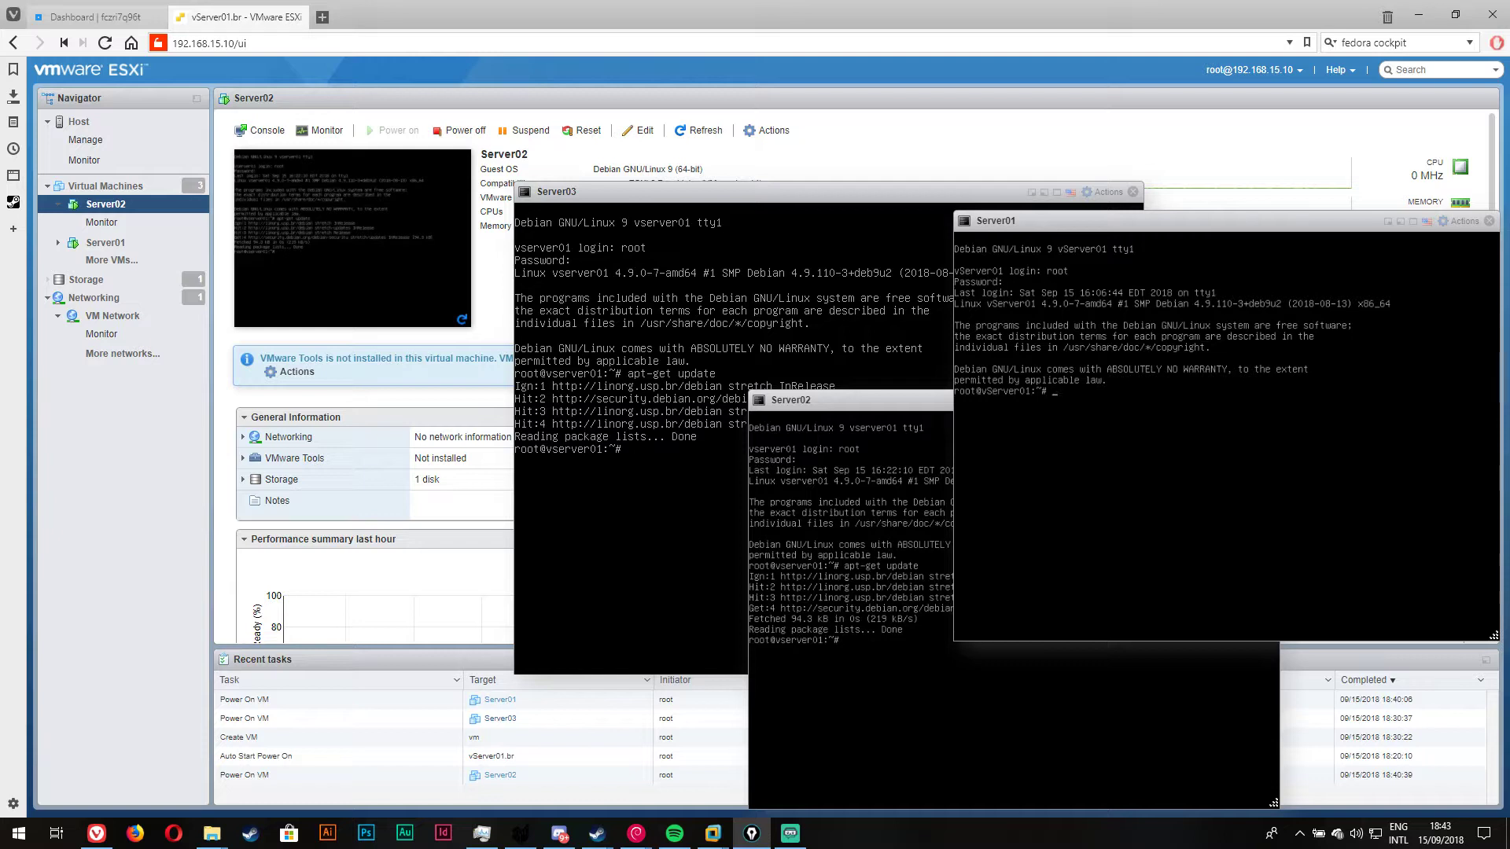
Step: Show the host summary, rearrange the three console windows, and open the Virtual Machines list
{"action": "left_click", "coordinate": [115, 125]}
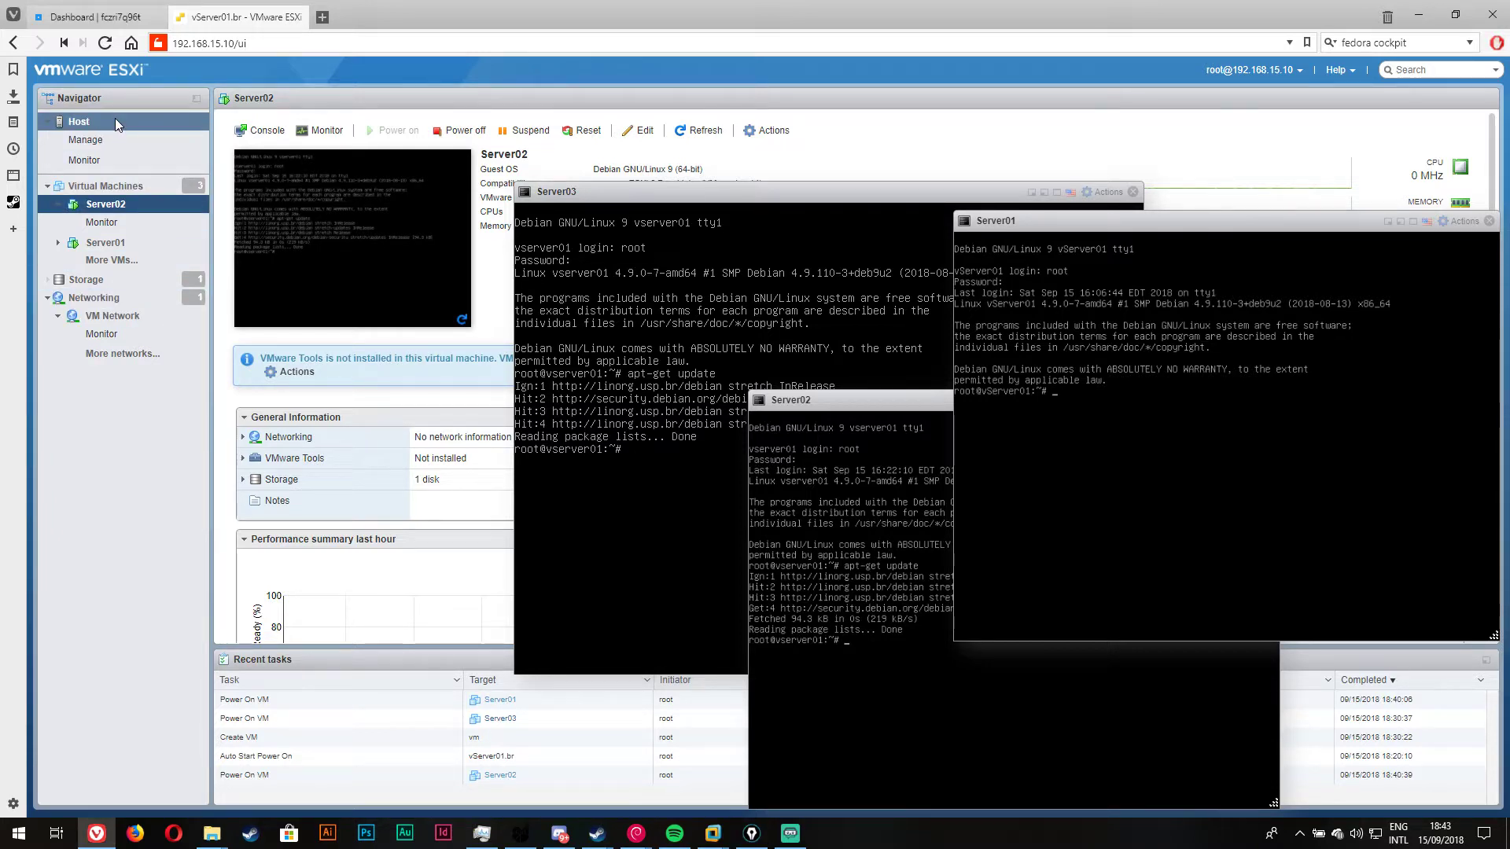
{"action": "left_click_drag", "start_coordinate": [742, 192], "coordinate": [431, 201]}
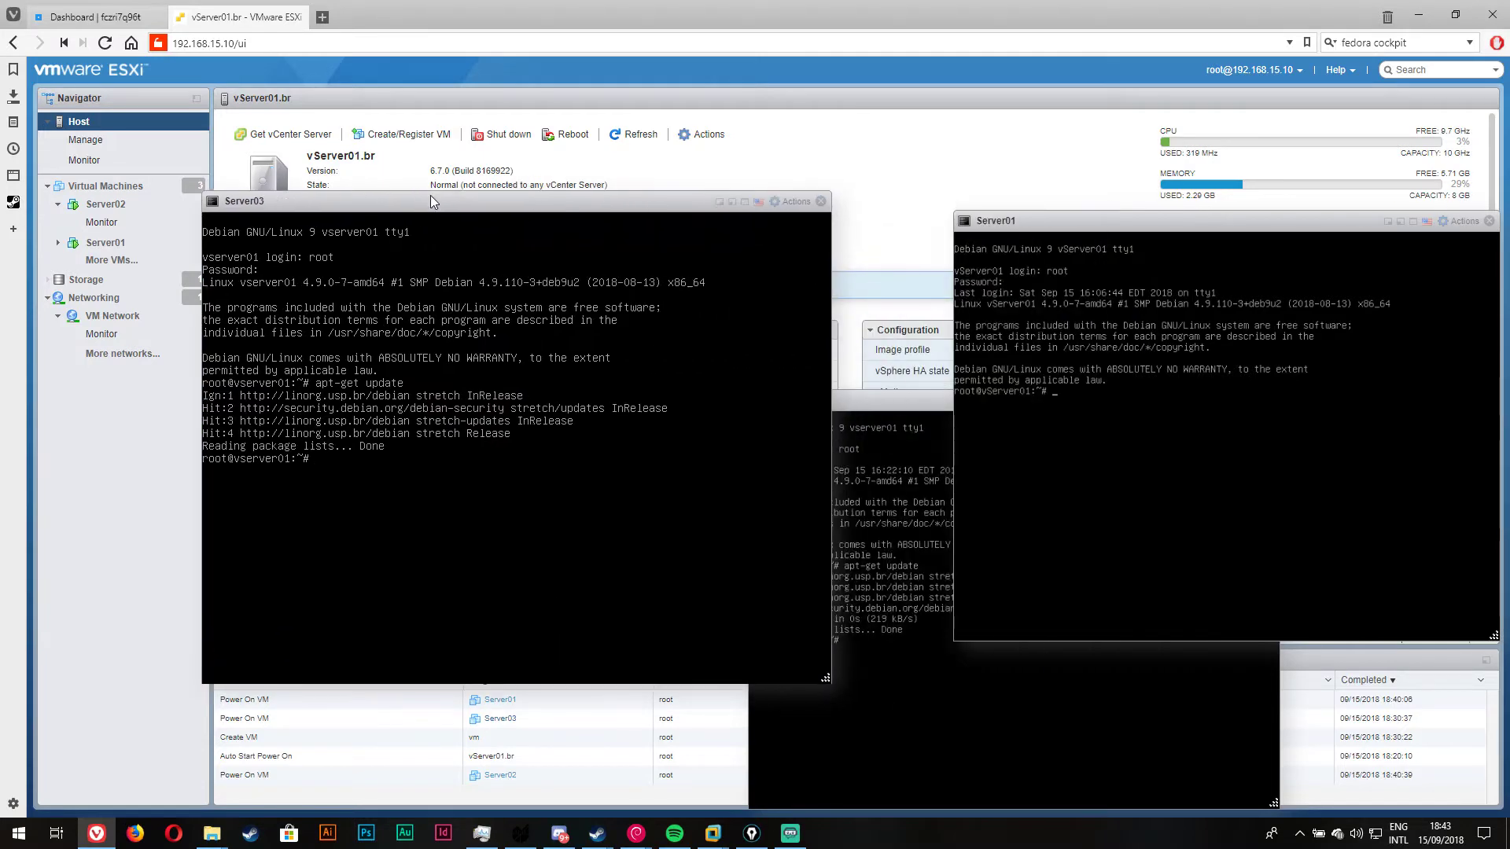
{"action": "left_click_drag", "start_coordinate": [1145, 224], "coordinate": [433, 217]}
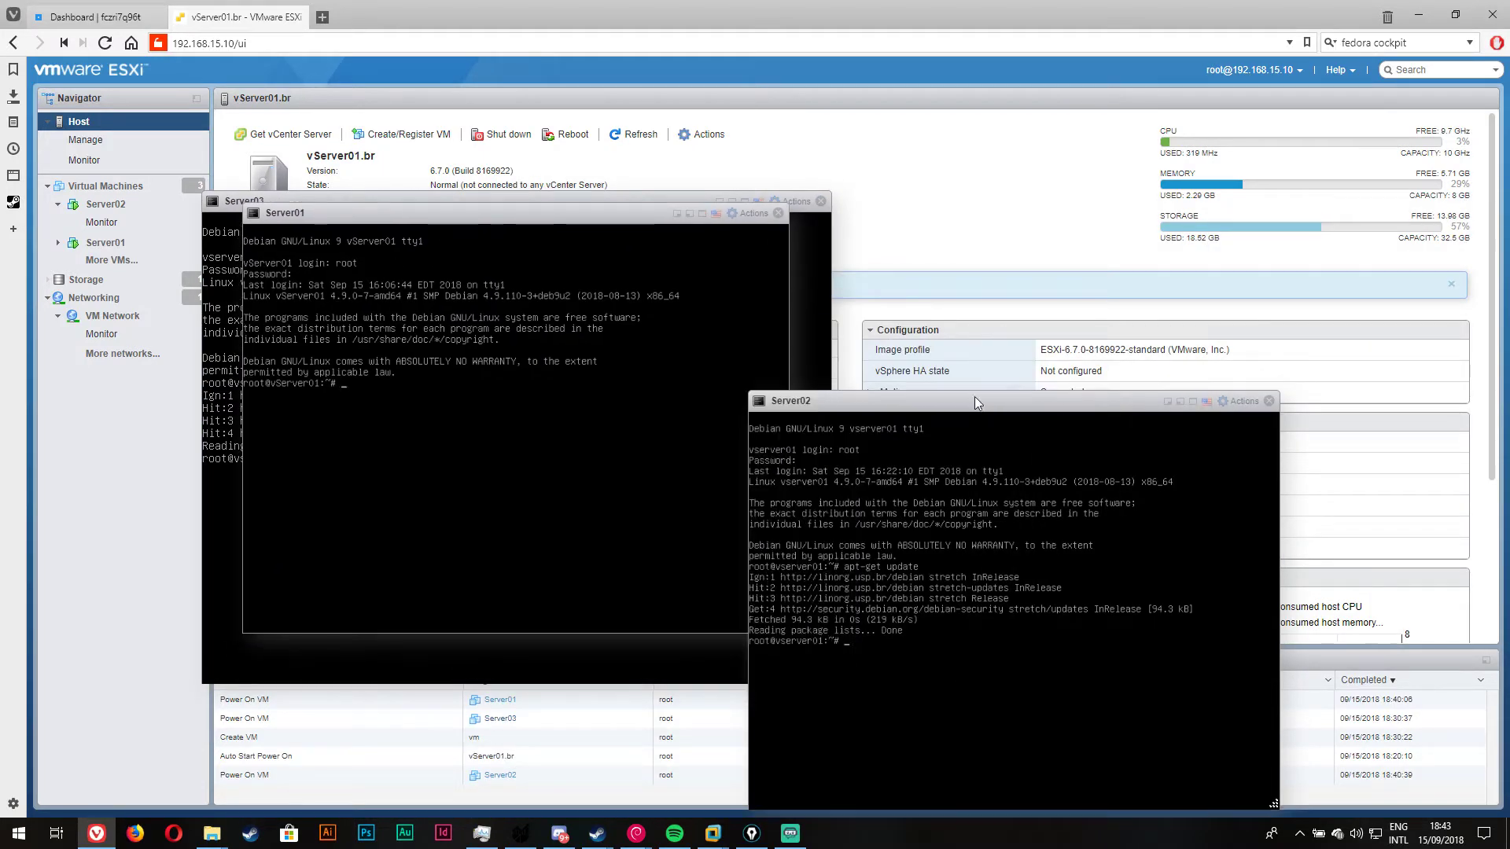
{"action": "left_click_drag", "start_coordinate": [975, 396], "coordinate": [492, 260]}
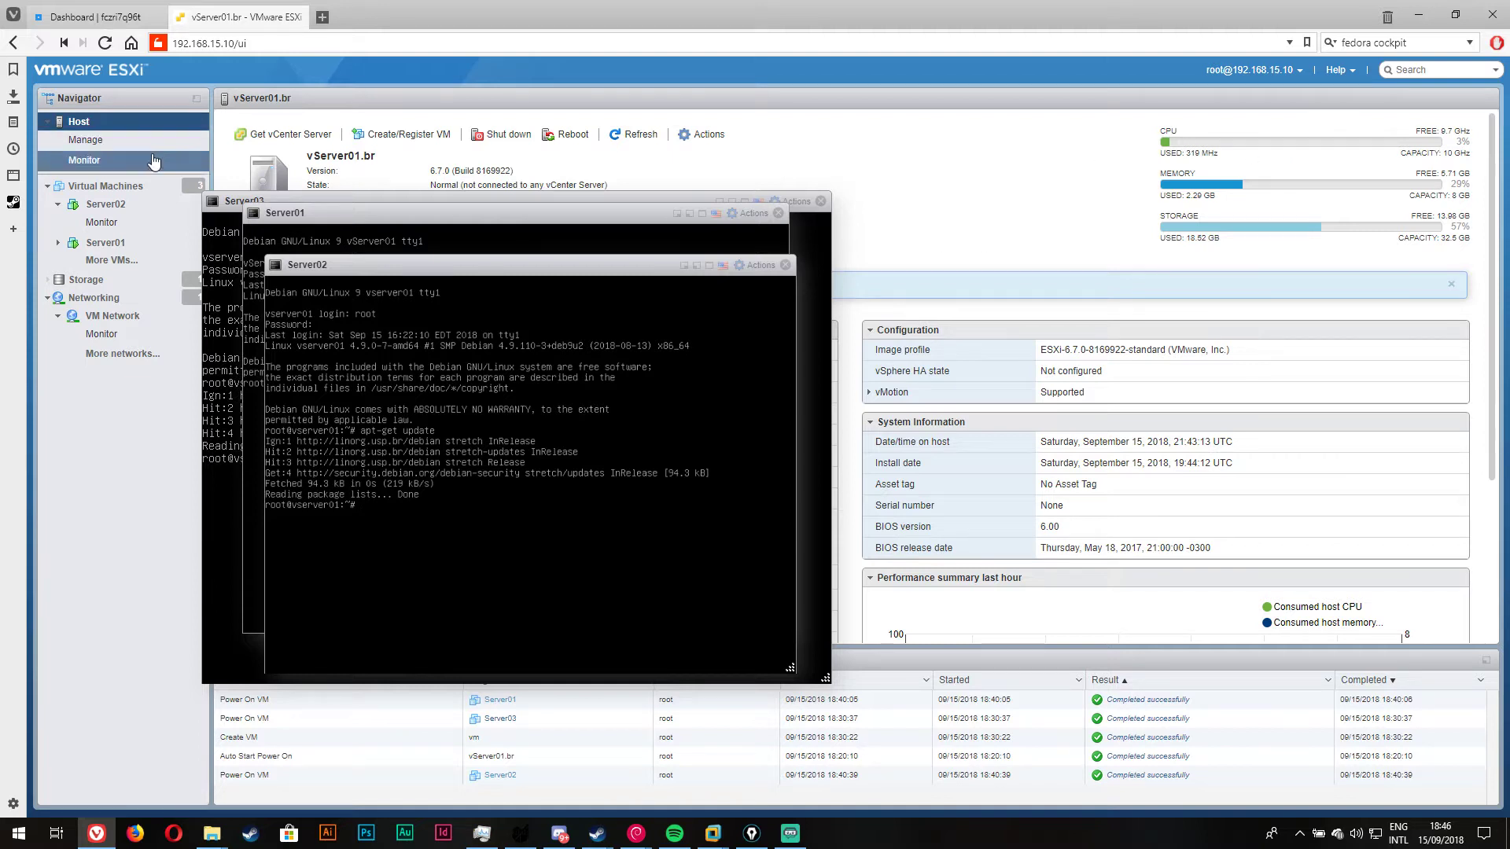
{"action": "left_click", "coordinate": [141, 186]}
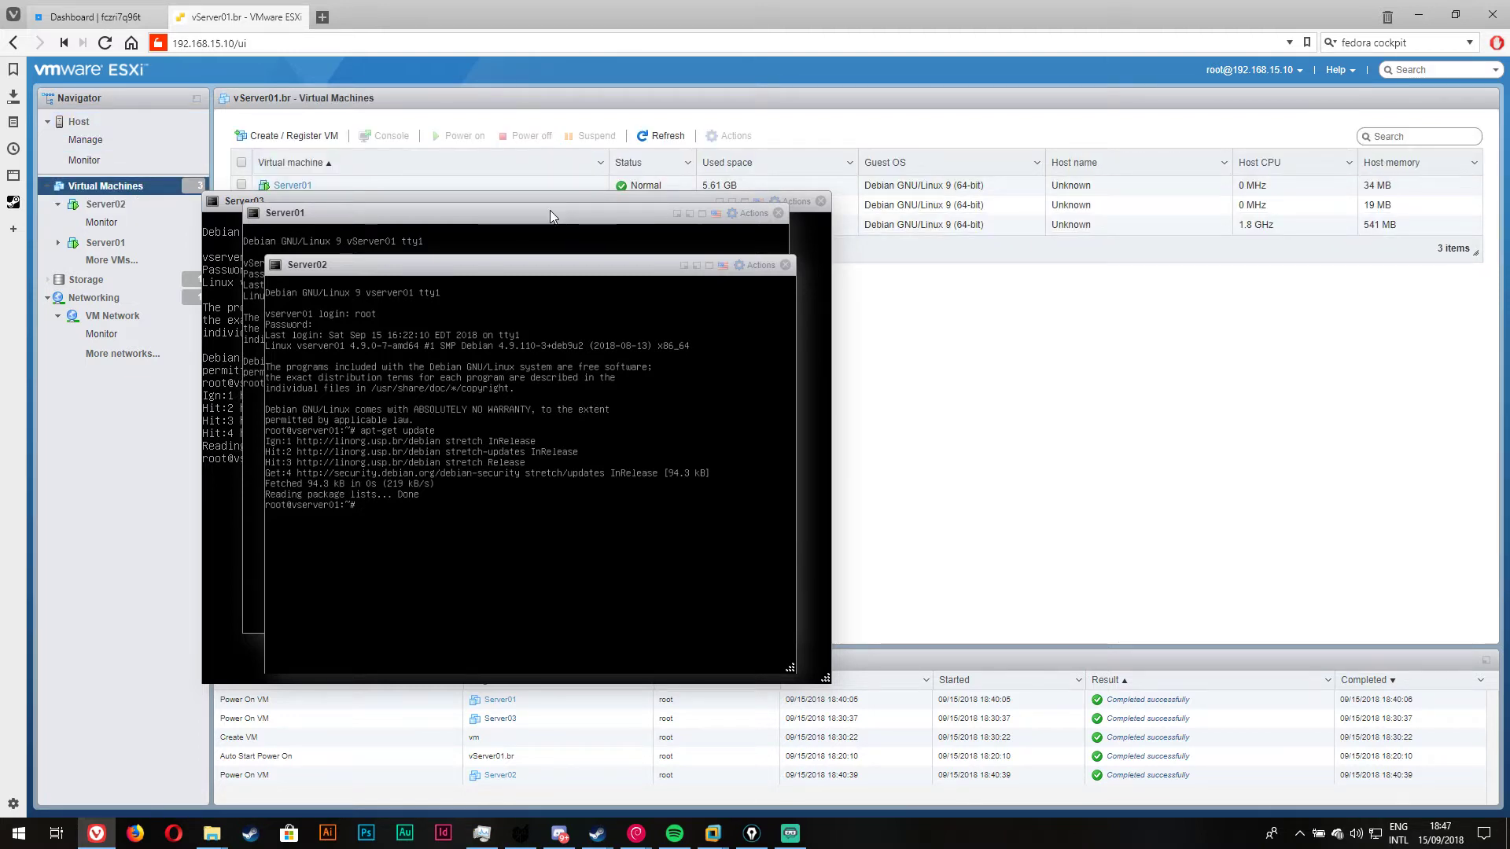
Step: Select Server01 and Server02 together and open Permissions from their context menu
{"action": "left_click_drag", "start_coordinate": [550, 210], "coordinate": [576, 290]}
{"action": "left_click_drag", "start_coordinate": [573, 185], "coordinate": [597, 209]}
{"action": "left_click_drag", "start_coordinate": [611, 207], "coordinate": [814, 324]}
{"action": "right_click", "coordinate": [762, 199]}
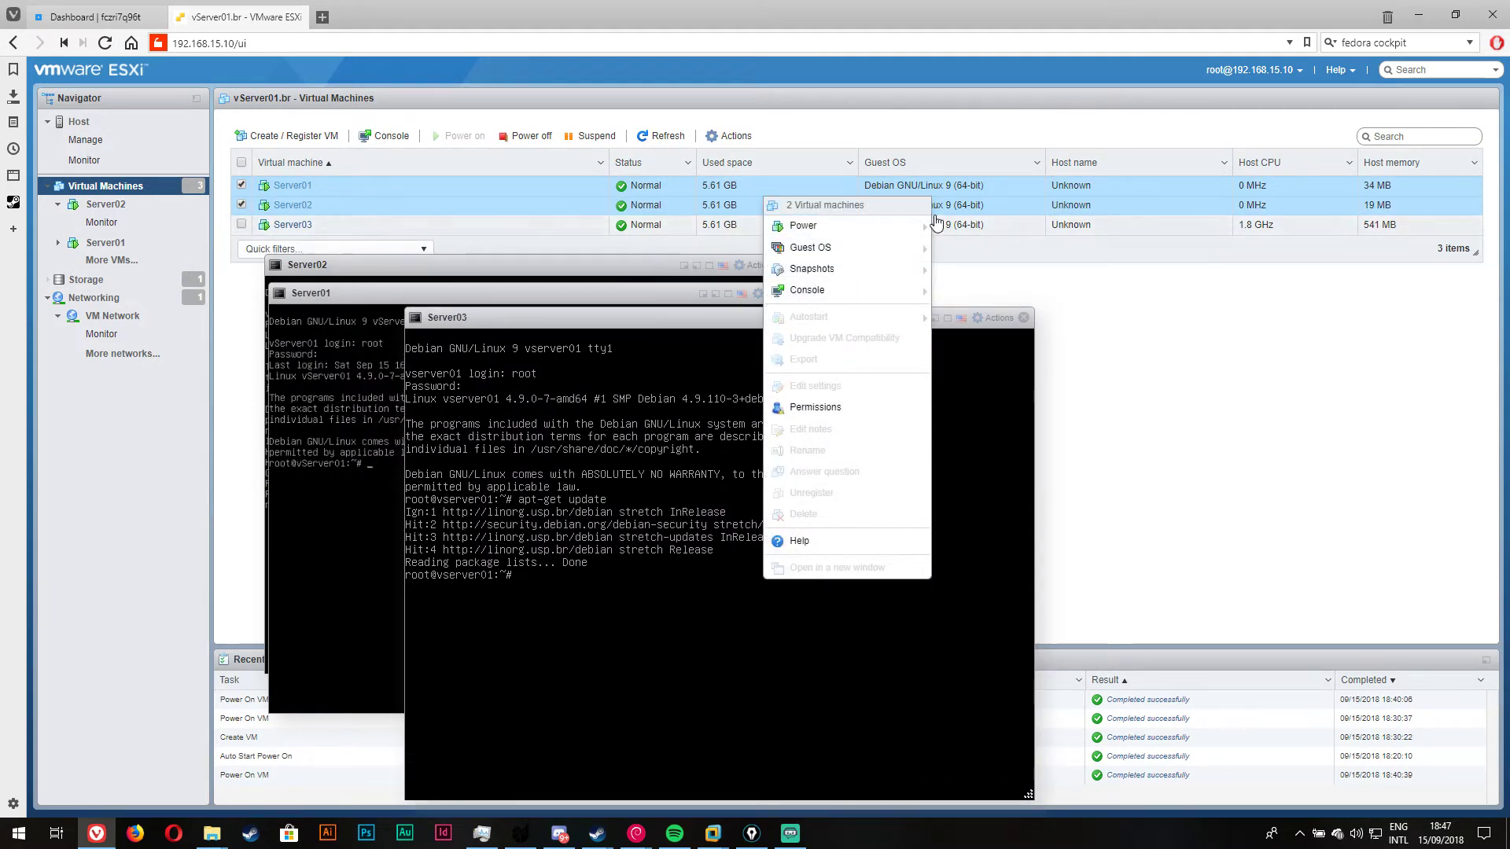
{"action": "mouse_move", "coordinate": [853, 303]}
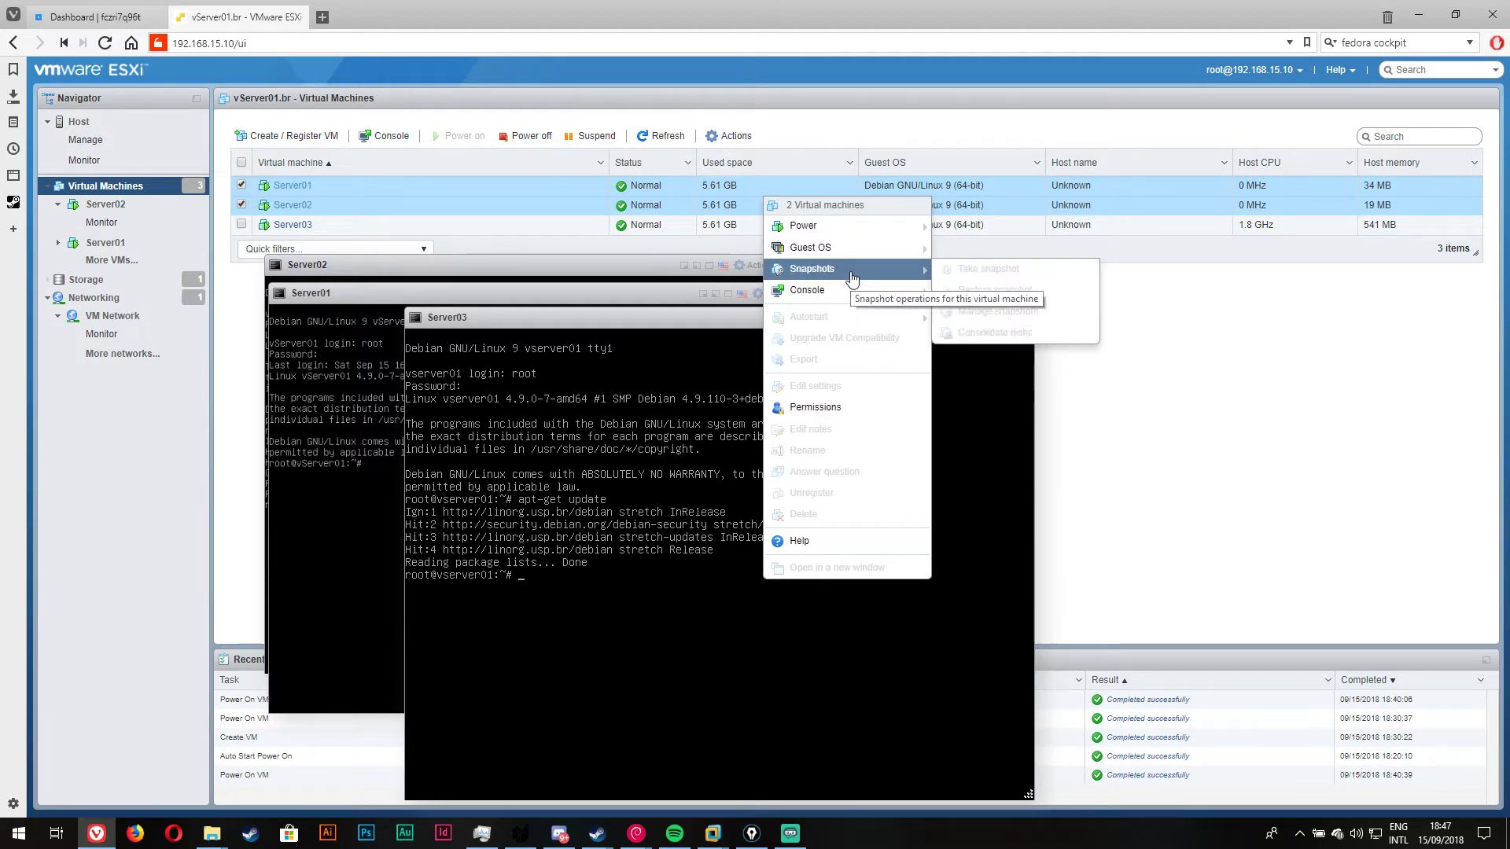
{"action": "mouse_move", "coordinate": [857, 248]}
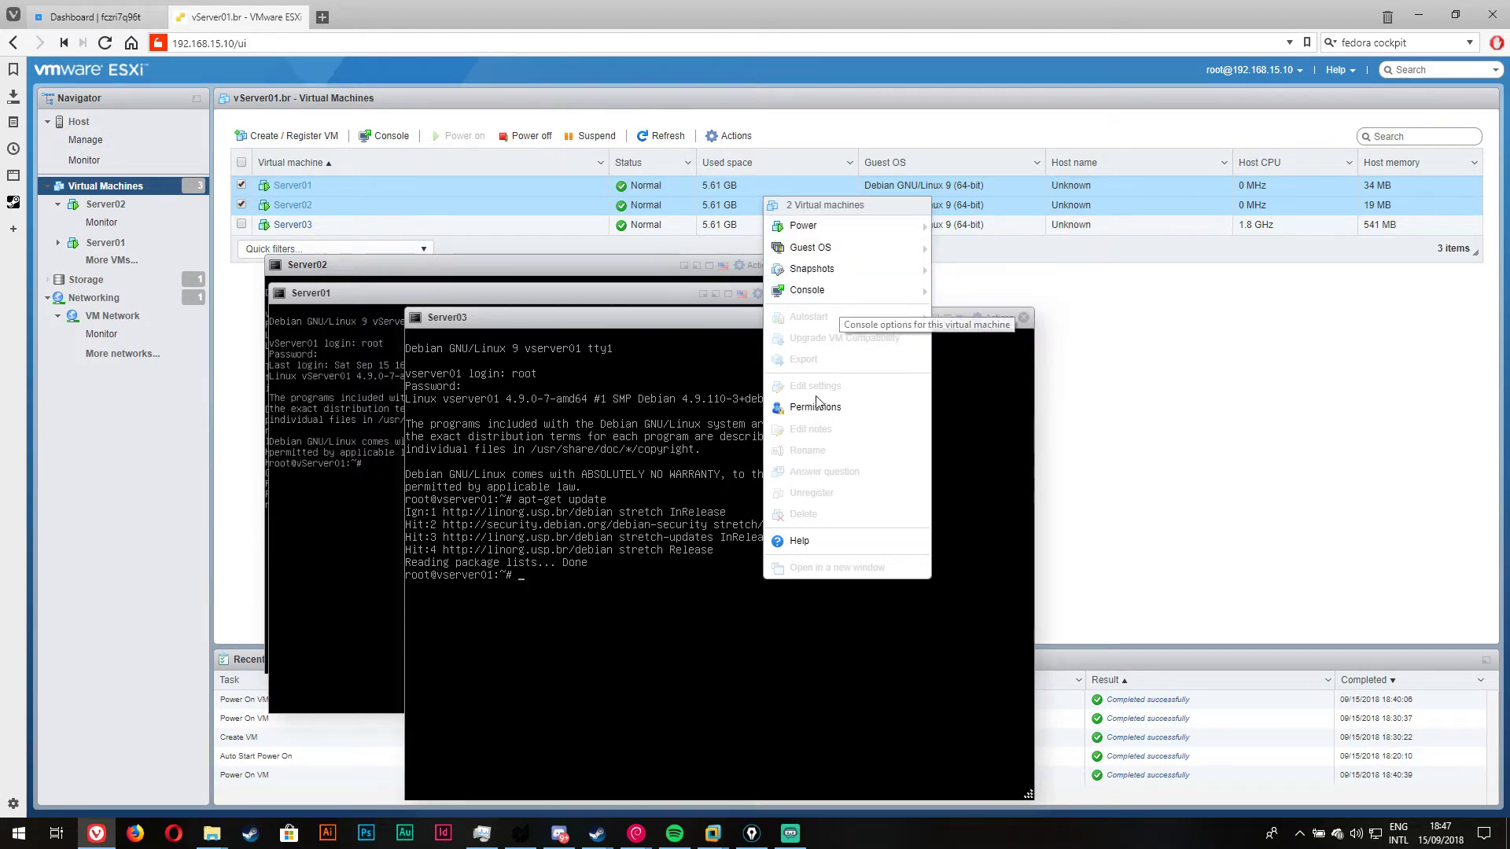
{"action": "left_click", "coordinate": [846, 407]}
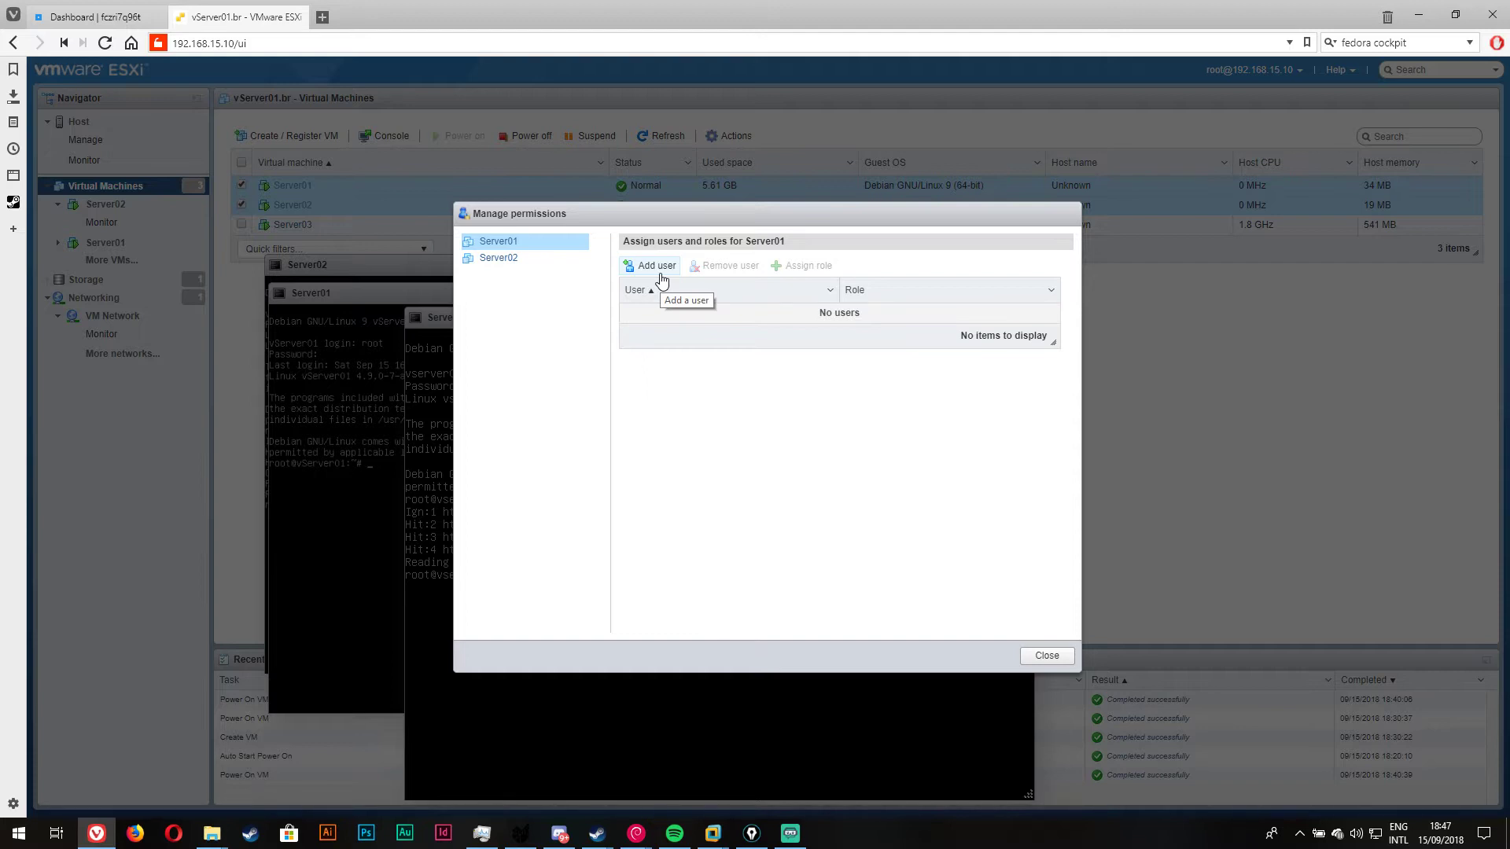
Step: Close Manage permissions and all three VM consoles, then select Server01 alone
{"action": "left_click", "coordinate": [1057, 659]}
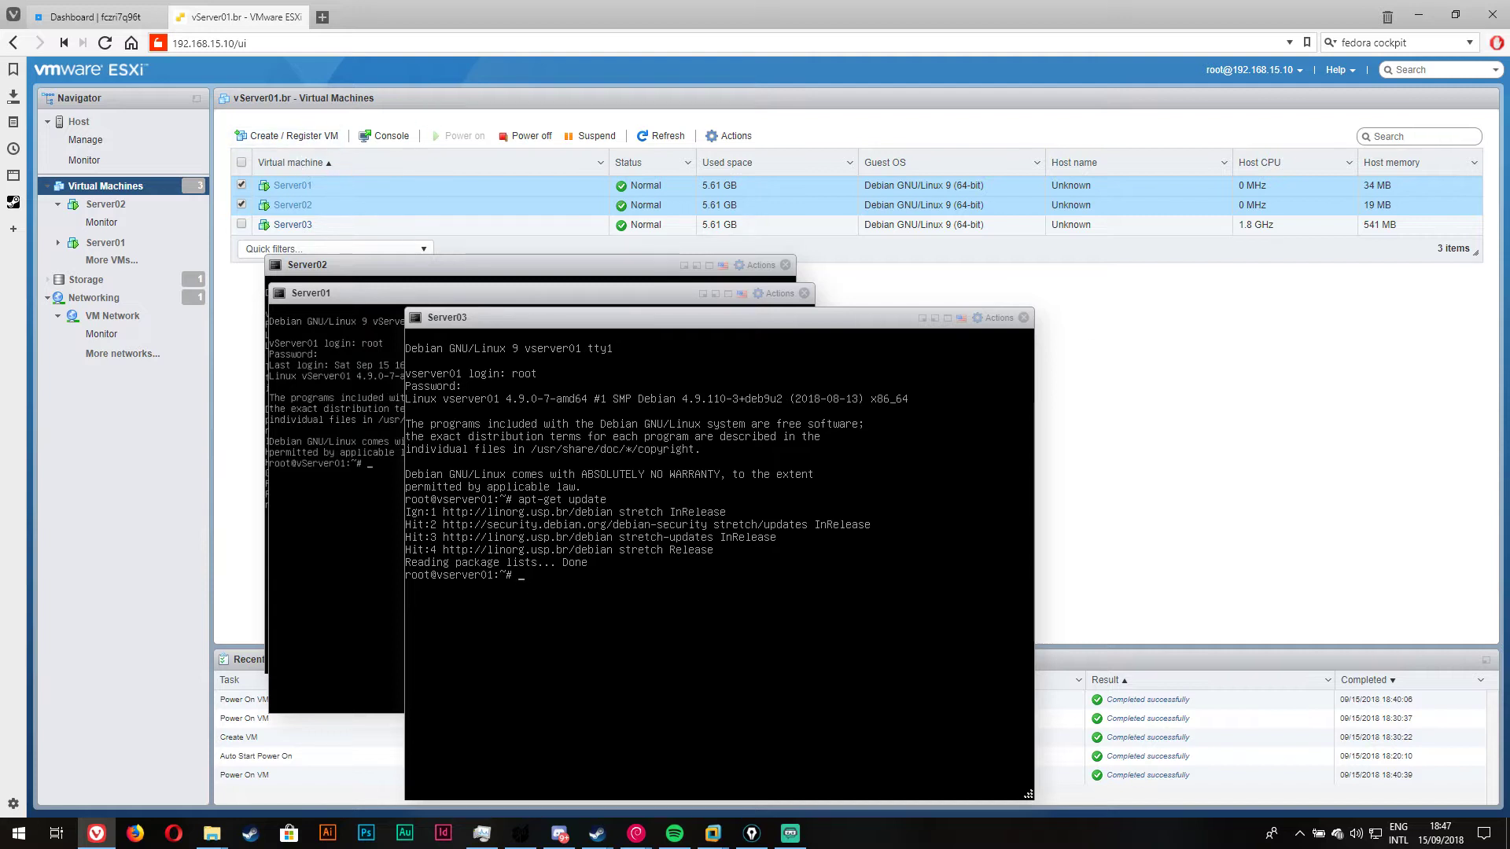
{"action": "left_click", "coordinate": [1023, 318]}
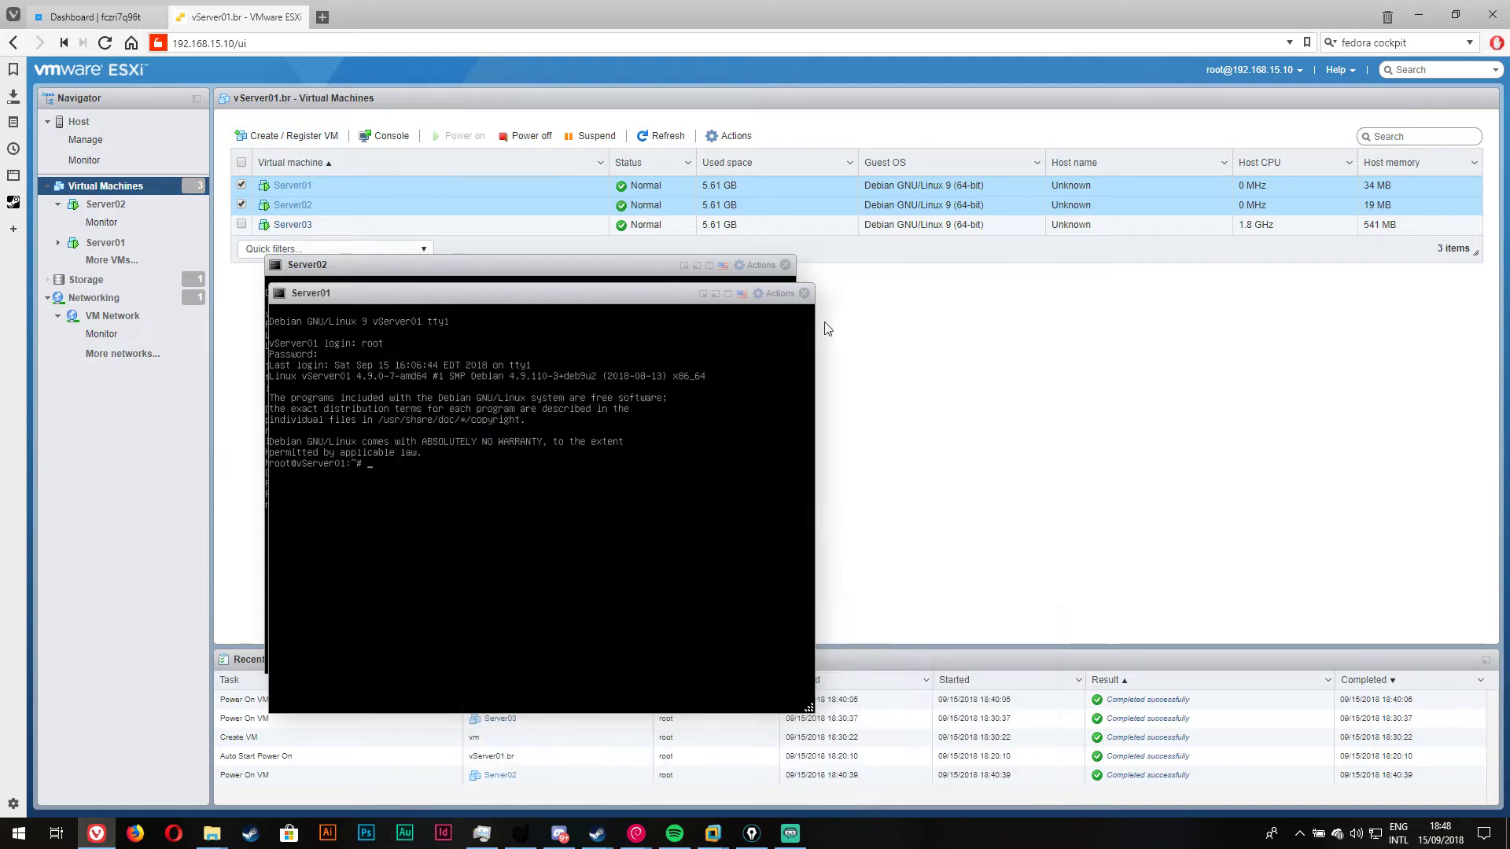
{"action": "left_click", "coordinate": [785, 265]}
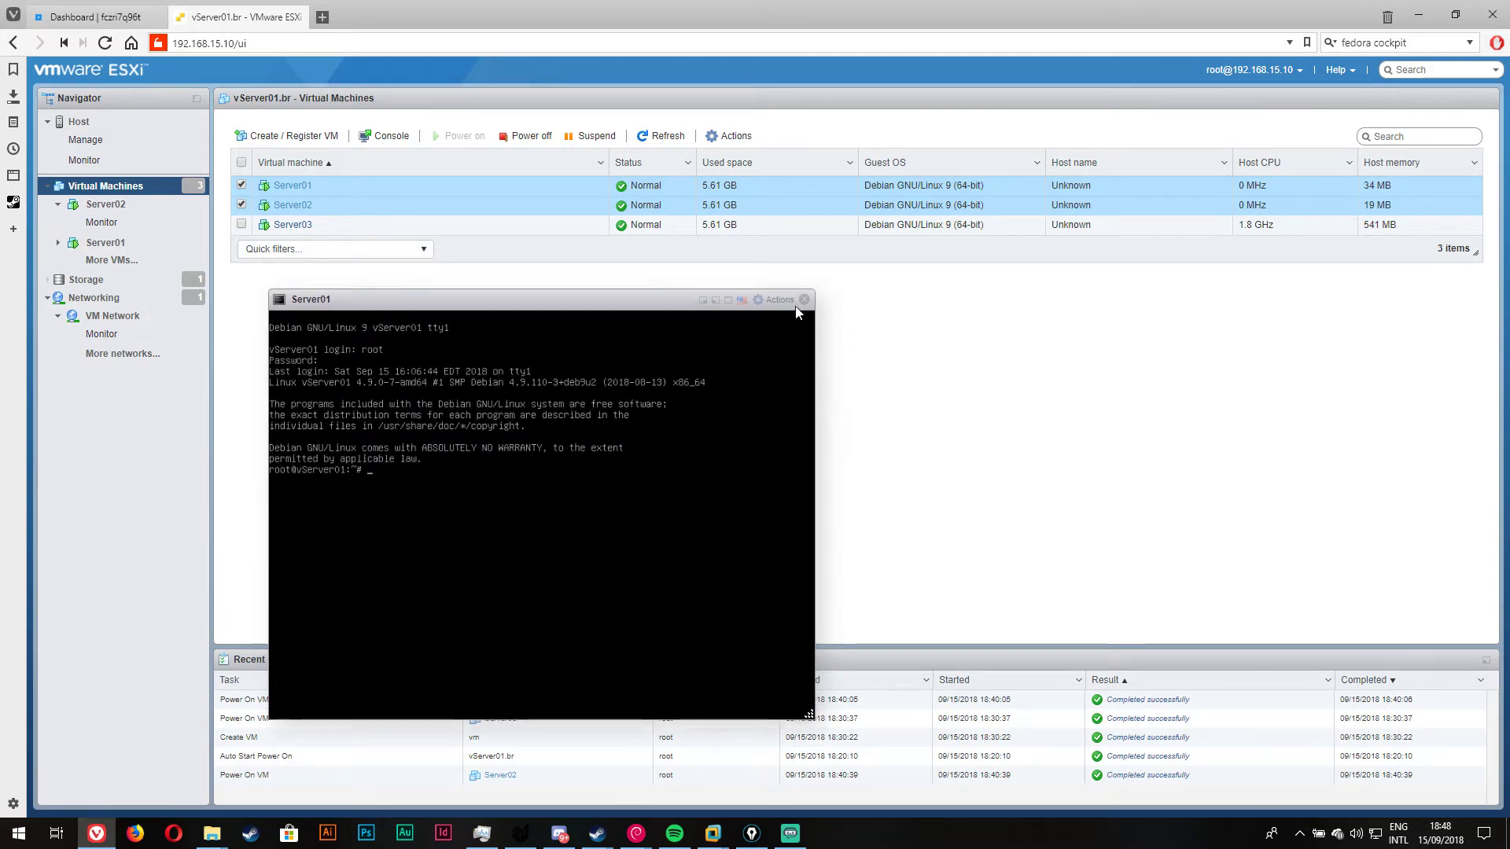
{"action": "left_click", "coordinate": [804, 293]}
{"action": "left_click", "coordinate": [322, 186]}
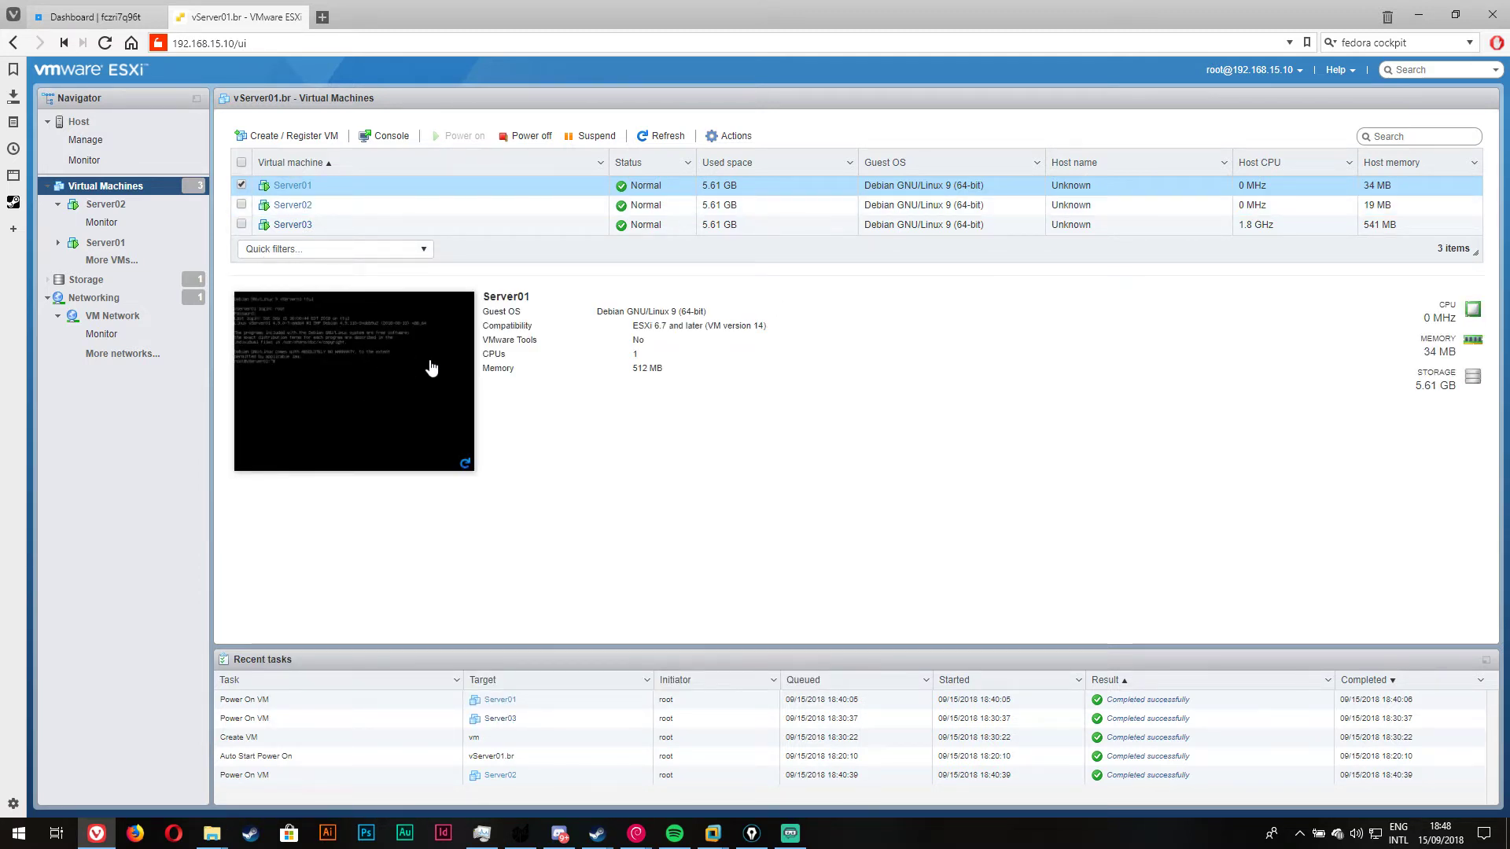
Step: View Server02 and Server03 details, then open the host's Monitor Events page
{"action": "left_click", "coordinate": [444, 207]}
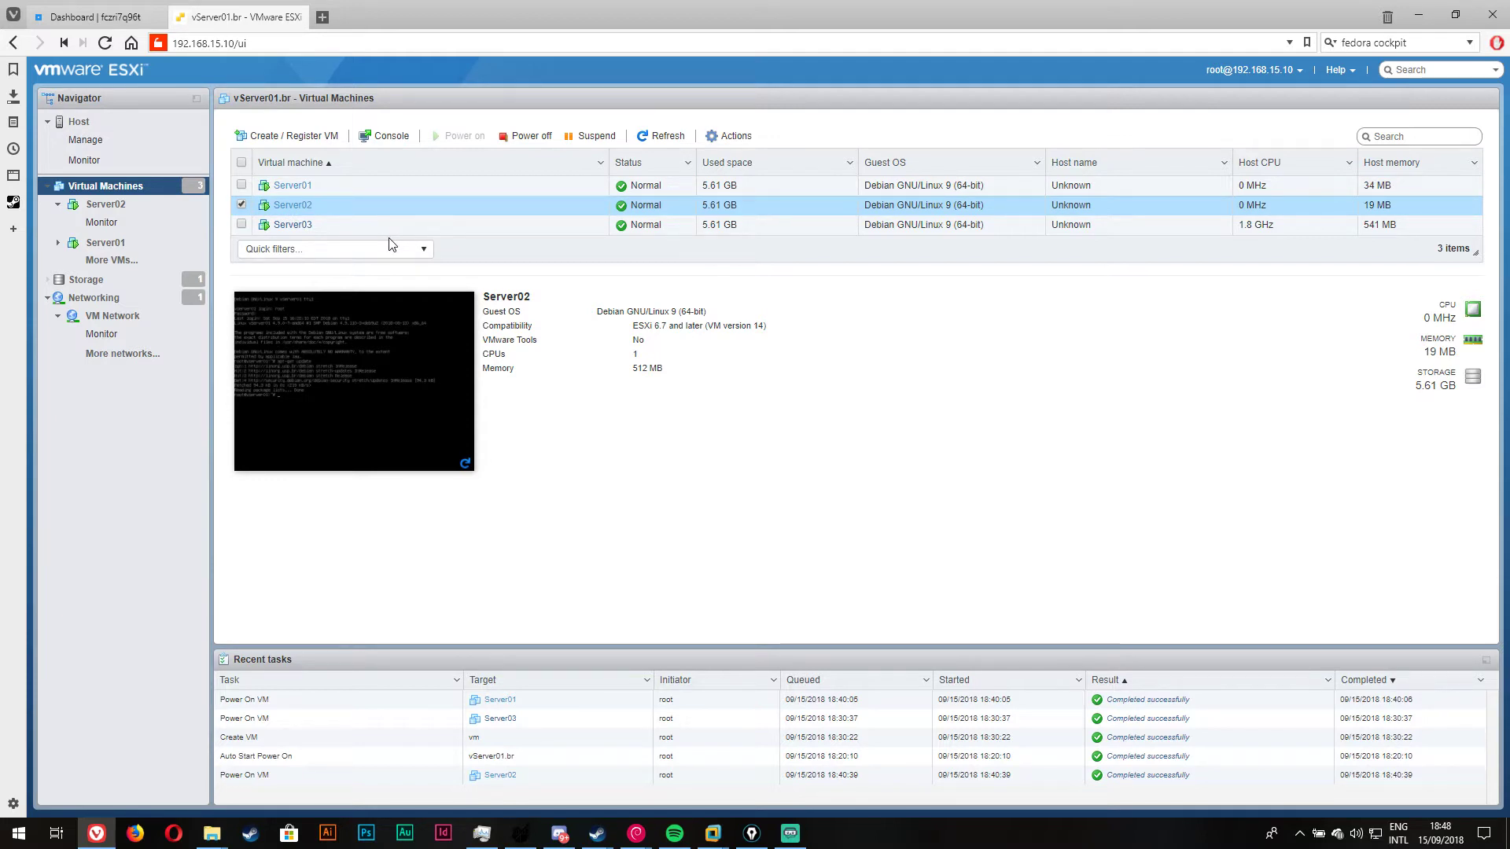
{"action": "left_click", "coordinate": [354, 226]}
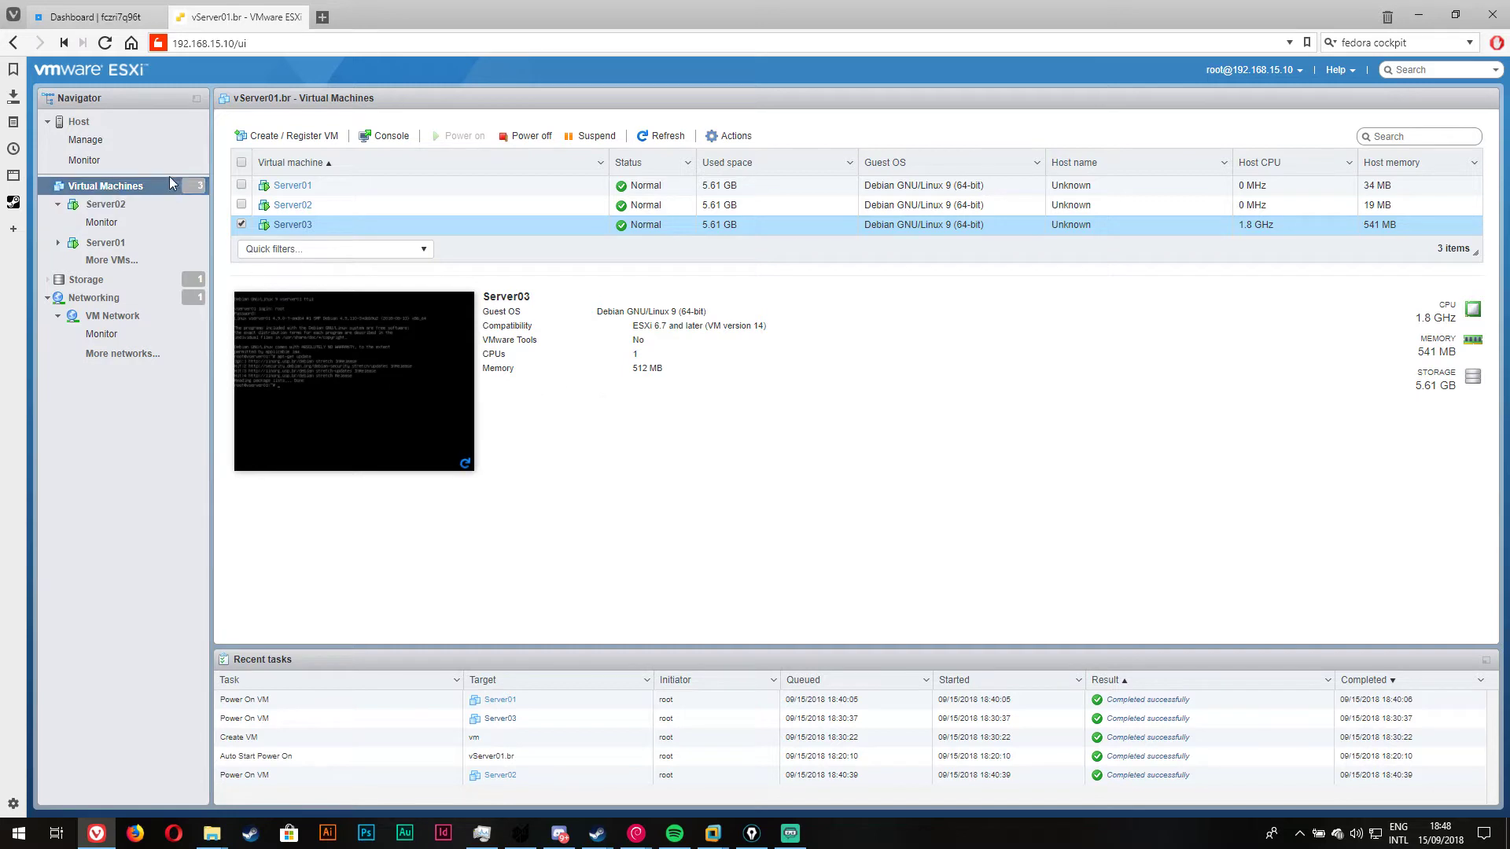
{"action": "left_click", "coordinate": [118, 160]}
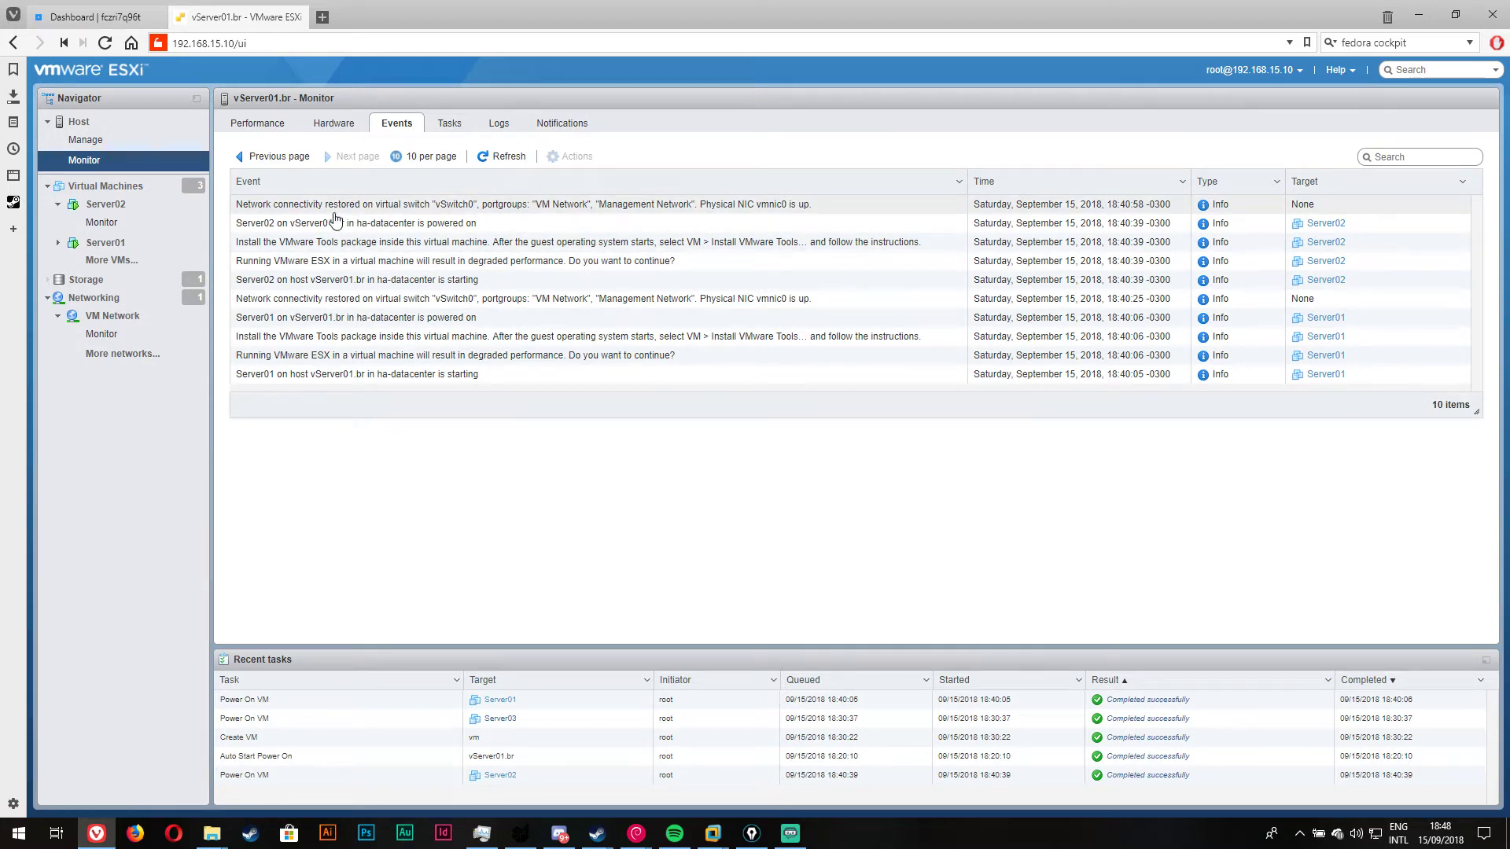
Step: Check the host's hardware sensor information and CPU performance chart
{"action": "left_click", "coordinate": [329, 124]}
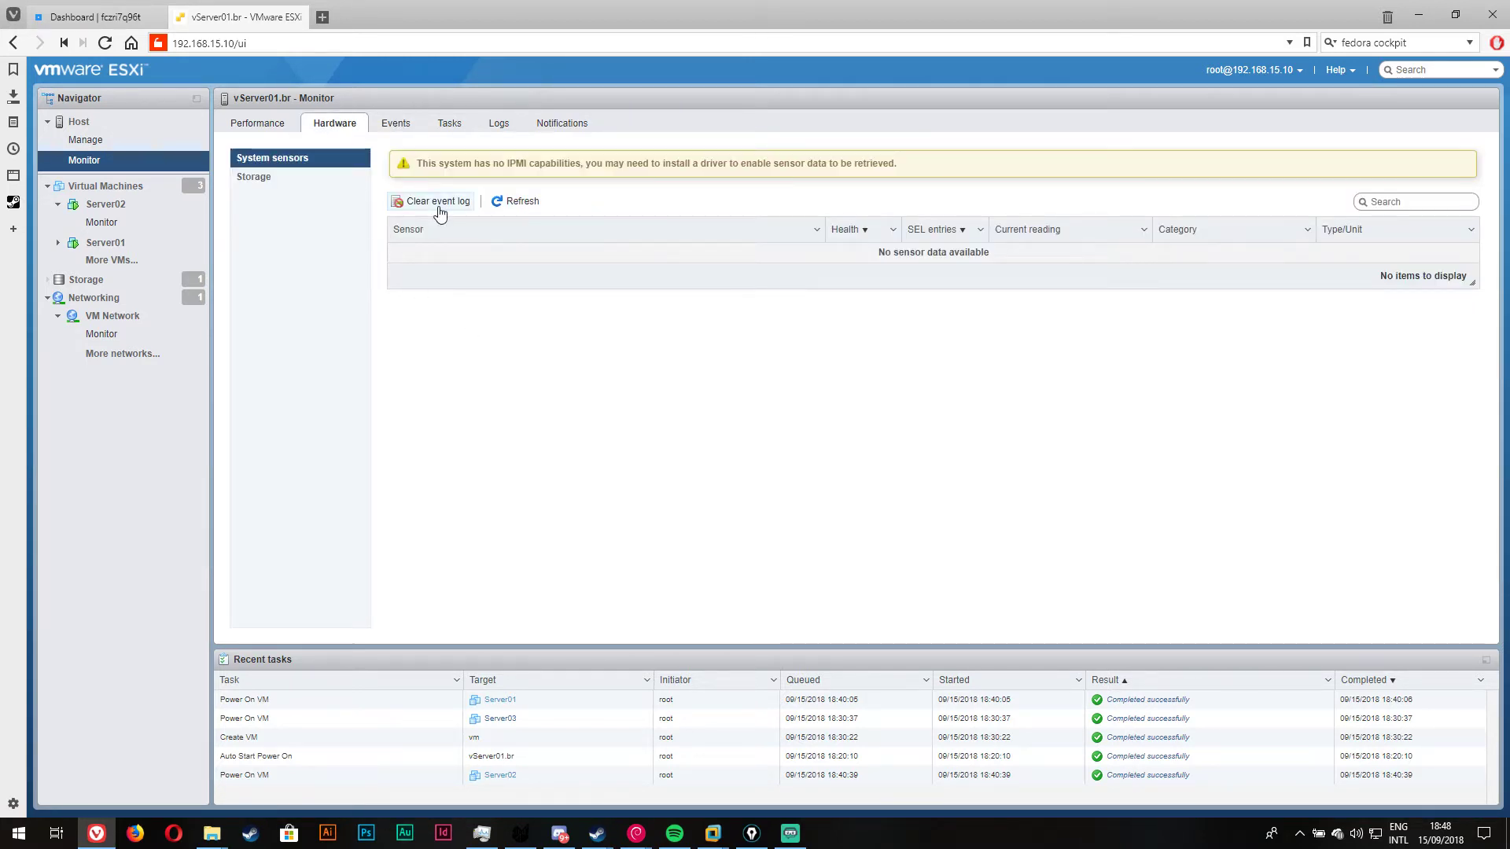
{"action": "left_click", "coordinate": [263, 128]}
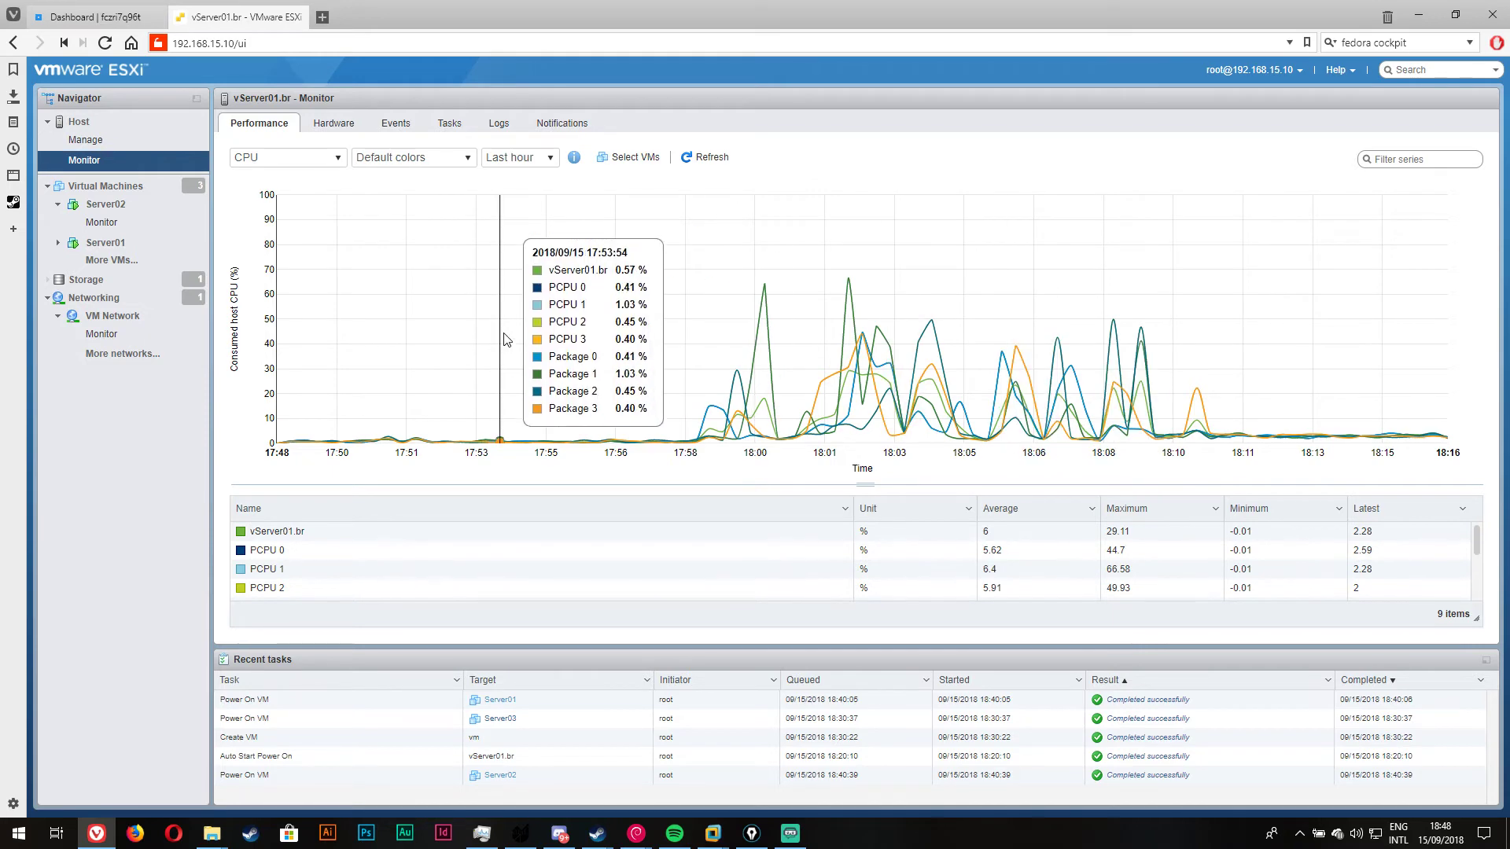
{"action": "scroll", "coordinate": [329, 573], "scroll_direction": "down", "scroll_amount": 3}
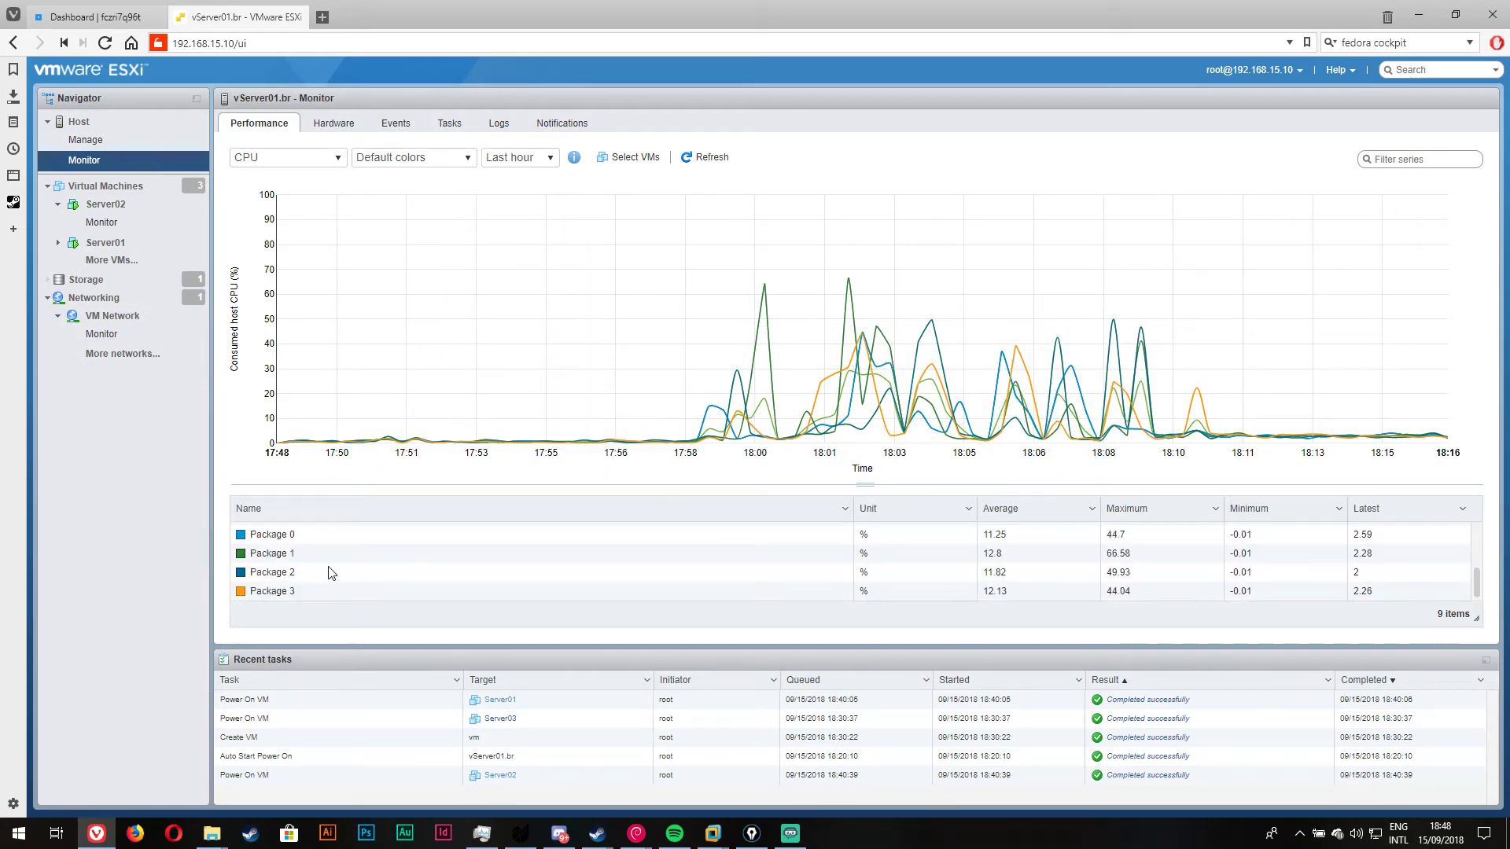
{"action": "scroll", "coordinate": [334, 566], "scroll_direction": "up", "scroll_amount": 3}
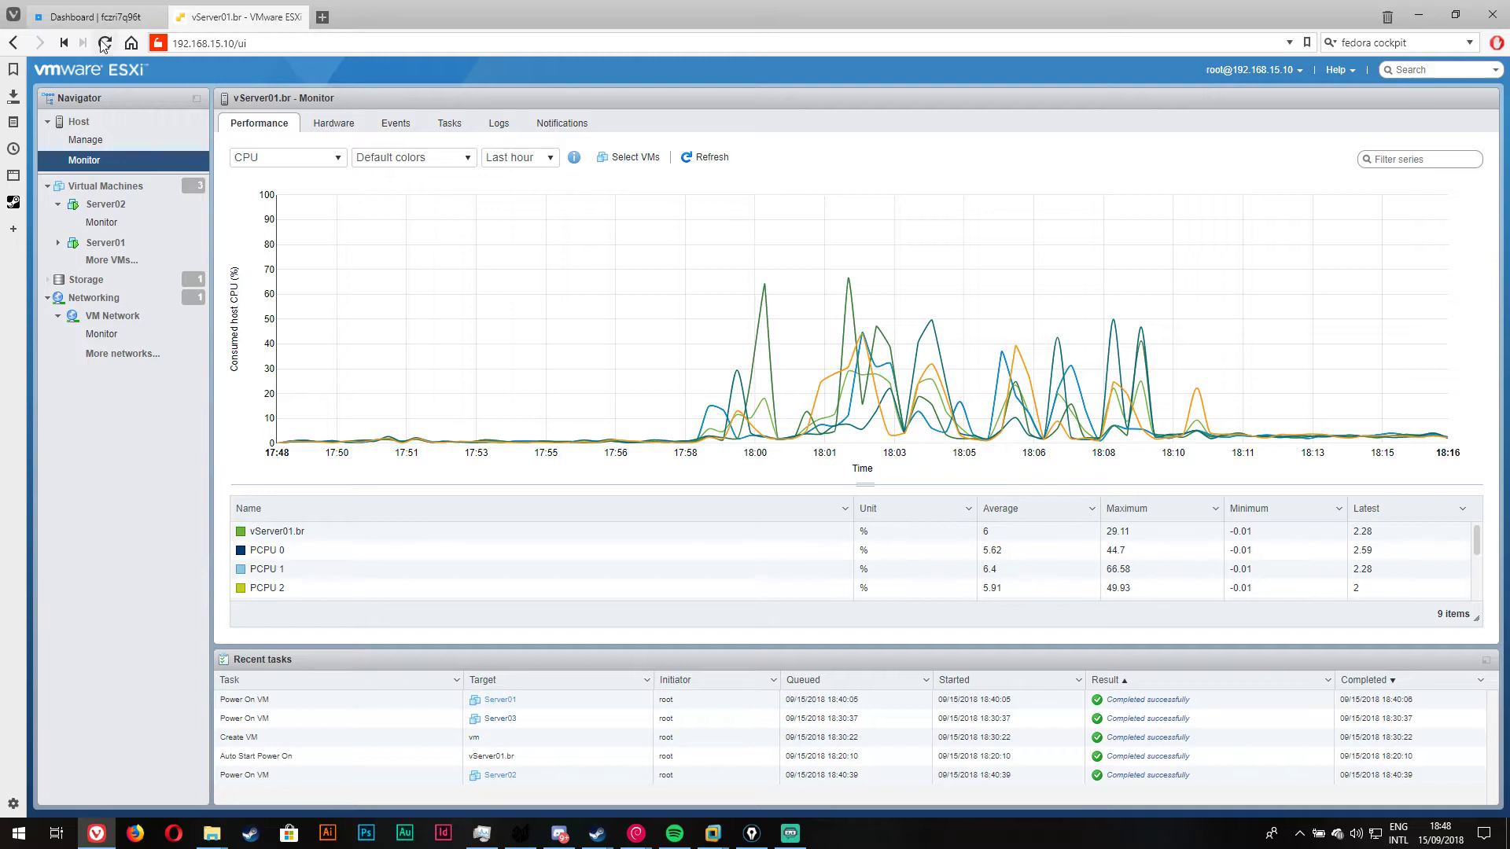
Step: Browse the Hardware, Events, Tasks, Logs and Notifications tabs, then return to Virtual Machines
{"action": "left_click", "coordinate": [334, 123]}
{"action": "left_click", "coordinate": [396, 123]}
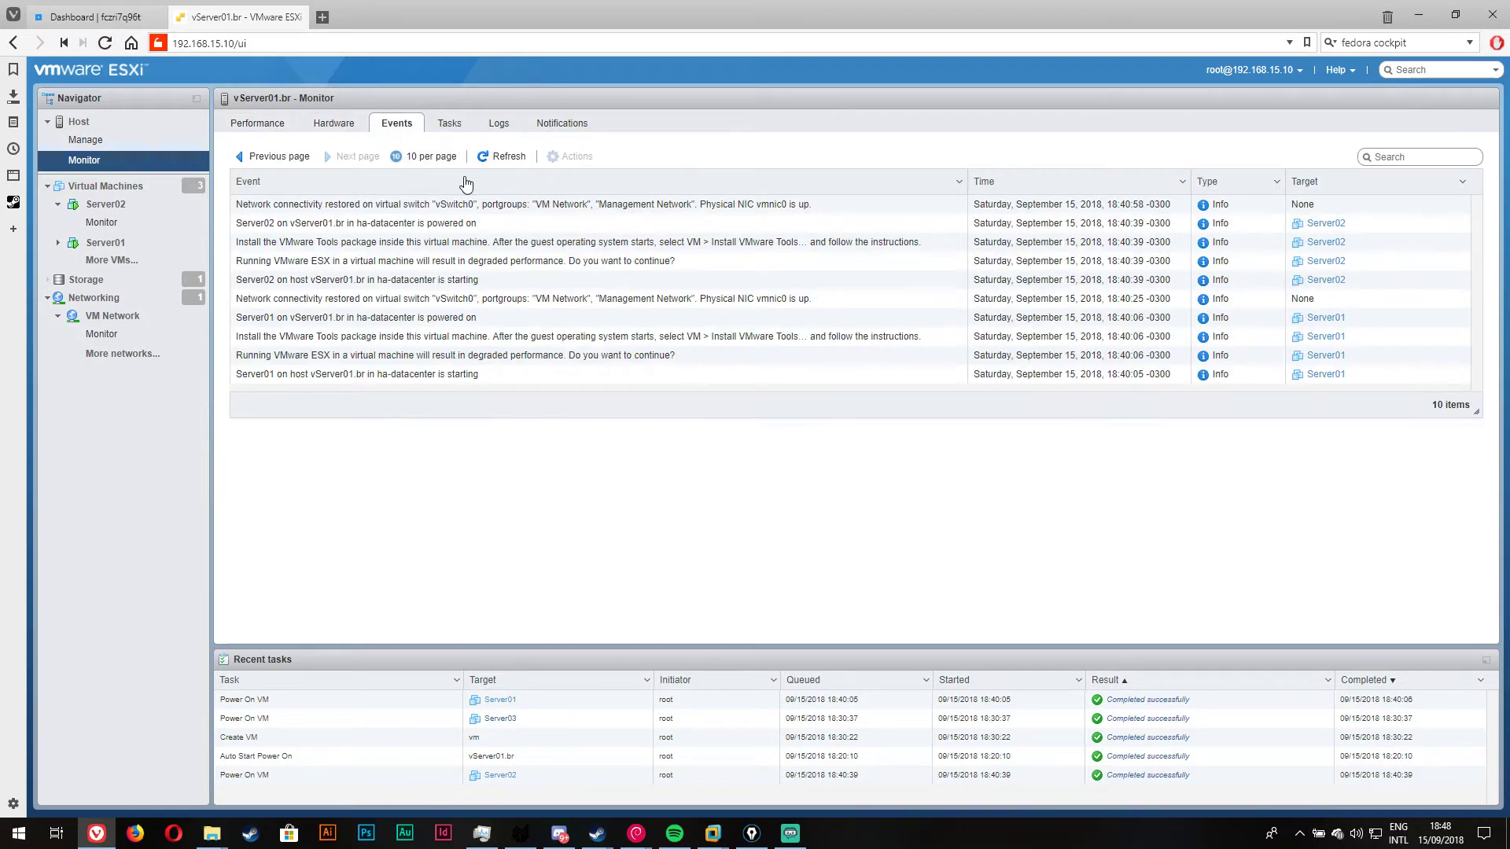
{"action": "left_click", "coordinate": [449, 123]}
{"action": "left_click", "coordinate": [499, 123]}
{"action": "left_click", "coordinate": [564, 122]}
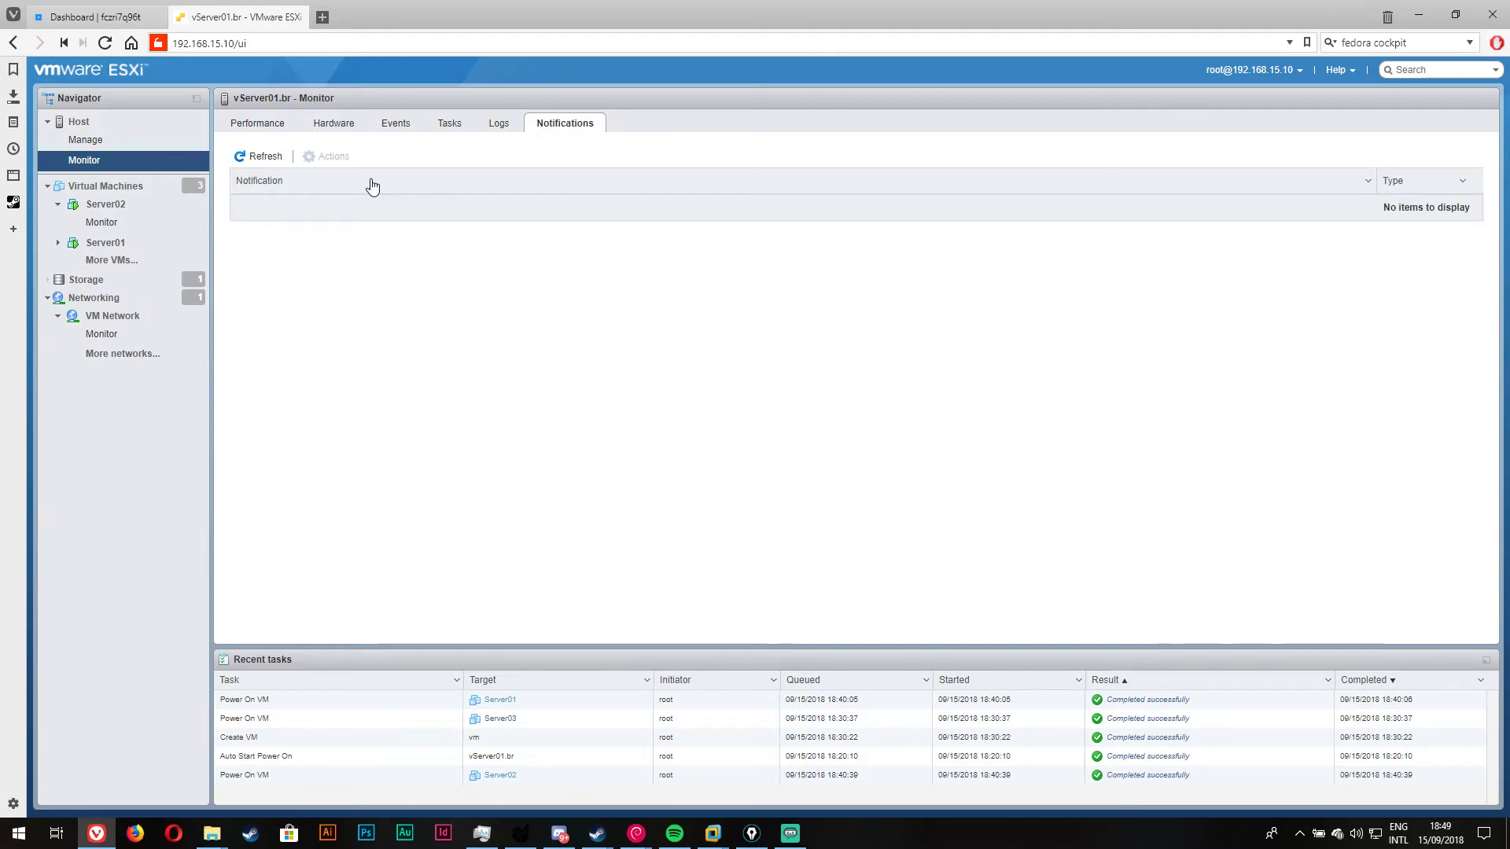
{"action": "left_click", "coordinate": [260, 123]}
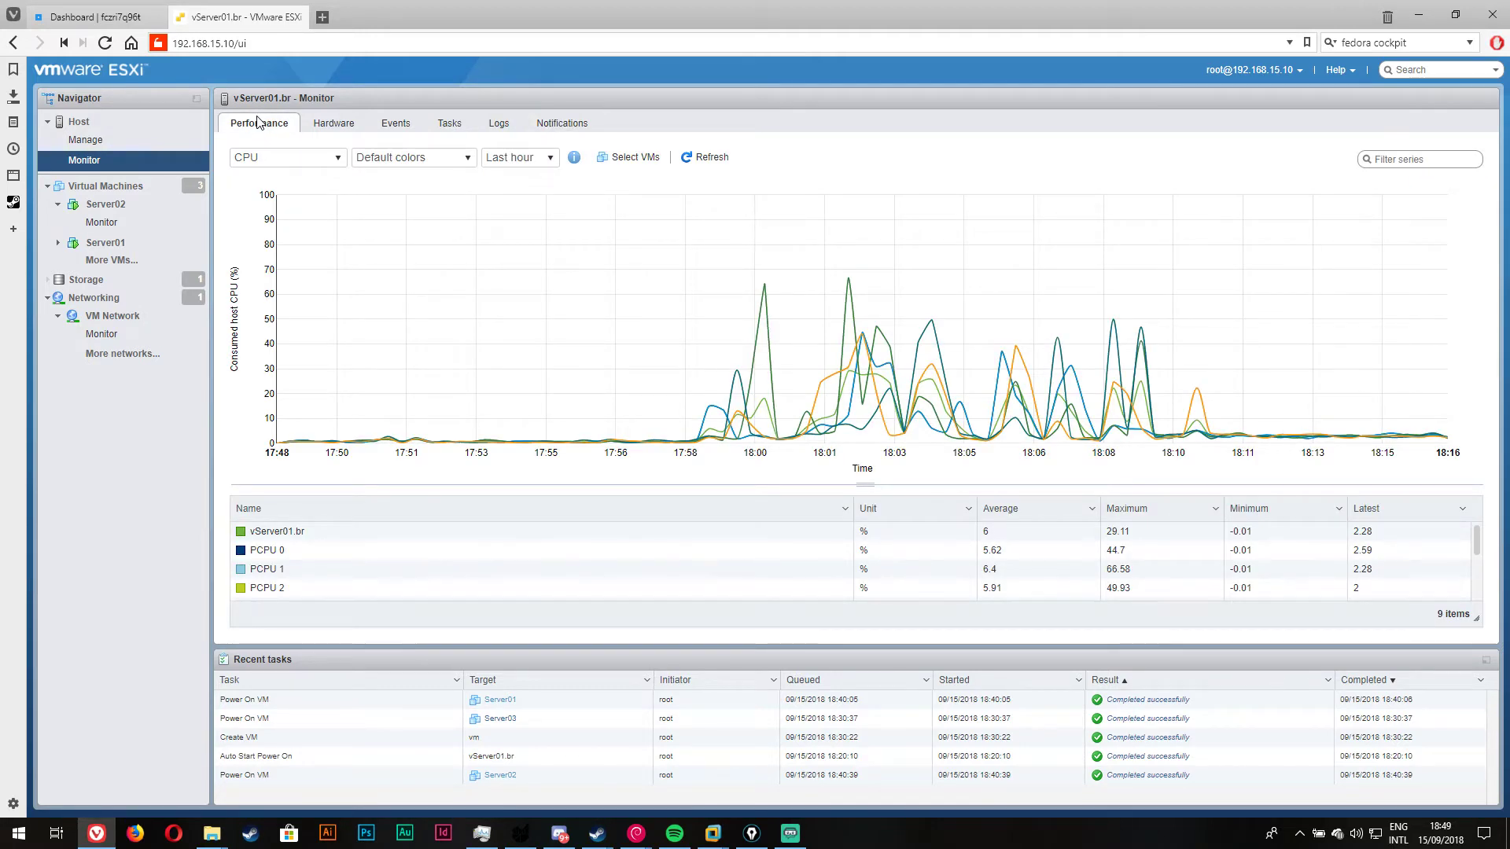
{"action": "left_click", "coordinate": [70, 188]}
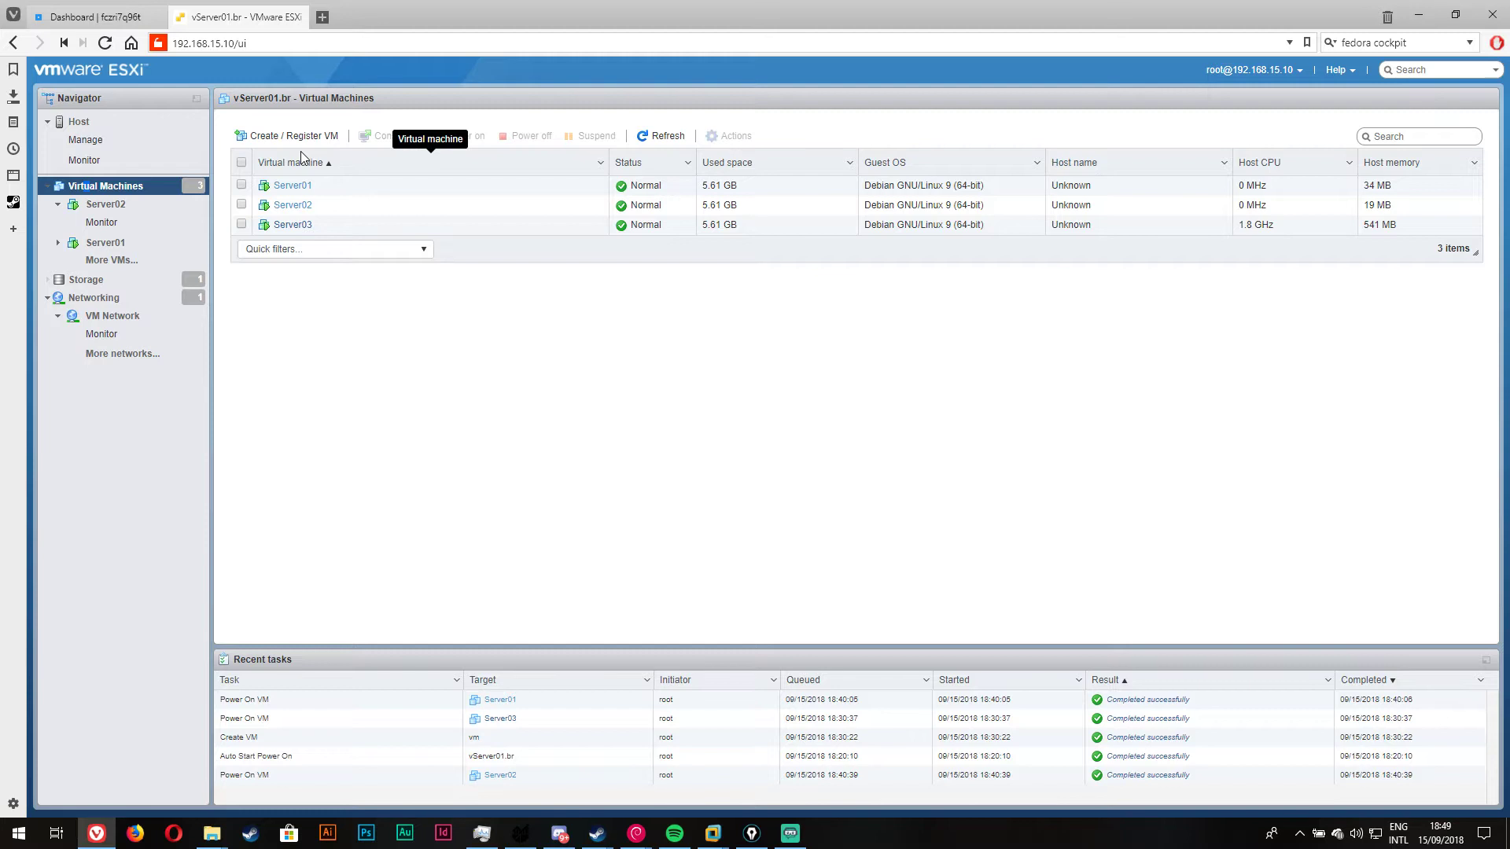
Step: Start creating a new virtual machine and name it Server04
{"action": "left_click", "coordinate": [271, 135]}
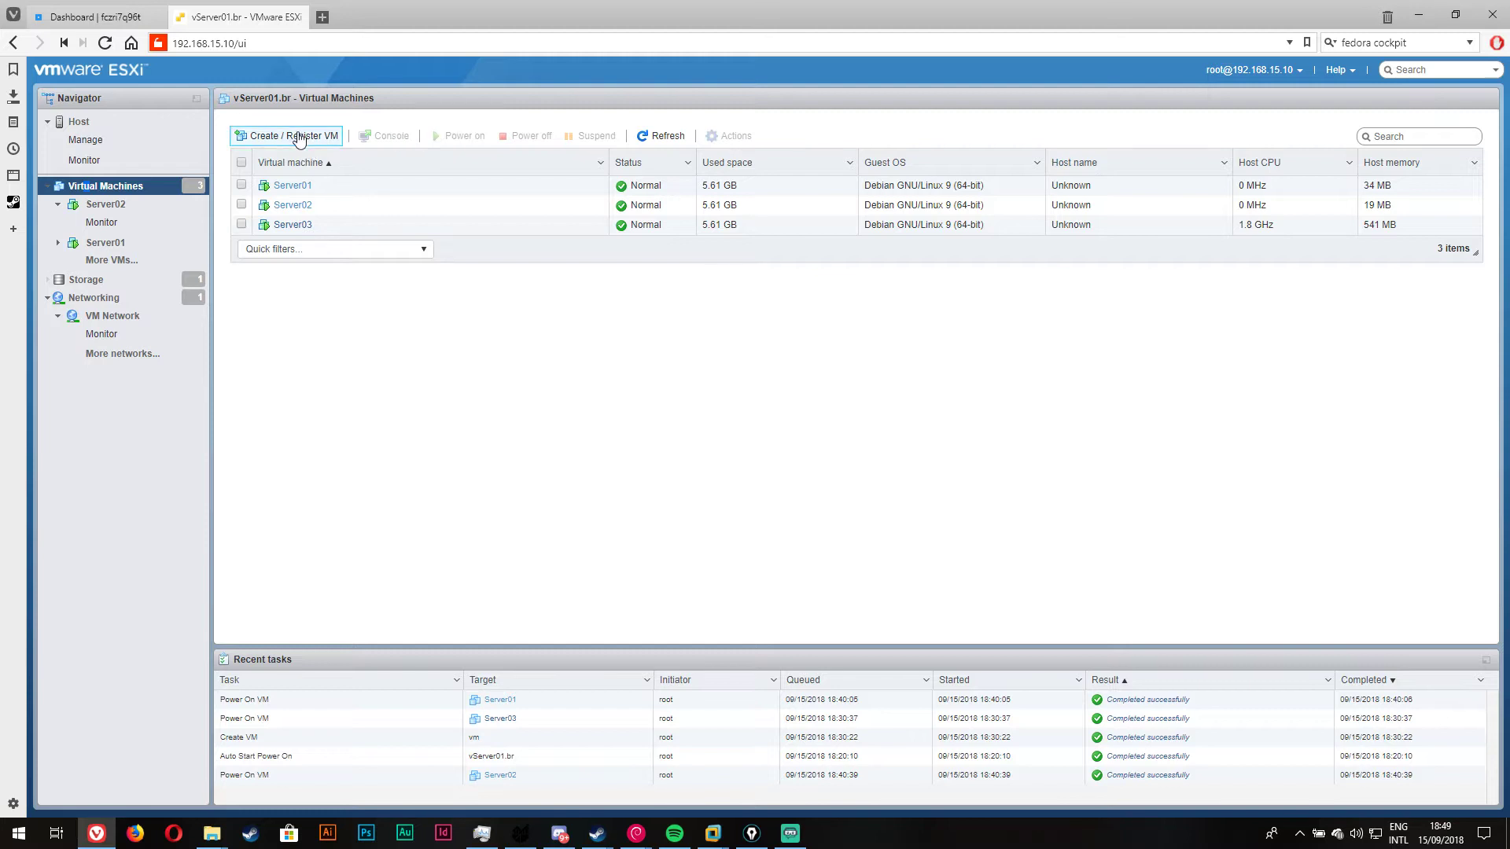
{"action": "left_click", "coordinate": [961, 654]}
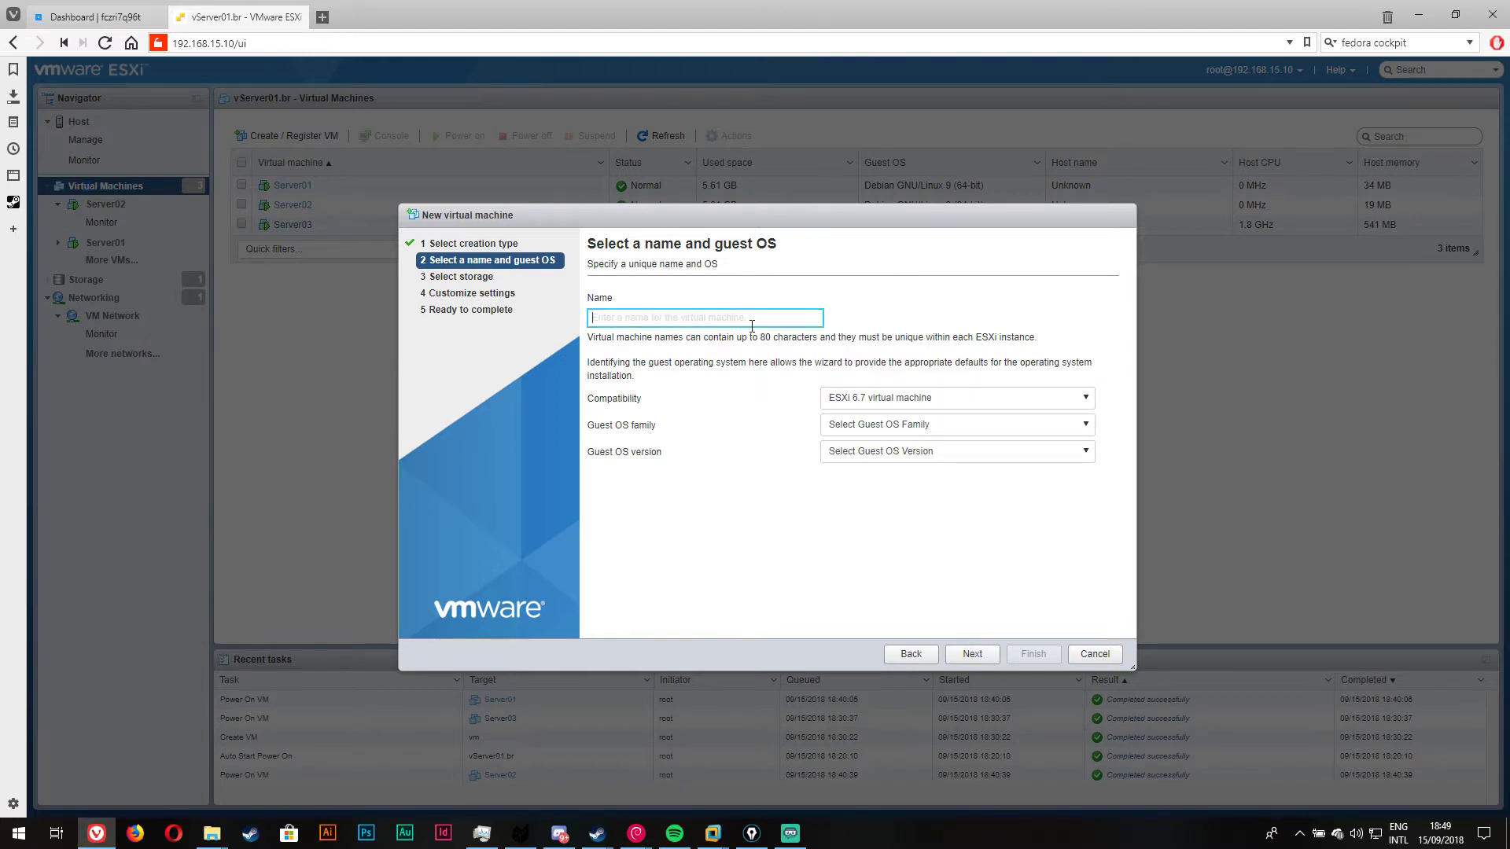
{"action": "type", "text": "Server04"}
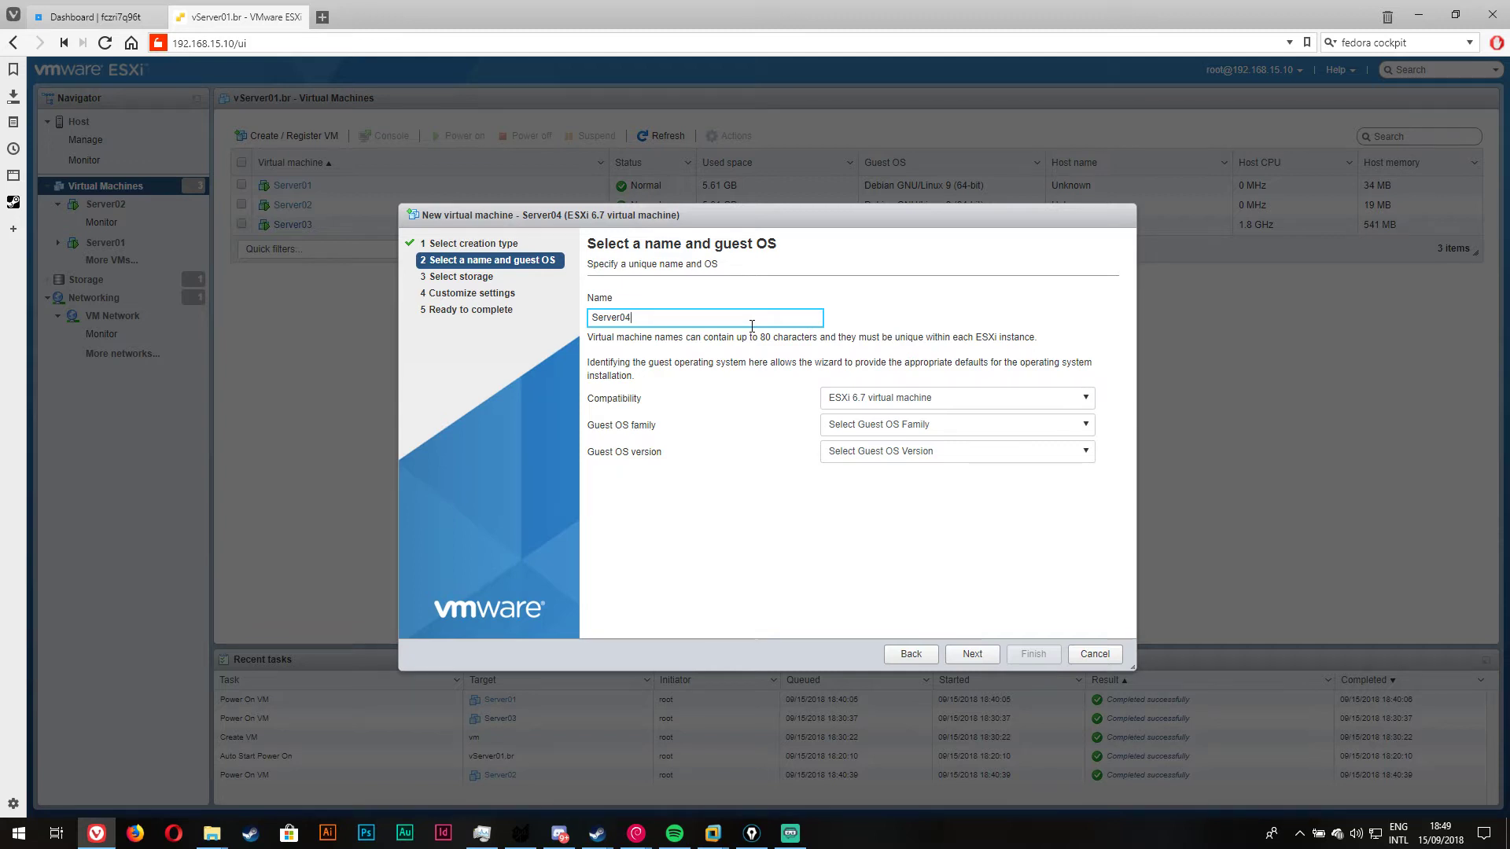
Step: Set the guest OS family to Linux and version to Debian GNU/Linux 9 (64-bit)
{"action": "left_click", "coordinate": [936, 427]}
{"action": "left_click", "coordinate": [856, 467]}
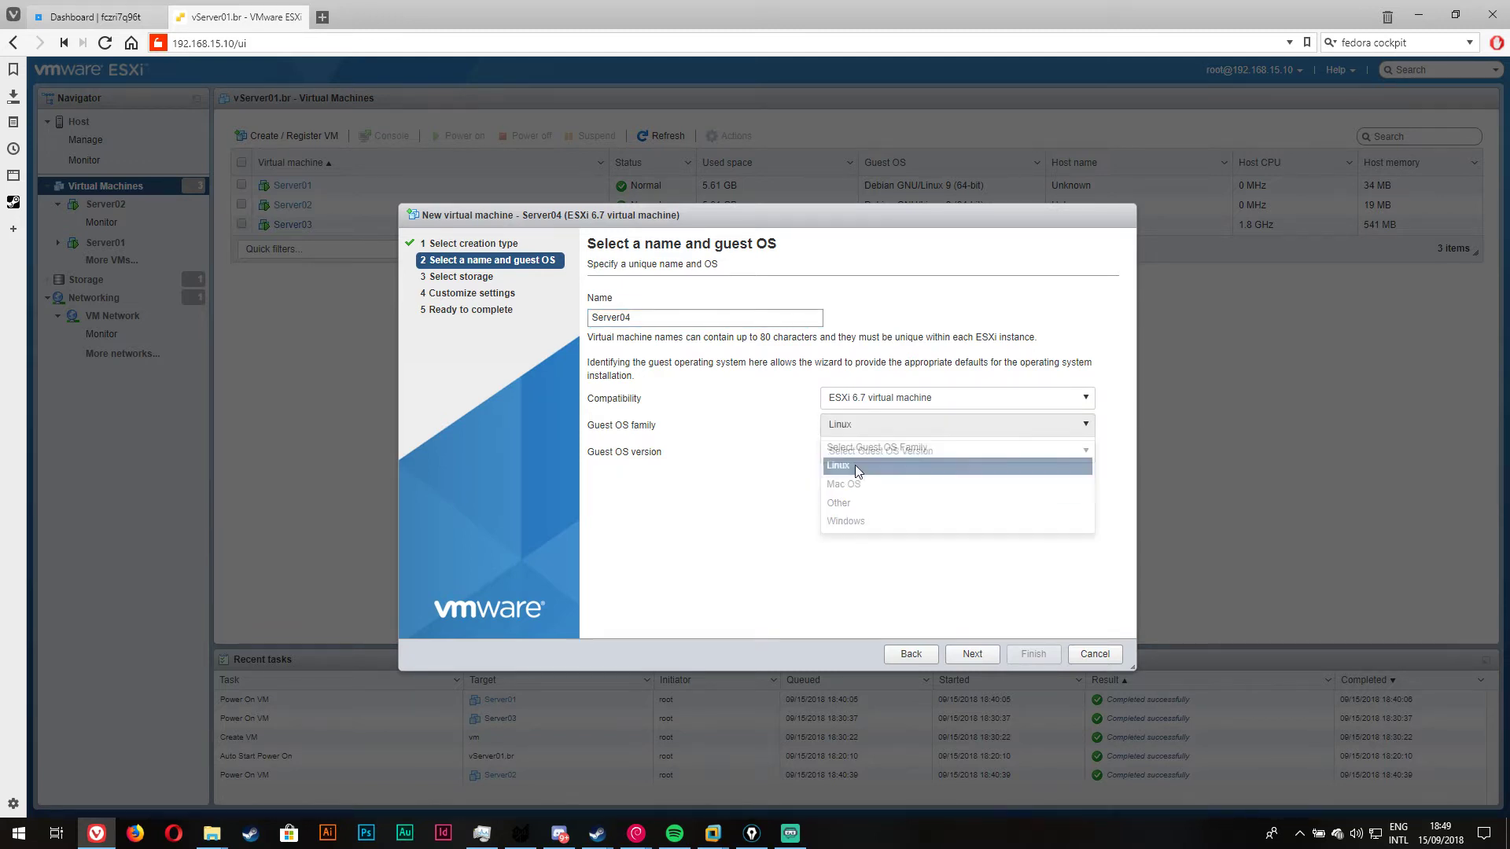
{"action": "left_click", "coordinate": [865, 453]}
{"action": "scroll", "coordinate": [898, 503], "scroll_direction": "down", "scroll_amount": 5}
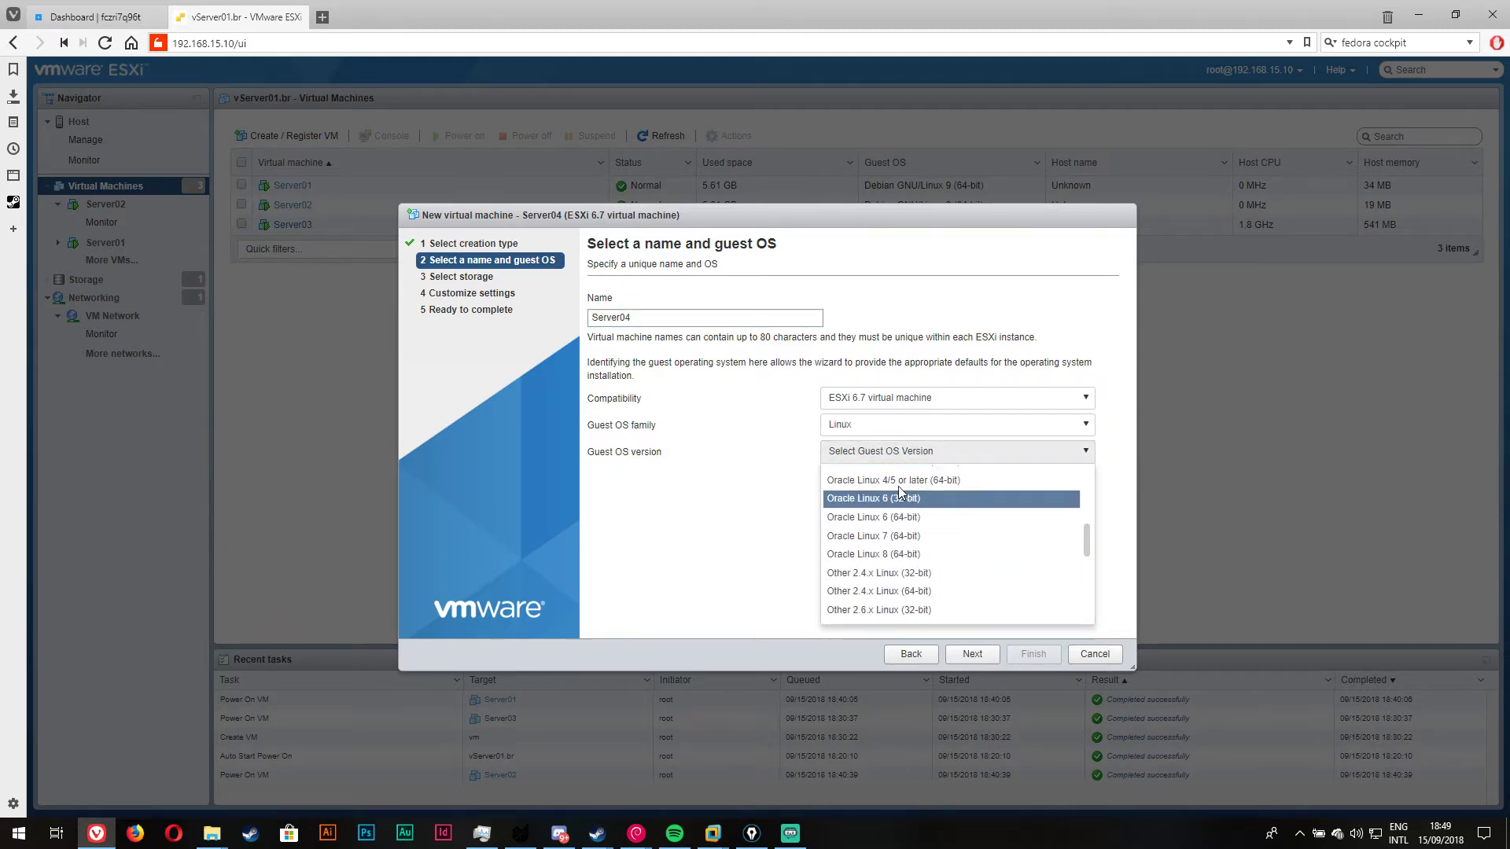
{"action": "scroll", "coordinate": [920, 551], "scroll_direction": "up", "scroll_amount": 5}
{"action": "left_click", "coordinate": [916, 511]}
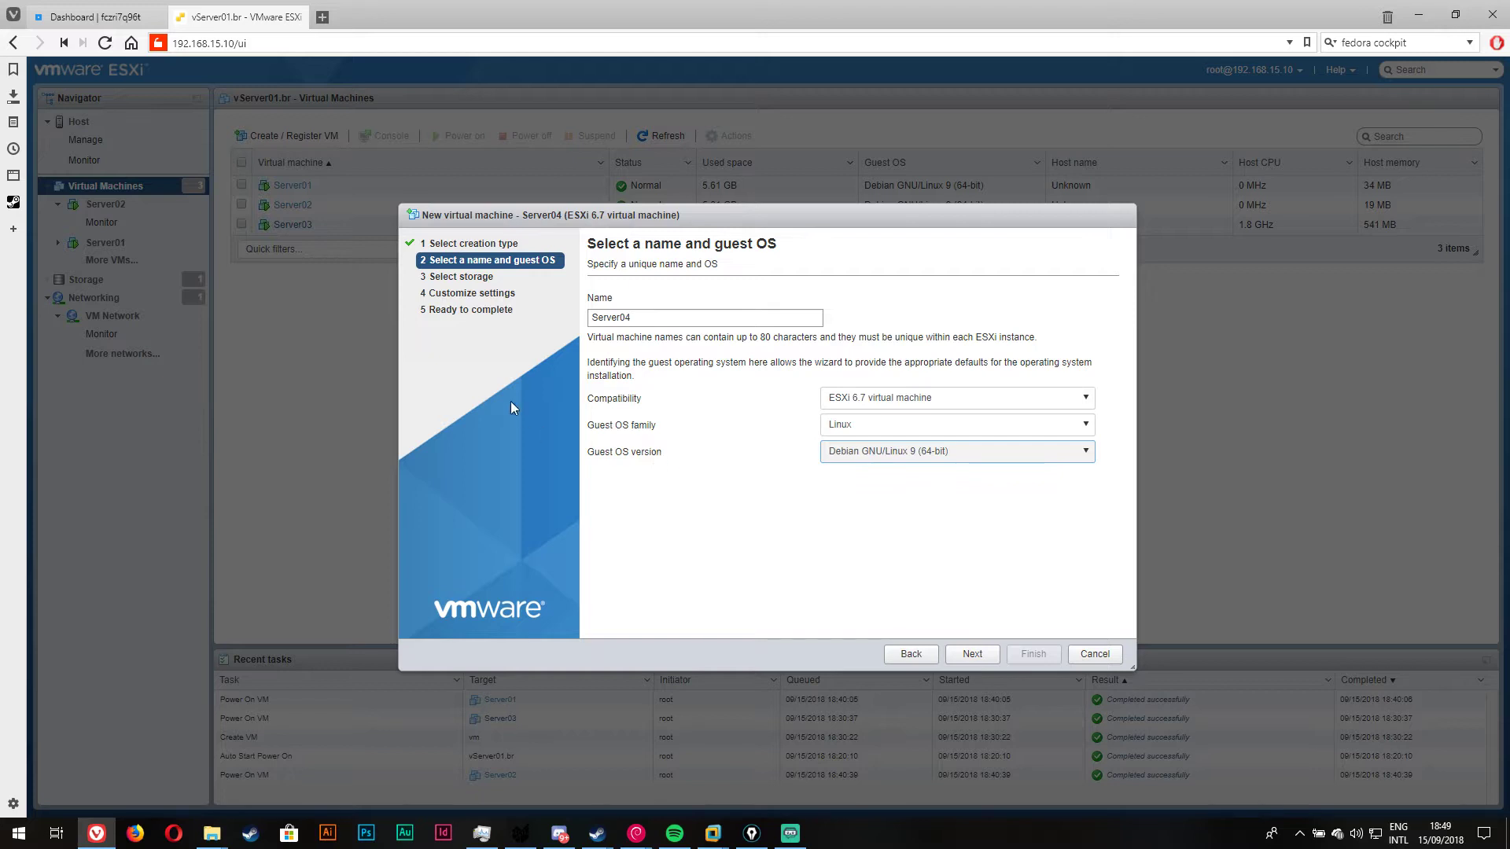
{"action": "left_click", "coordinate": [972, 654]}
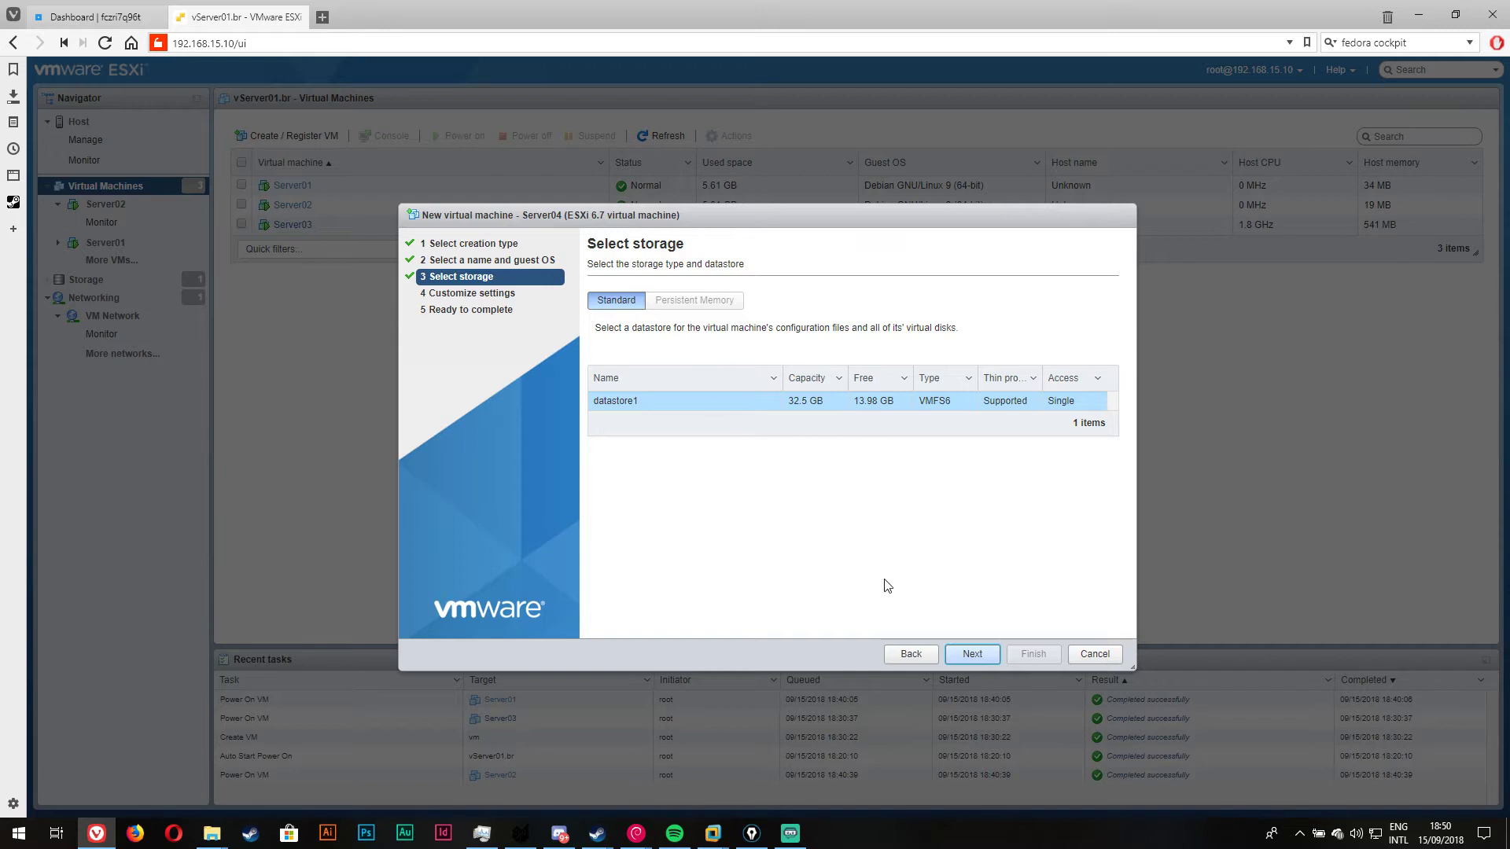
Step: Keep datastore1 and give Server04 512 MB memory and a 5 GB thin-provisioned disk
{"action": "left_click", "coordinate": [974, 653]}
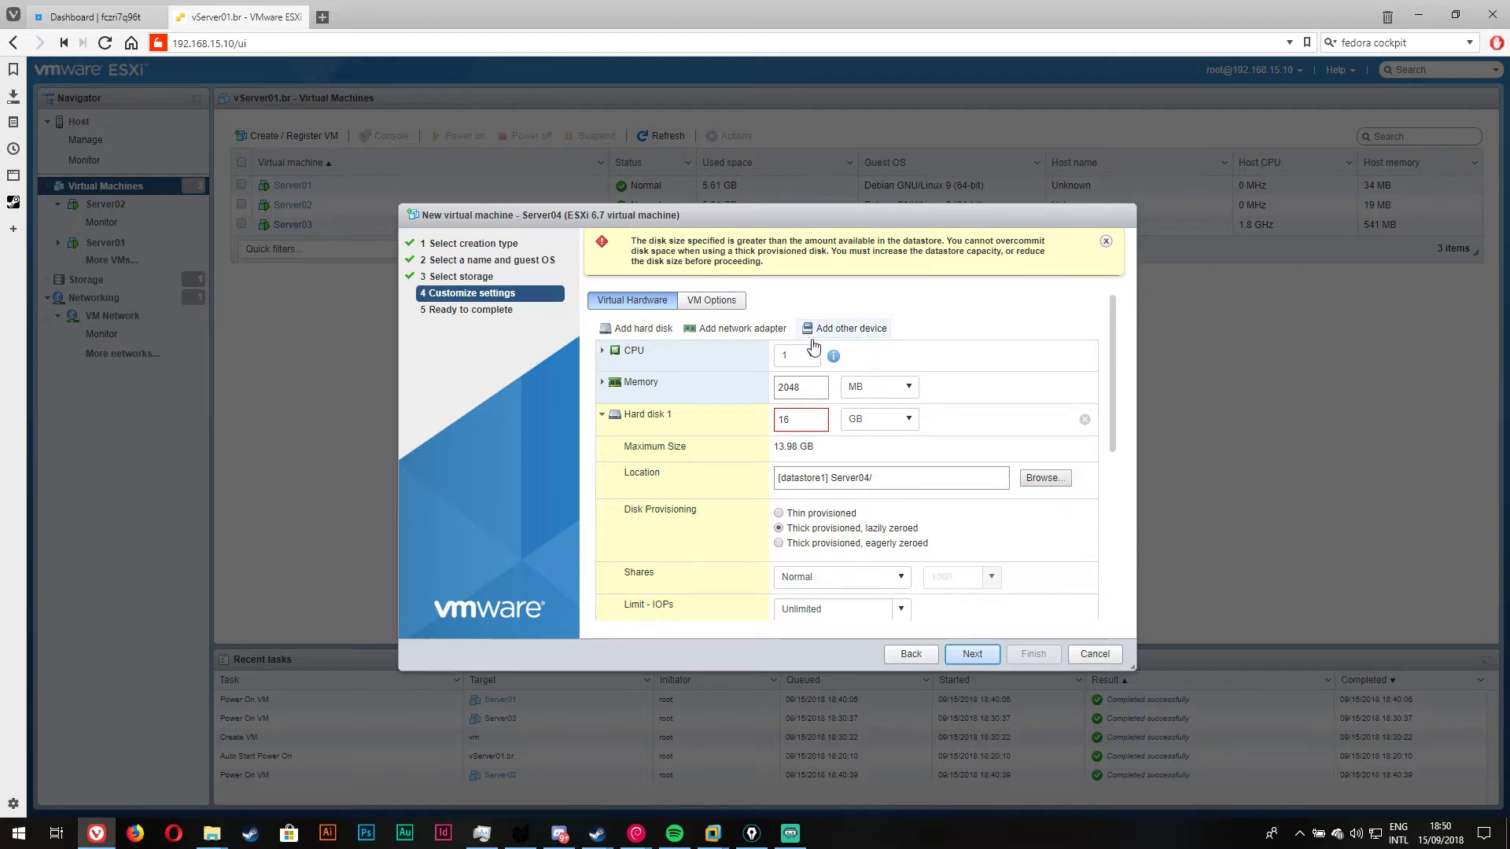
{"action": "double_click", "coordinate": [787, 387]}
{"action": "type", "text": "512"}
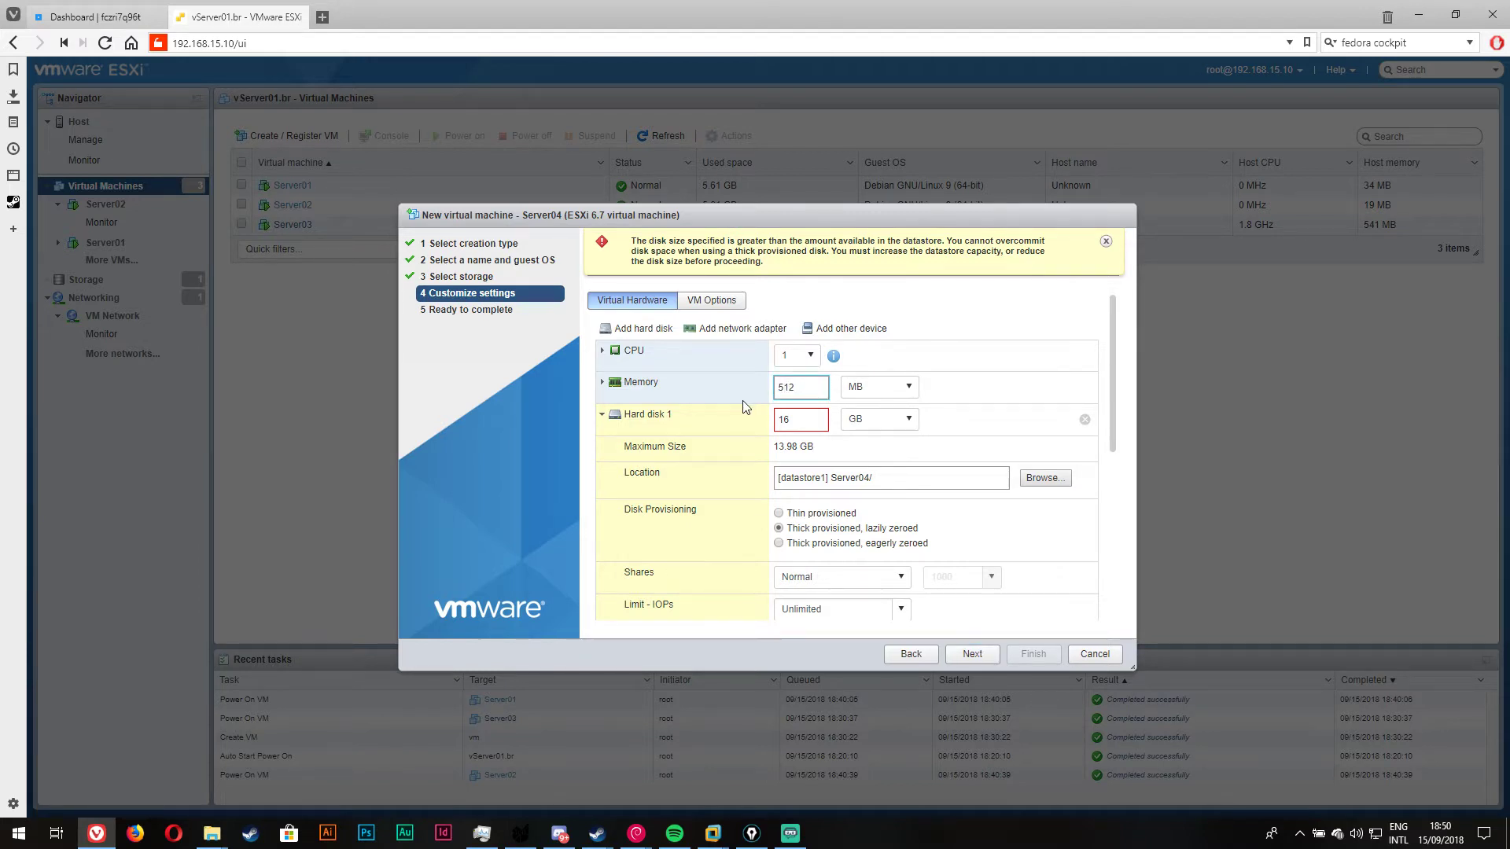
{"action": "key", "text": "Tab"}
{"action": "type", "text": "5"}
{"action": "left_click", "coordinate": [878, 418]}
{"action": "left_click", "coordinate": [787, 423]}
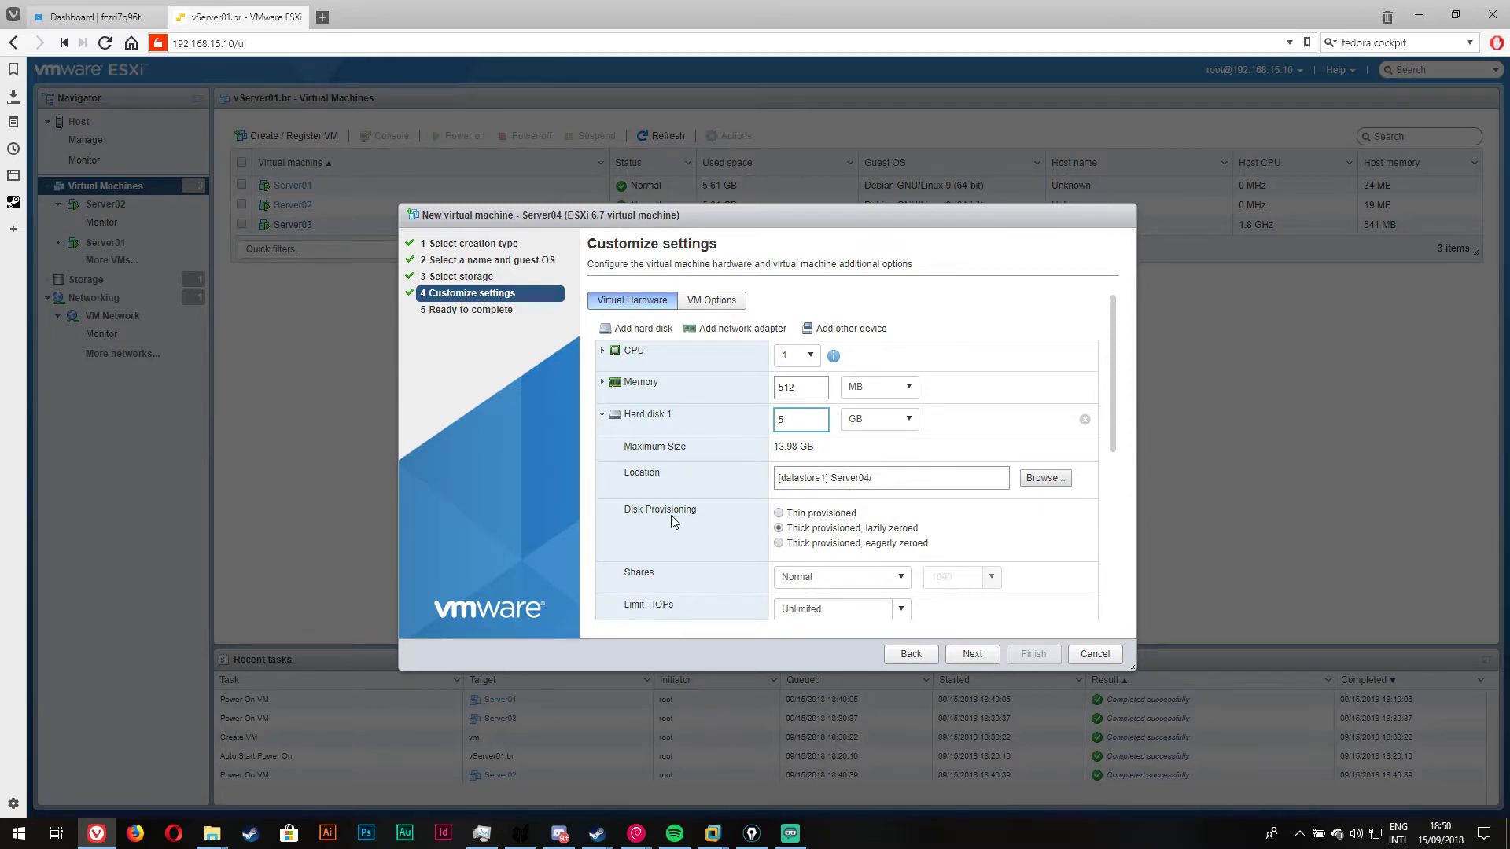
{"action": "scroll", "coordinate": [674, 521], "scroll_direction": "down", "scroll_amount": 2}
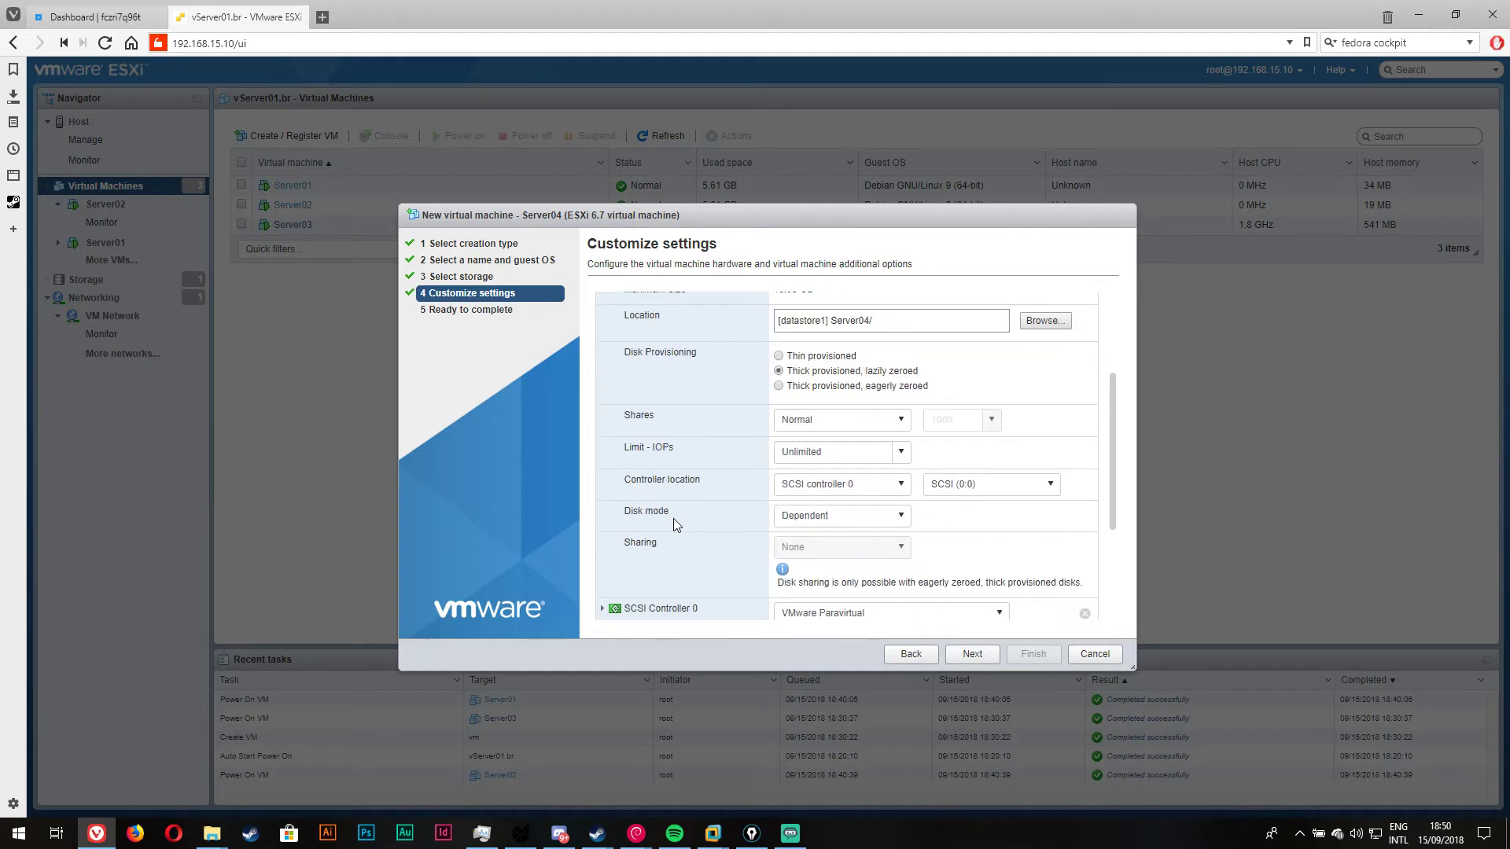
{"action": "left_click", "coordinate": [779, 356]}
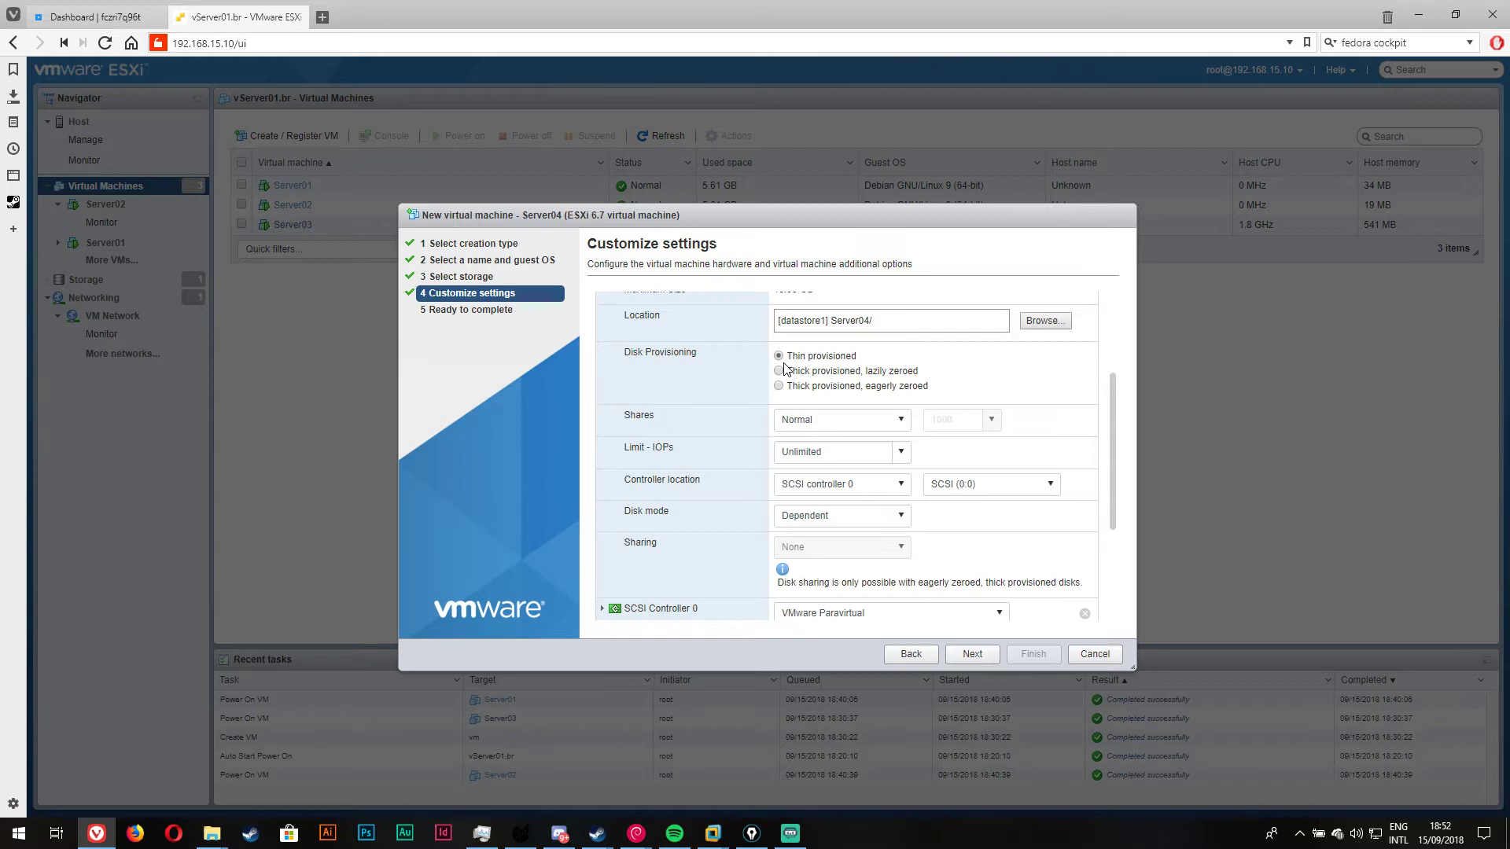
Step: Keep the VMware Paravirtual SCSI controller and mount the Debian ISO from datastore1's debian iso folder on CD/DVD Drive 1
{"action": "scroll", "coordinate": [1078, 523], "scroll_direction": "down", "scroll_amount": 3}
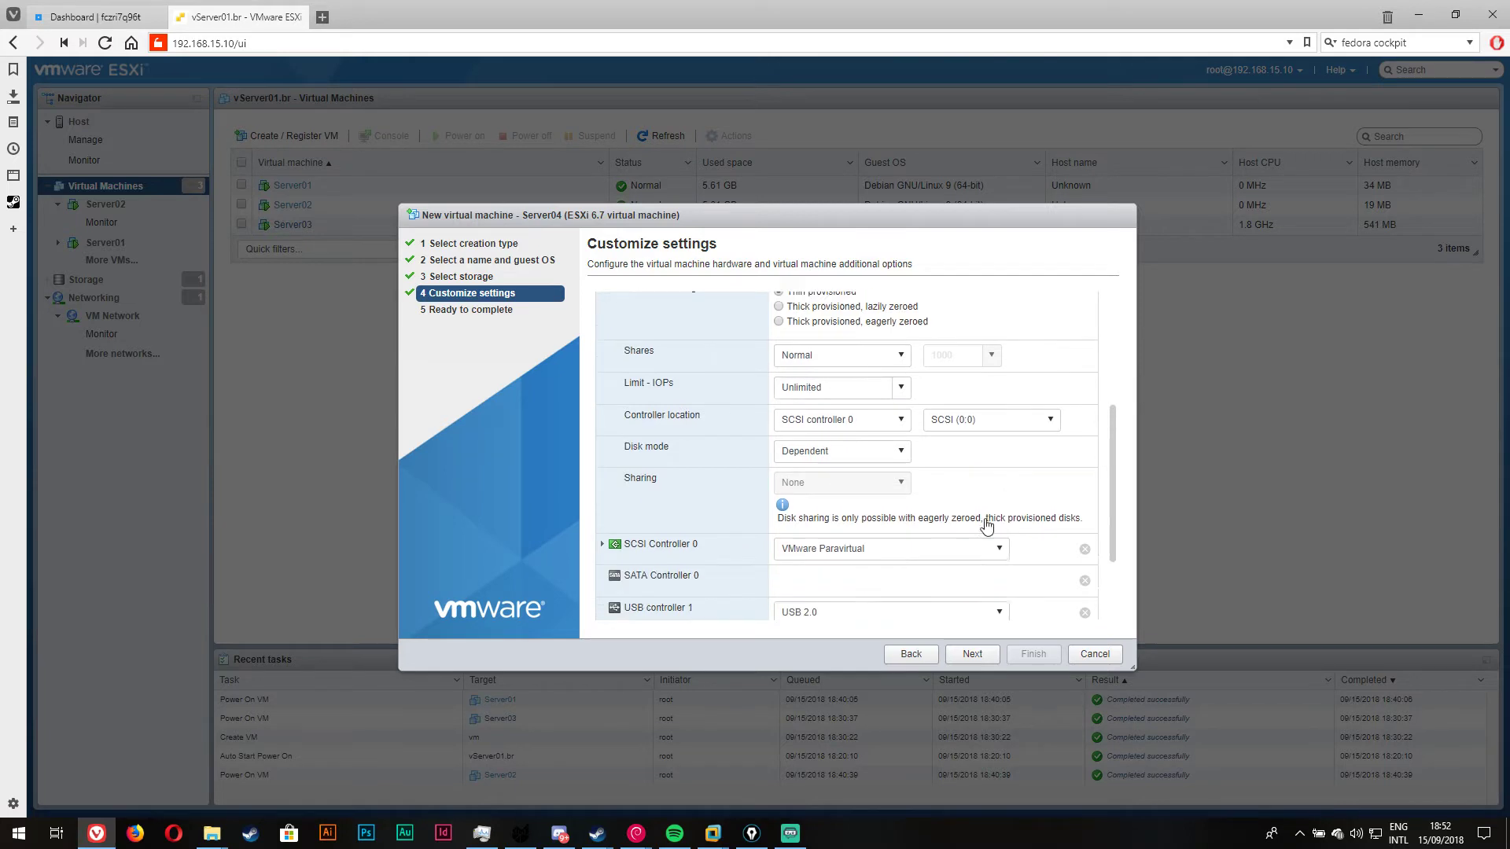
{"action": "left_click", "coordinate": [822, 437]}
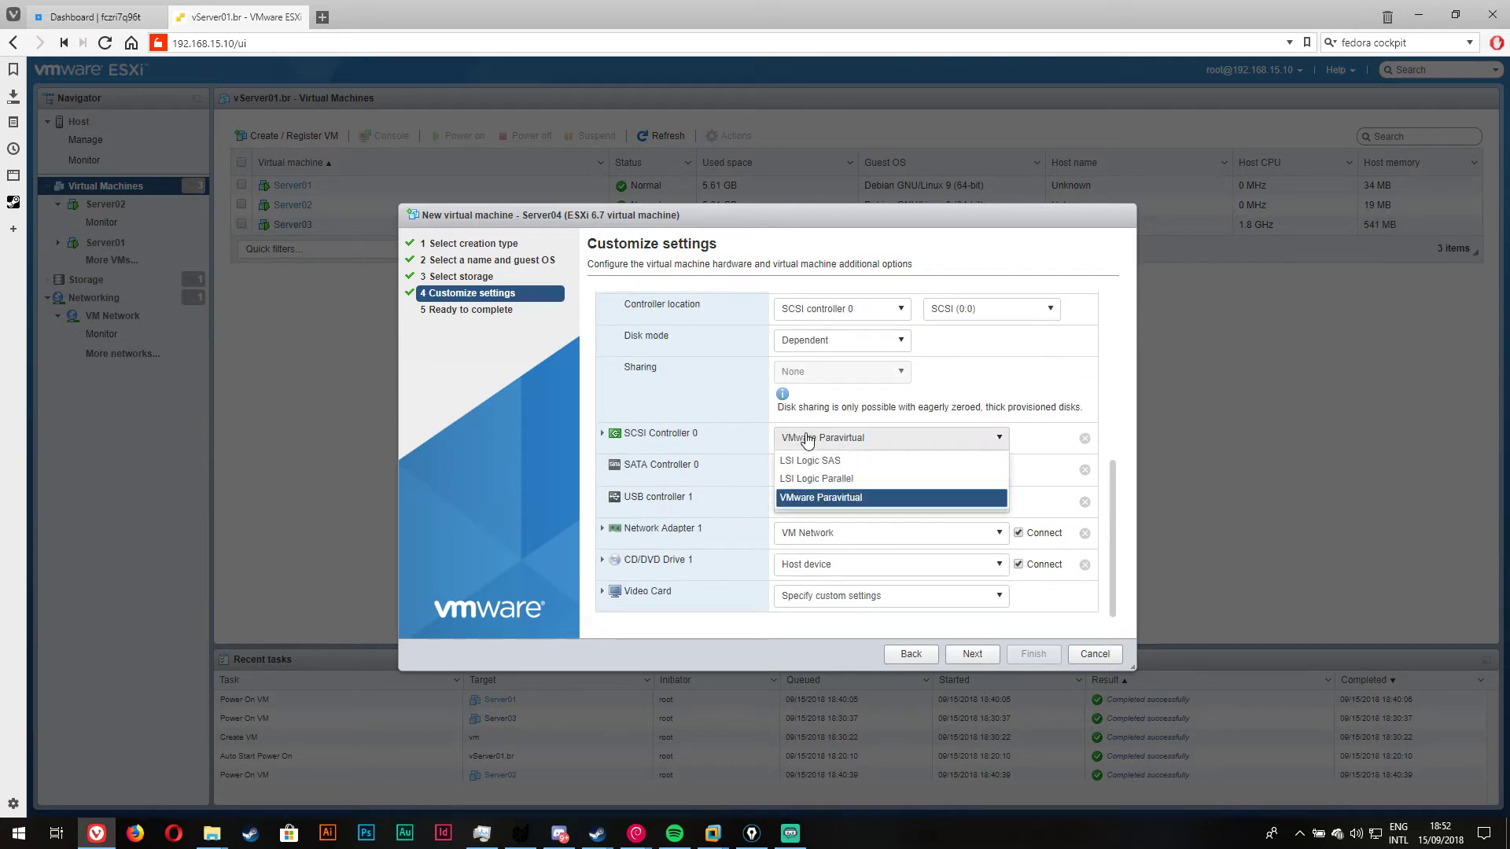
{"action": "left_click", "coordinate": [684, 375]}
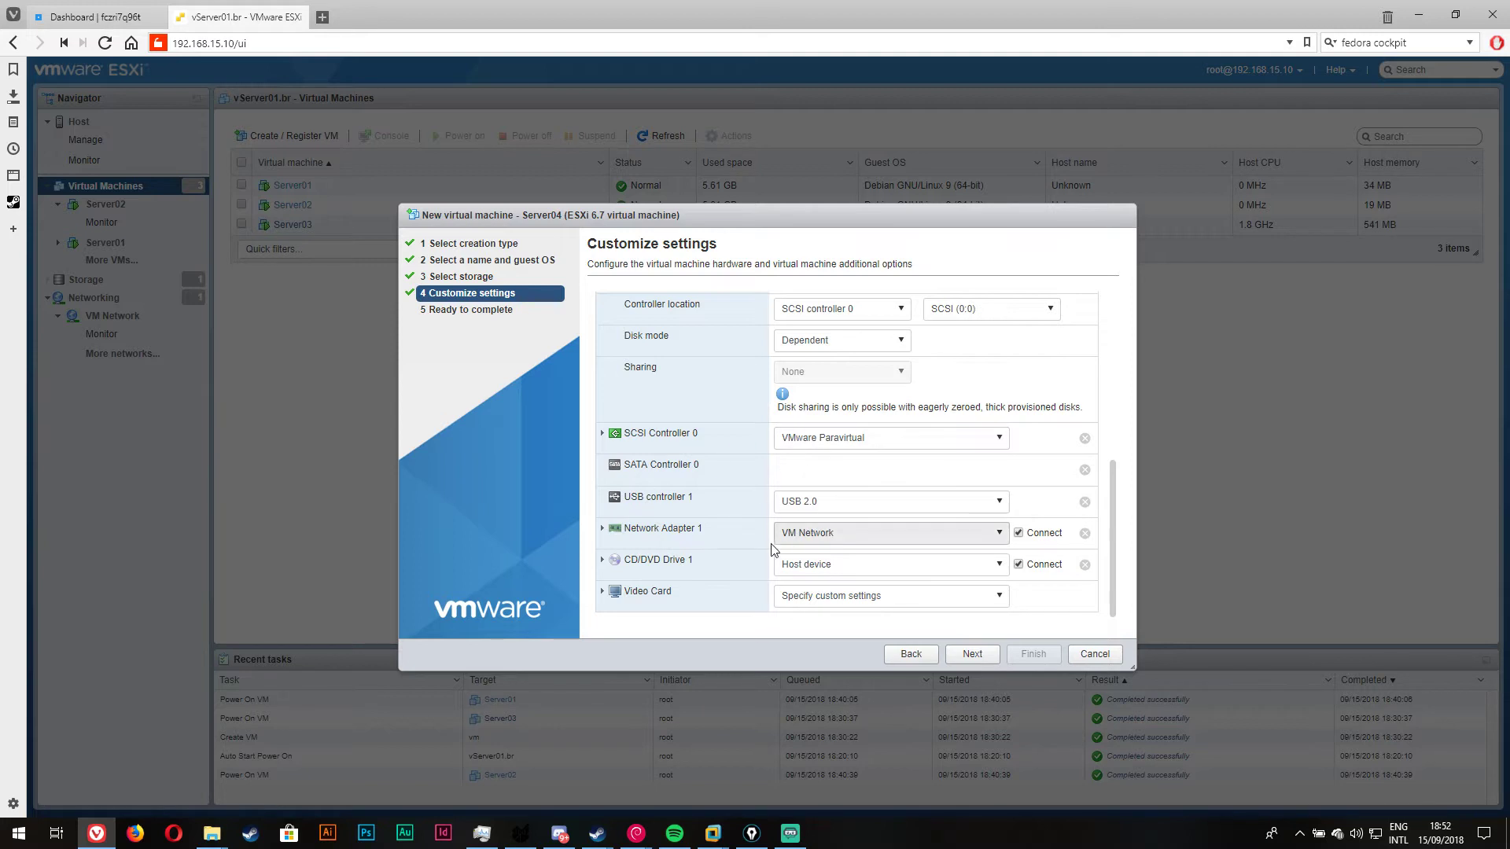
{"action": "left_click", "coordinate": [838, 571]}
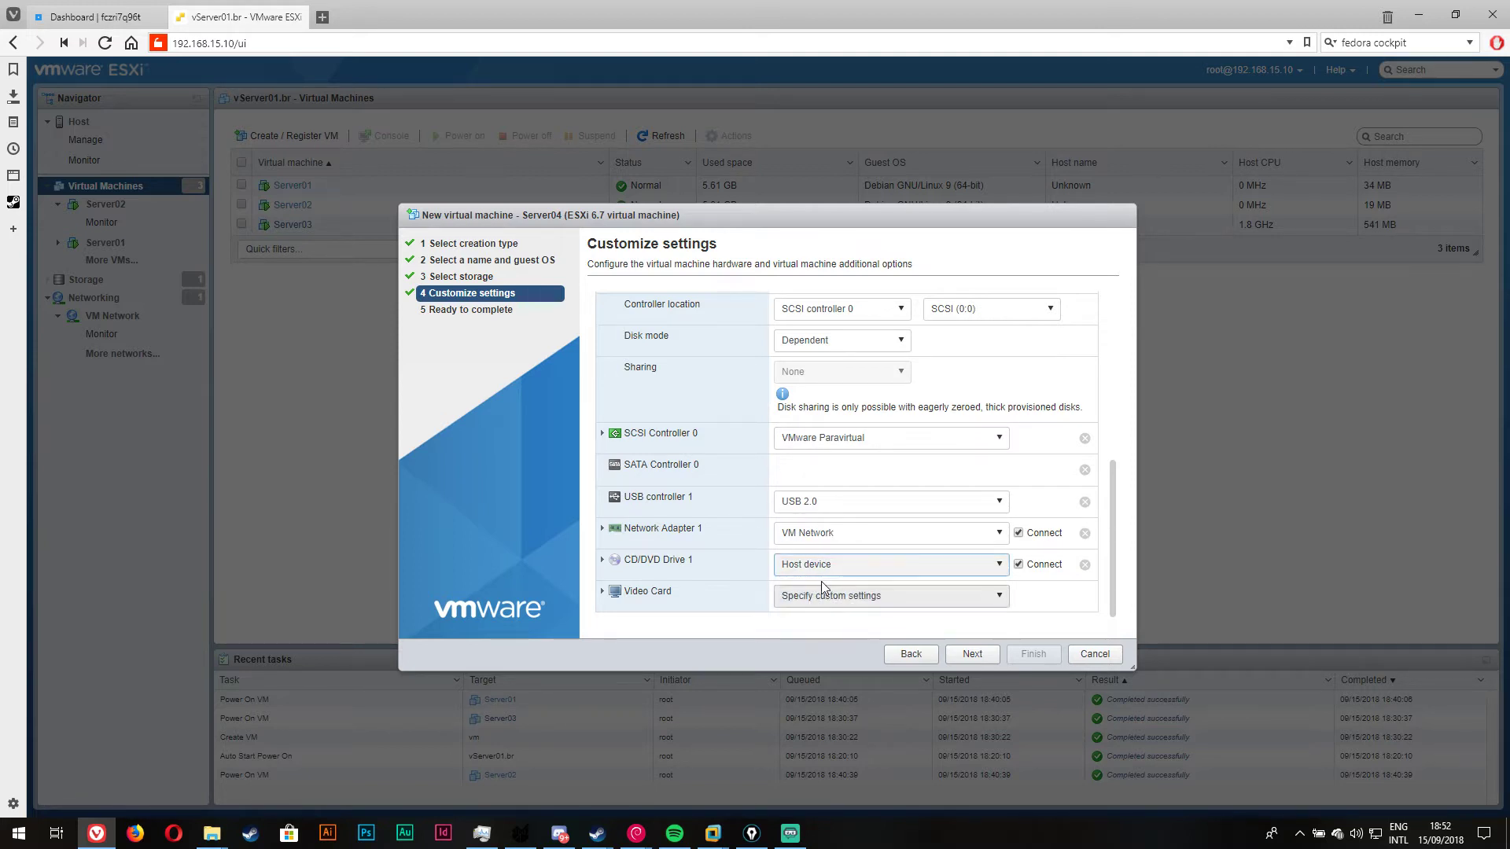
{"action": "left_click", "coordinate": [833, 605]}
{"action": "left_click", "coordinate": [670, 318]}
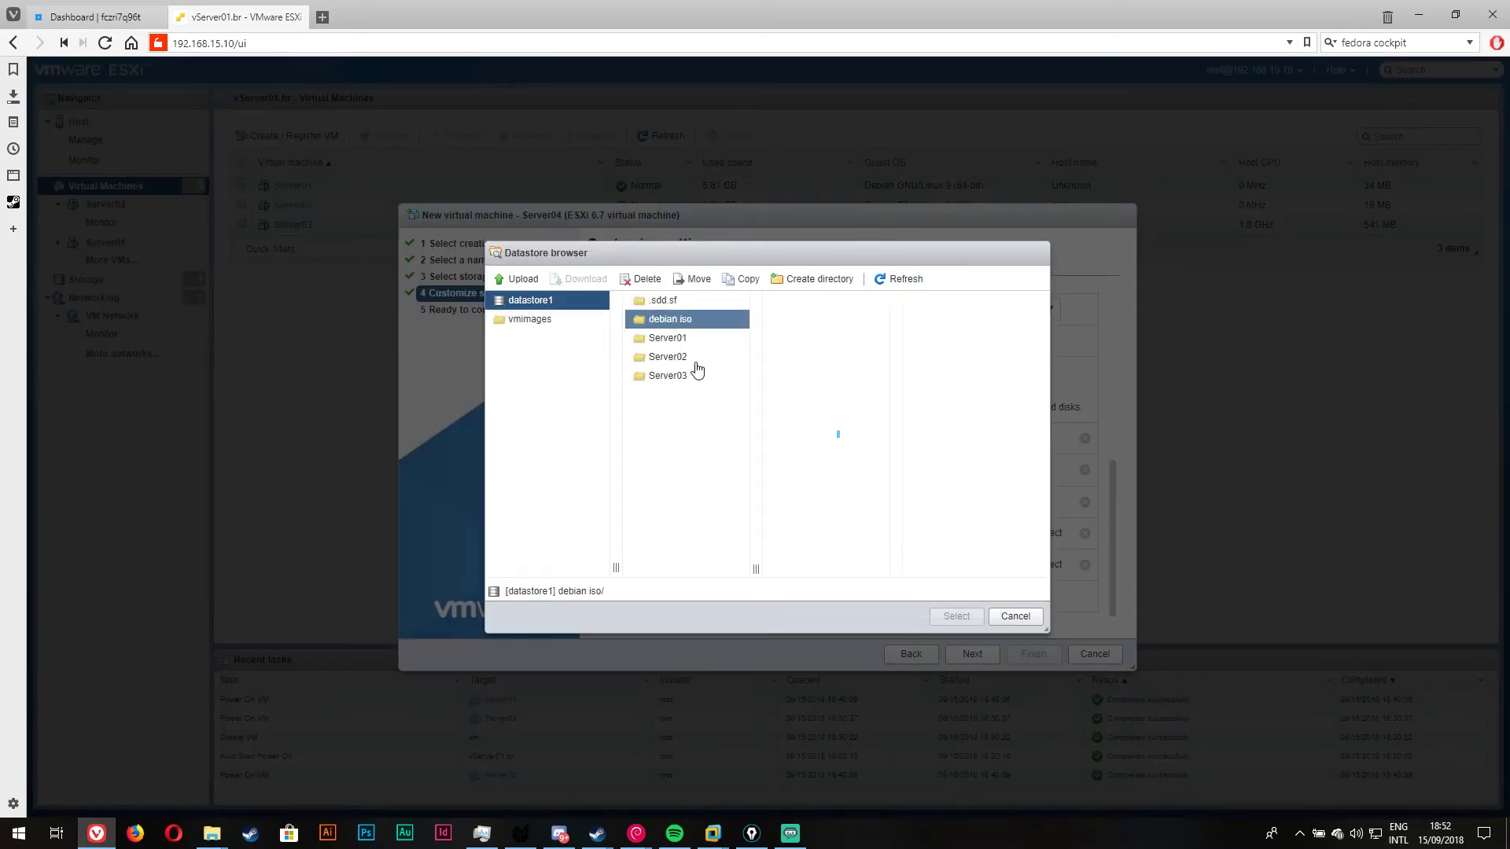
{"action": "left_click", "coordinate": [816, 304]}
{"action": "left_click", "coordinate": [958, 616]}
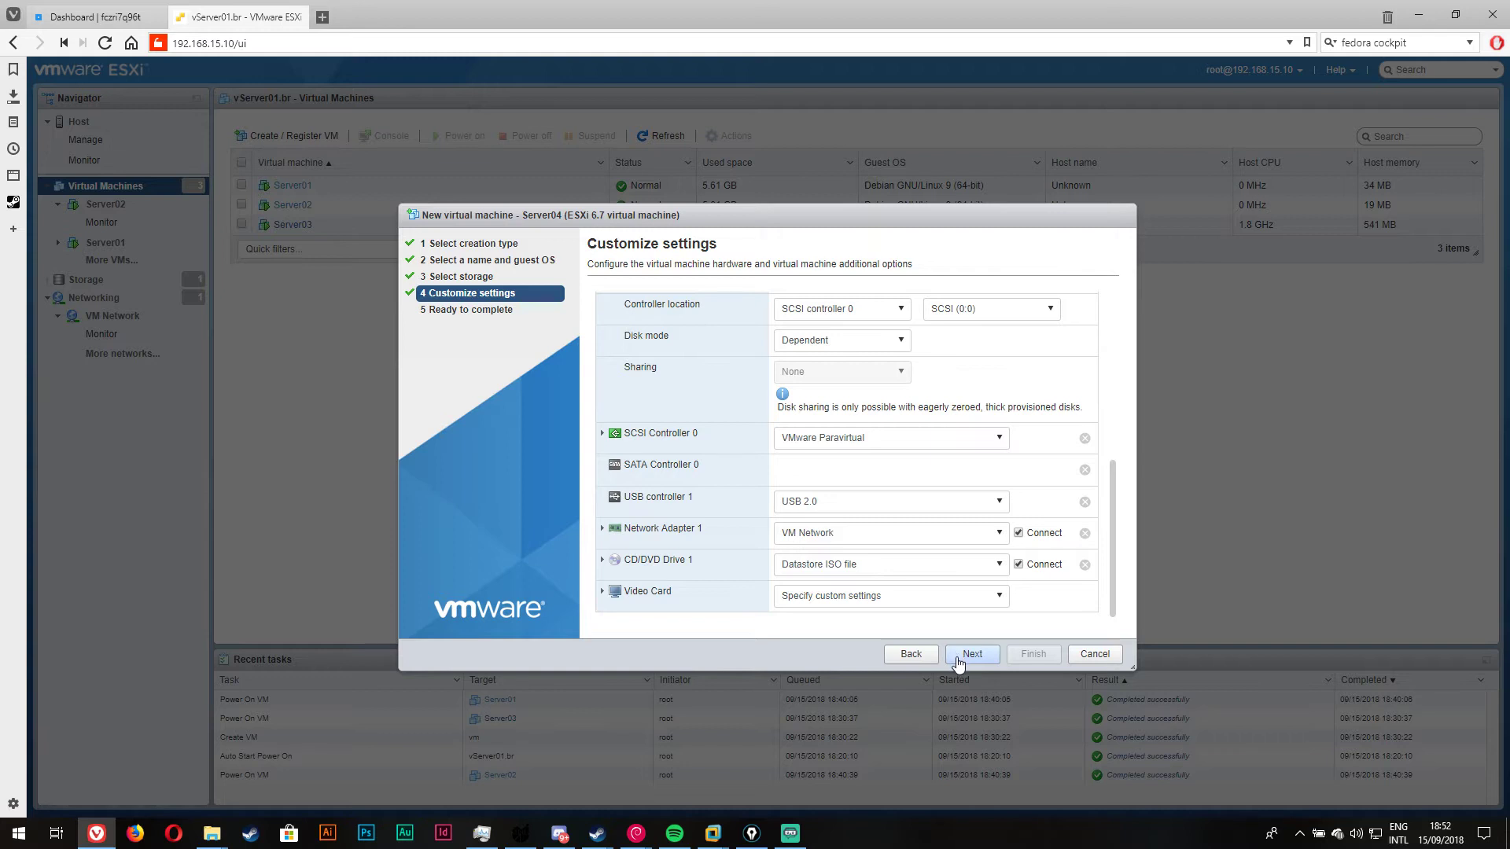
{"action": "left_click", "coordinate": [976, 658]}
Step: Review the Server04 summary (Debian 9, 512 MB, 5 GB disk) and finish creating the VM
{"action": "left_click_drag", "start_coordinate": [762, 303], "coordinate": [810, 324]}
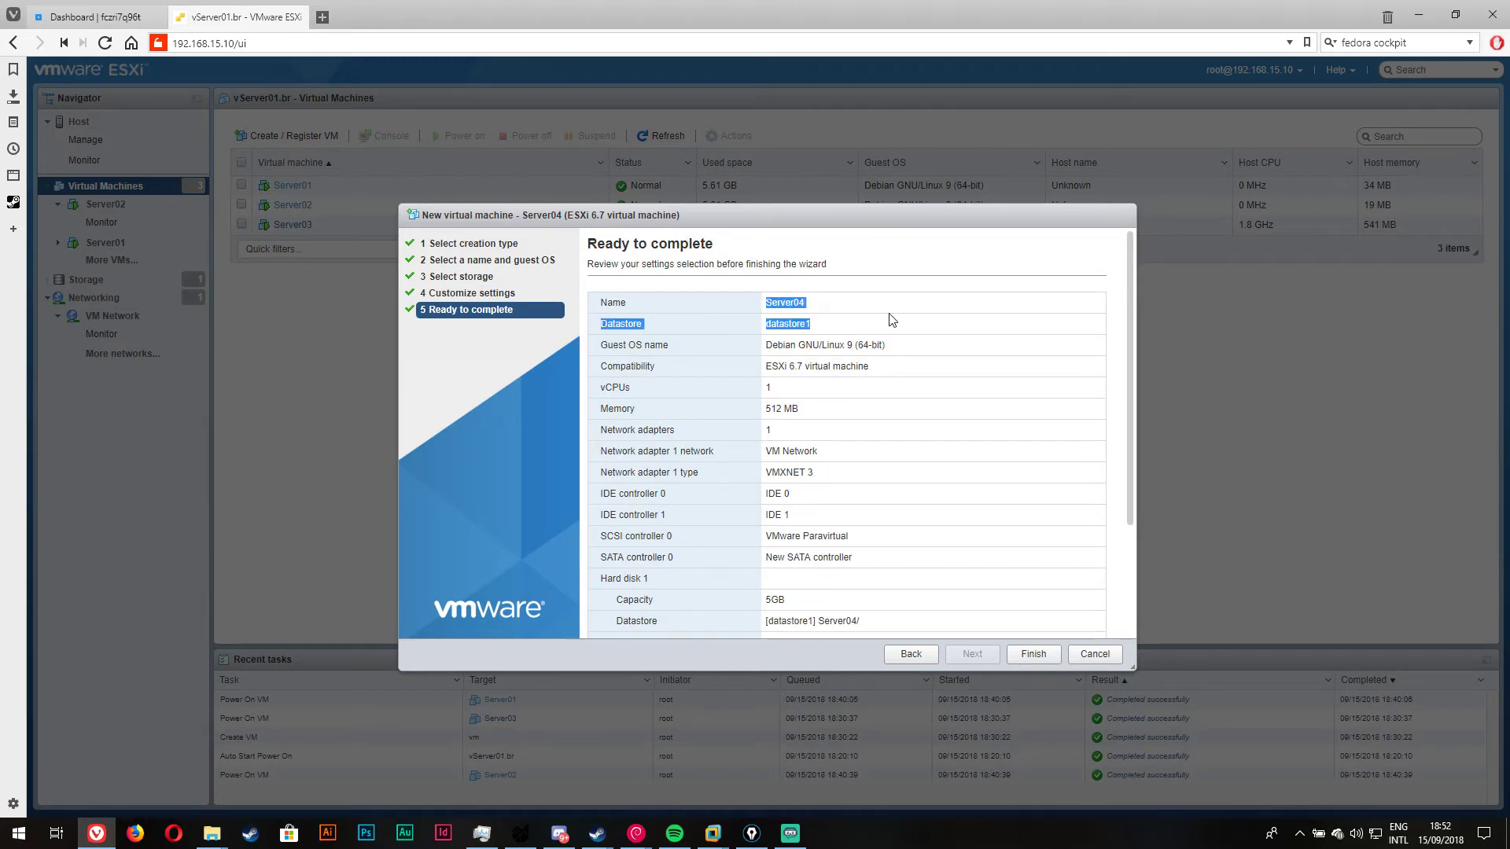
{"action": "left_click", "coordinate": [810, 324]}
{"action": "scroll", "coordinate": [864, 425], "scroll_direction": "down", "scroll_amount": 1}
{"action": "scroll", "coordinate": [864, 426], "scroll_direction": "down", "scroll_amount": 3}
{"action": "scroll", "coordinate": [873, 440], "scroll_direction": "up", "scroll_amount": 4}
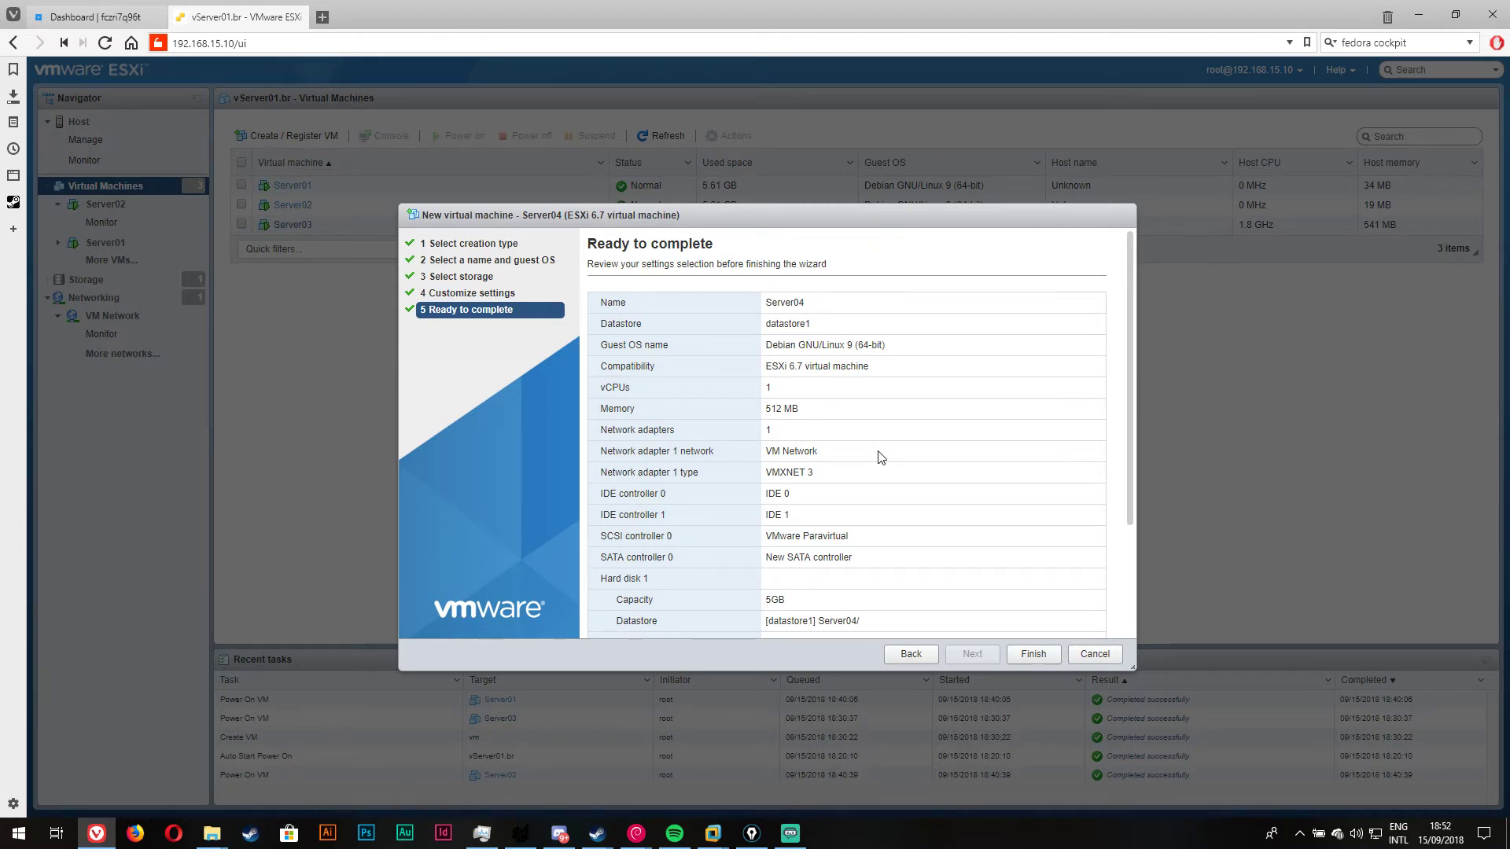
{"action": "scroll", "coordinate": [881, 458], "scroll_direction": "down", "scroll_amount": 3}
{"action": "left_click", "coordinate": [1030, 654]}
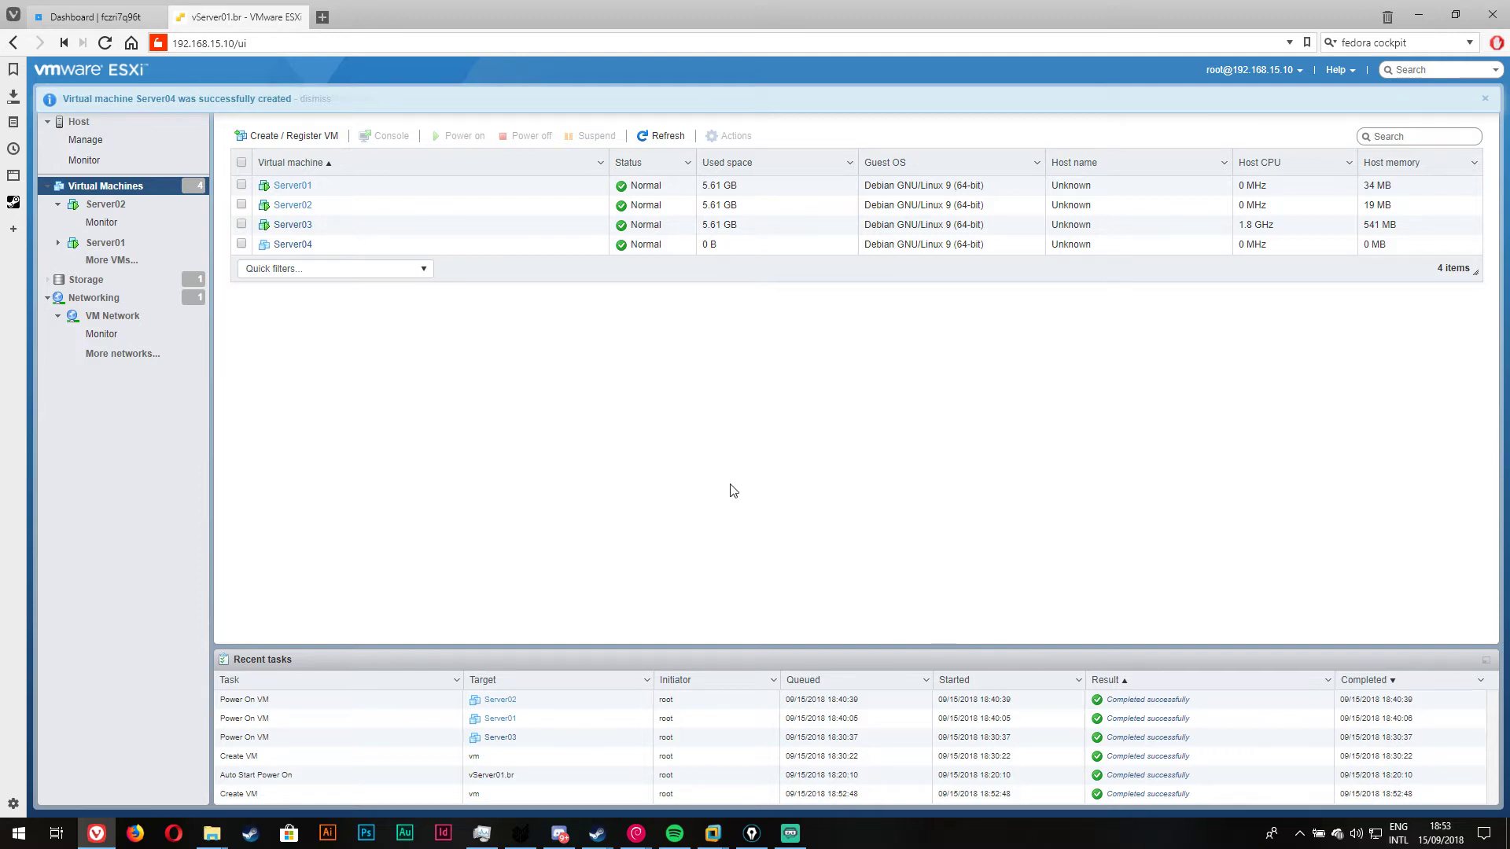
{"action": "left_click", "coordinate": [346, 248]}
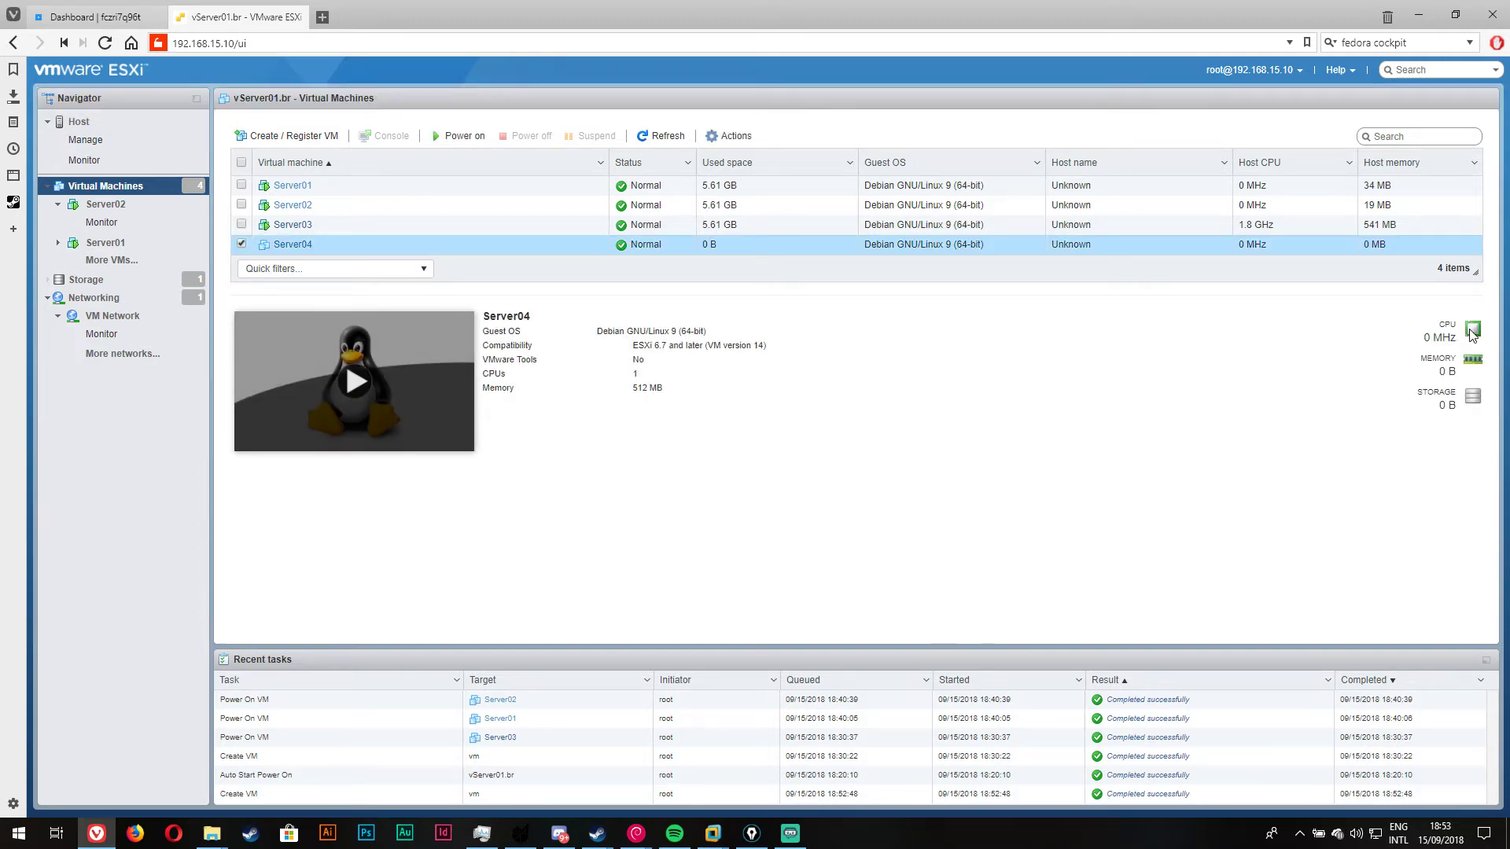
Step: Open Server04's console and launch Graphical install from the Debian boot menu
{"action": "left_click", "coordinate": [355, 383]}
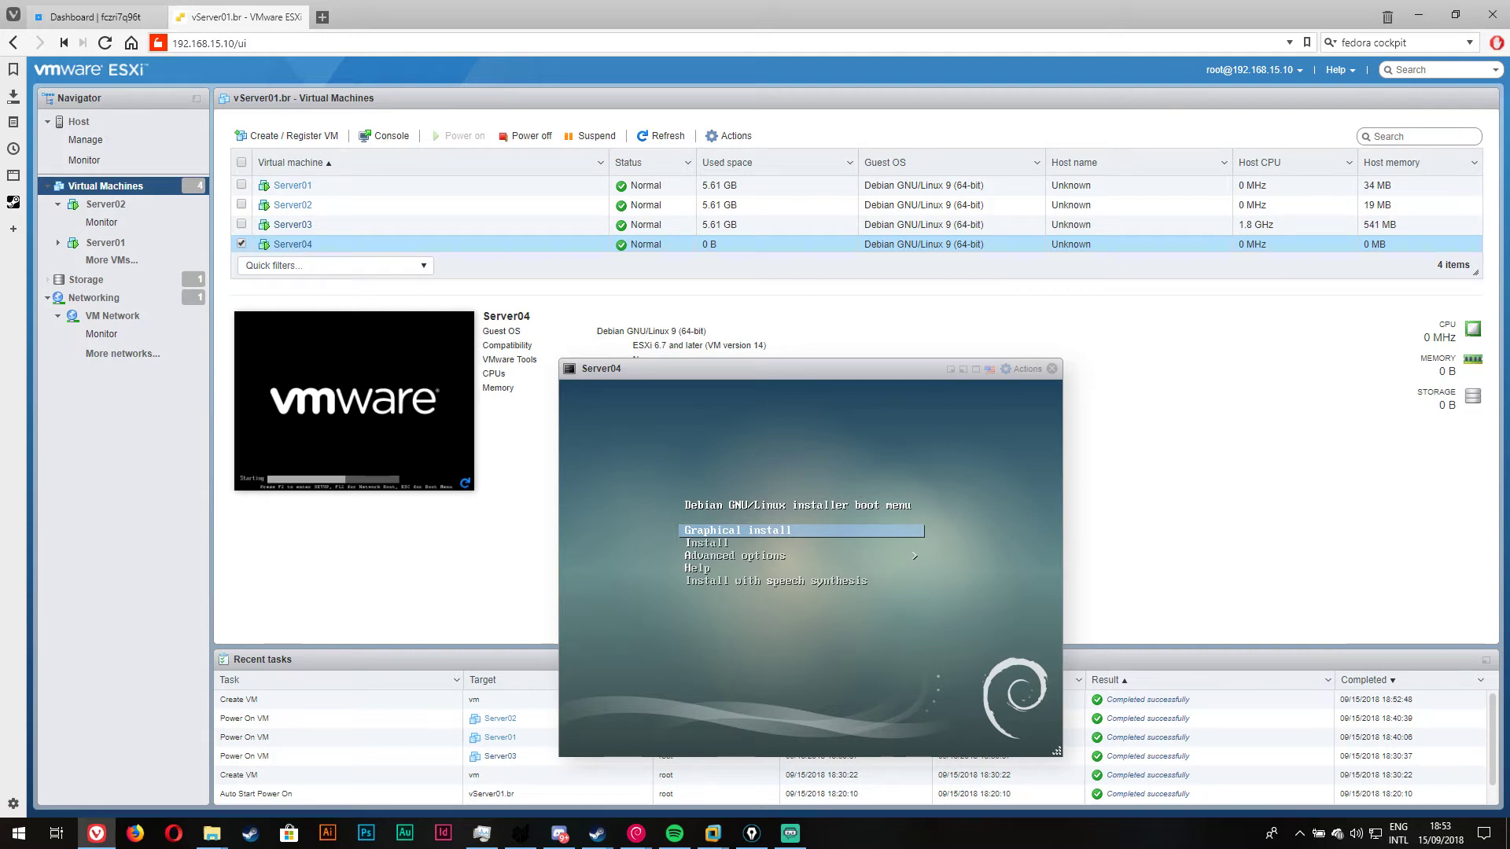
{"action": "key", "text": "Return"}
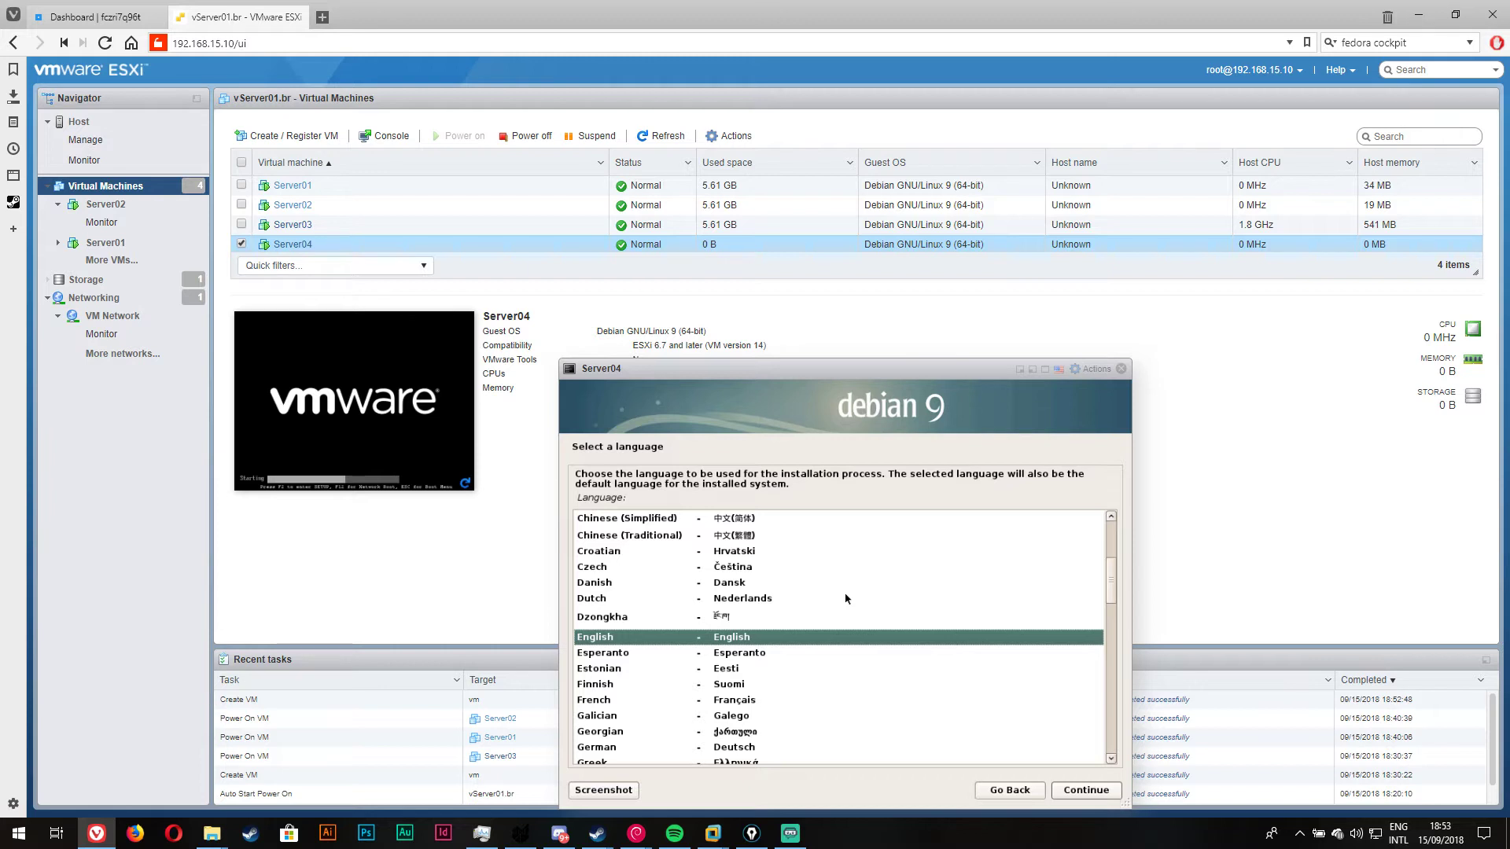
Step: Accept English, United States and the American English keymap in the Debian installer
{"action": "left_click", "coordinate": [1085, 790]}
{"action": "left_click_drag", "start_coordinate": [782, 370], "coordinate": [807, 336]}
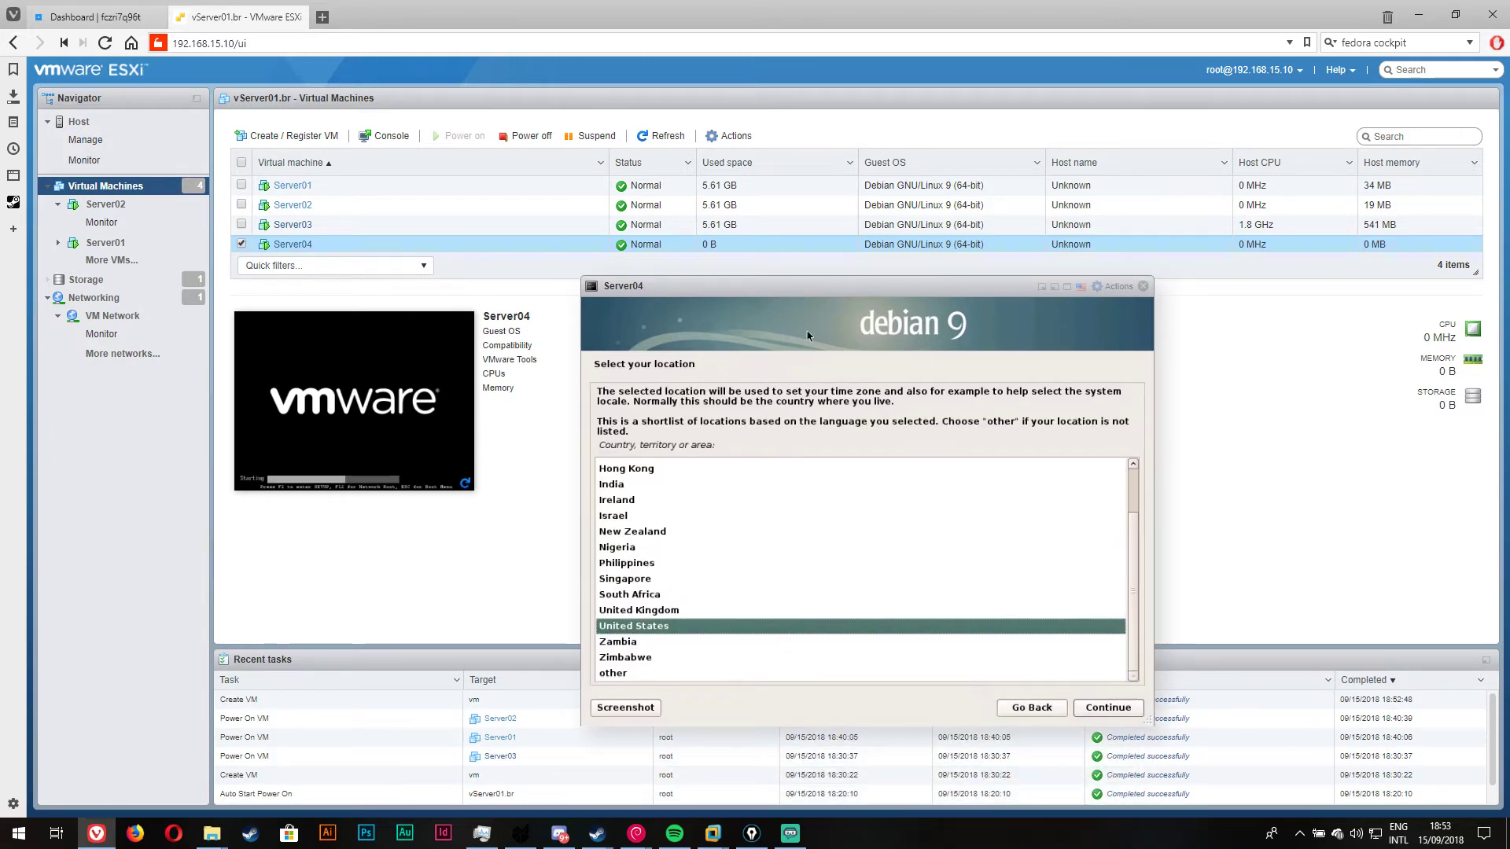
{"action": "left_click", "coordinate": [1105, 708]}
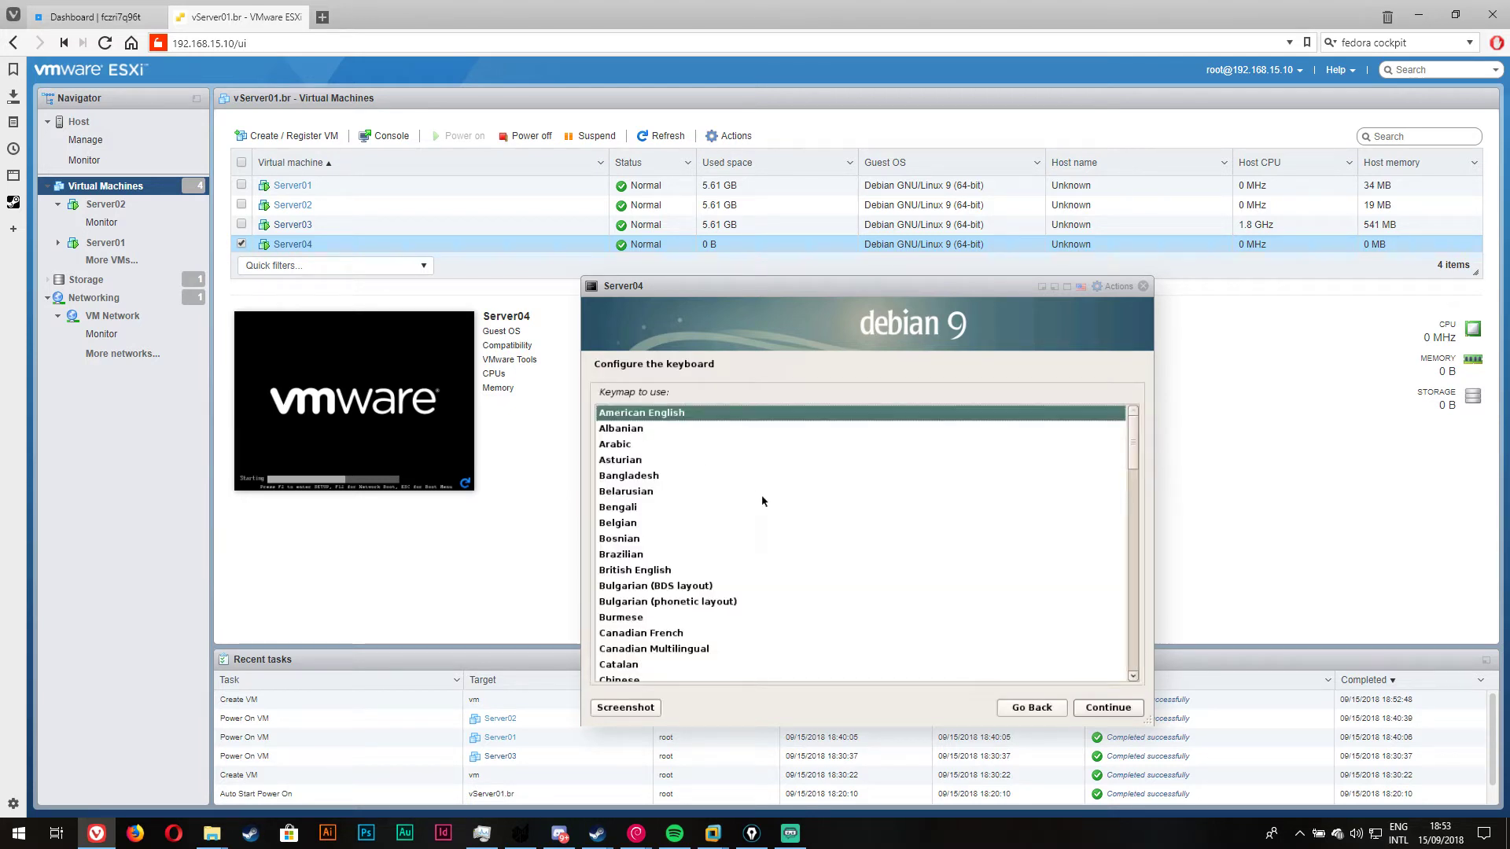
{"action": "left_click", "coordinate": [1108, 713]}
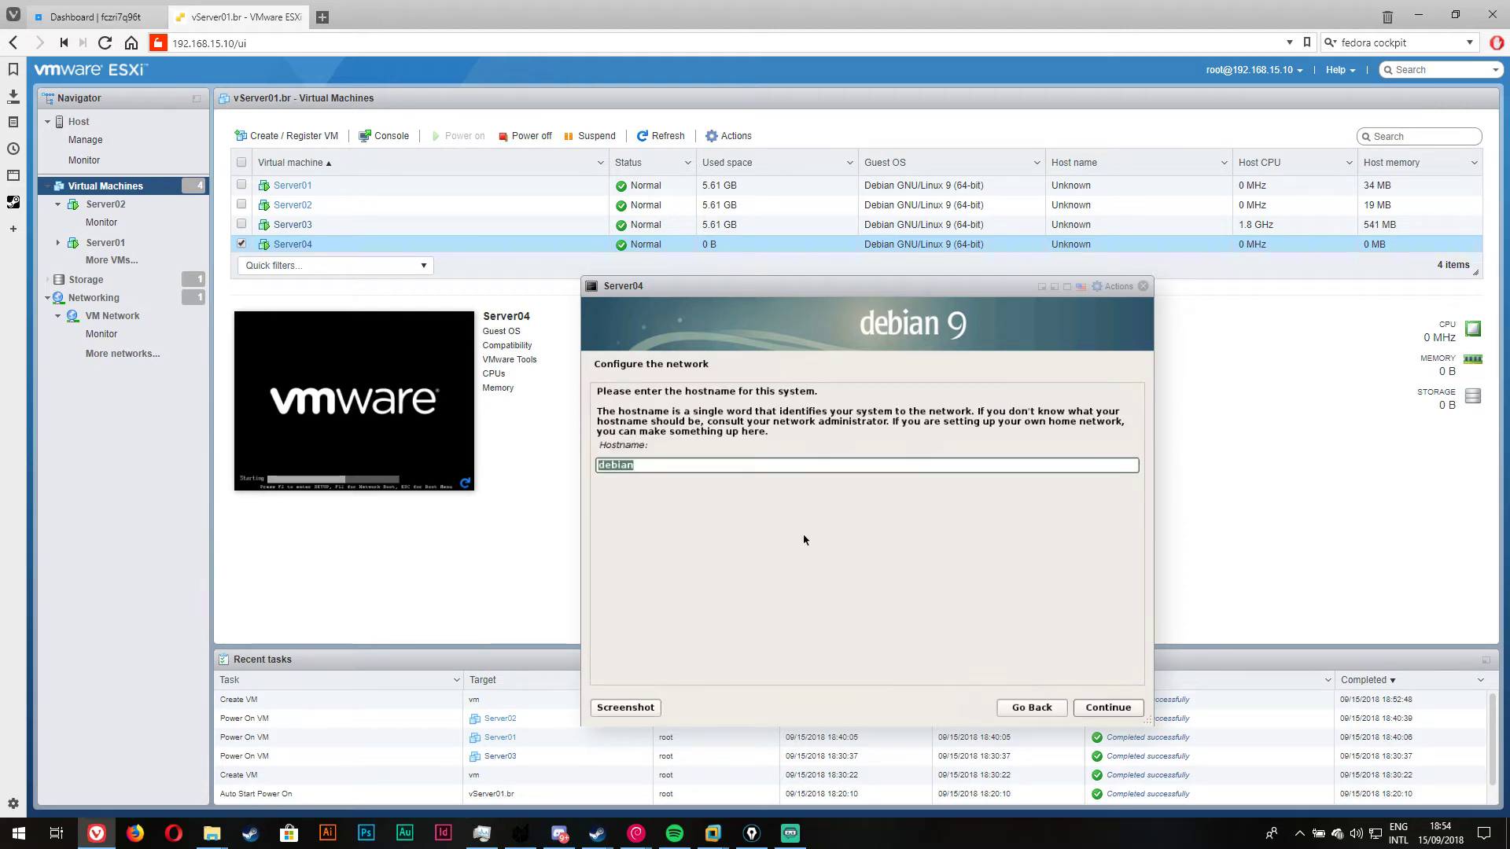
Step: Set the hostname to bserver01, then enter and confirm the root password
{"action": "left_click", "coordinate": [777, 465]}
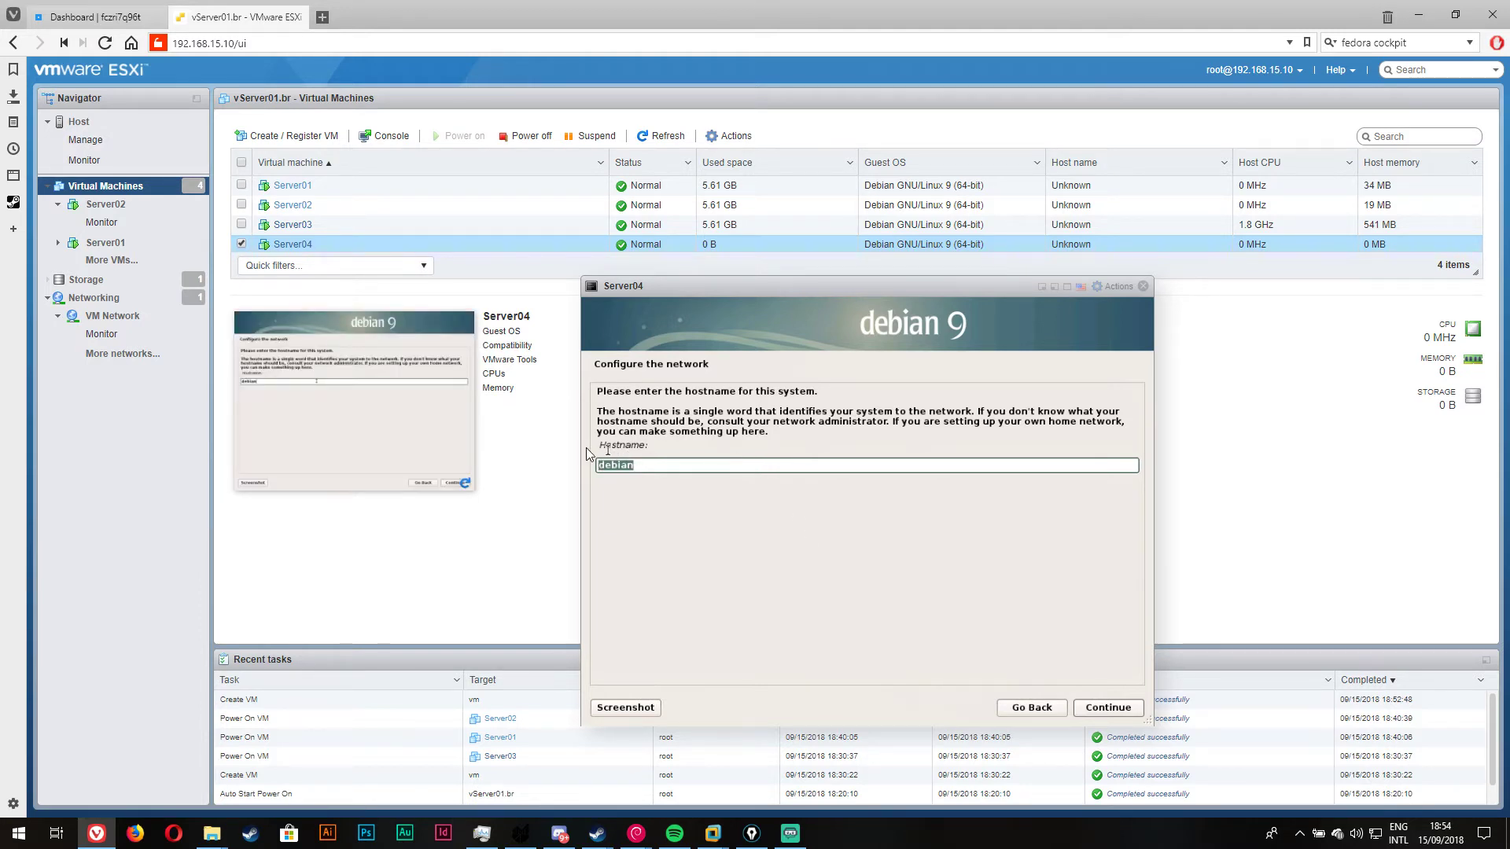
{"action": "type", "text": "b"}
{"action": "type", "text": "serv"}
{"action": "type", "text": "er01"}
{"action": "key", "text": "Return"}
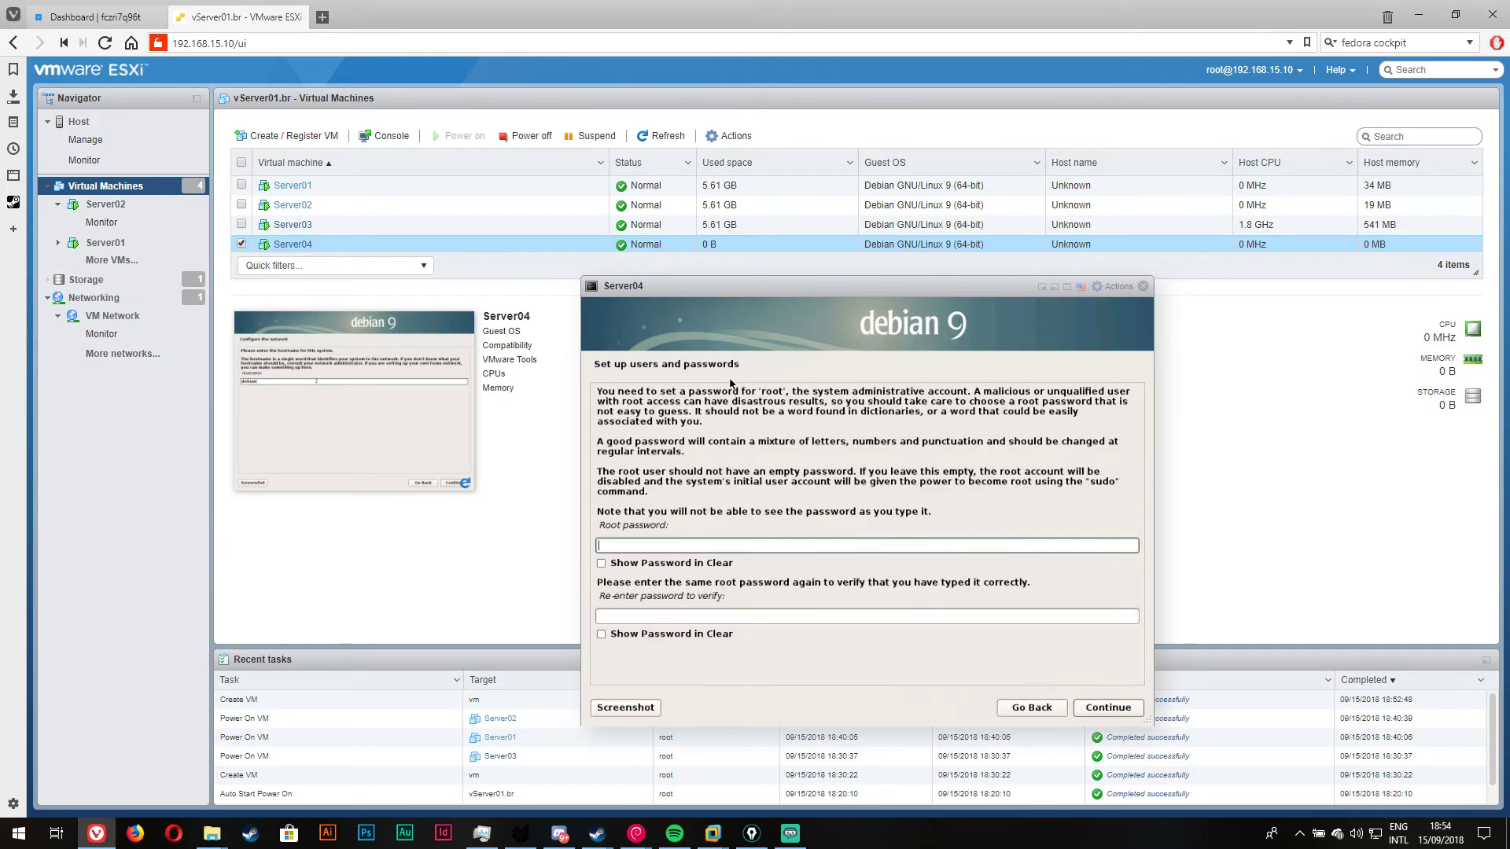
{"action": "type", "text": "********"}
{"action": "left_click", "coordinate": [730, 618]}
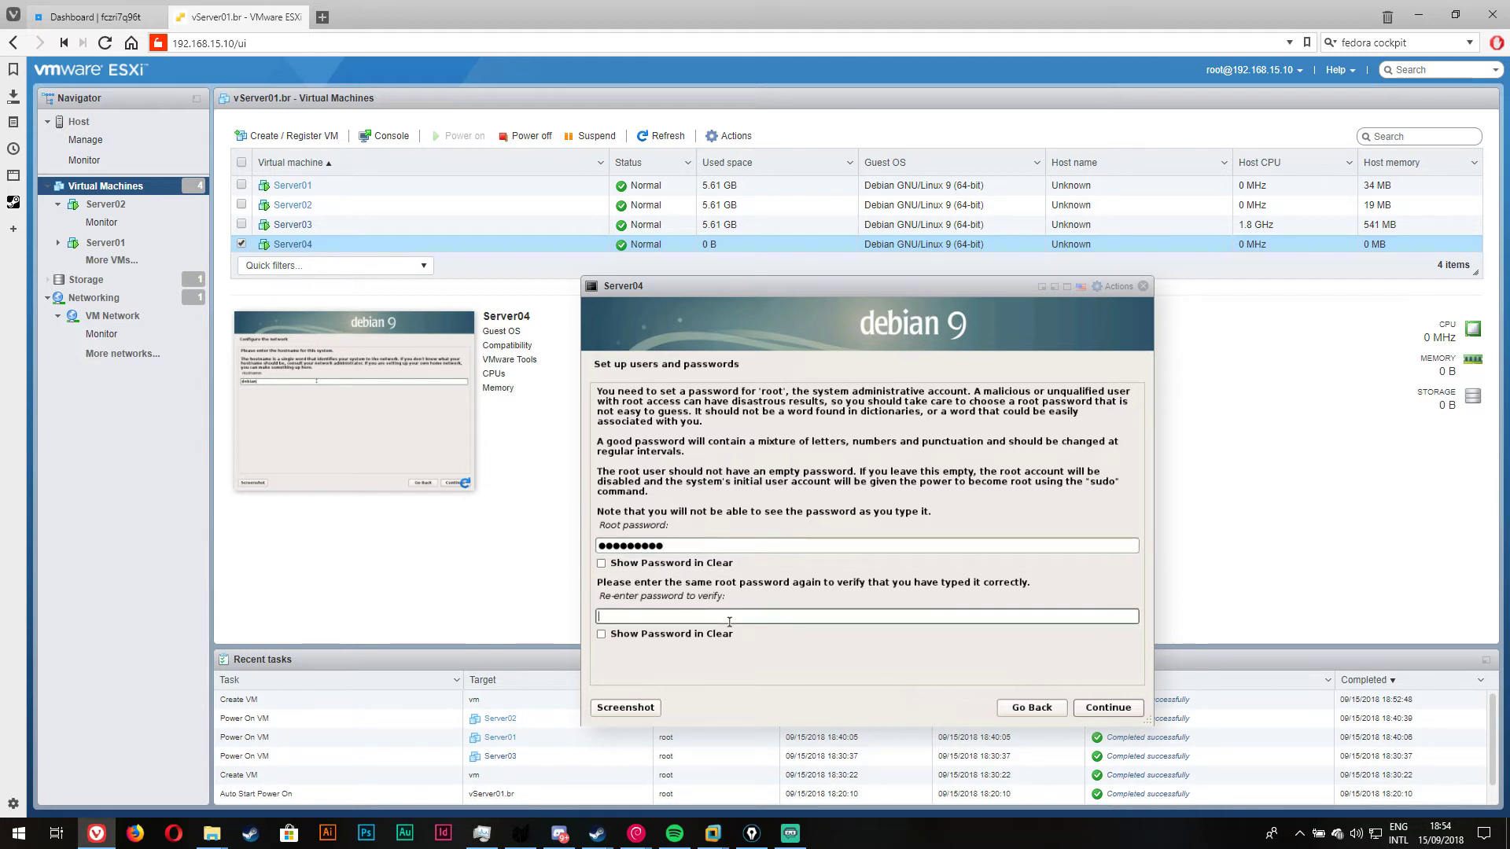
{"action": "type", "text": "*********"}
{"action": "left_click", "coordinate": [1102, 710]}
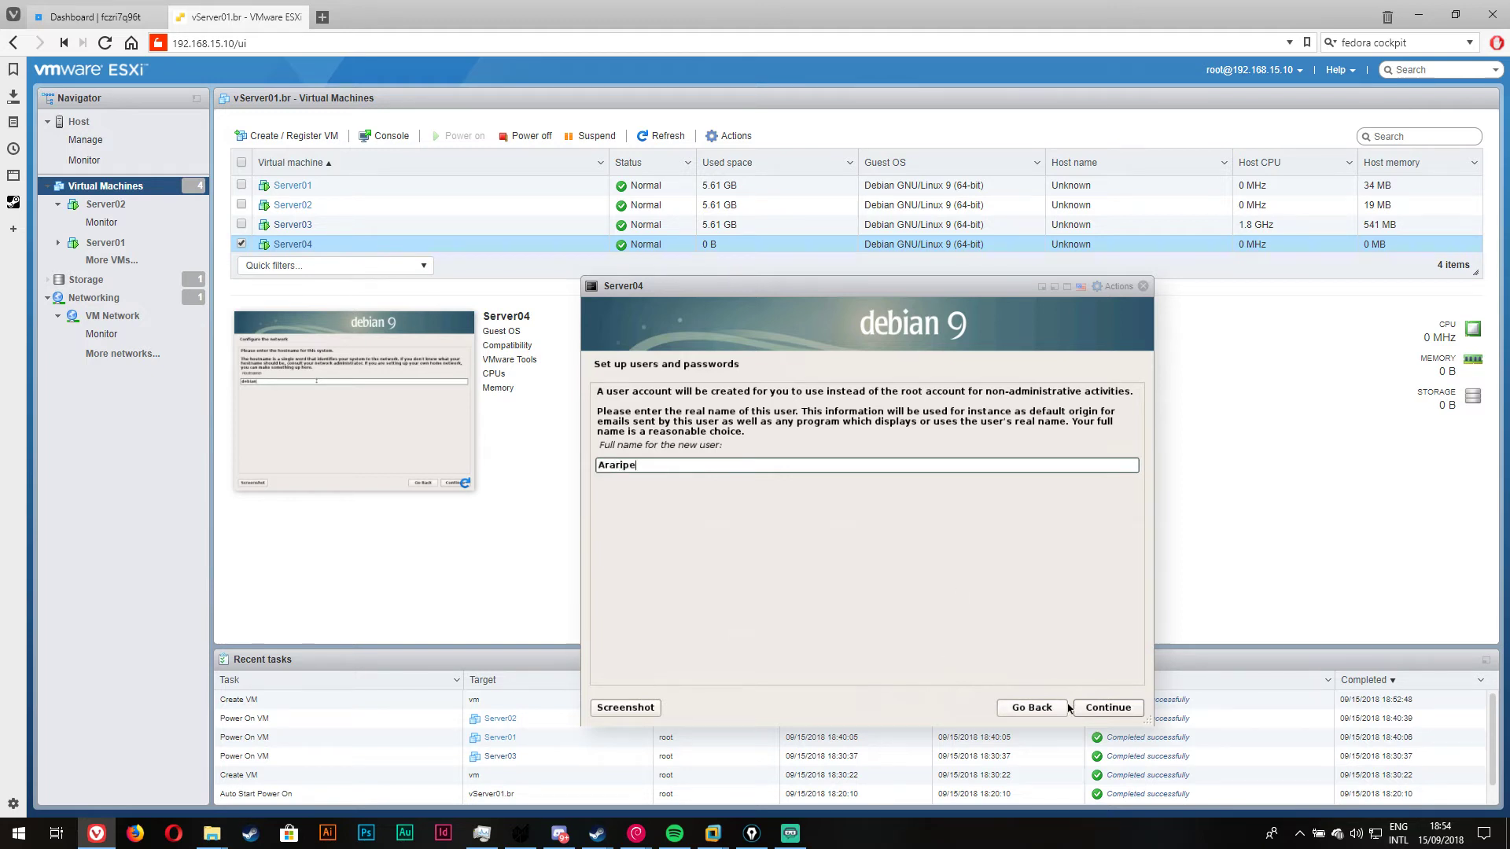
Step: Accept the new user's full name and suggested username, then enter and confirm the user password
{"action": "left_click", "coordinate": [1095, 709]}
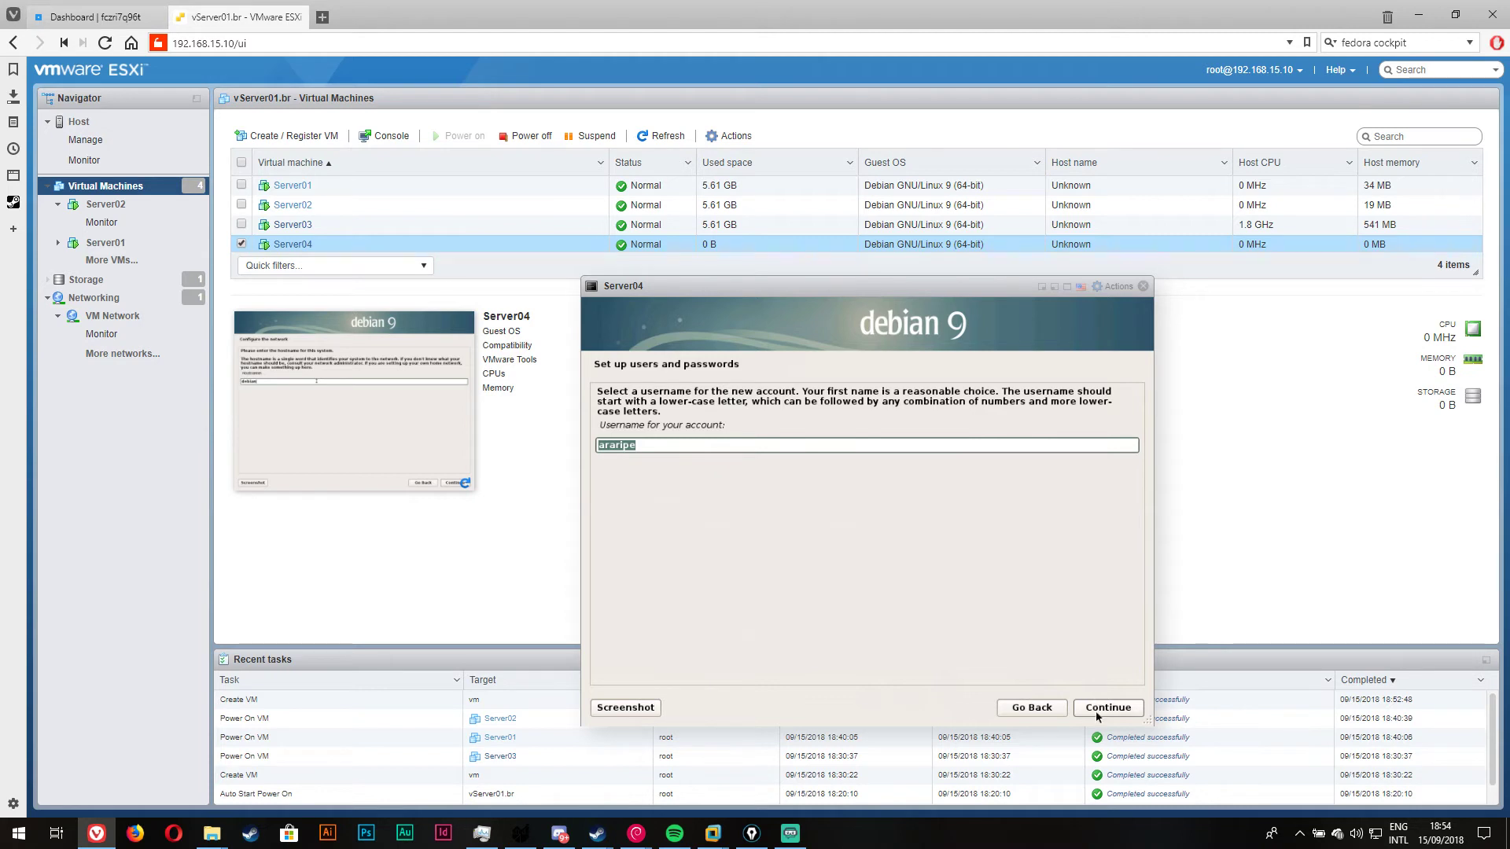
{"action": "left_click", "coordinate": [1097, 713]}
{"action": "left_click", "coordinate": [627, 452]}
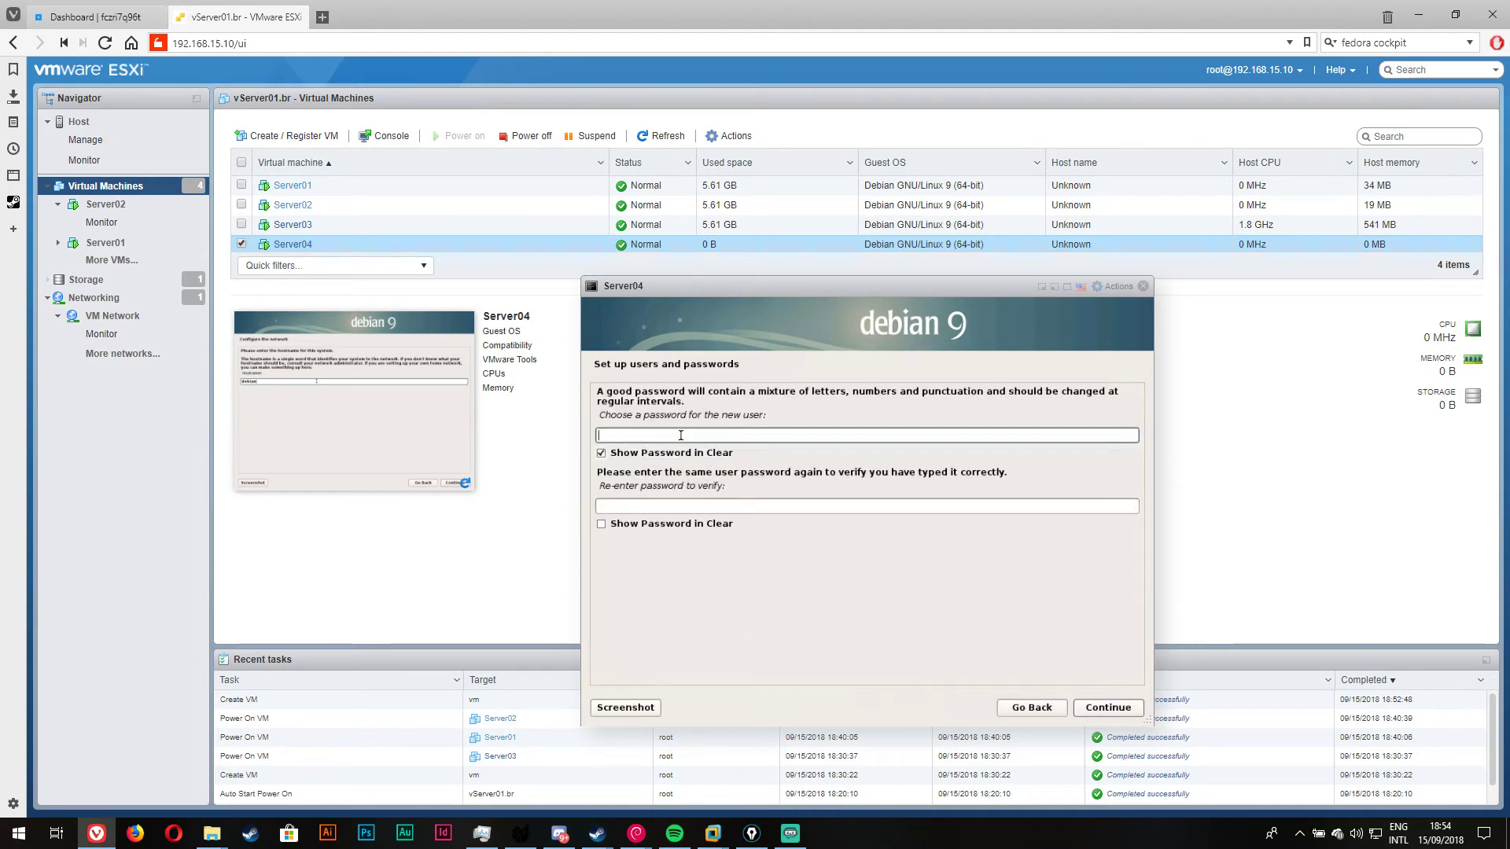
{"action": "left_click", "coordinate": [627, 452]}
{"action": "type", "text": "12"}
{"action": "type", "text": "123456789"}
{"action": "left_click", "coordinate": [792, 504]}
{"action": "type", "text": "12345678"}
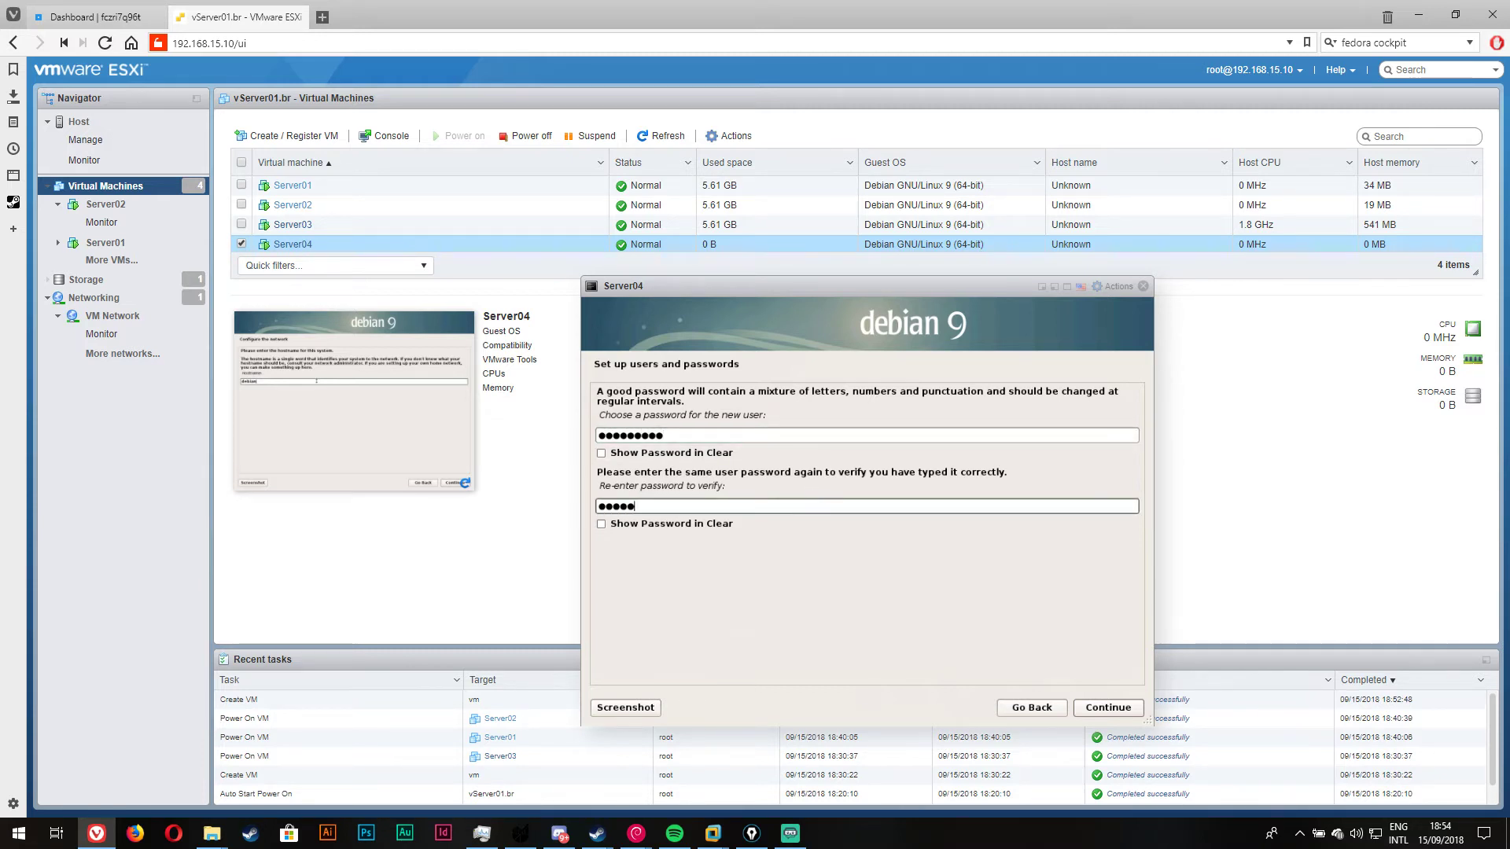
{"action": "type", "text": "9"}
{"action": "left_click", "coordinate": [1105, 707]}
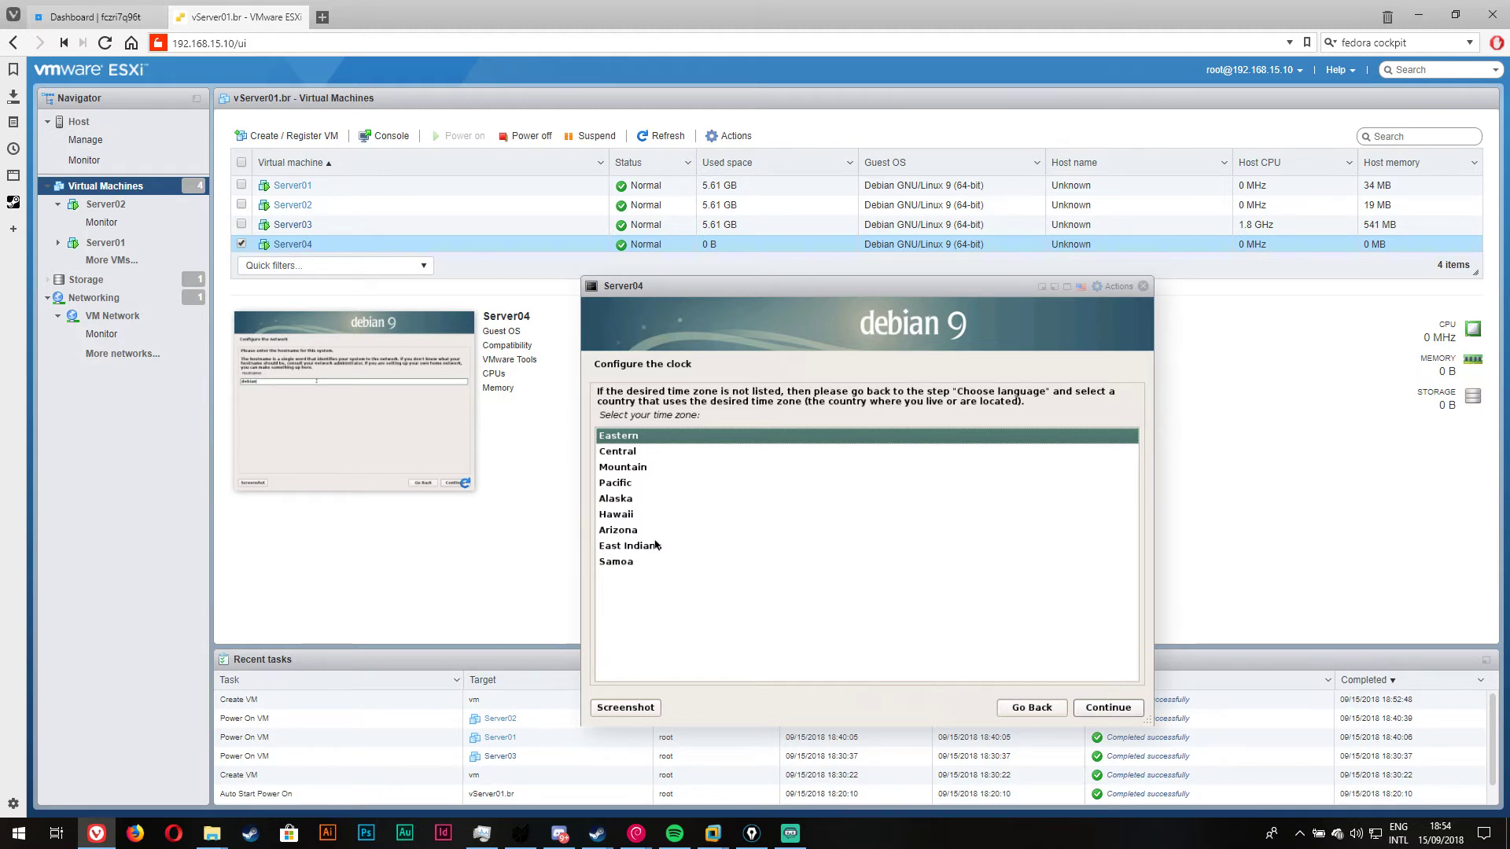
Step: Accept the Eastern time zone and choose guided LVM partitioning of the whole 5.4 GB disk
{"action": "left_click", "coordinate": [1112, 707]}
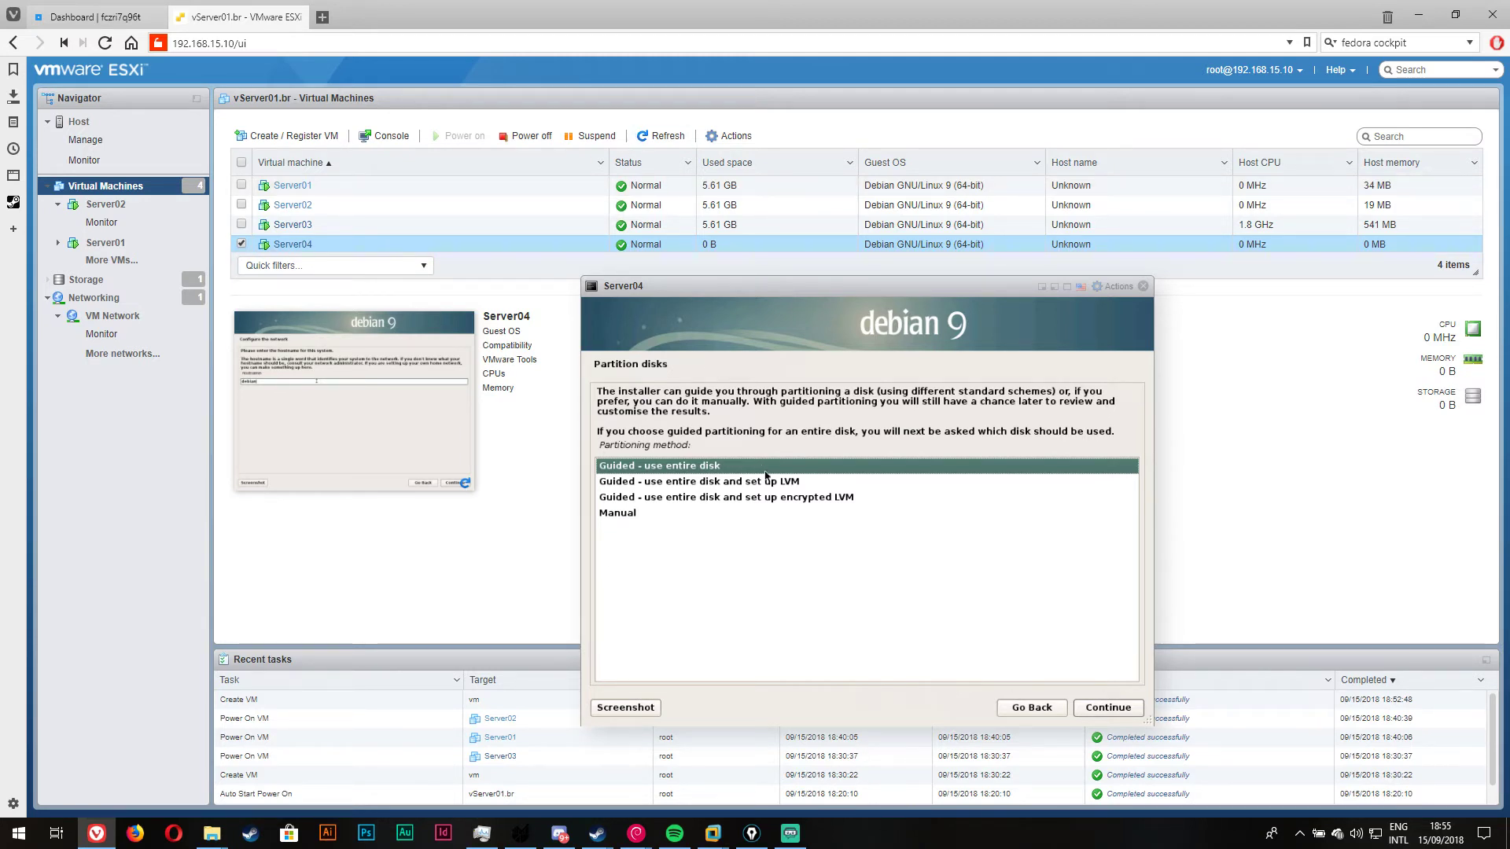
{"action": "left_click", "coordinate": [778, 497]}
{"action": "key", "text": "Up"}
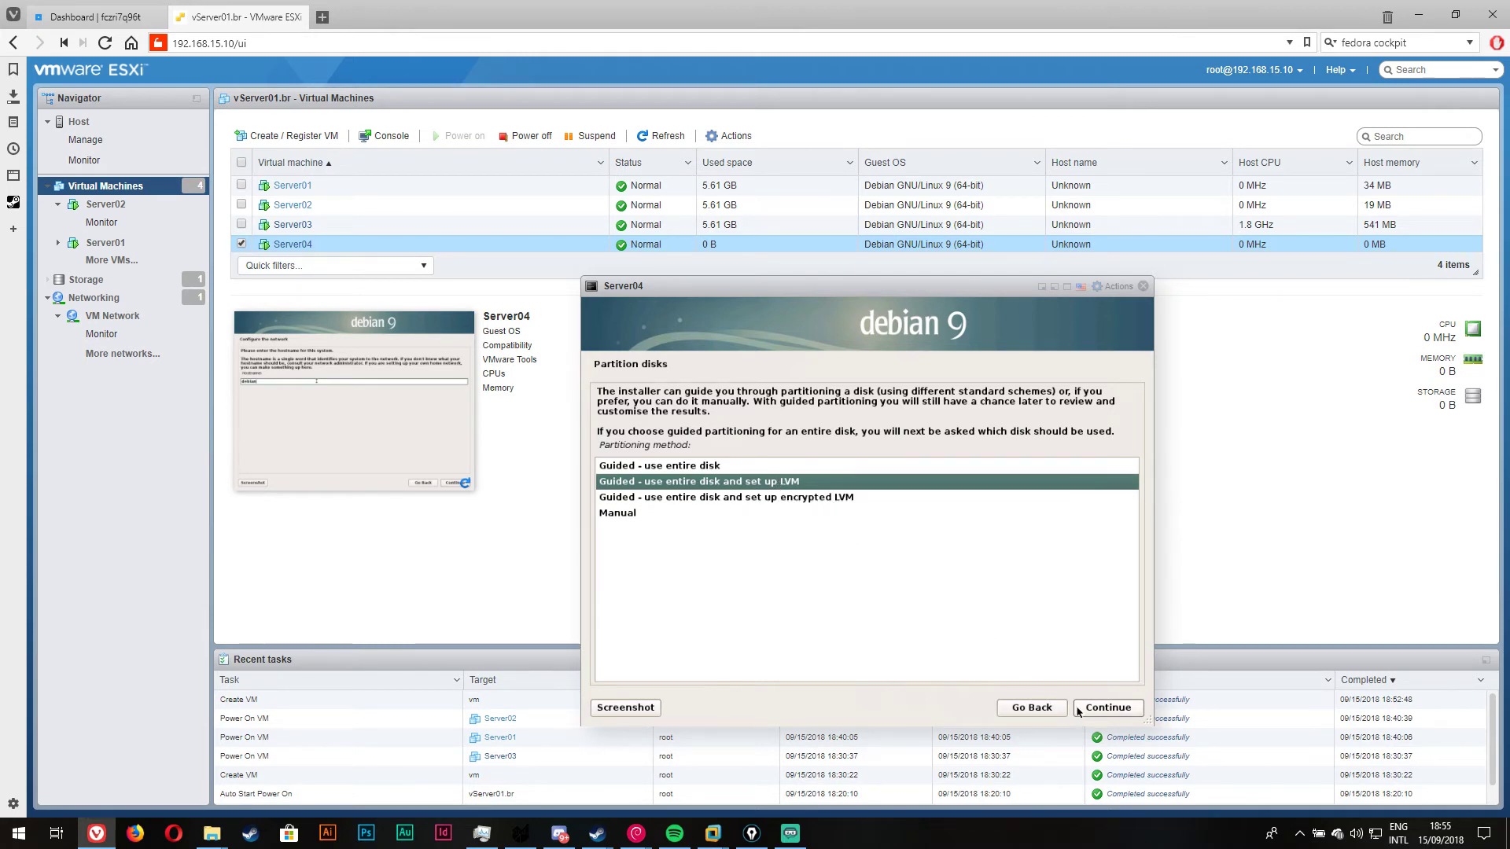
{"action": "left_click", "coordinate": [1079, 709]}
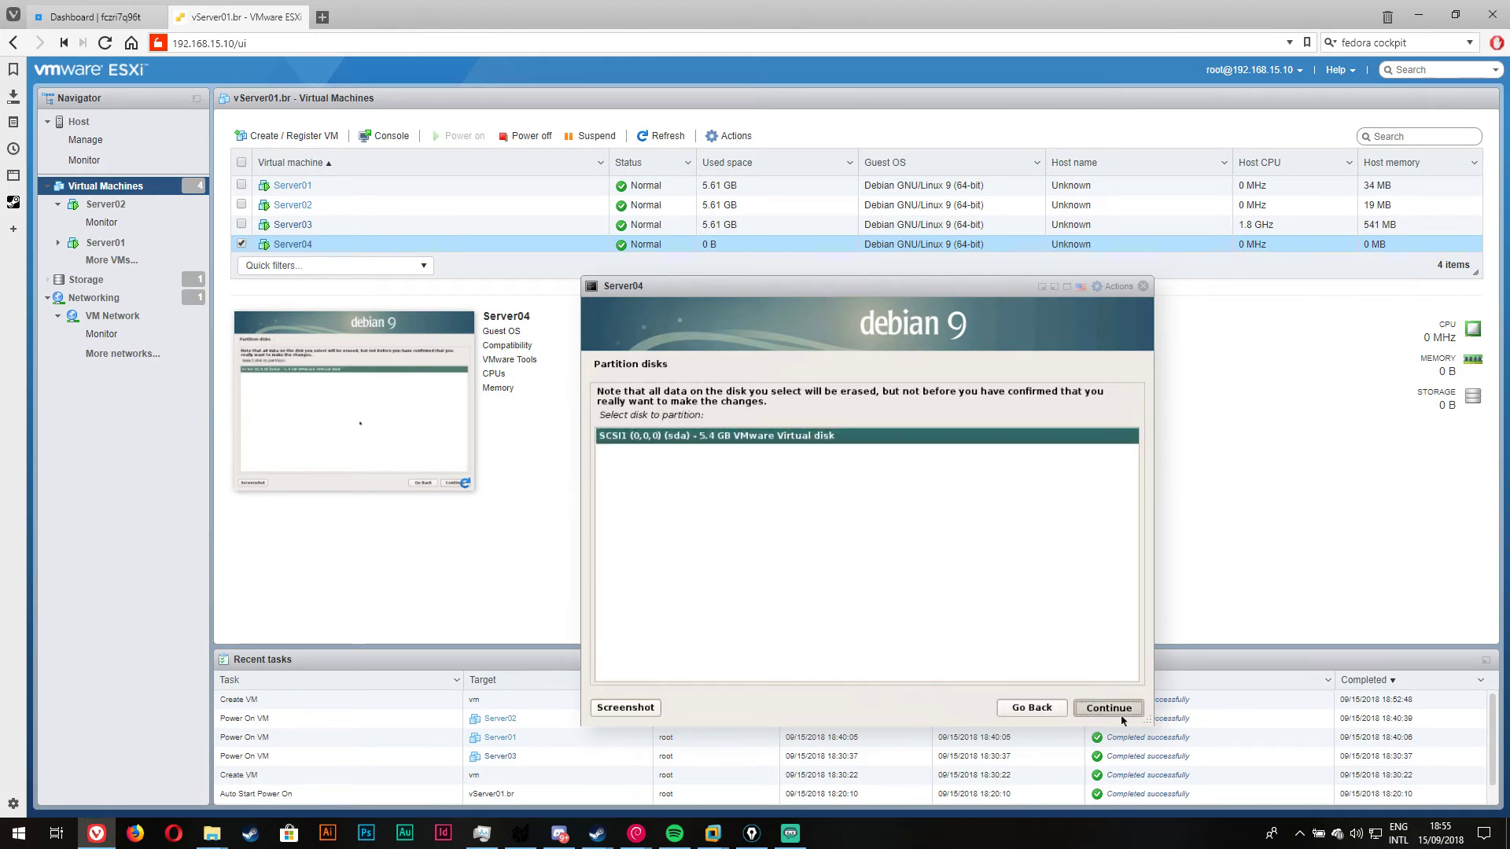
{"action": "left_click", "coordinate": [1121, 715]}
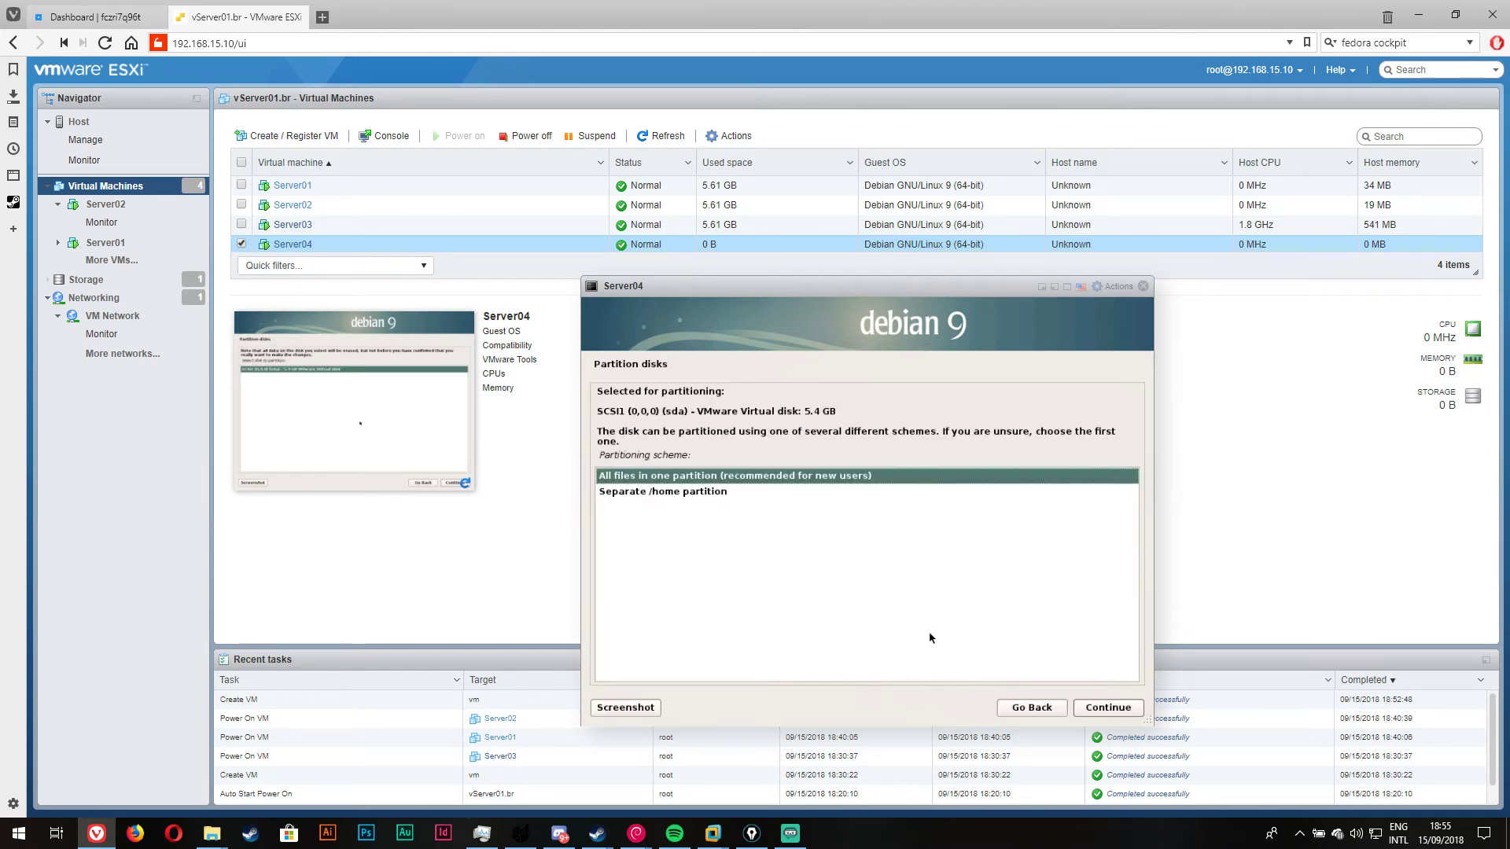
Step: Use the all-files-in-one-partition scheme, write the LVM changes and finish partitioning to disk
{"action": "left_click", "coordinate": [1099, 712]}
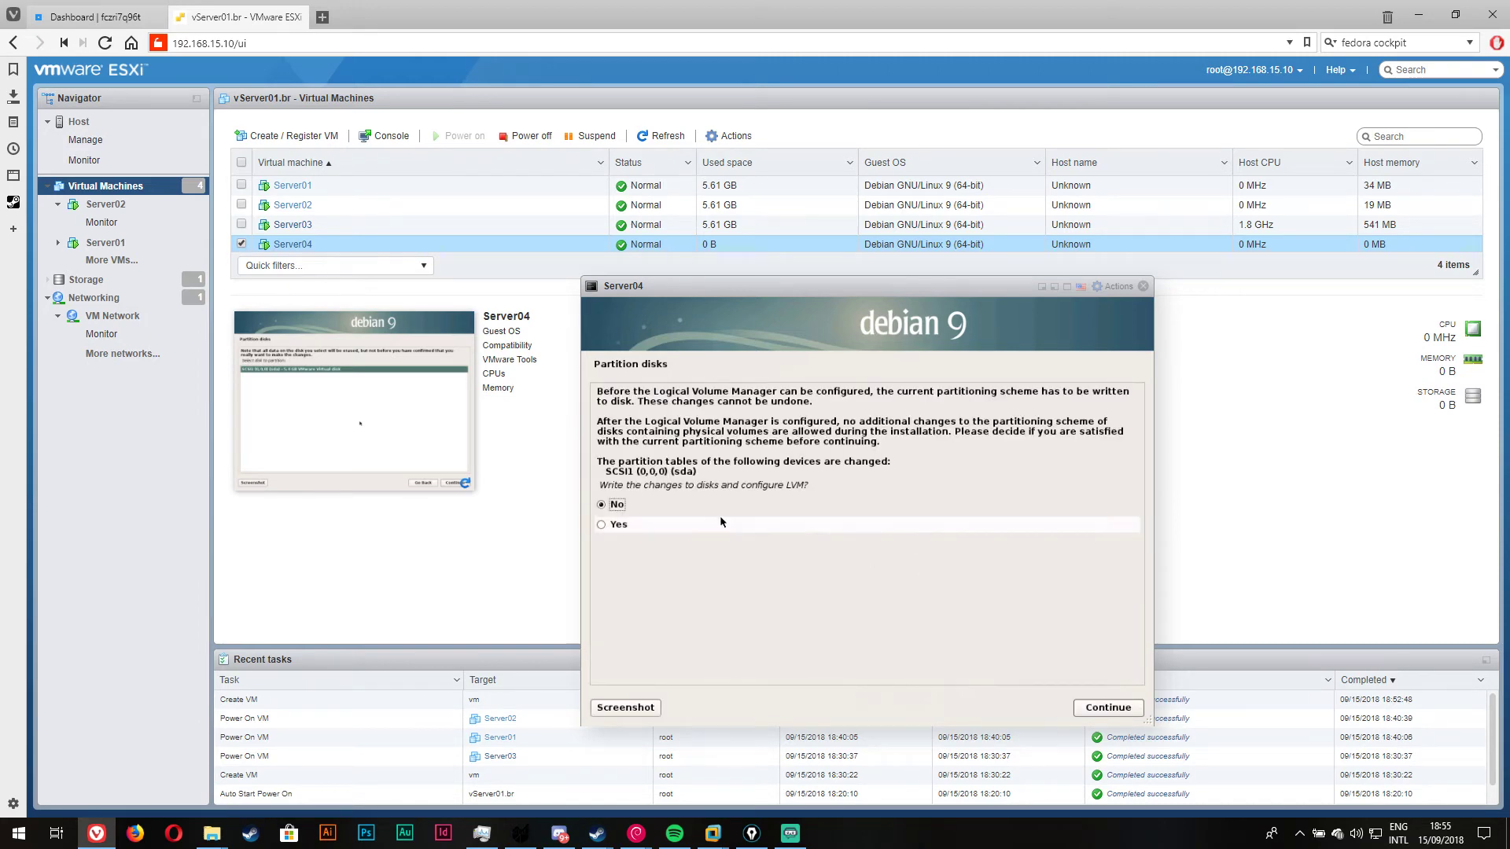
{"action": "left_click", "coordinate": [720, 523]}
{"action": "left_click", "coordinate": [1109, 707]}
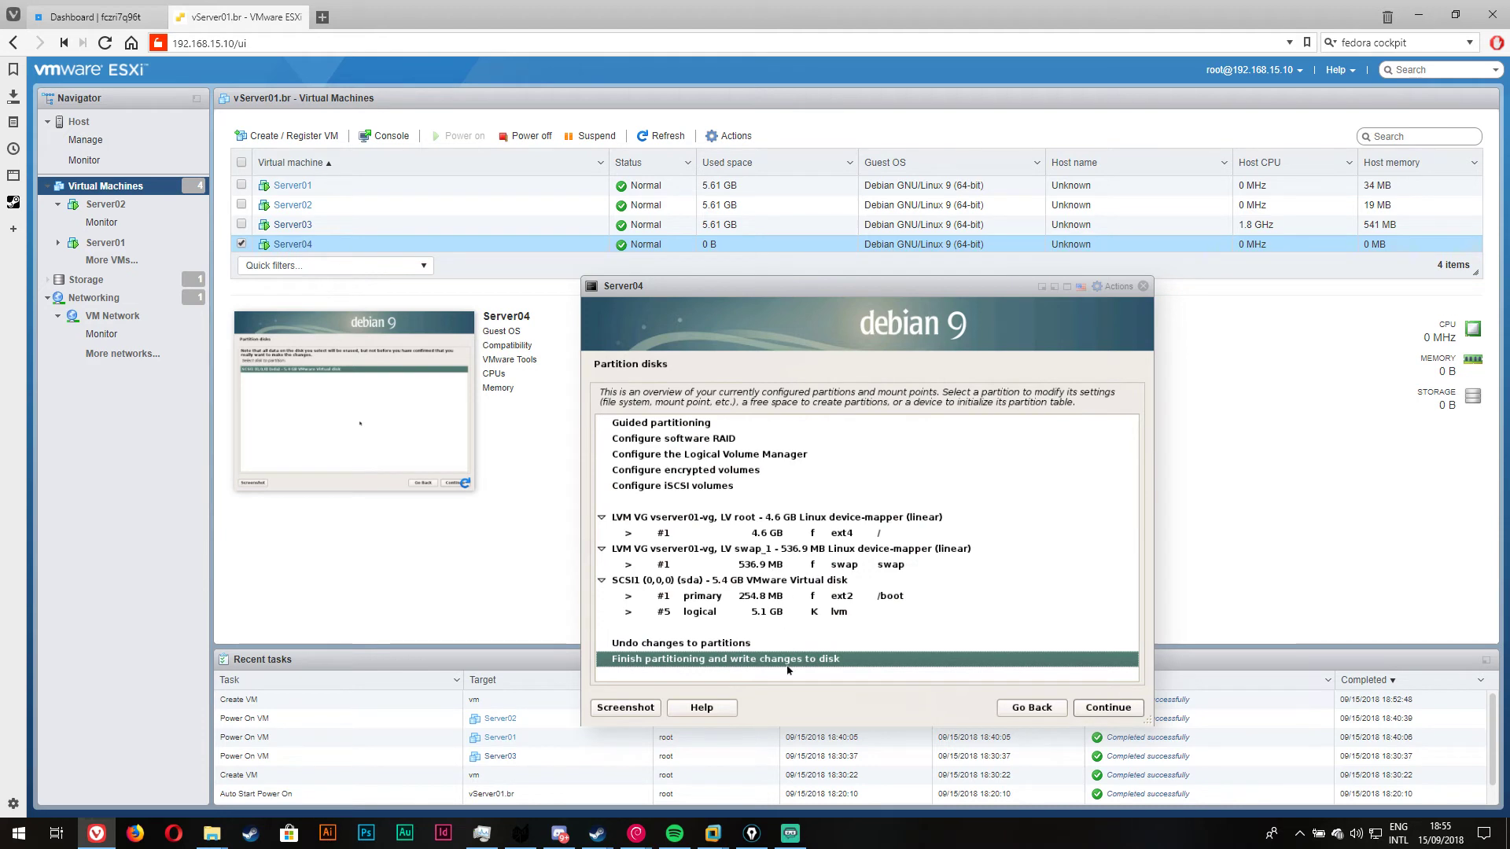
{"action": "left_click", "coordinate": [1079, 711]}
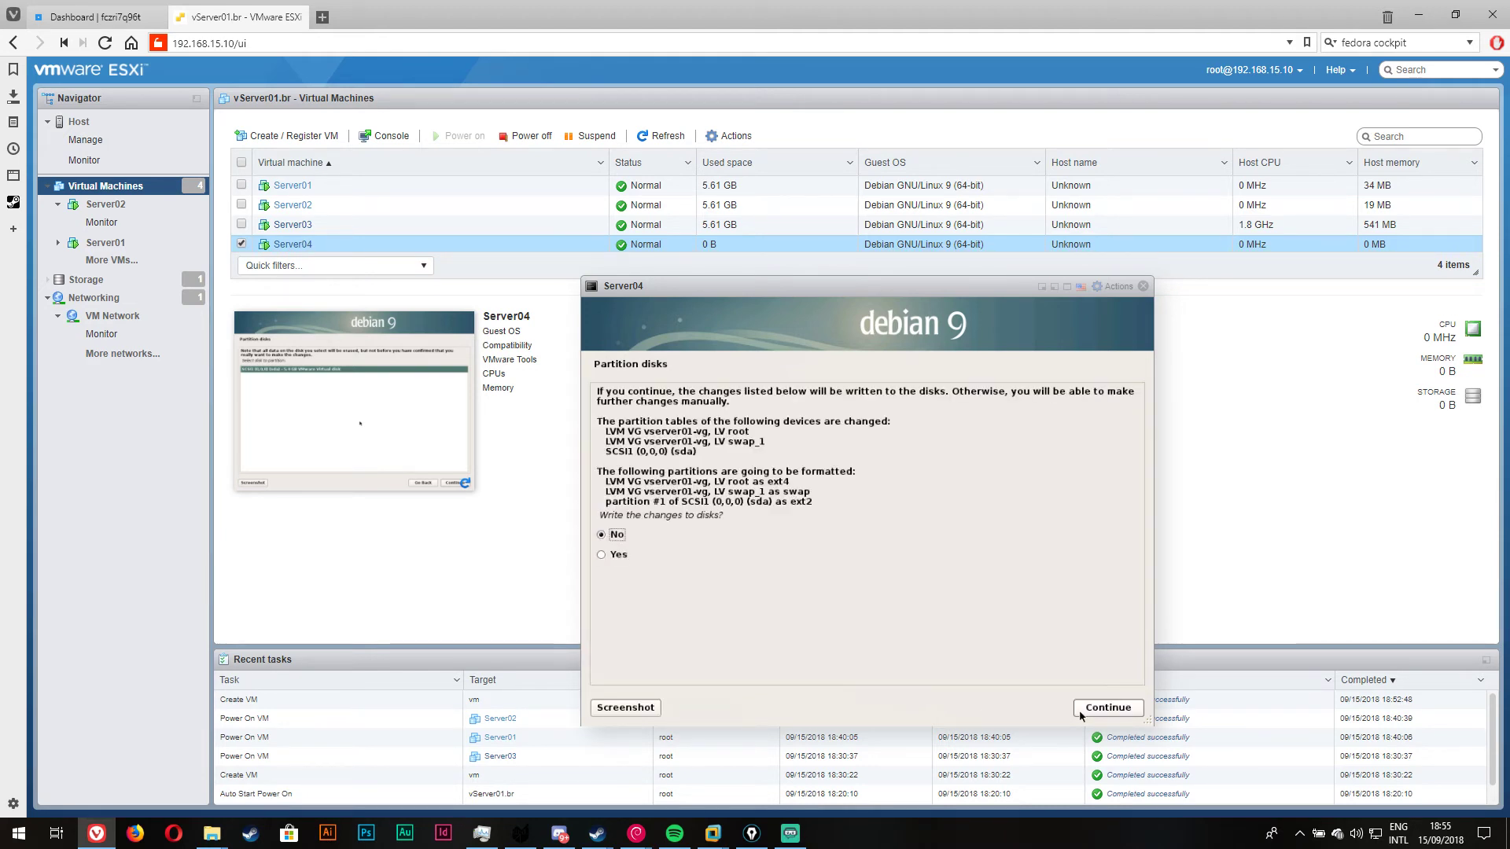
{"action": "left_click", "coordinate": [622, 554]}
{"action": "key", "text": "Return"}
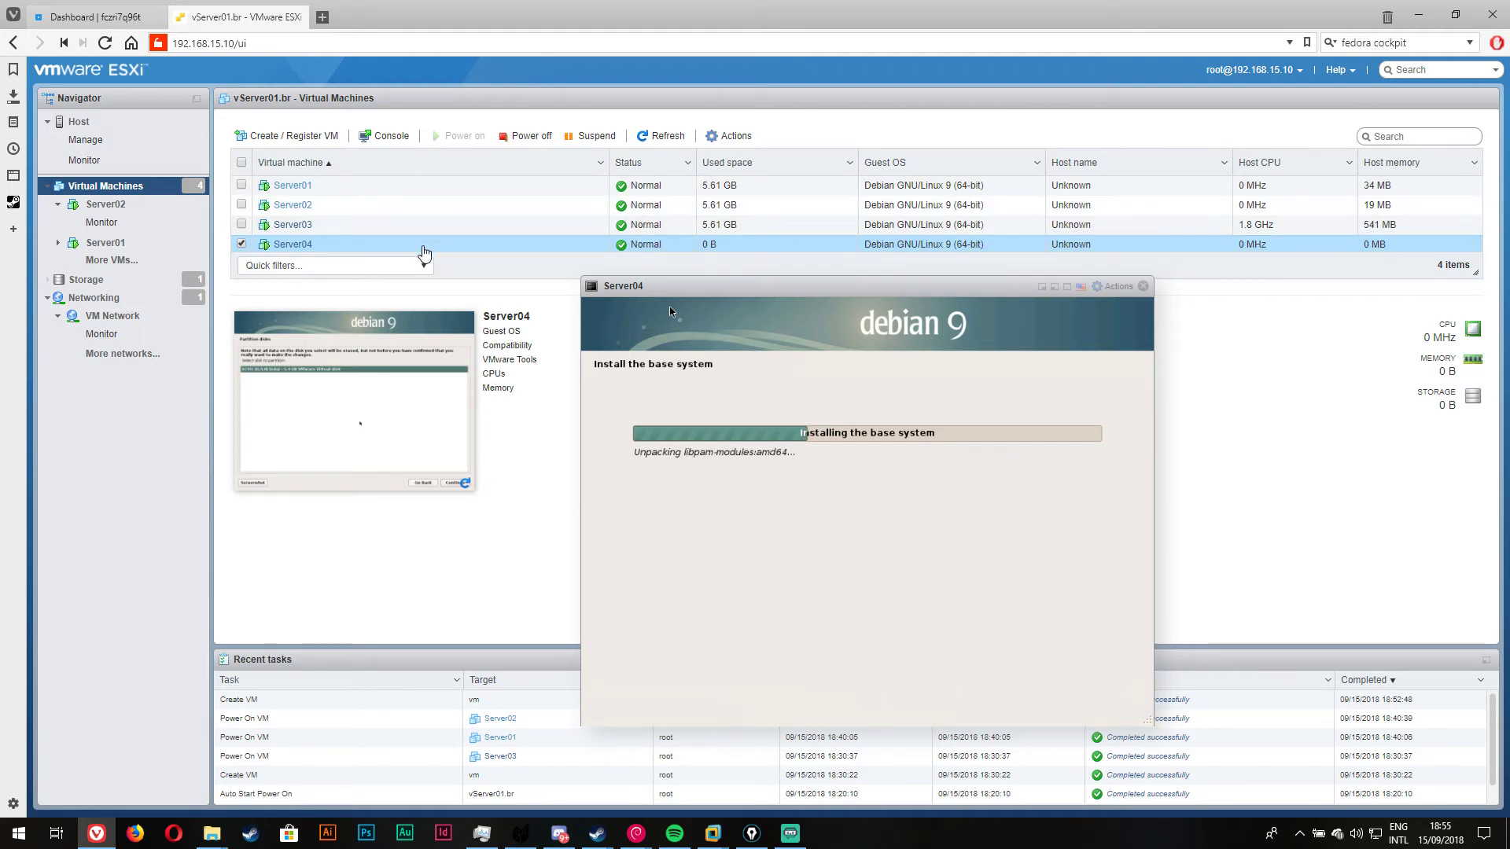
Step: Open Server01's console and run shutdown there
{"action": "left_click", "coordinate": [338, 185]}
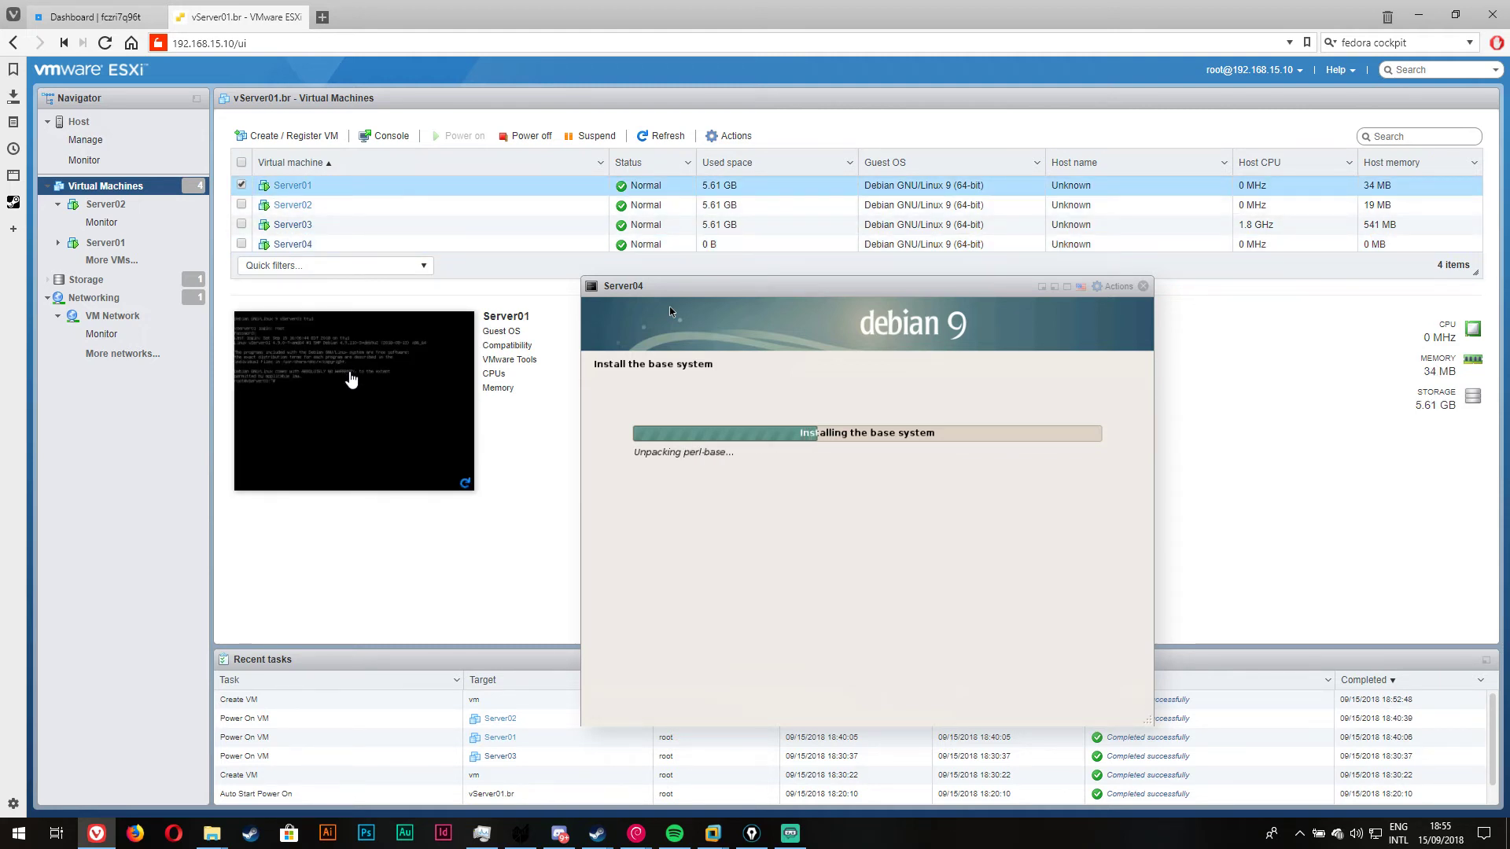
{"action": "left_click", "coordinate": [347, 371]}
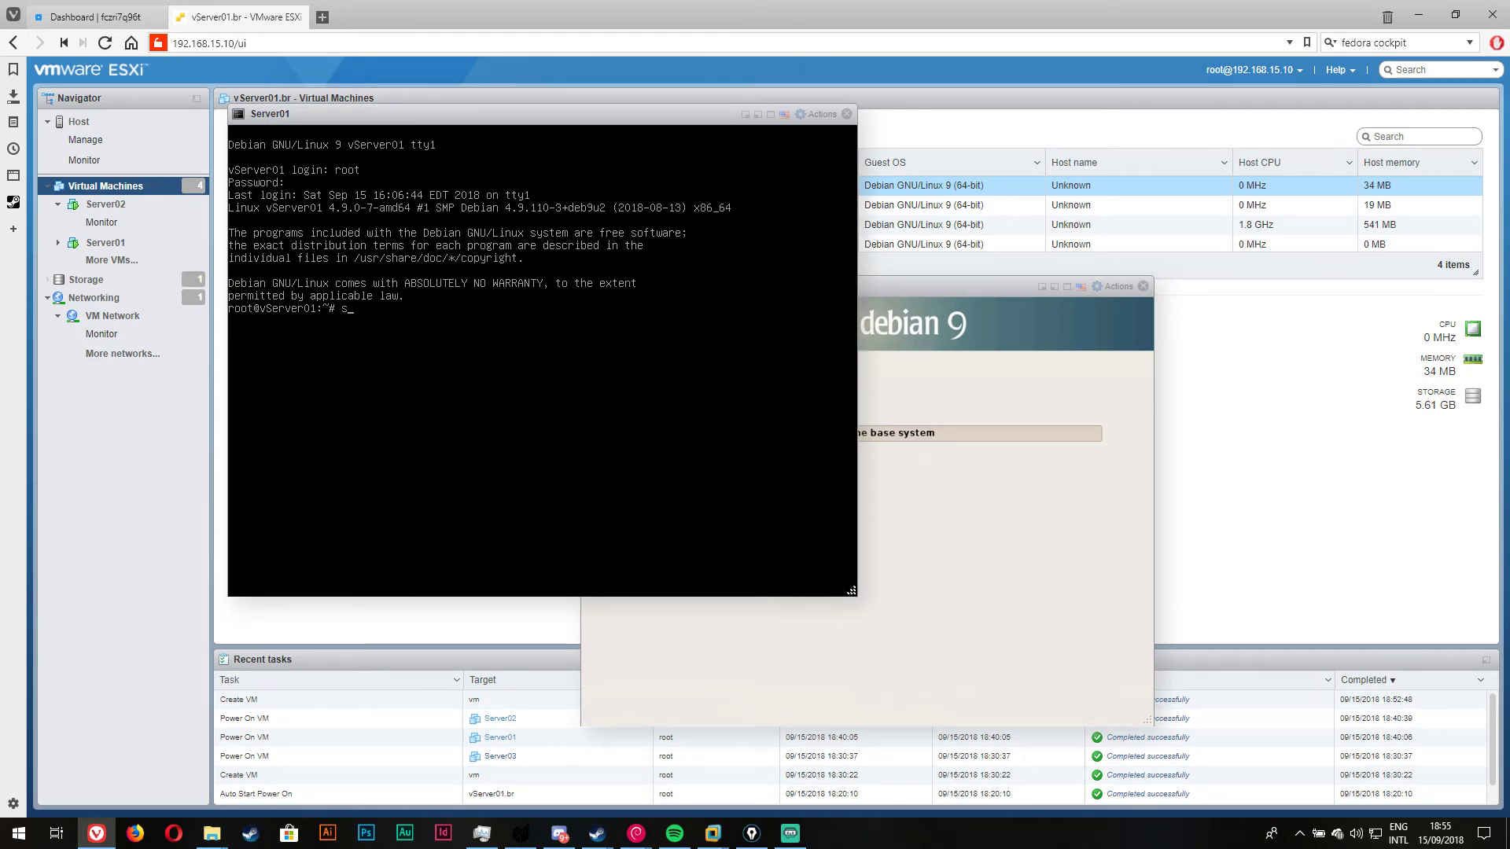
{"action": "type", "text": "shutdwonn"}
{"action": "key", "text": "Return"}
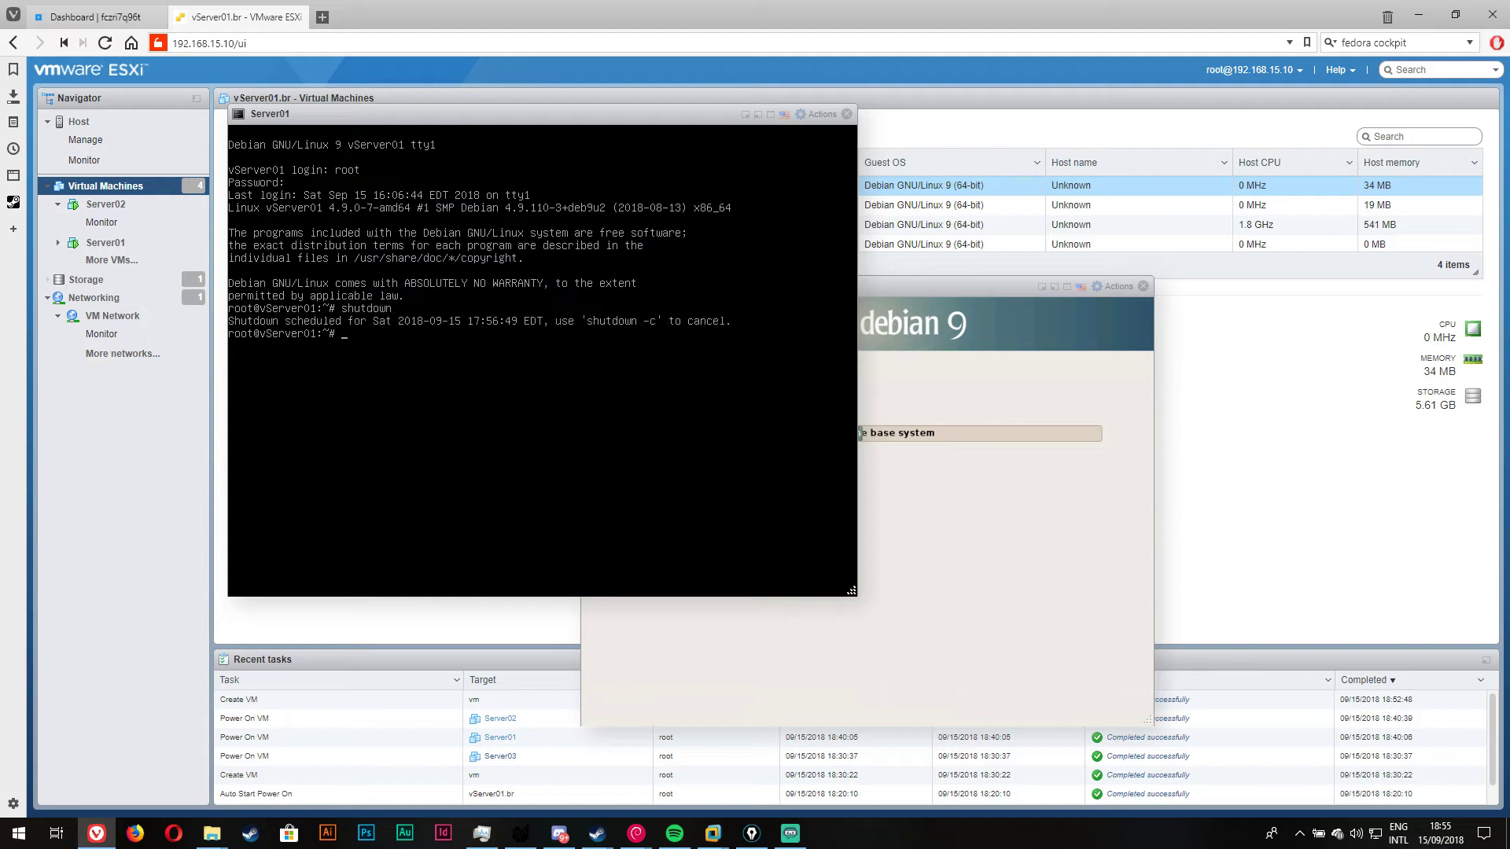
{"action": "left_click_drag", "start_coordinate": [517, 116], "coordinate": [503, 302]}
Step: Open a browser console for Server02 and run shutdown there
{"action": "left_click", "coordinate": [449, 214]}
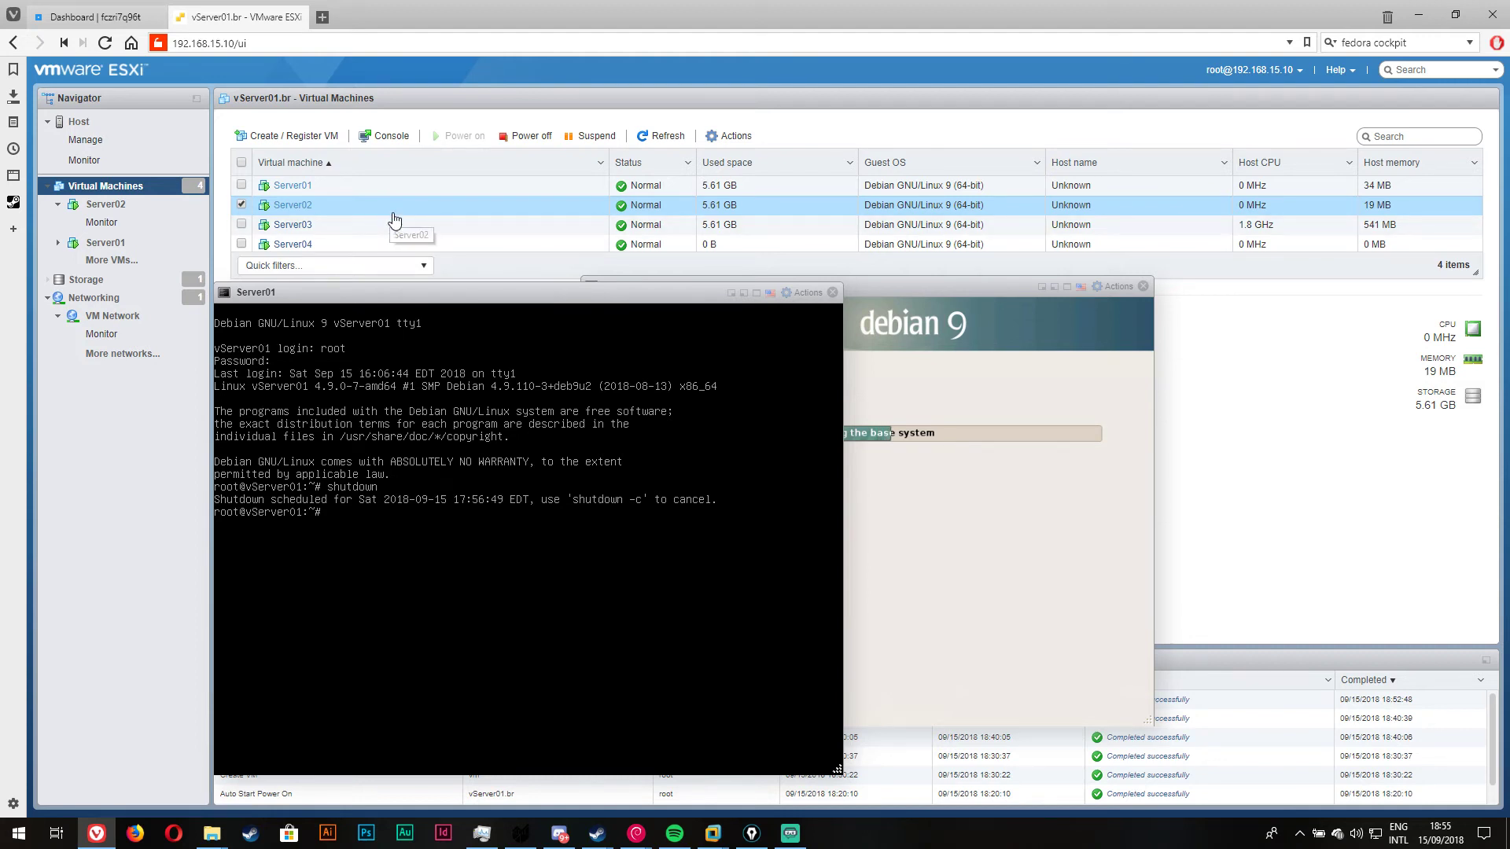
{"action": "right_click", "coordinate": [263, 205]}
{"action": "mouse_move", "coordinate": [326, 291]}
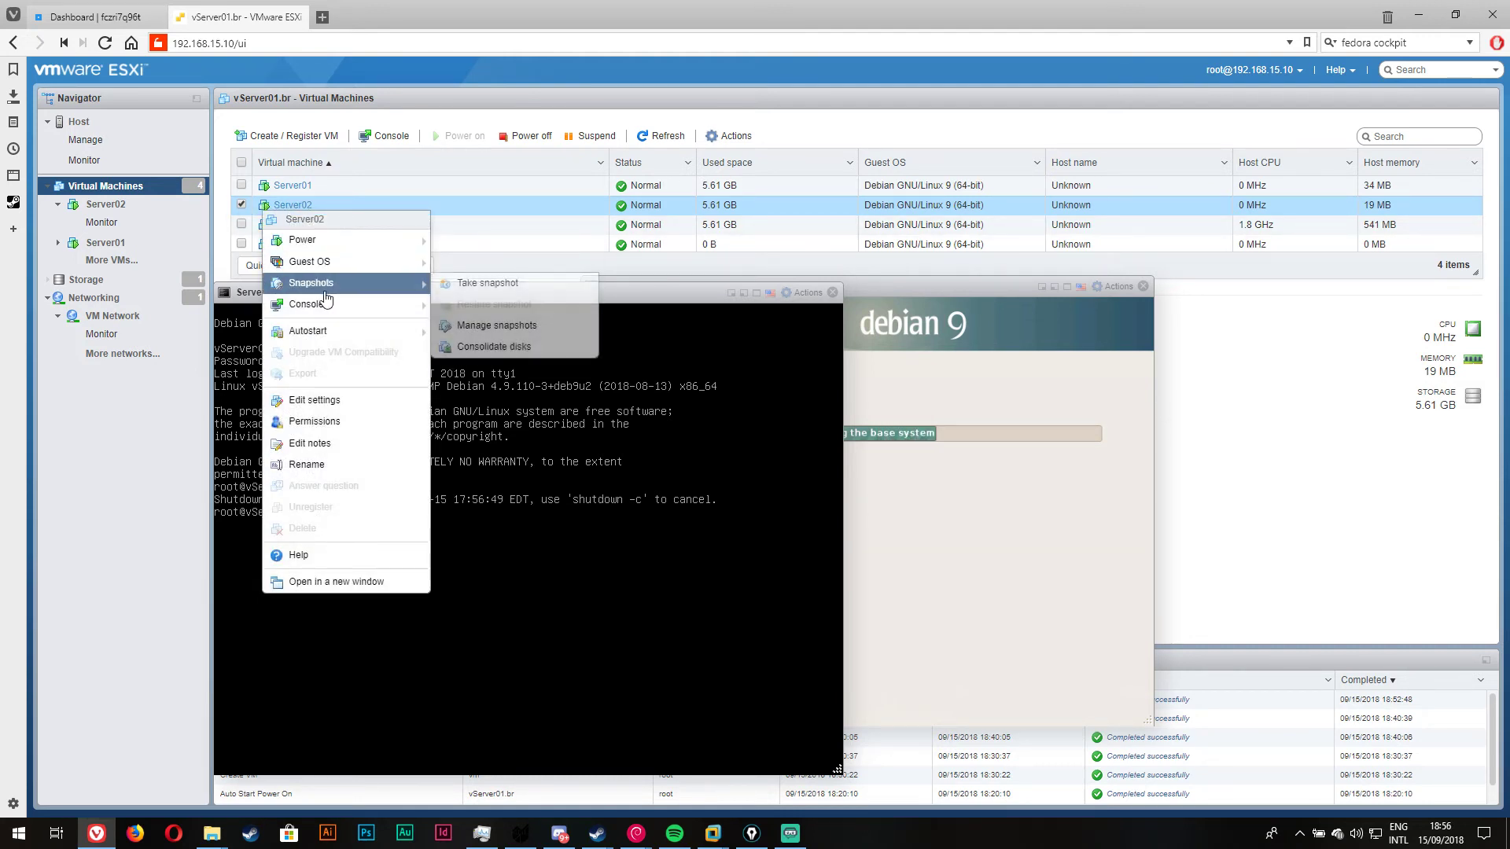
{"action": "left_click", "coordinate": [456, 300]}
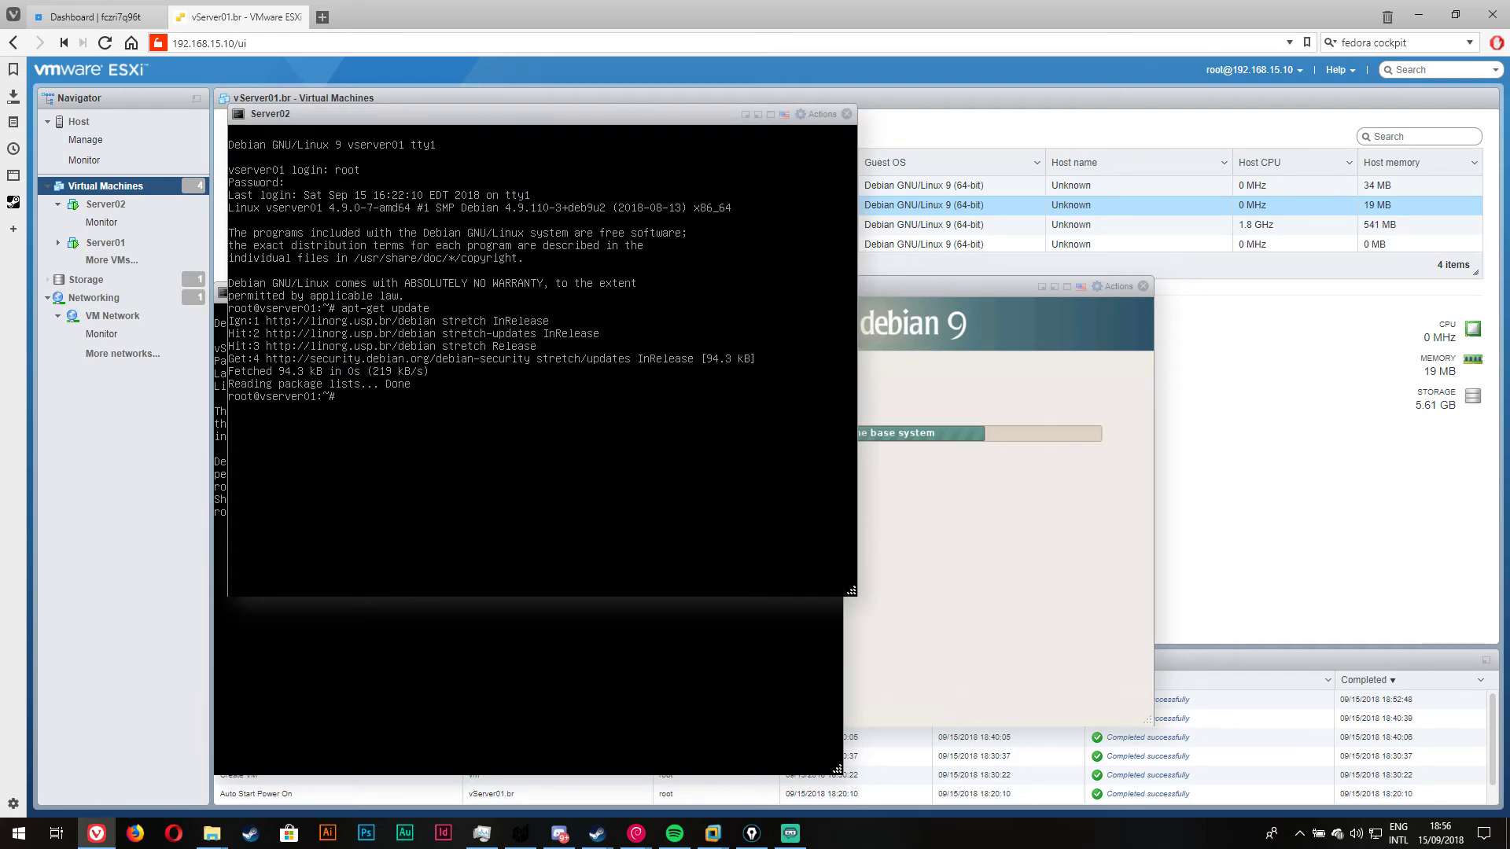
{"action": "type", "text": "shutdown"}
{"action": "key", "text": "Return"}
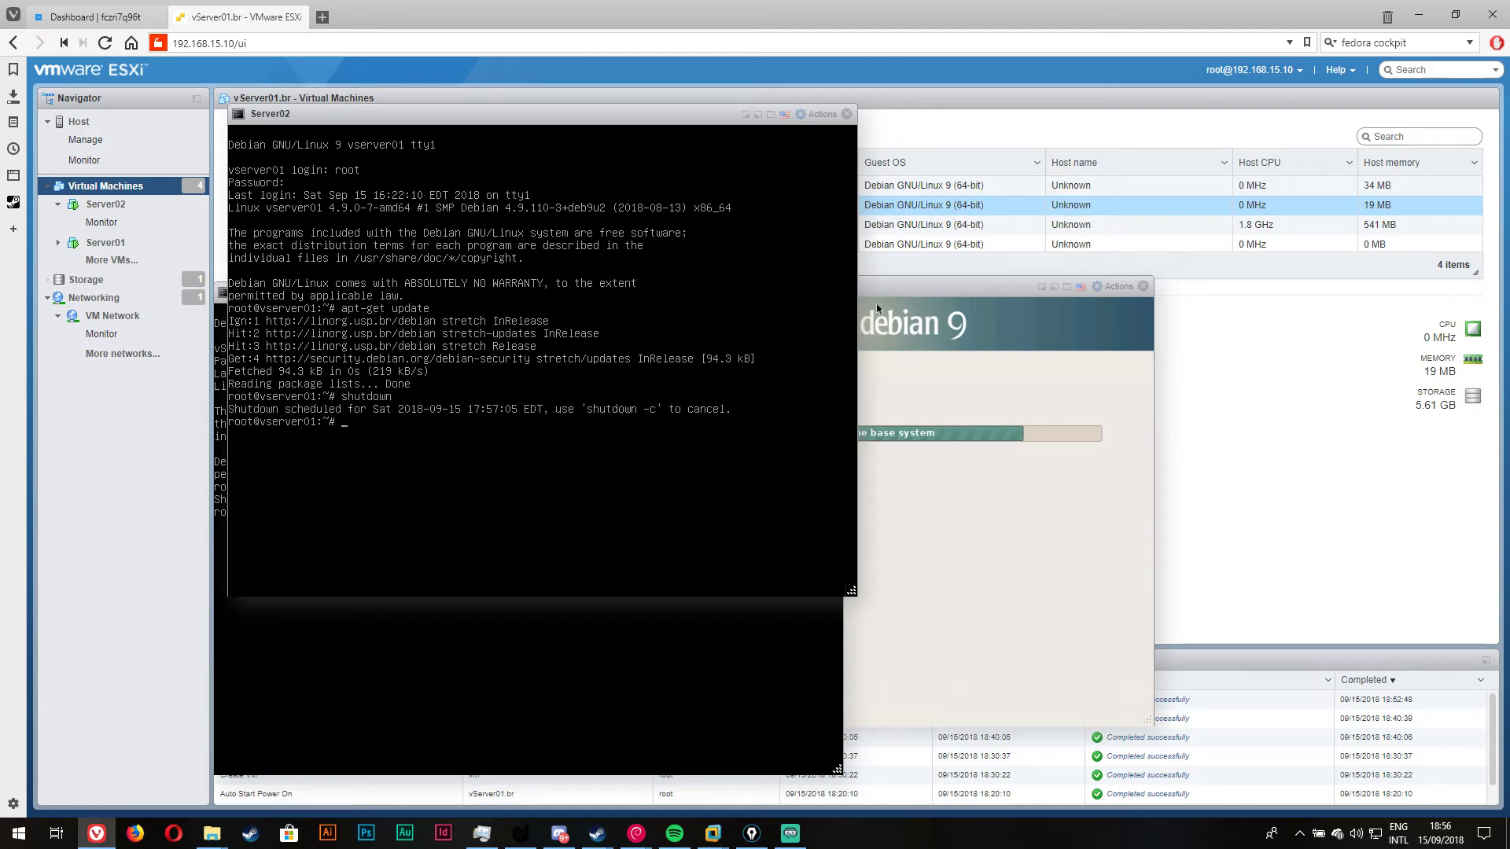
Step: Open a browser console for Server03, rerun shutdown, then return to the Server04 installer
{"action": "right_click", "coordinate": [955, 228]}
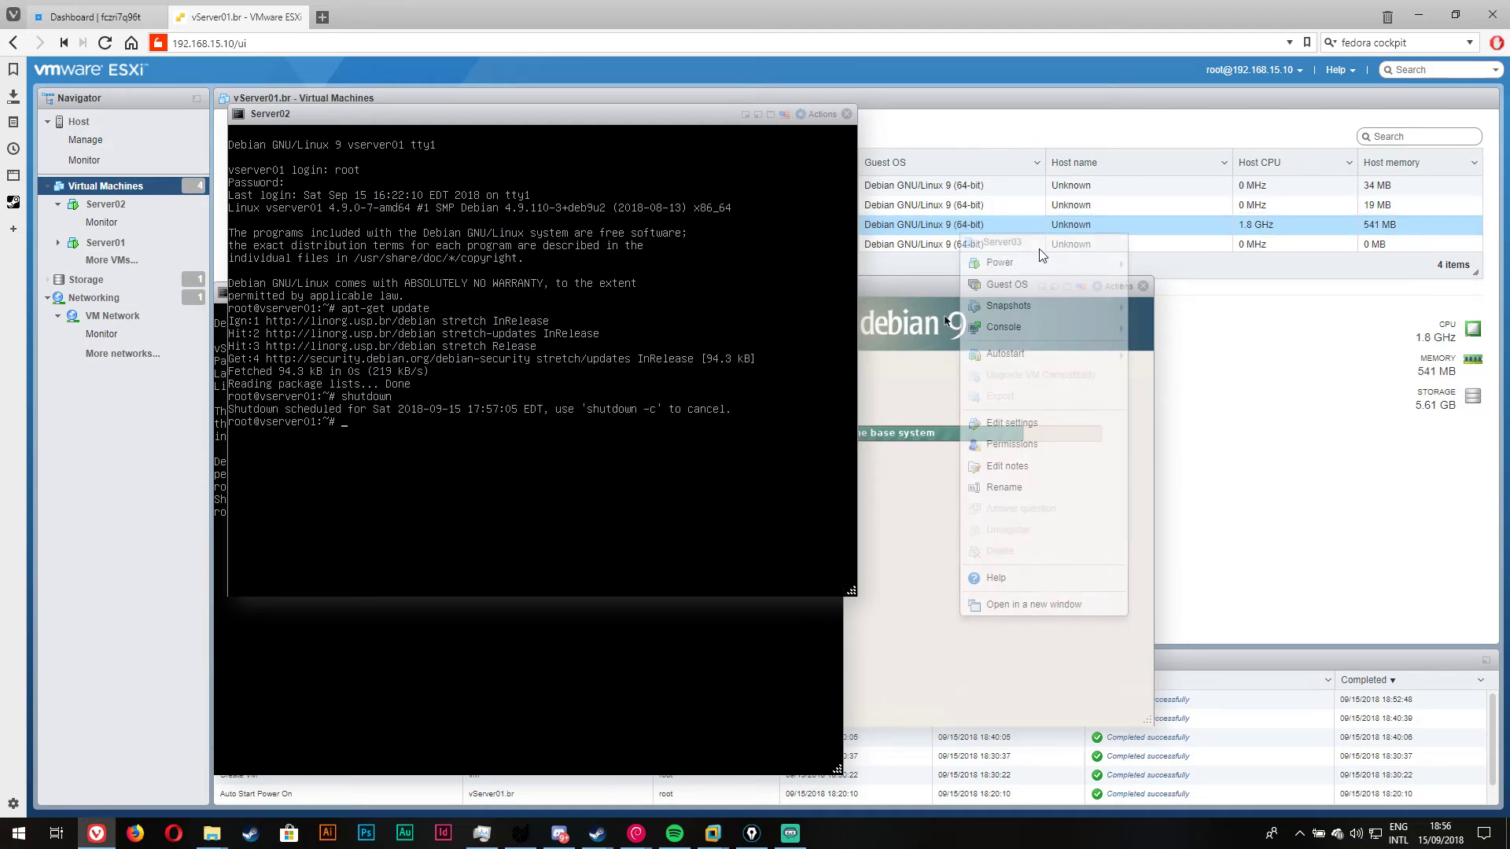
{"action": "left_click", "coordinate": [1077, 334]}
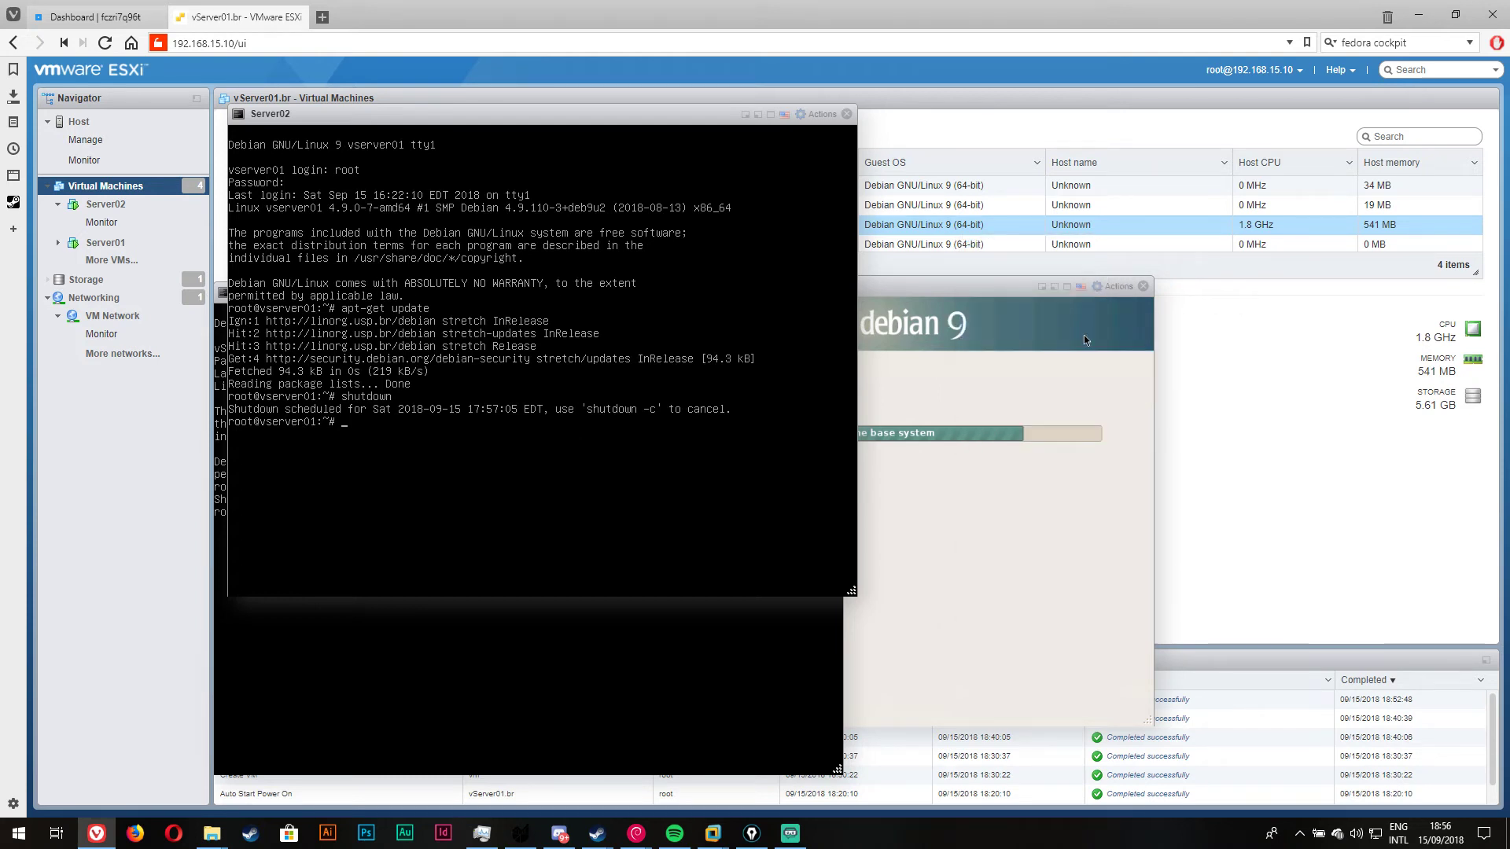
{"action": "right_click", "coordinate": [964, 229]}
{"action": "mouse_move", "coordinate": [1063, 328]}
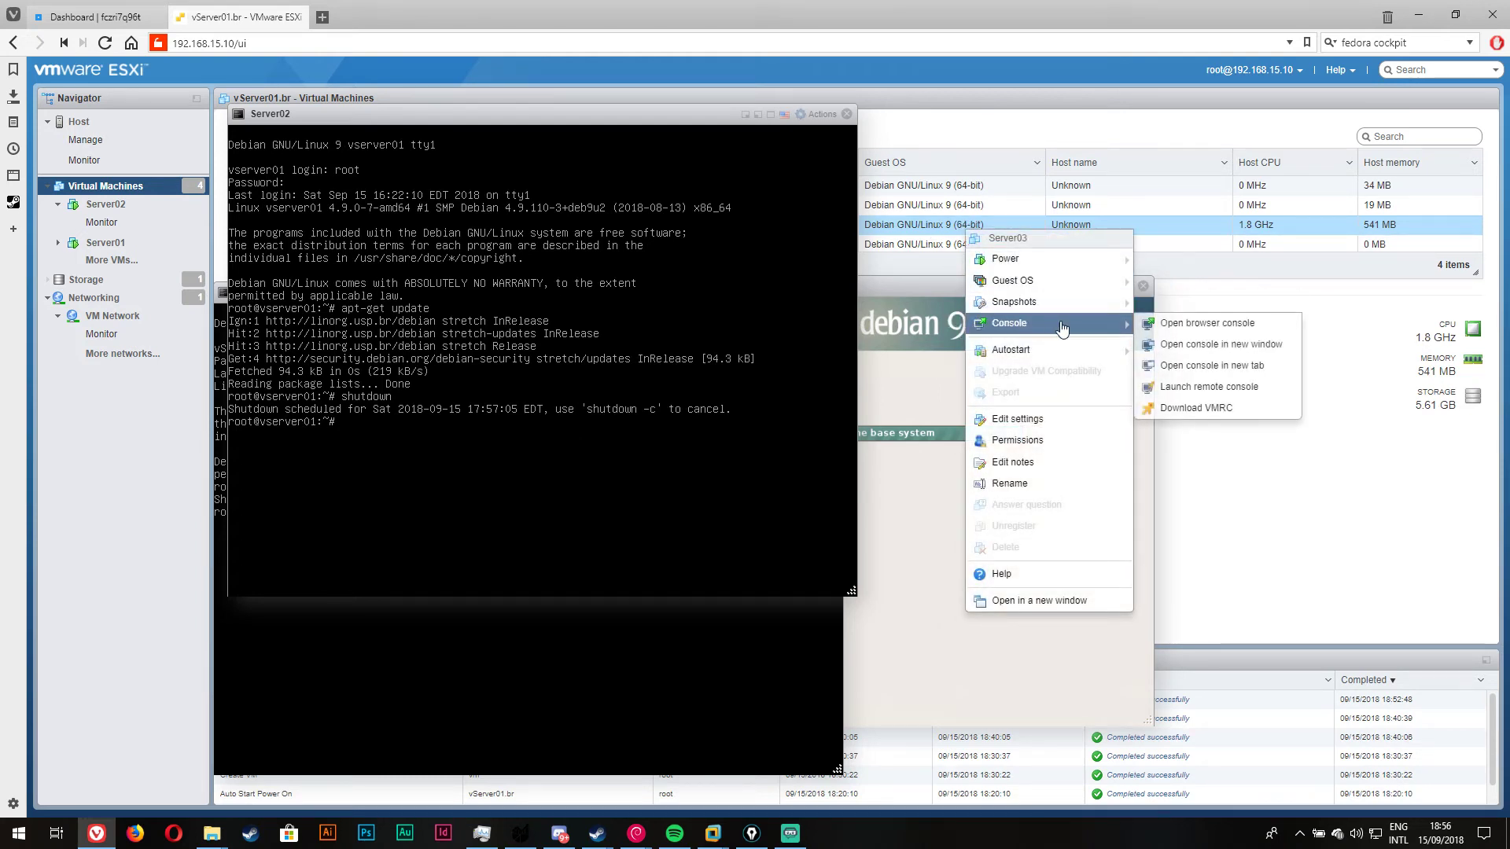
{"action": "left_click", "coordinate": [1170, 328]}
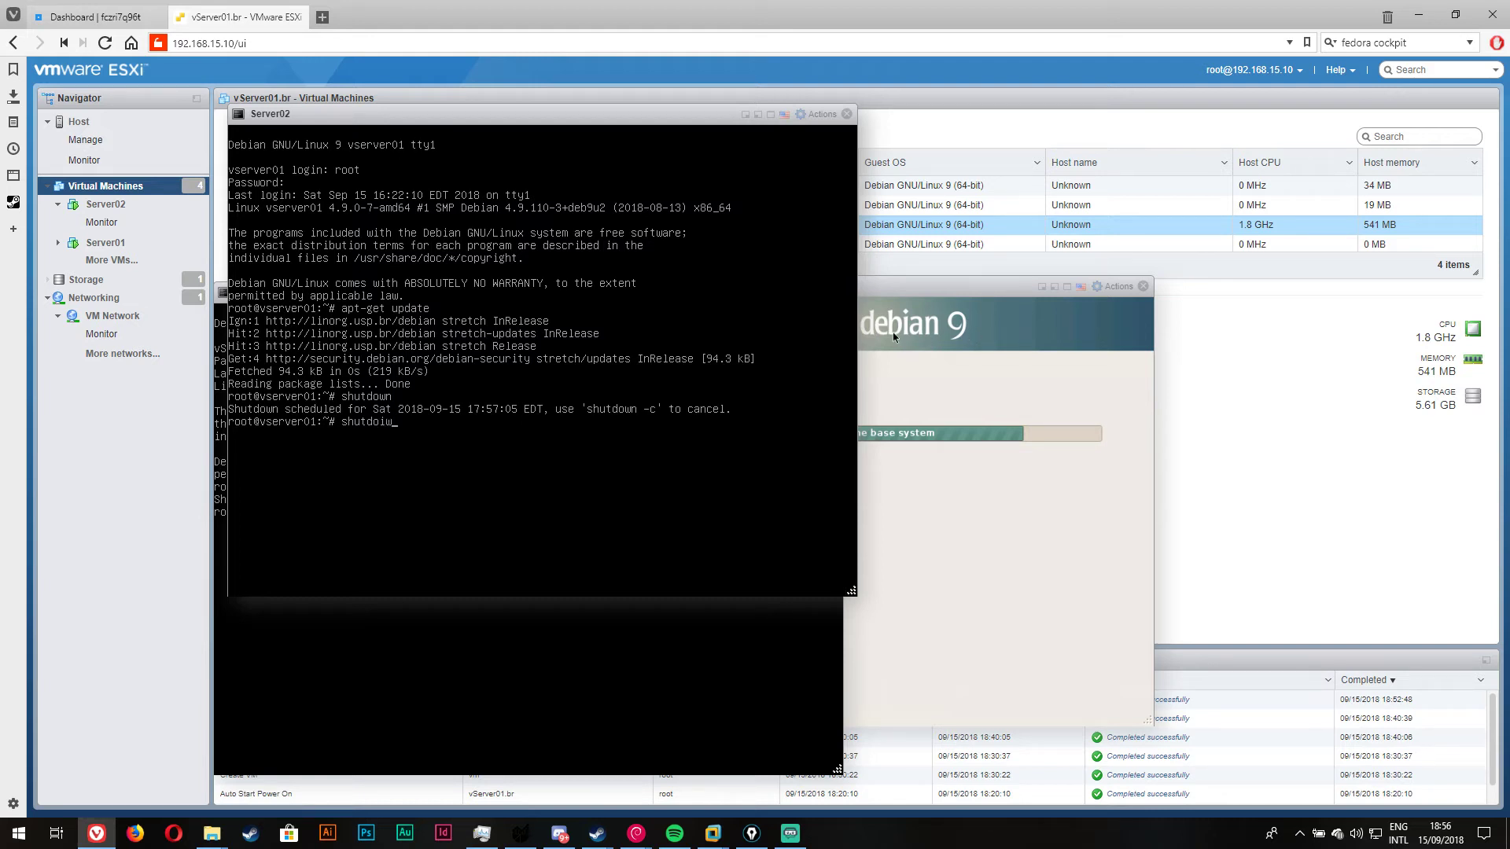
{"action": "type", "text": "n"}
{"action": "key", "text": "Return"}
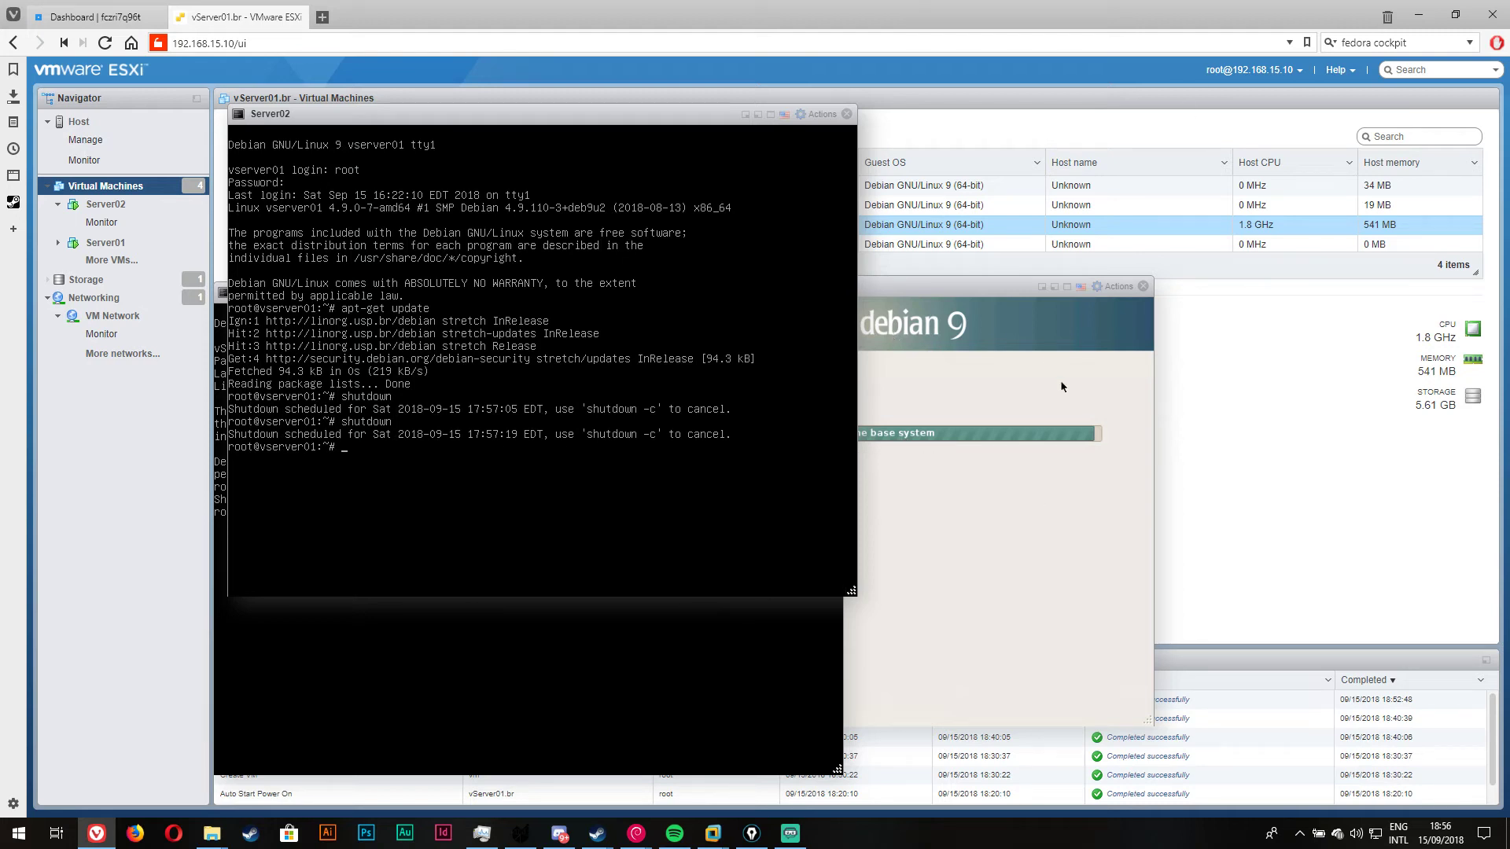
{"action": "left_click", "coordinate": [1036, 533]}
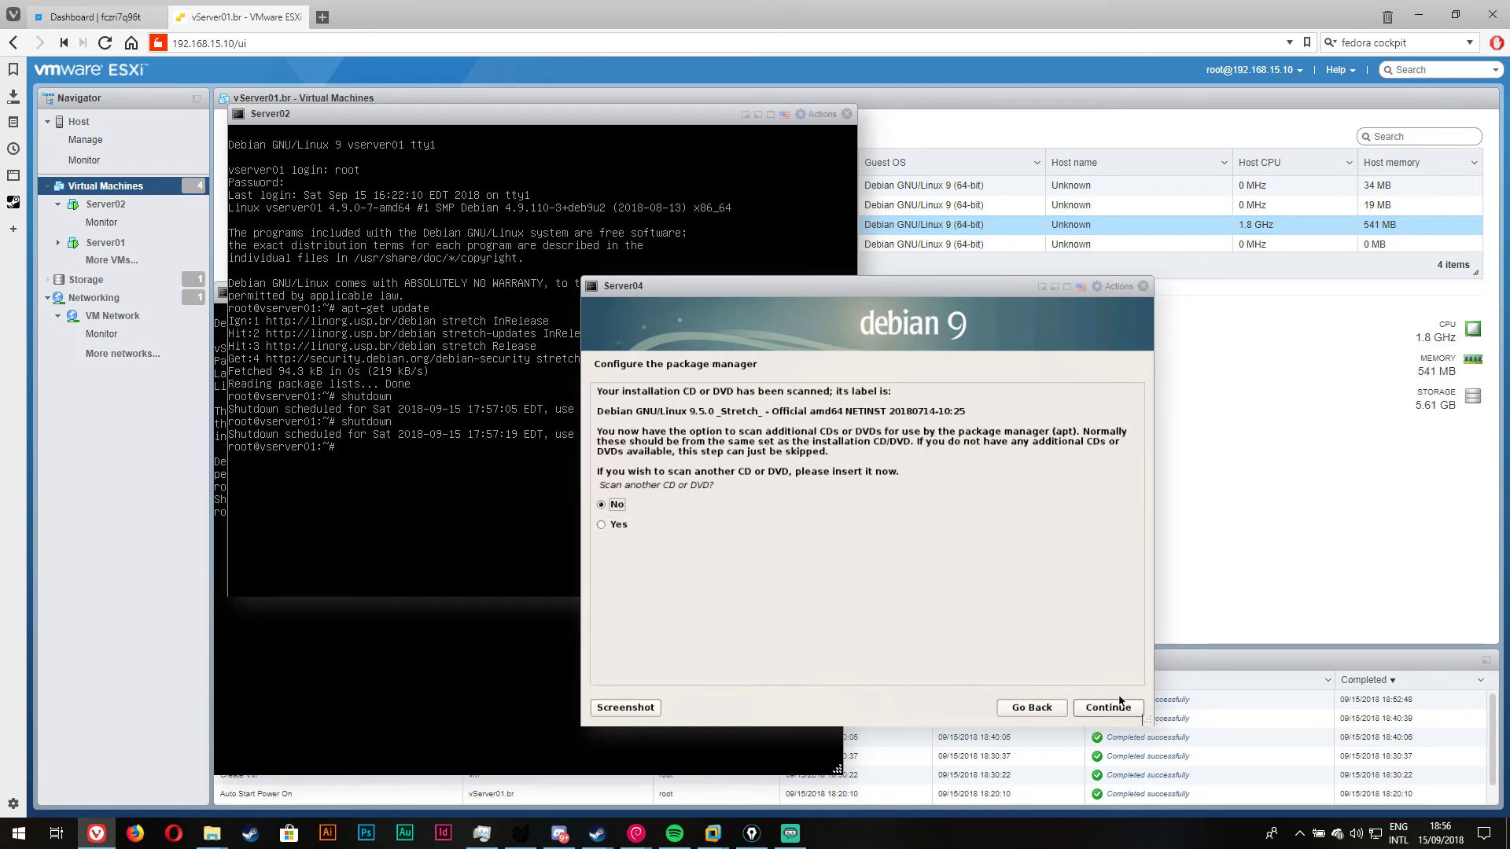
Step: Skip scanning another disc, pick the Brazil mirror linorg.usp.br, and leave the HTTP proxy blank
{"action": "left_click", "coordinate": [1120, 702]}
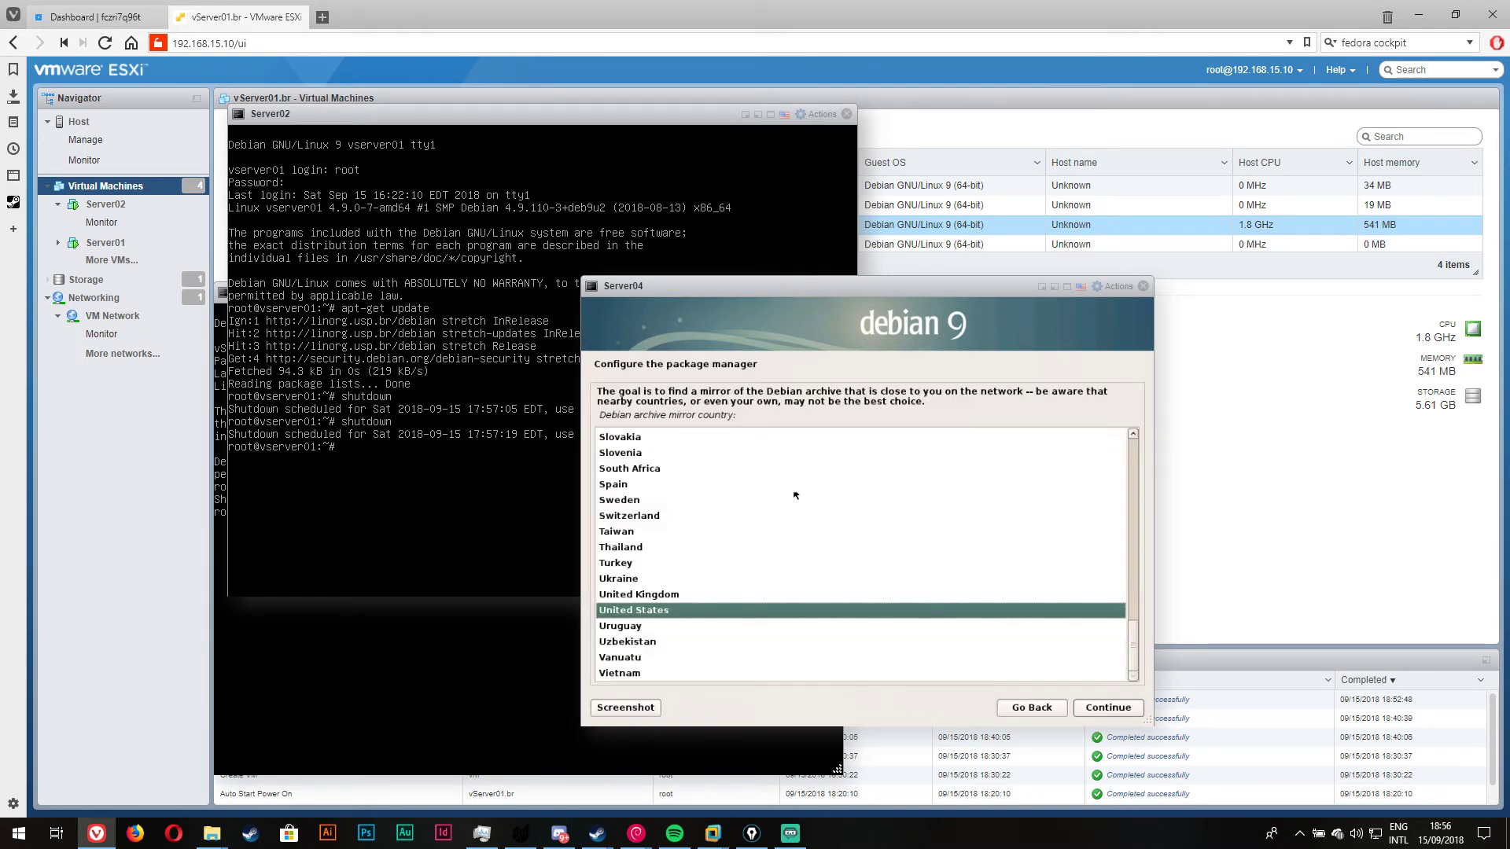
{"action": "scroll", "coordinate": [796, 495], "scroll_direction": "up", "scroll_amount": 20}
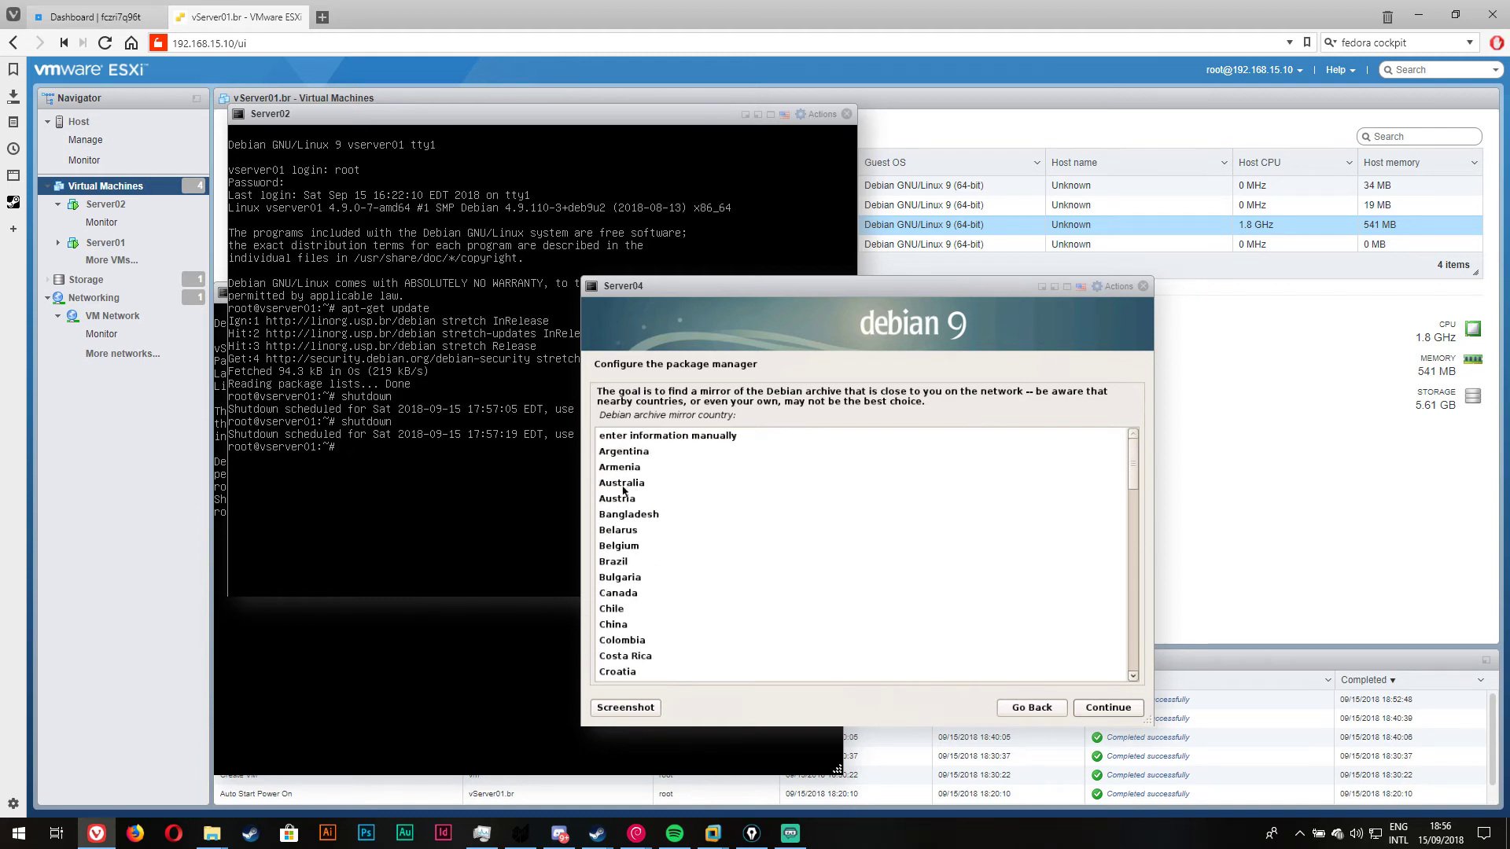
{"action": "left_click", "coordinate": [621, 578]}
{"action": "left_click", "coordinate": [620, 562]}
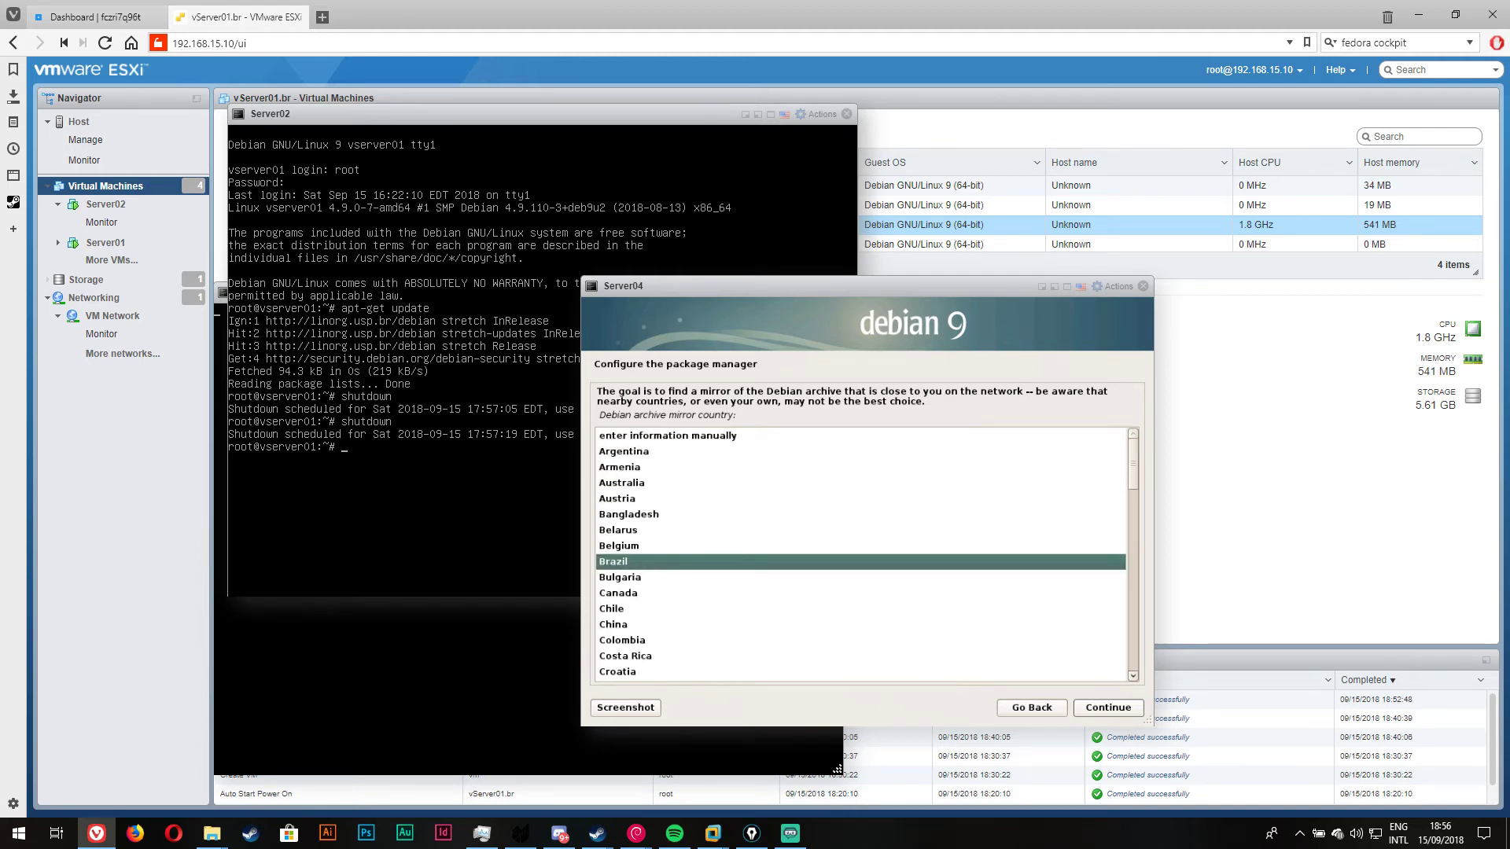
{"action": "left_click", "coordinate": [1108, 708]}
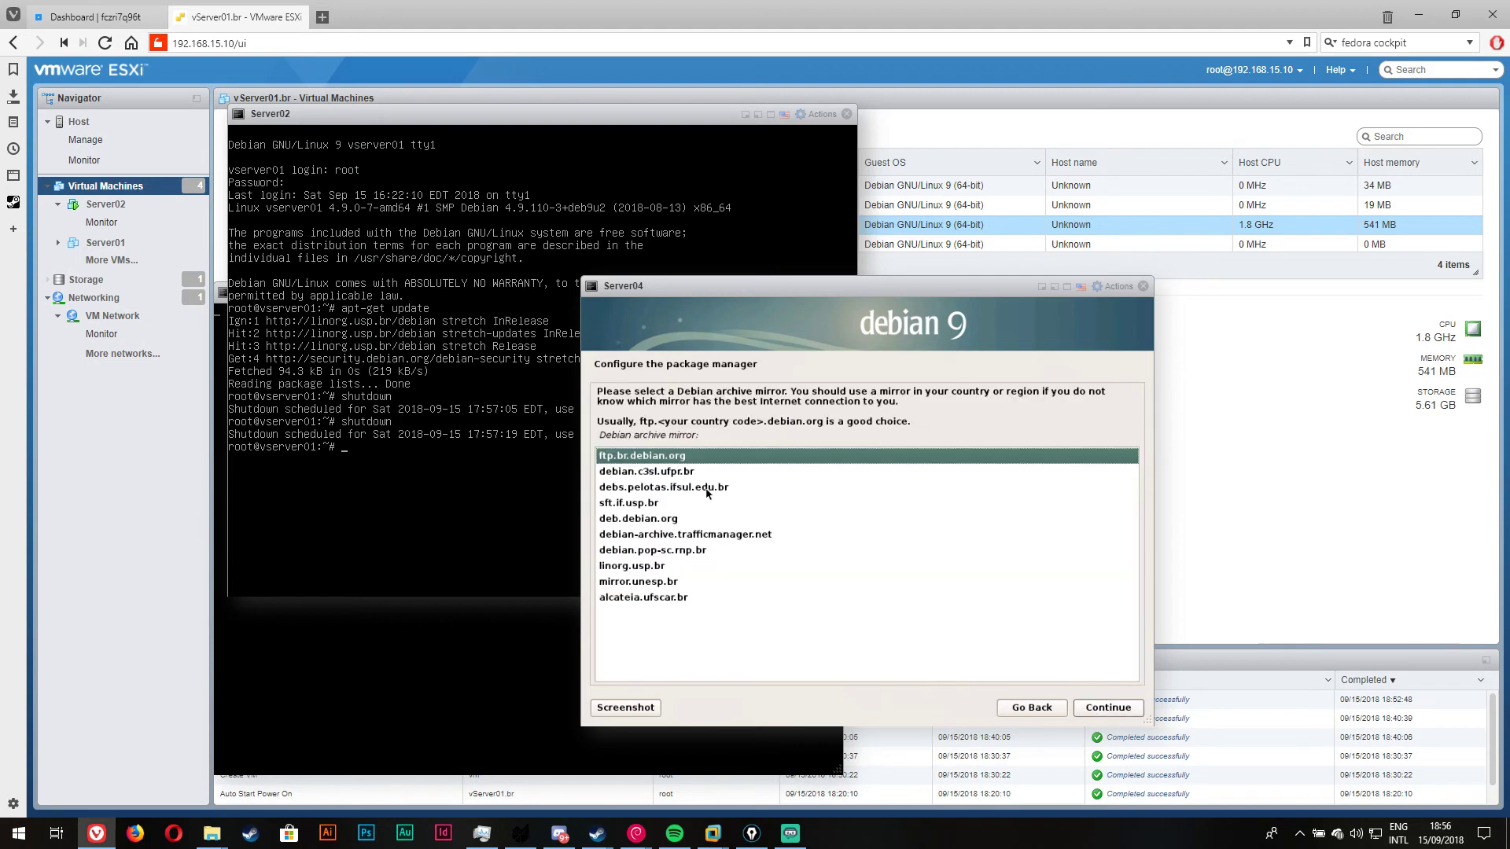
{"action": "left_click", "coordinate": [662, 582]}
{"action": "left_click", "coordinate": [678, 568]}
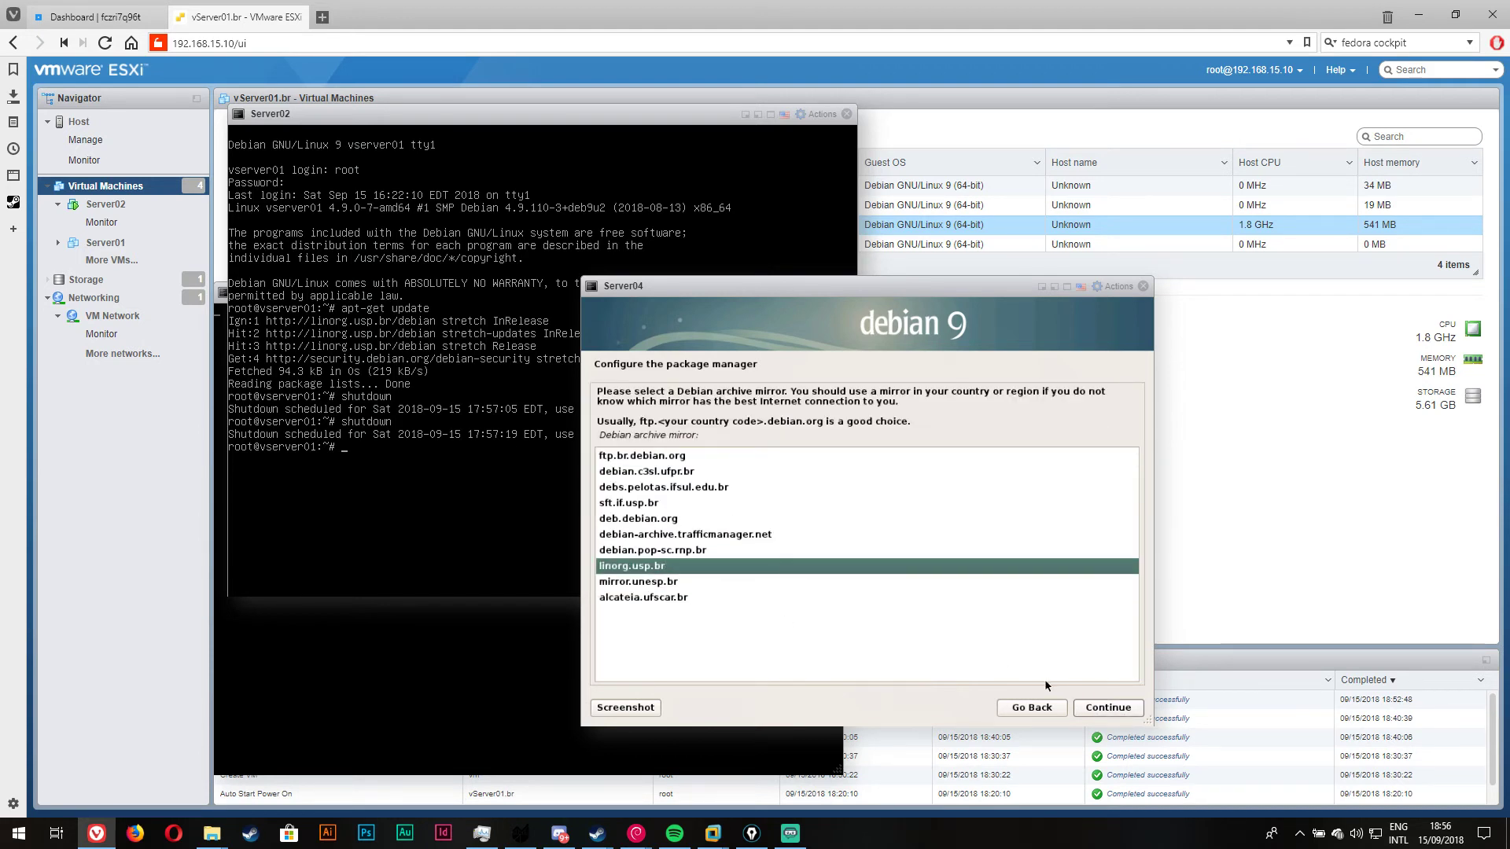
{"action": "left_click", "coordinate": [1109, 708]}
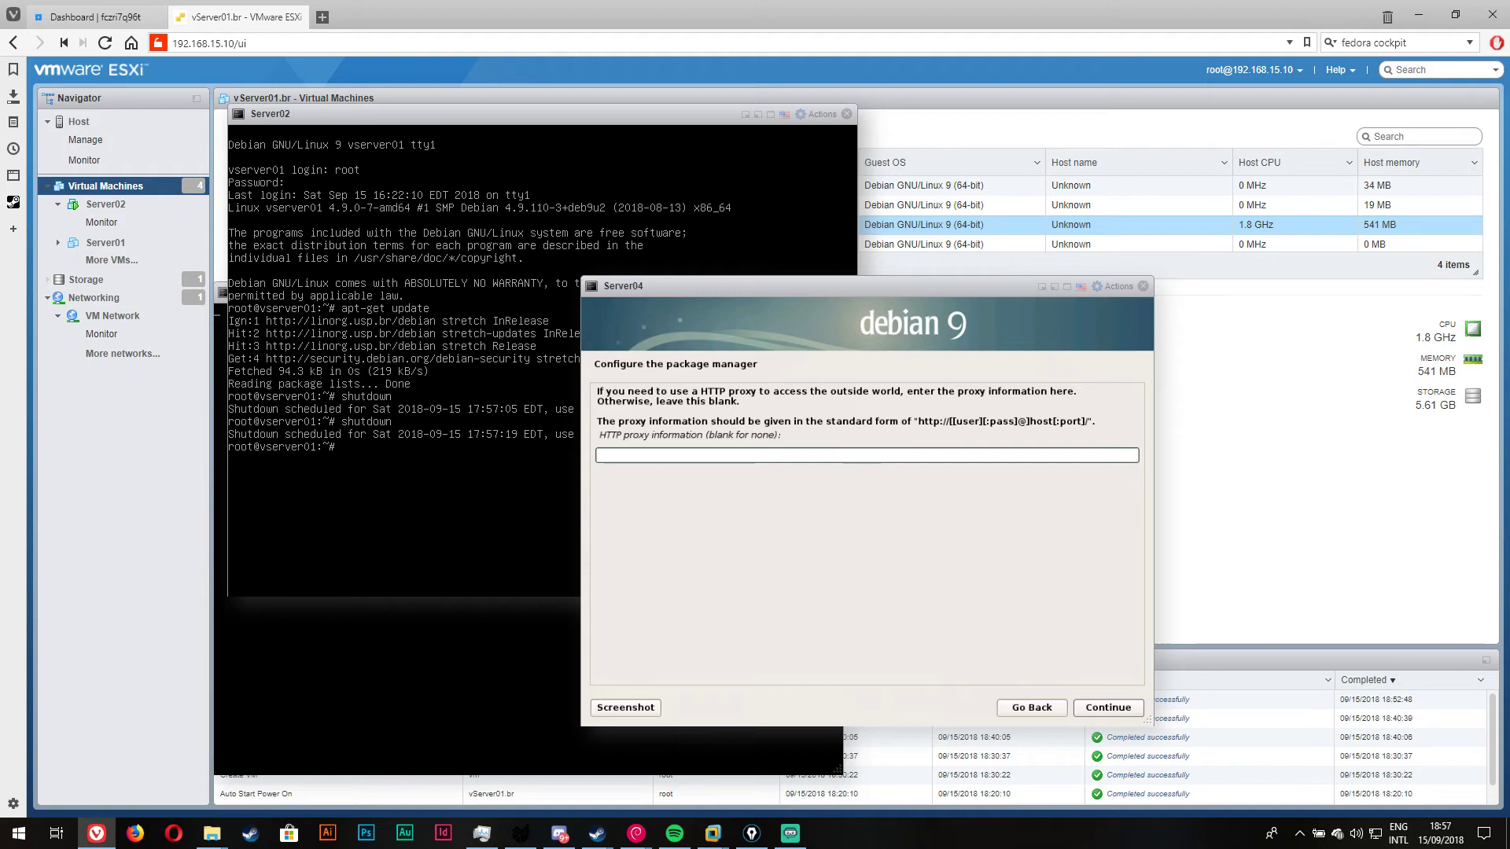
{"action": "left_click", "coordinate": [1127, 706]}
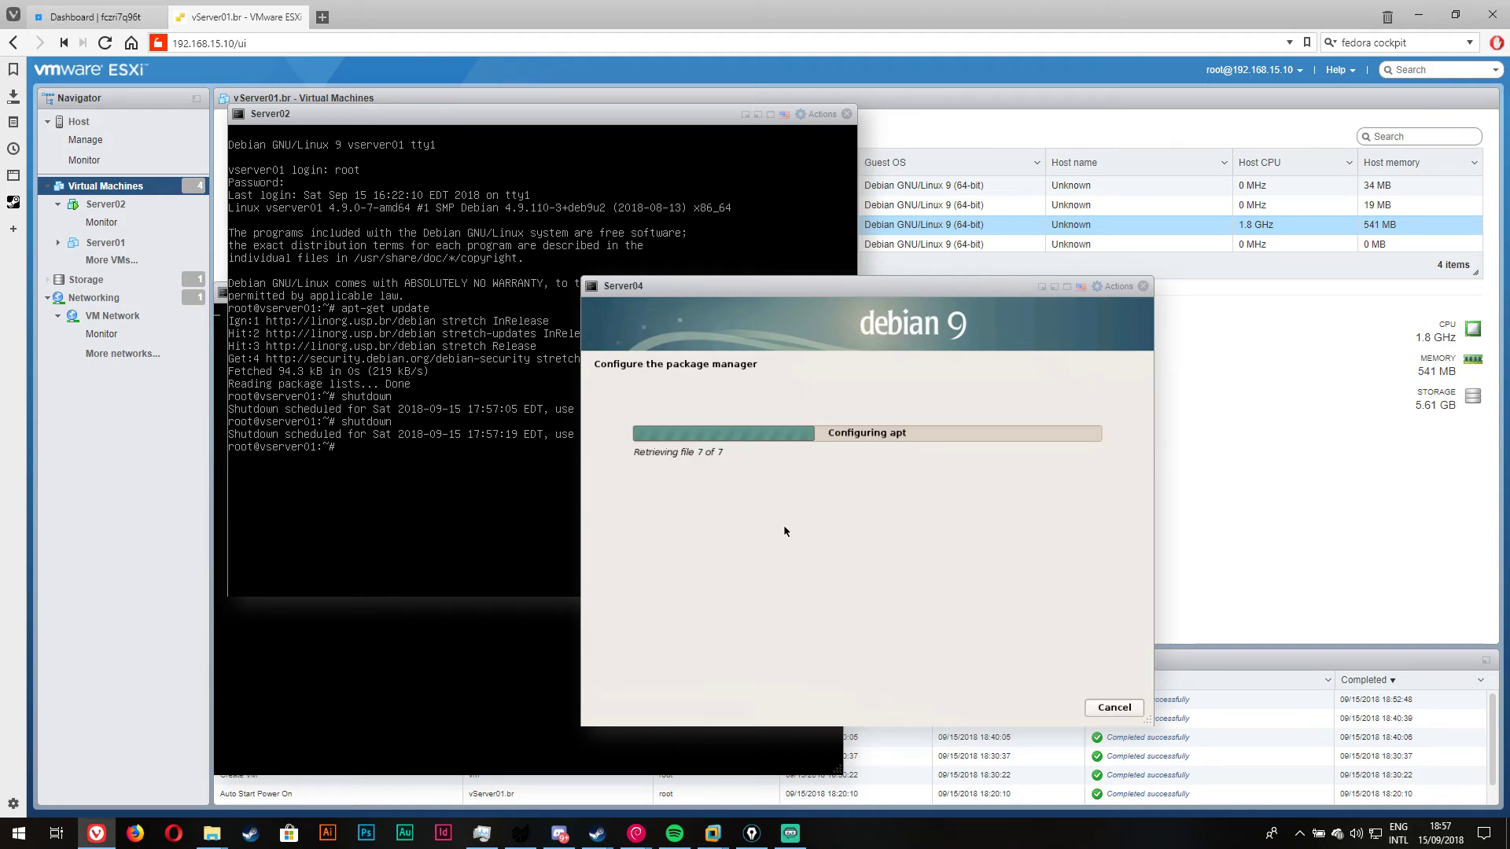
{"action": "left_click", "coordinate": [496, 491]}
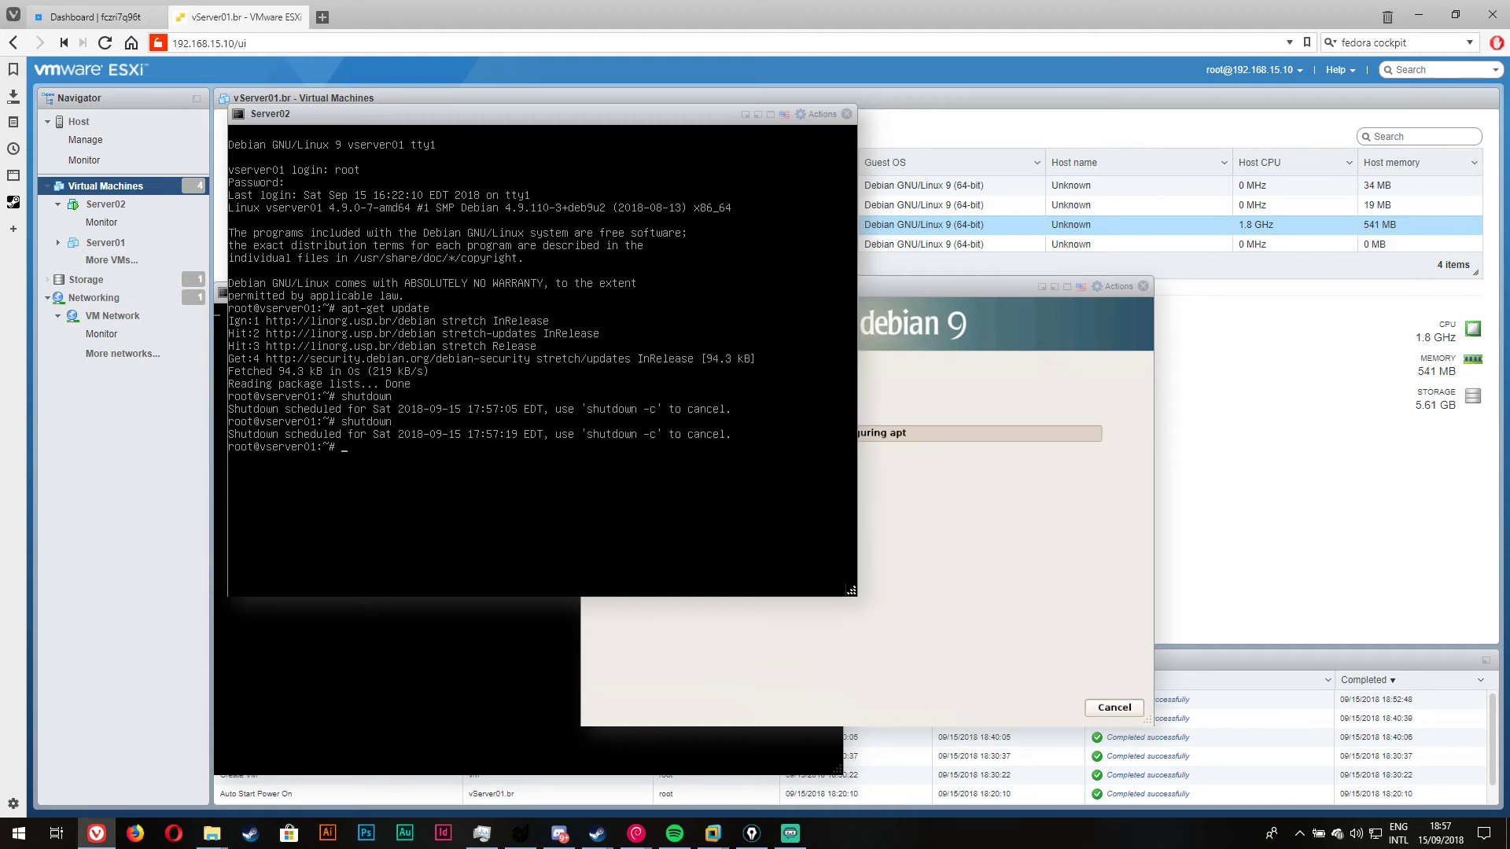
Step: Power off Server01 from its console and close the Server01 and Server02 consoles
{"action": "left_click", "coordinate": [355, 665]}
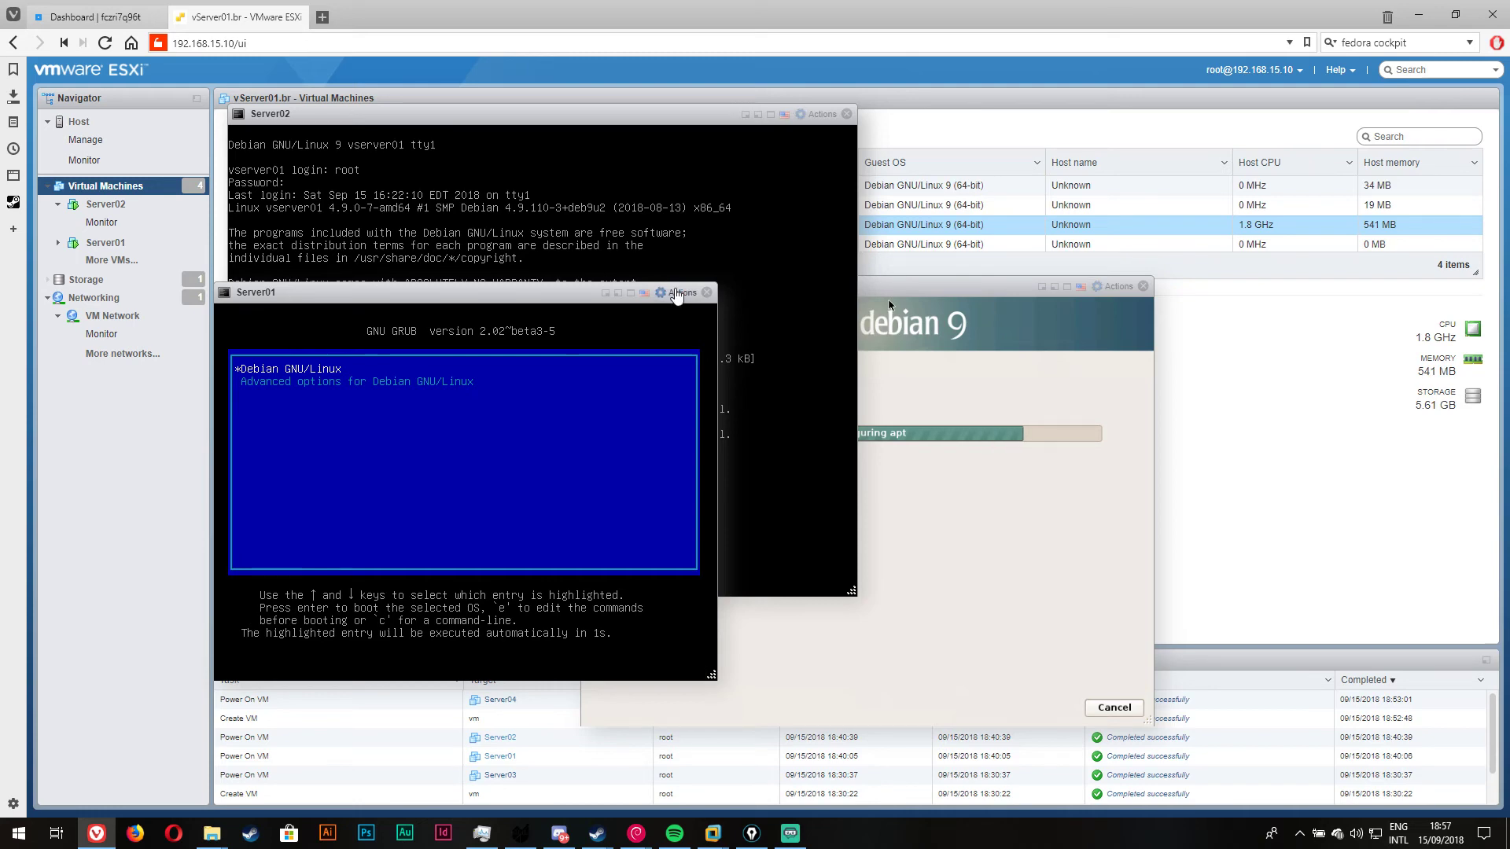
{"action": "left_click", "coordinate": [676, 293]}
{"action": "mouse_move", "coordinate": [820, 401]}
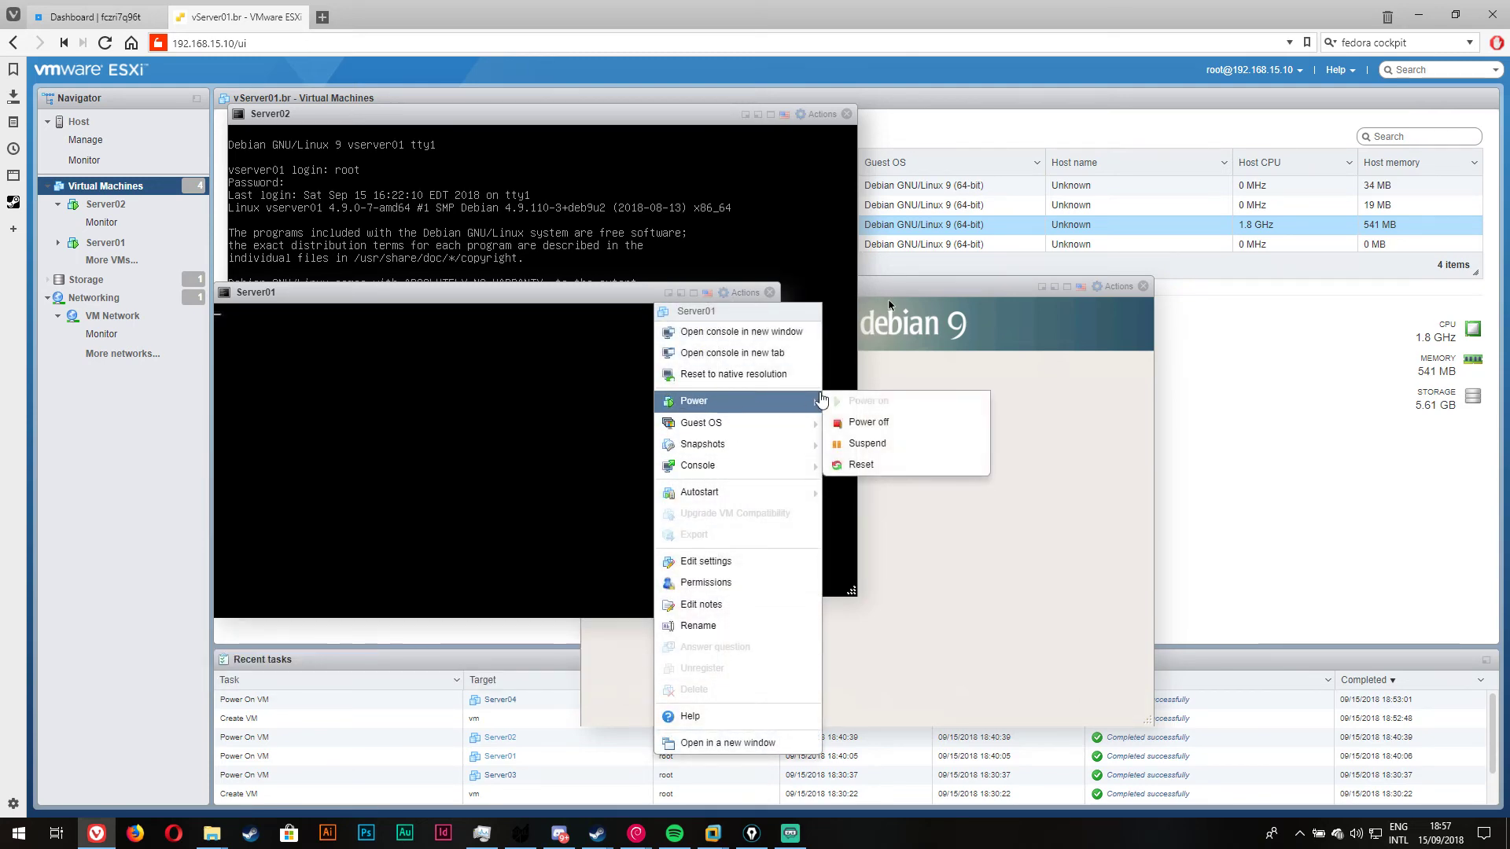
{"action": "left_click", "coordinate": [866, 422]}
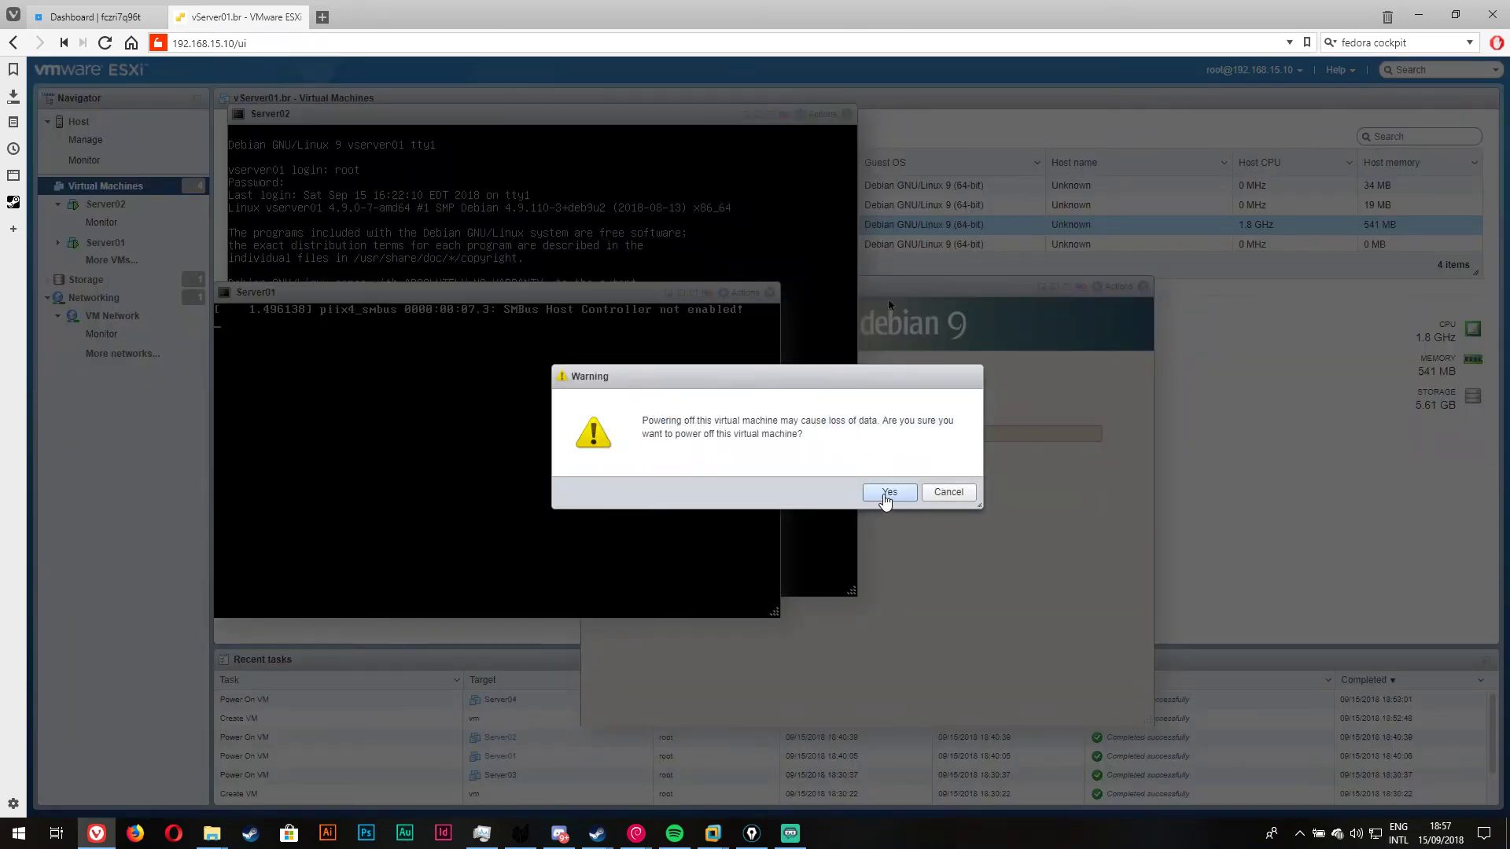
{"action": "left_click", "coordinate": [888, 494]}
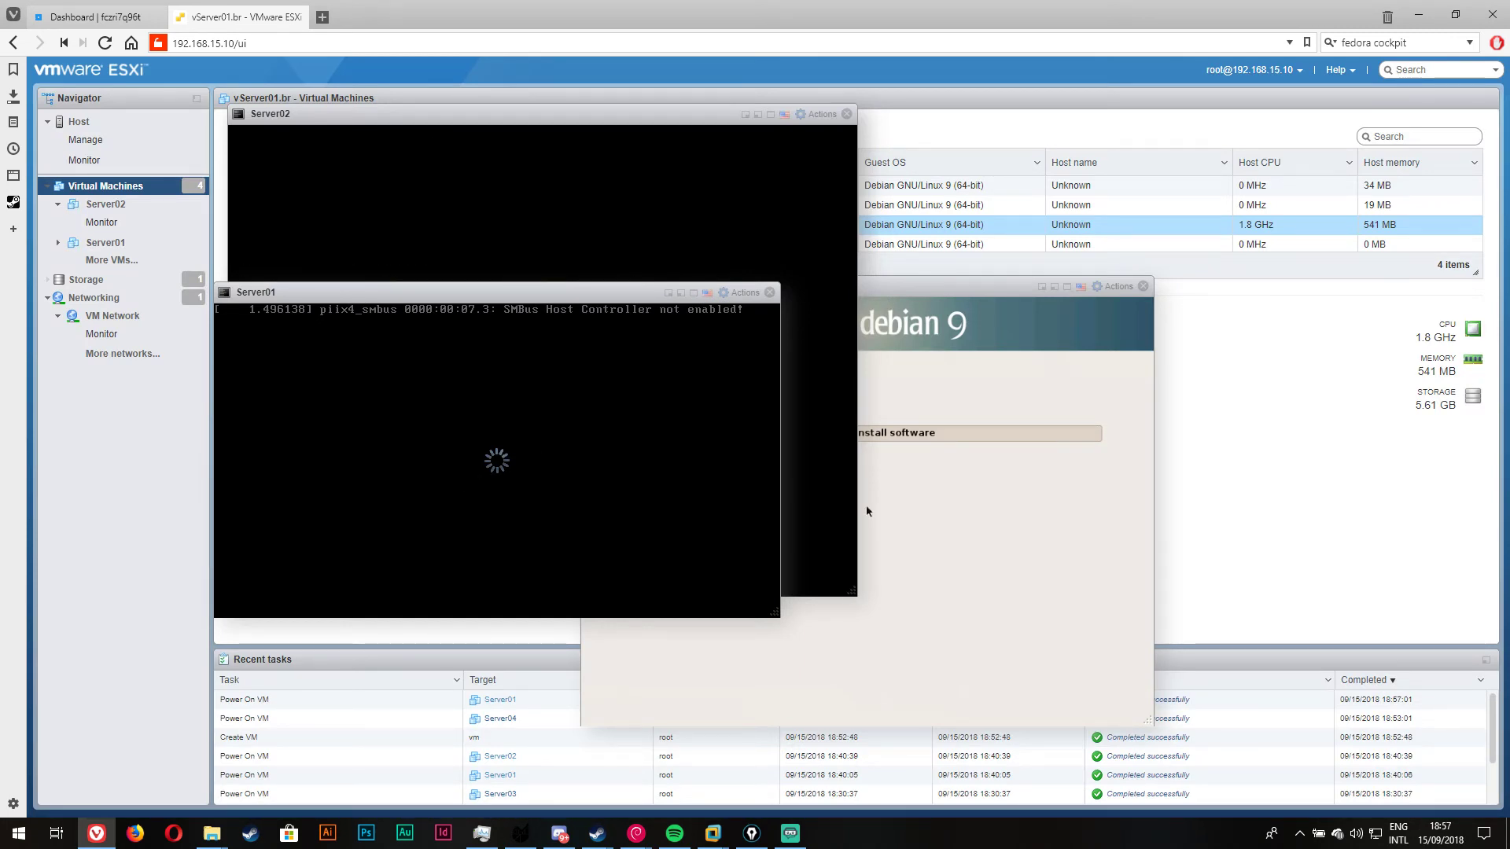
{"action": "left_click", "coordinate": [770, 292]}
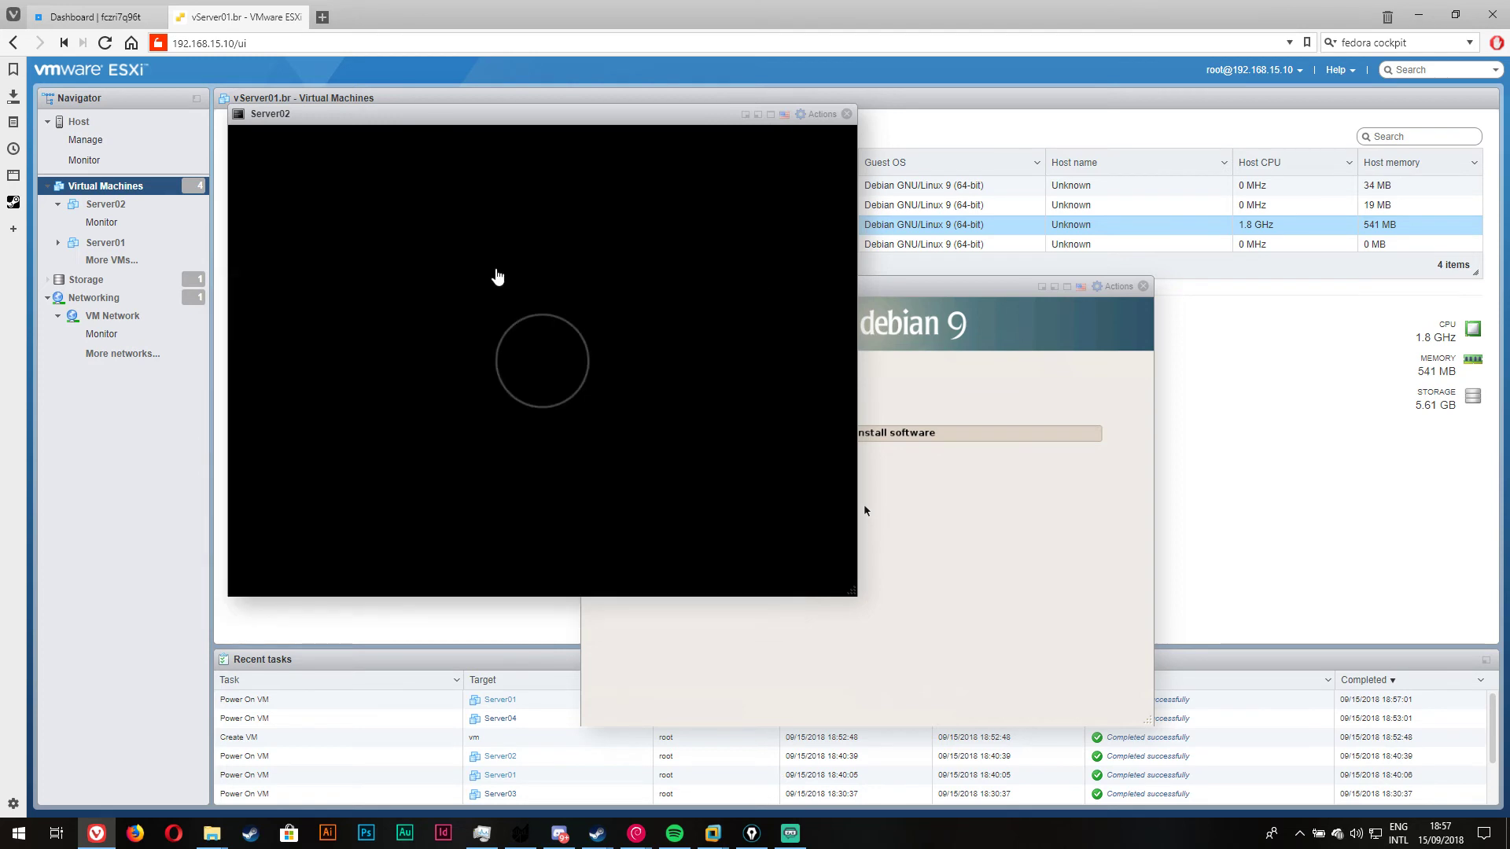
{"action": "left_click", "coordinate": [847, 114]}
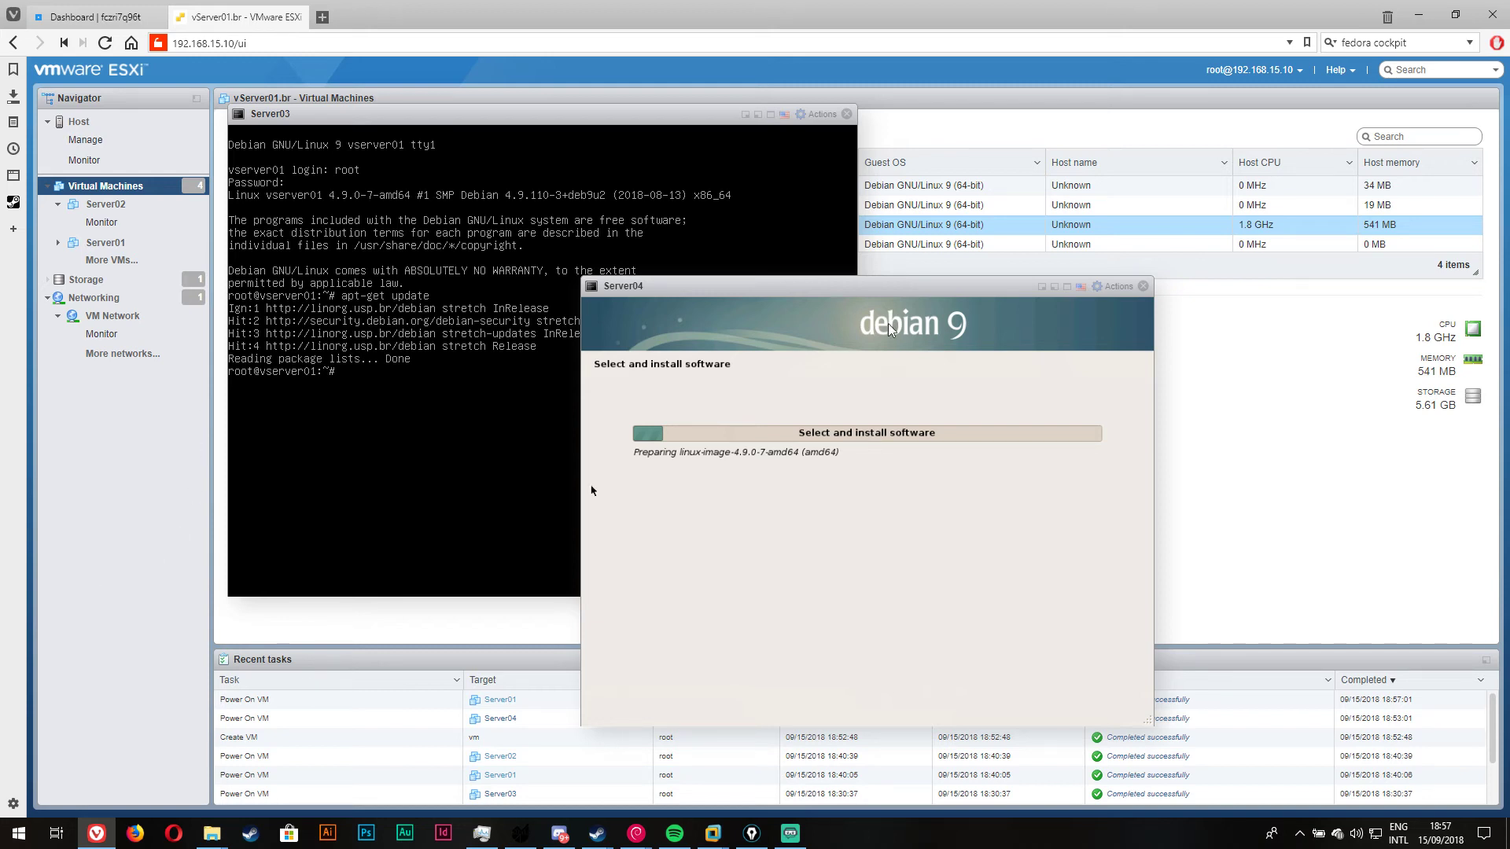
Step: Power off Server03 from its console and close that console
{"action": "left_click", "coordinate": [659, 308]}
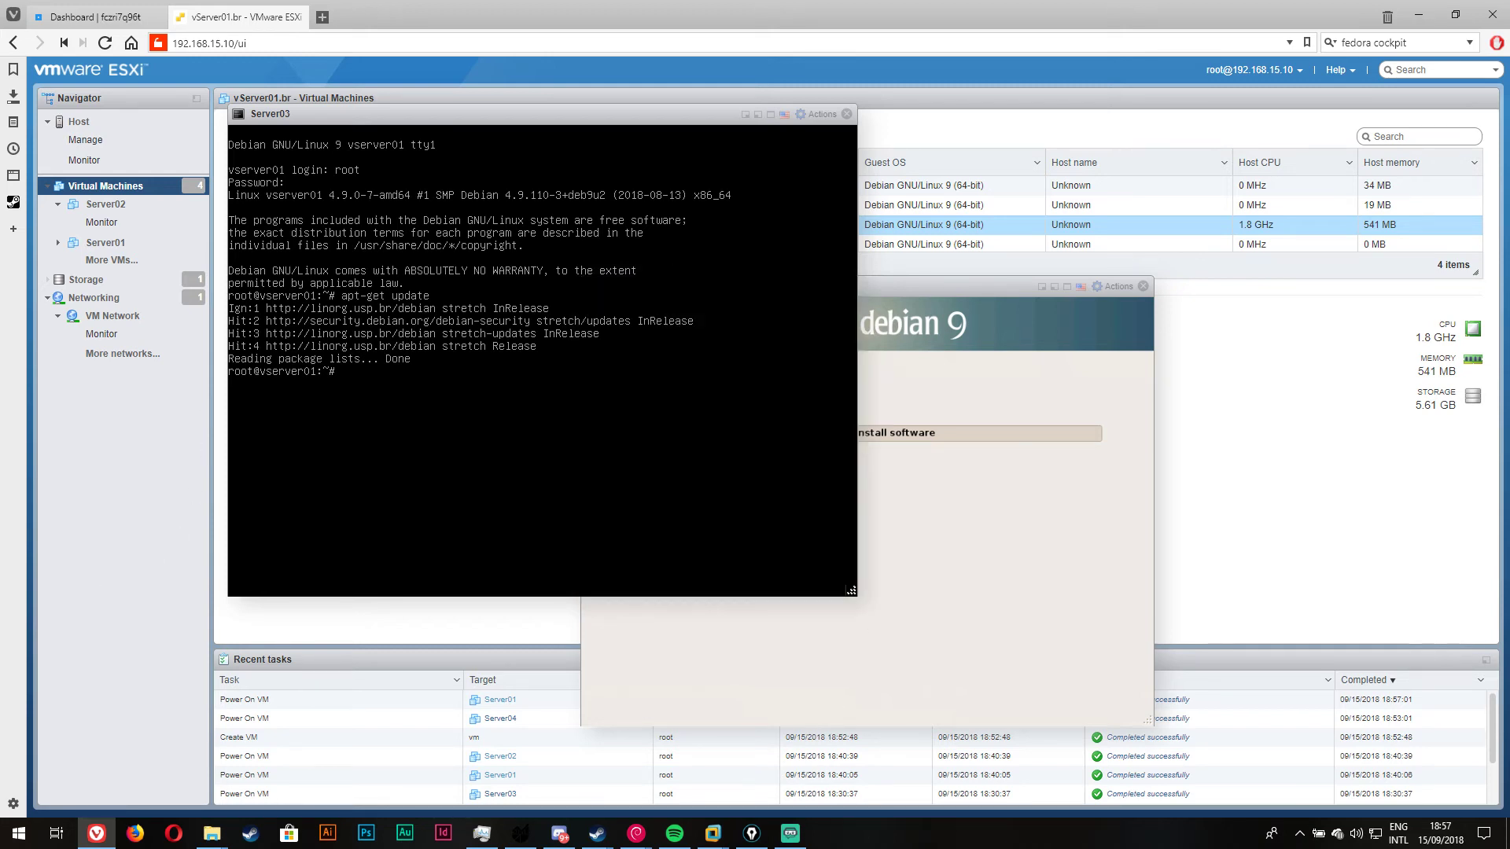
{"action": "left_click", "coordinate": [818, 114]}
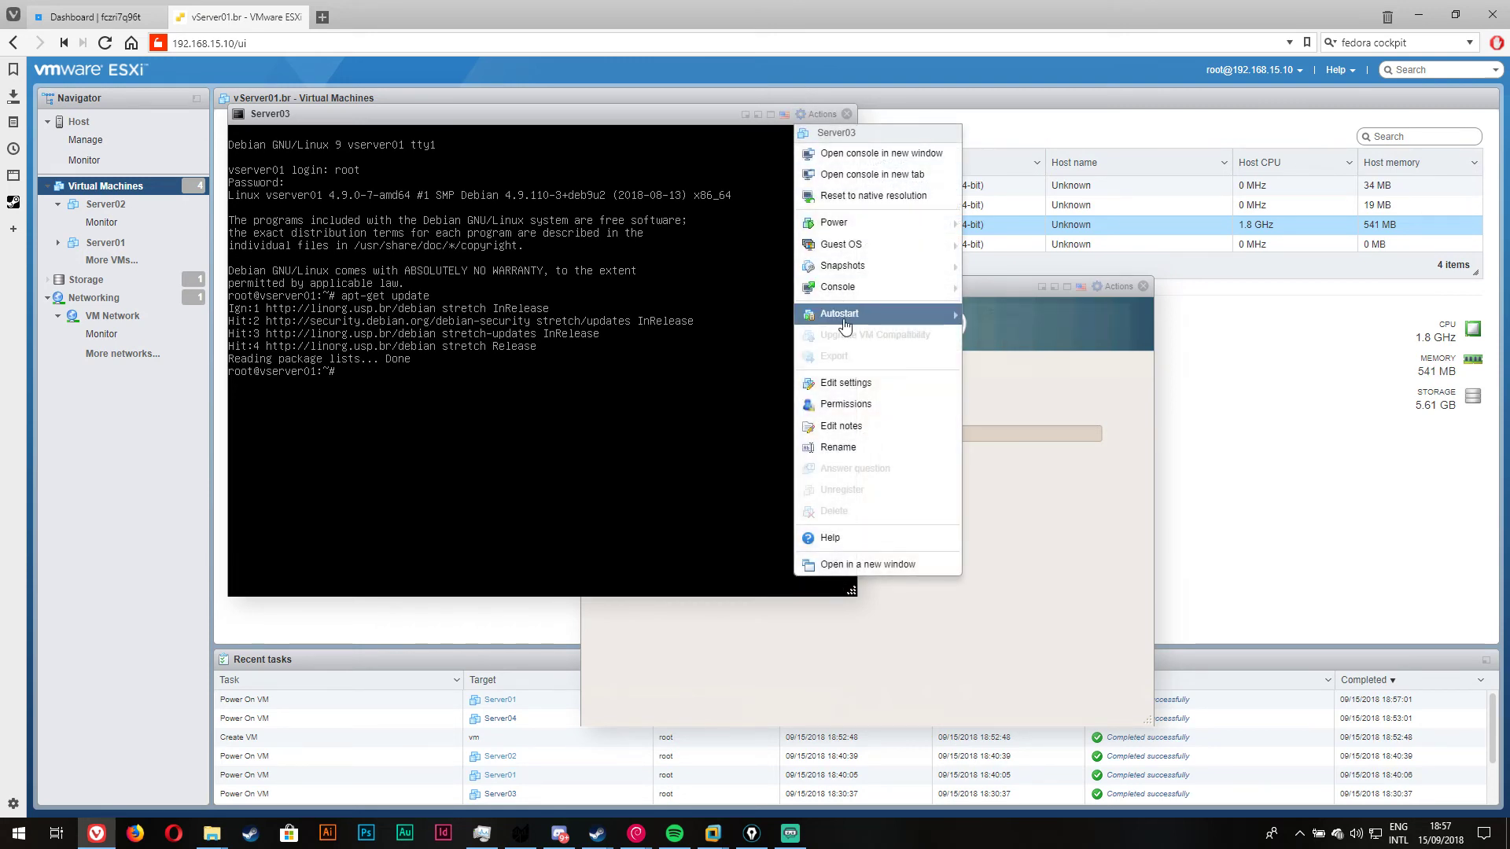
{"action": "mouse_move", "coordinate": [888, 223]}
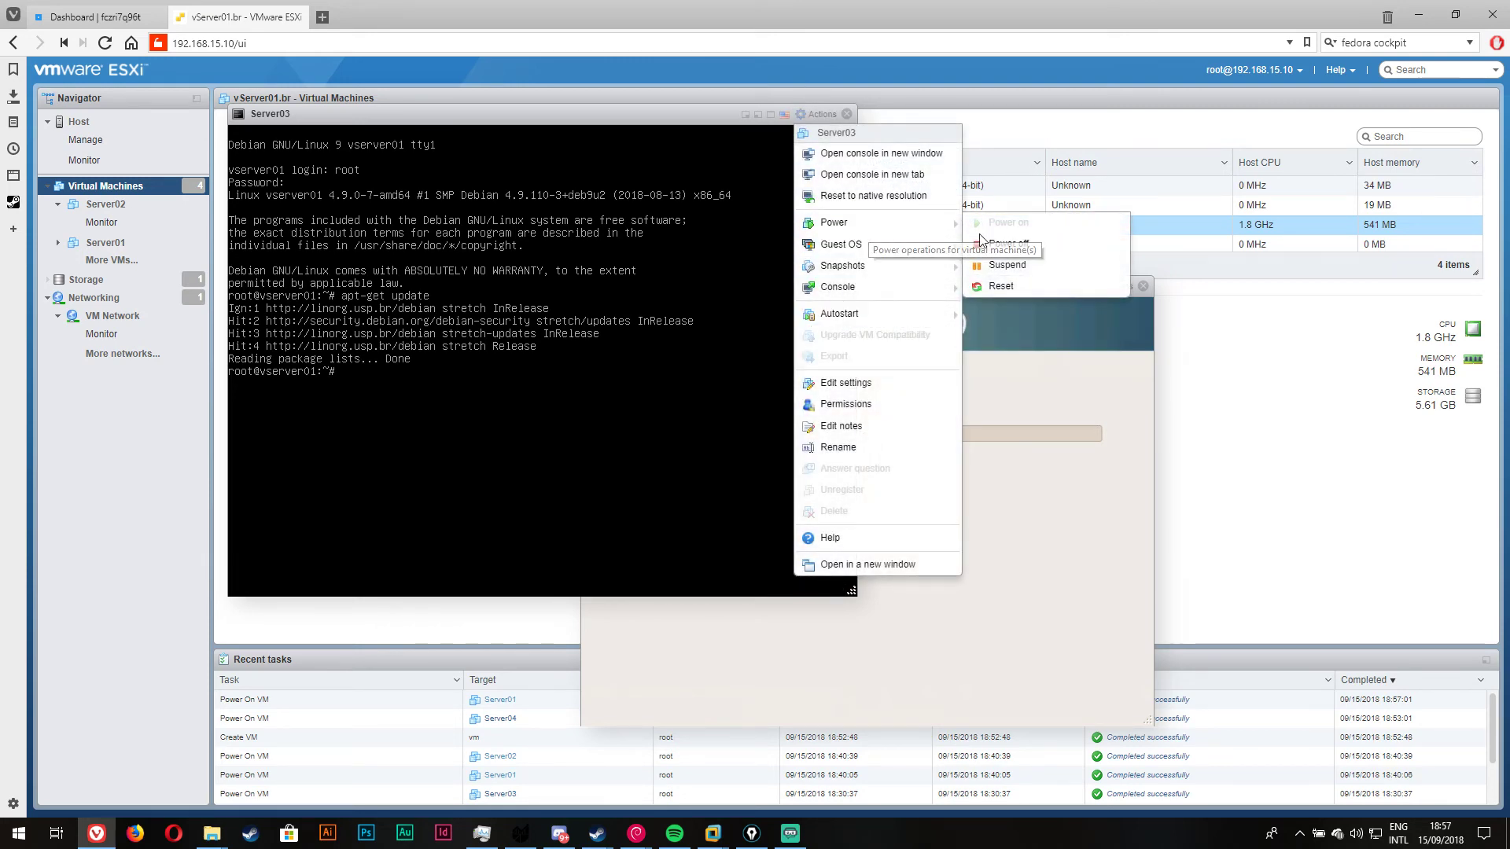
{"action": "left_click", "coordinate": [984, 244]}
{"action": "left_click", "coordinate": [893, 492]}
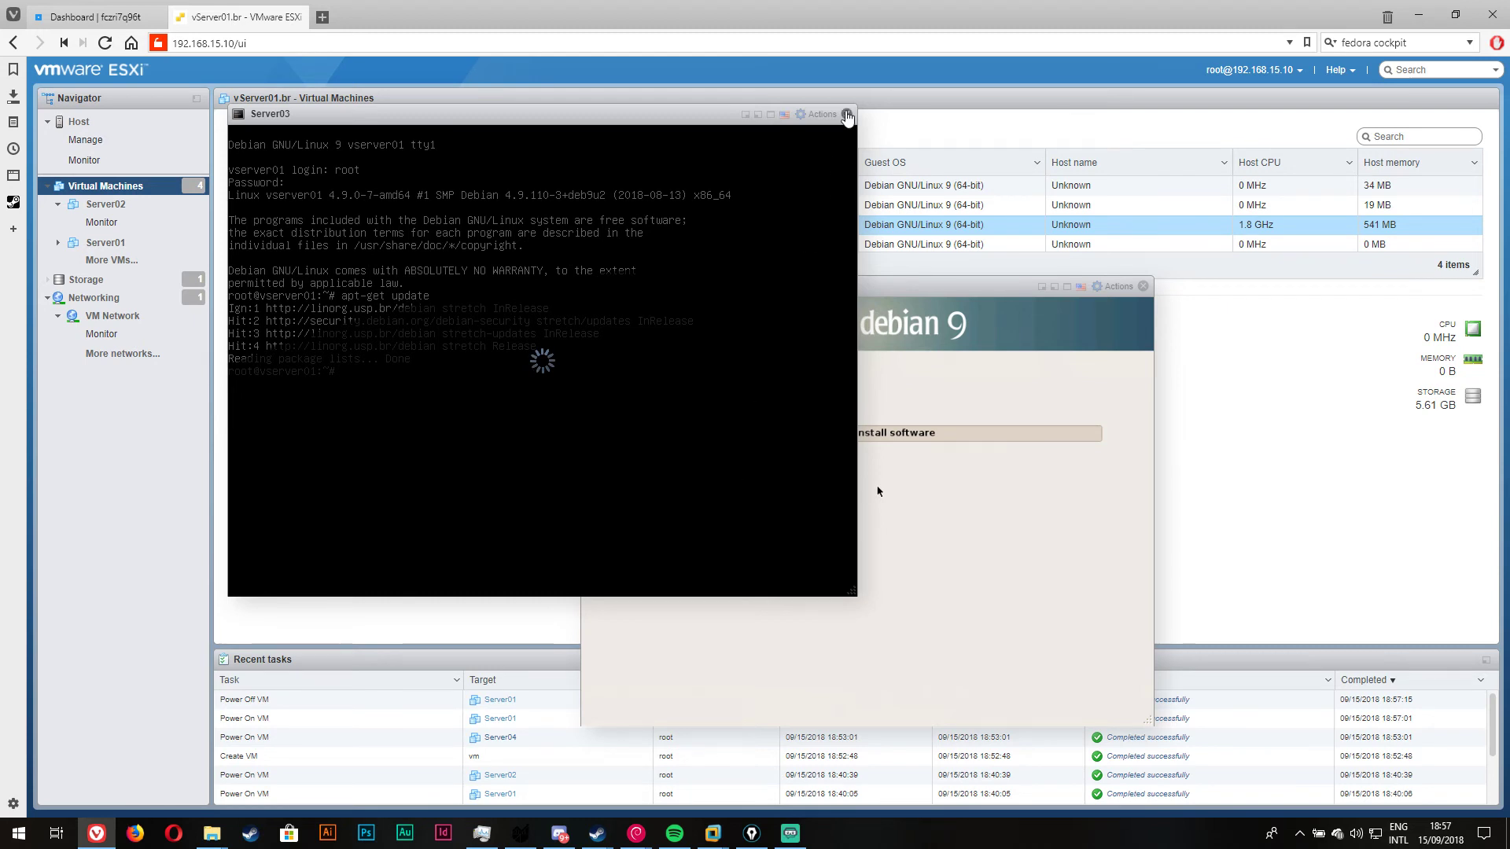
{"action": "left_click", "coordinate": [847, 116]}
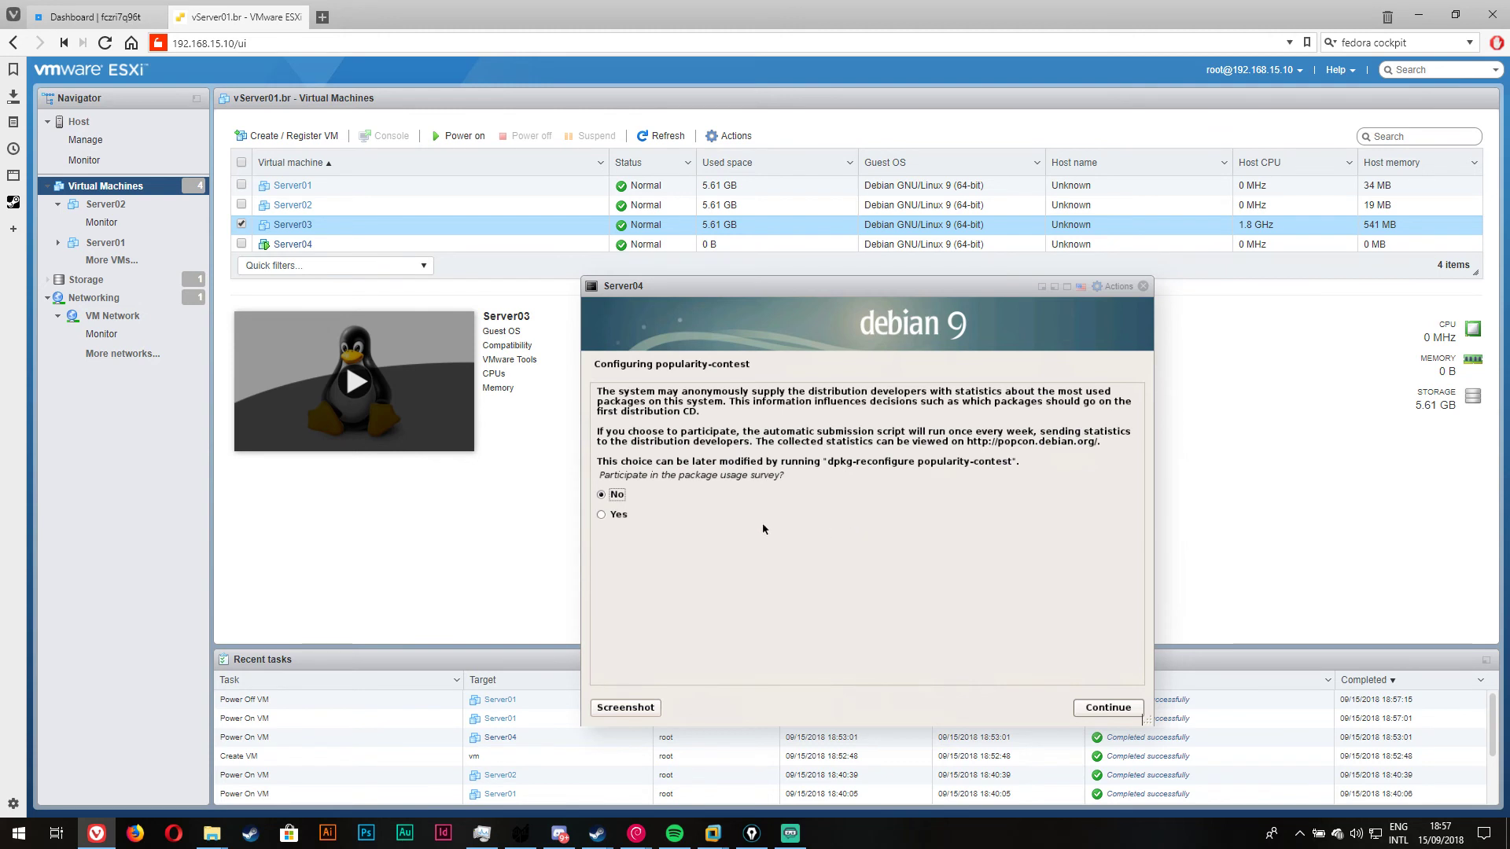
Step: Decline popularity-contest and install only web server and SSH server, dropping desktop, print server and standard utilities
{"action": "left_click", "coordinate": [1115, 706]}
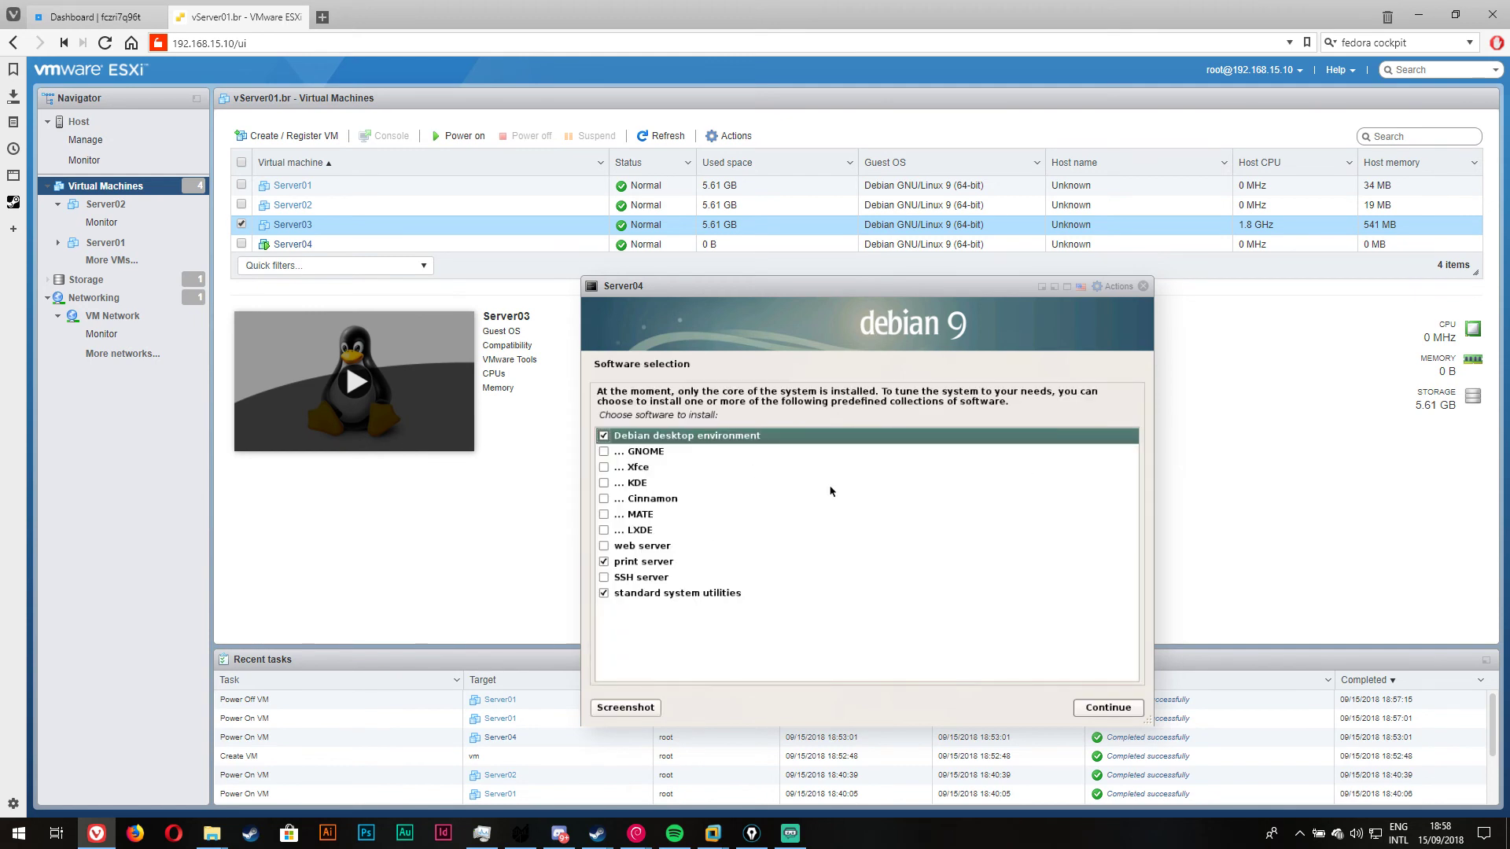
{"action": "left_click", "coordinate": [608, 437]}
{"action": "left_click", "coordinate": [619, 563]}
{"action": "left_click", "coordinate": [612, 578]}
{"action": "left_click", "coordinate": [605, 548]}
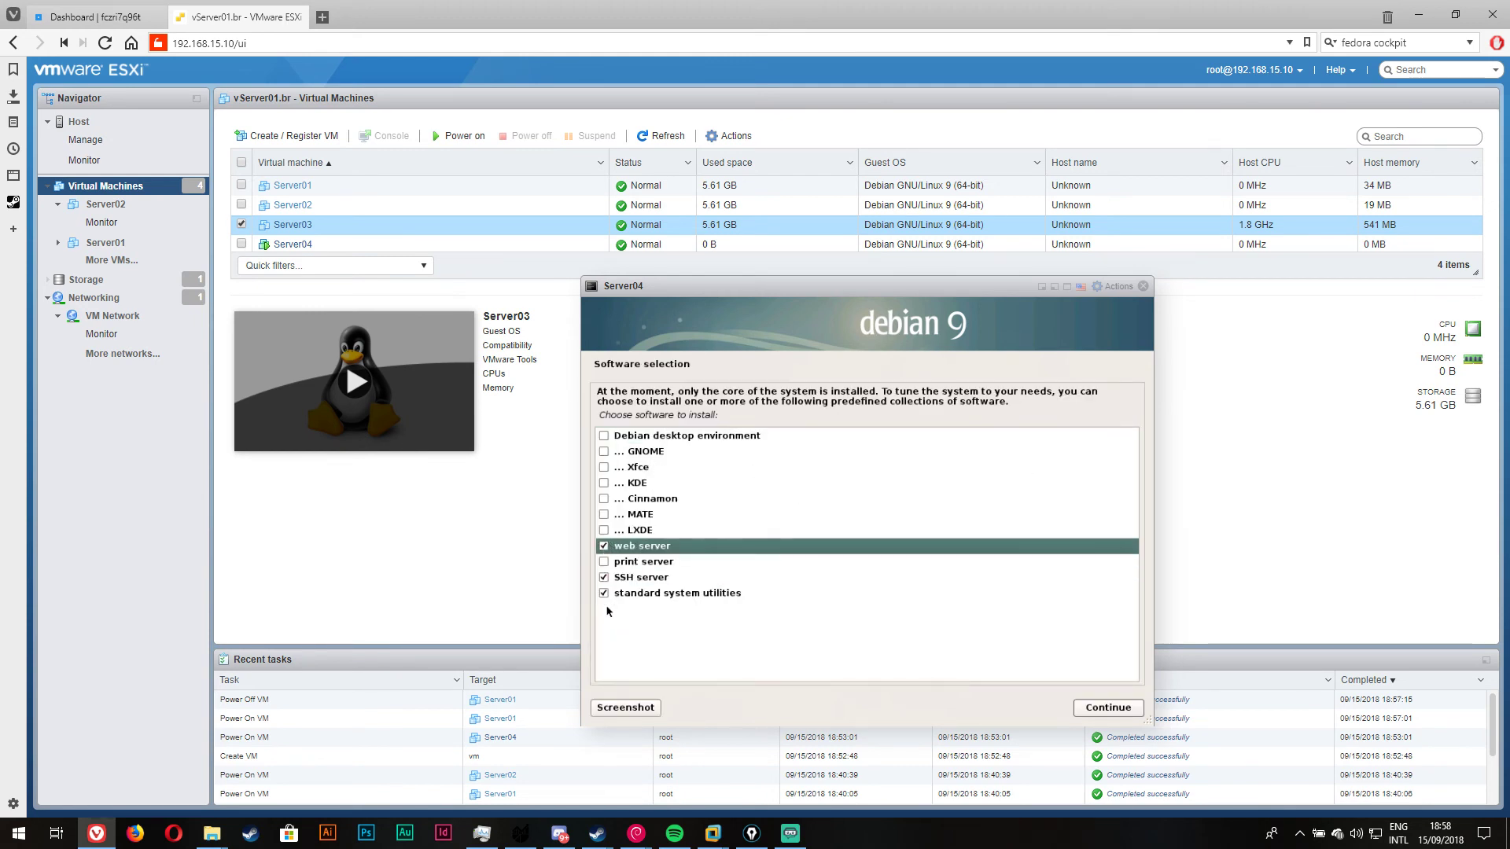
{"action": "left_click", "coordinate": [619, 596]}
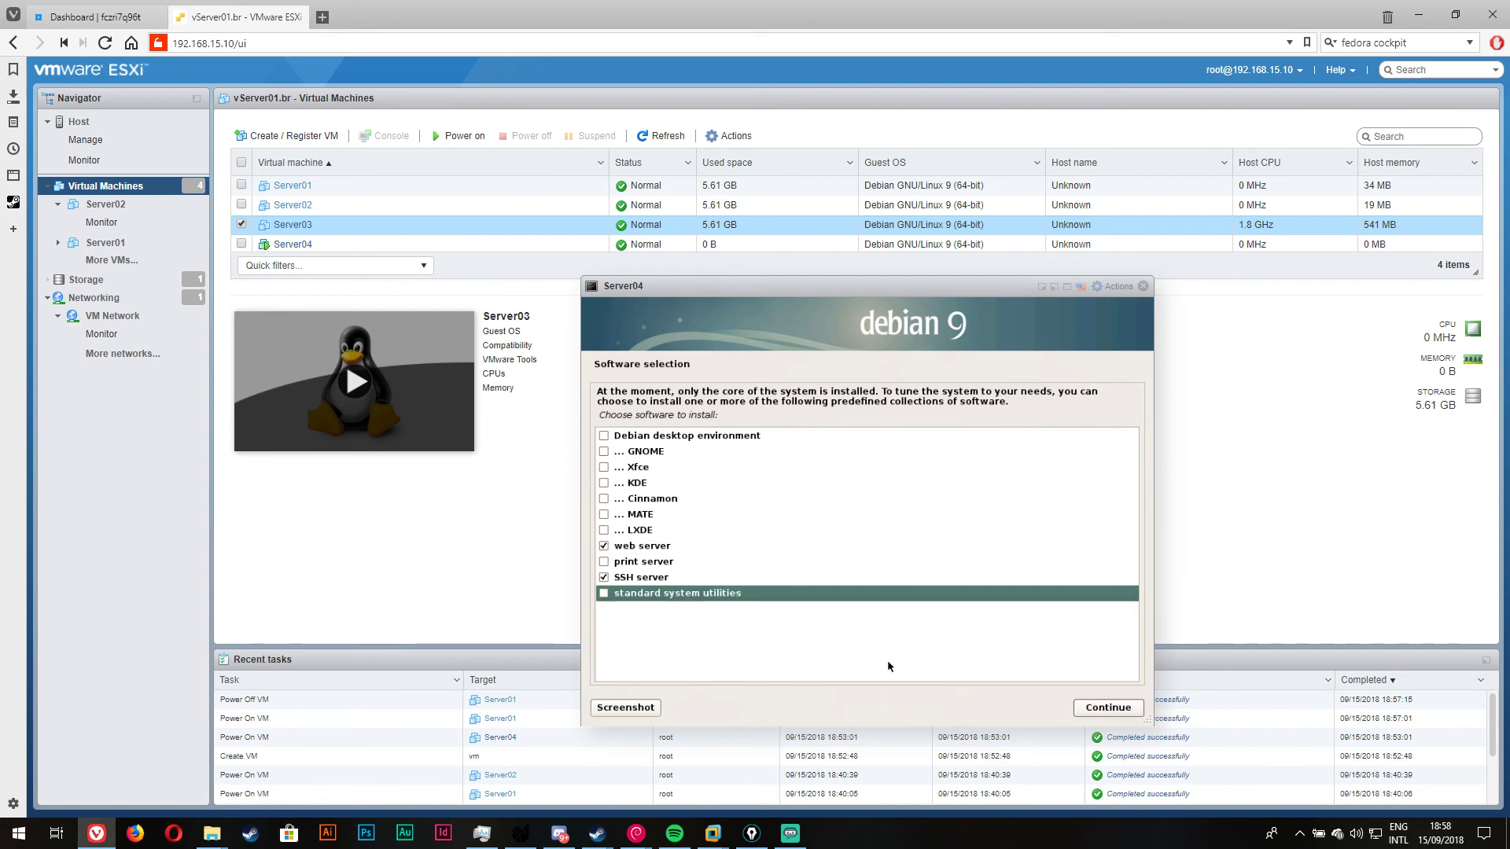
{"action": "left_click", "coordinate": [1094, 708]}
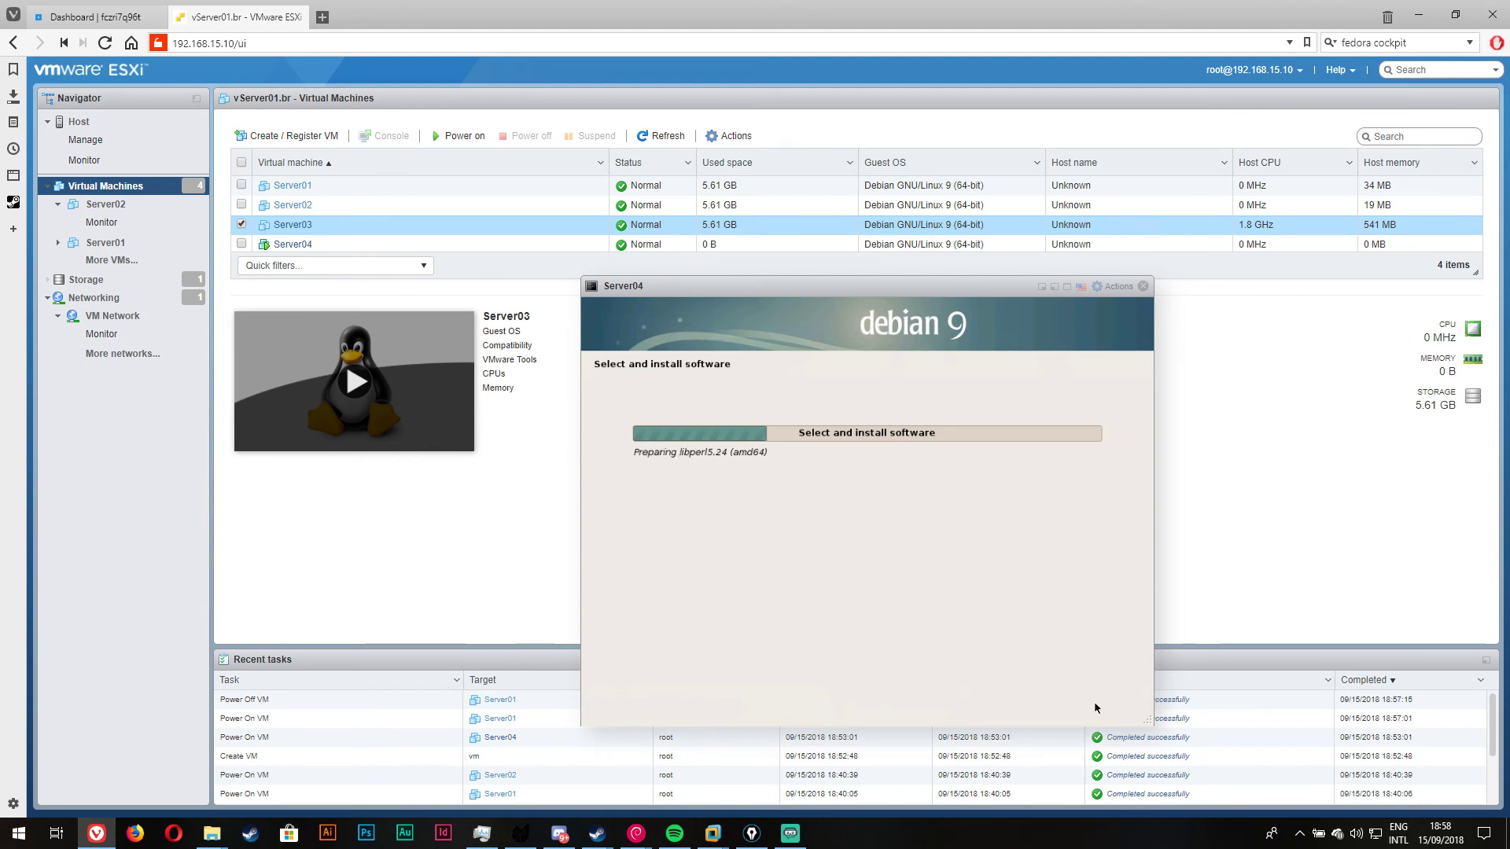
{"action": "left_click", "coordinate": [242, 224]}
{"action": "right_click", "coordinate": [751, 198]}
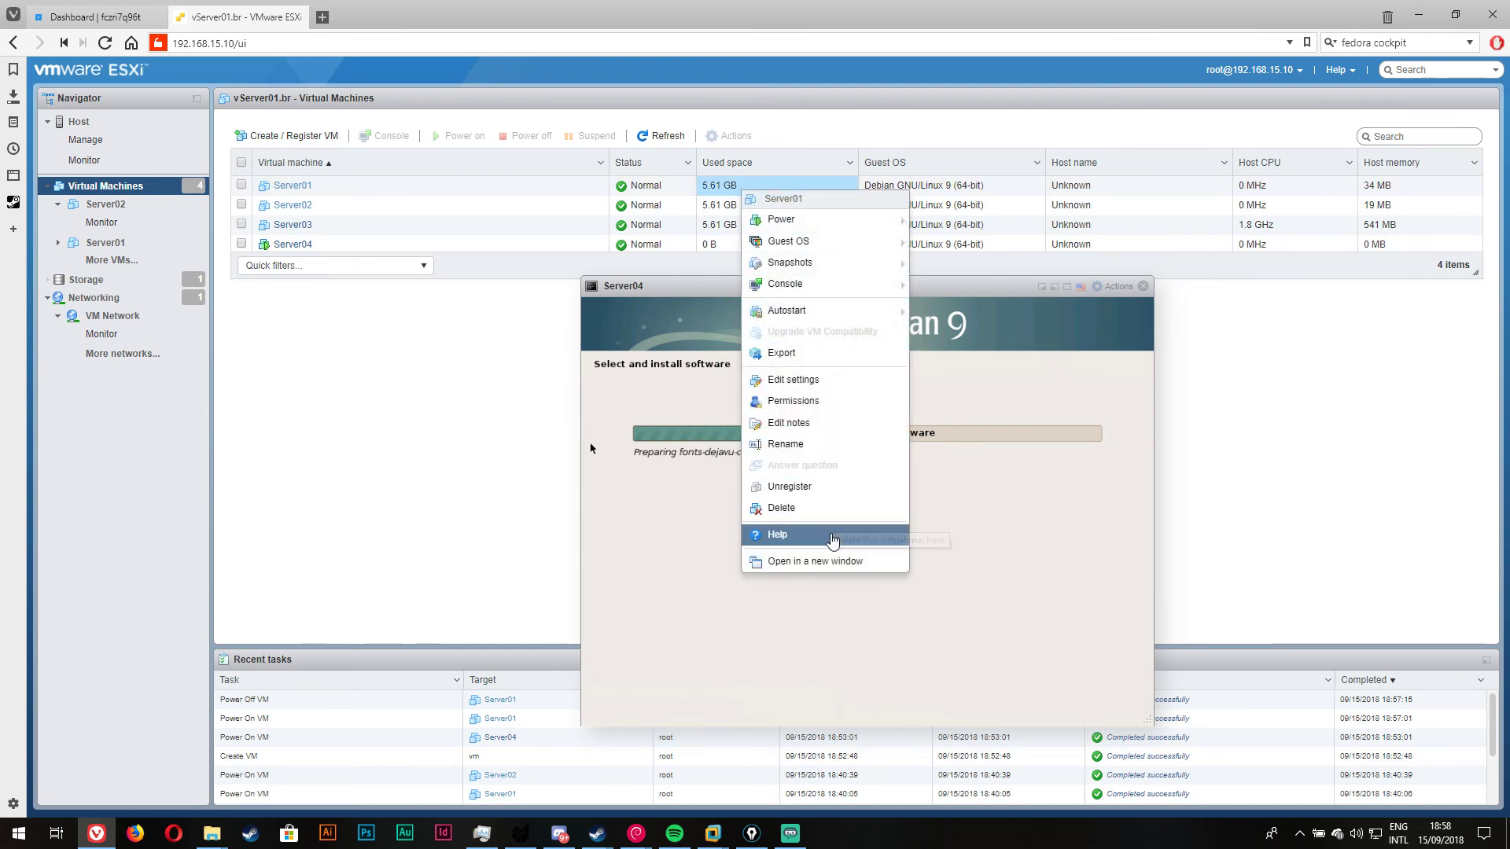
{"action": "mouse_move", "coordinate": [802, 290]}
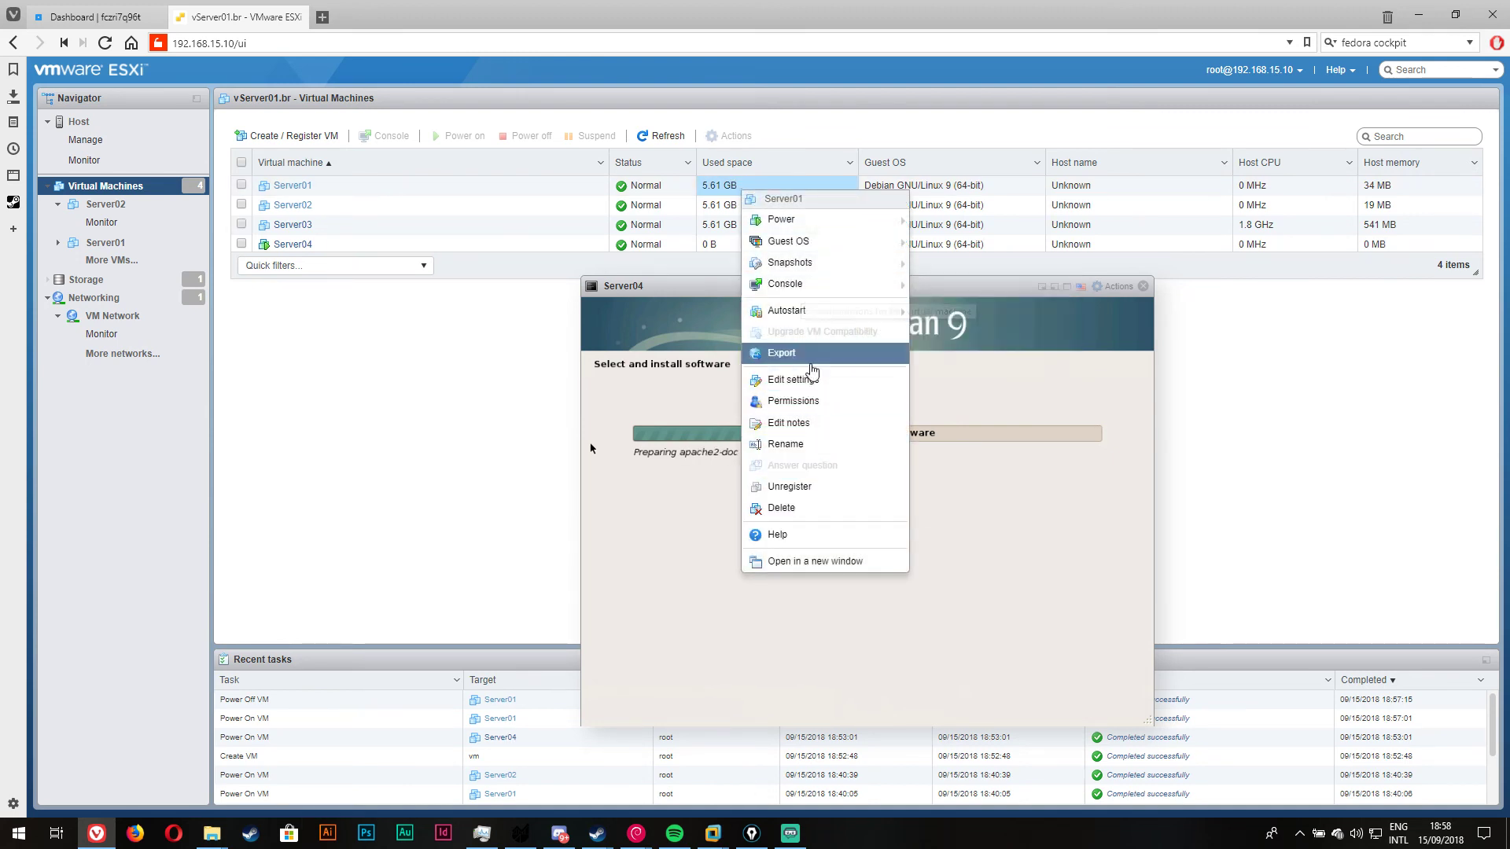
{"action": "left_click", "coordinate": [834, 384]}
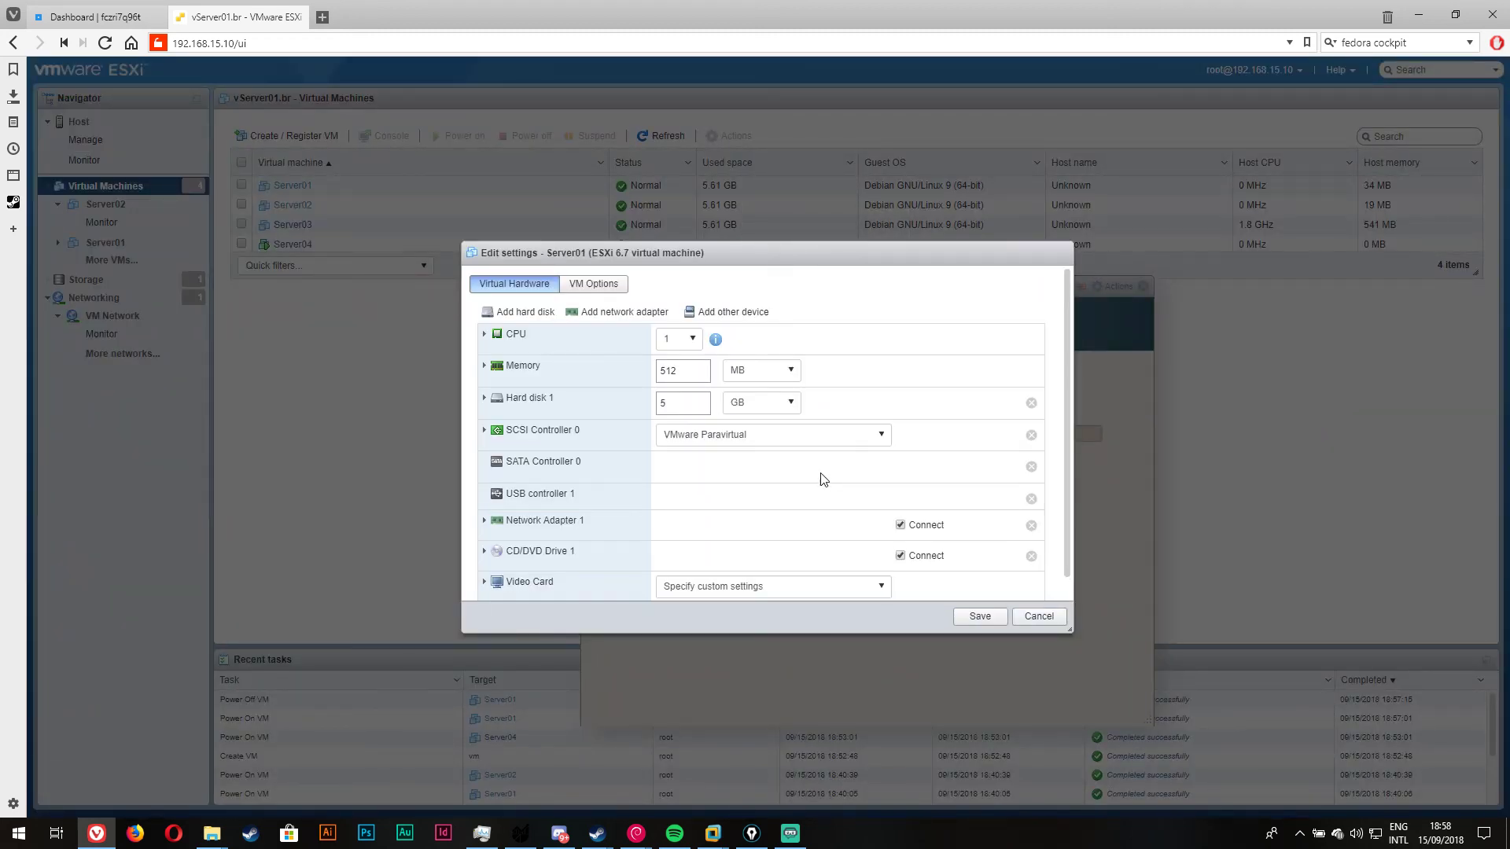
{"action": "left_click", "coordinate": [500, 385]}
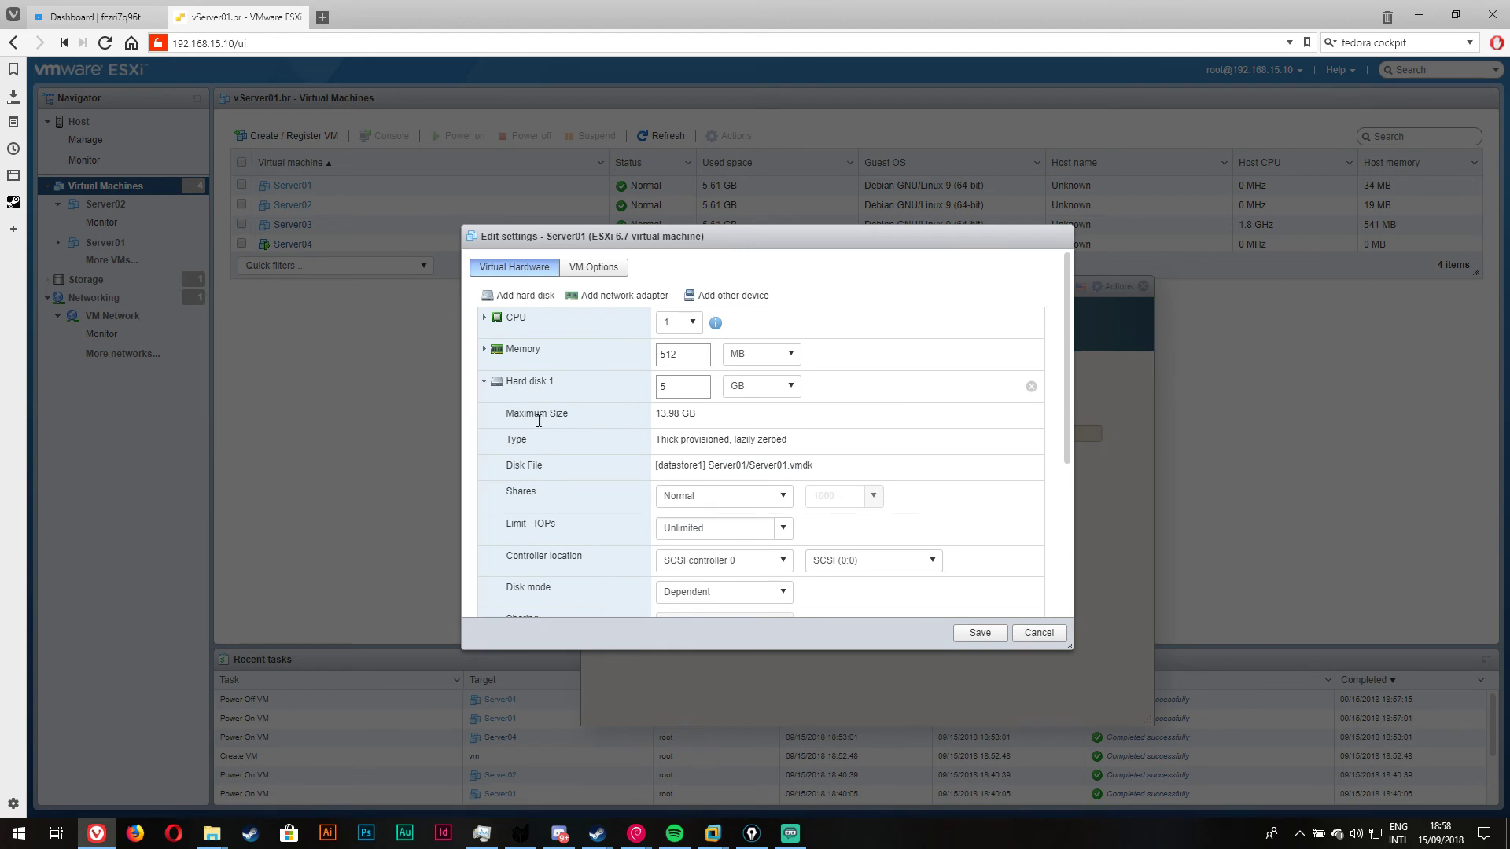
{"action": "scroll", "coordinate": [597, 461], "scroll_direction": "down", "scroll_amount": 1}
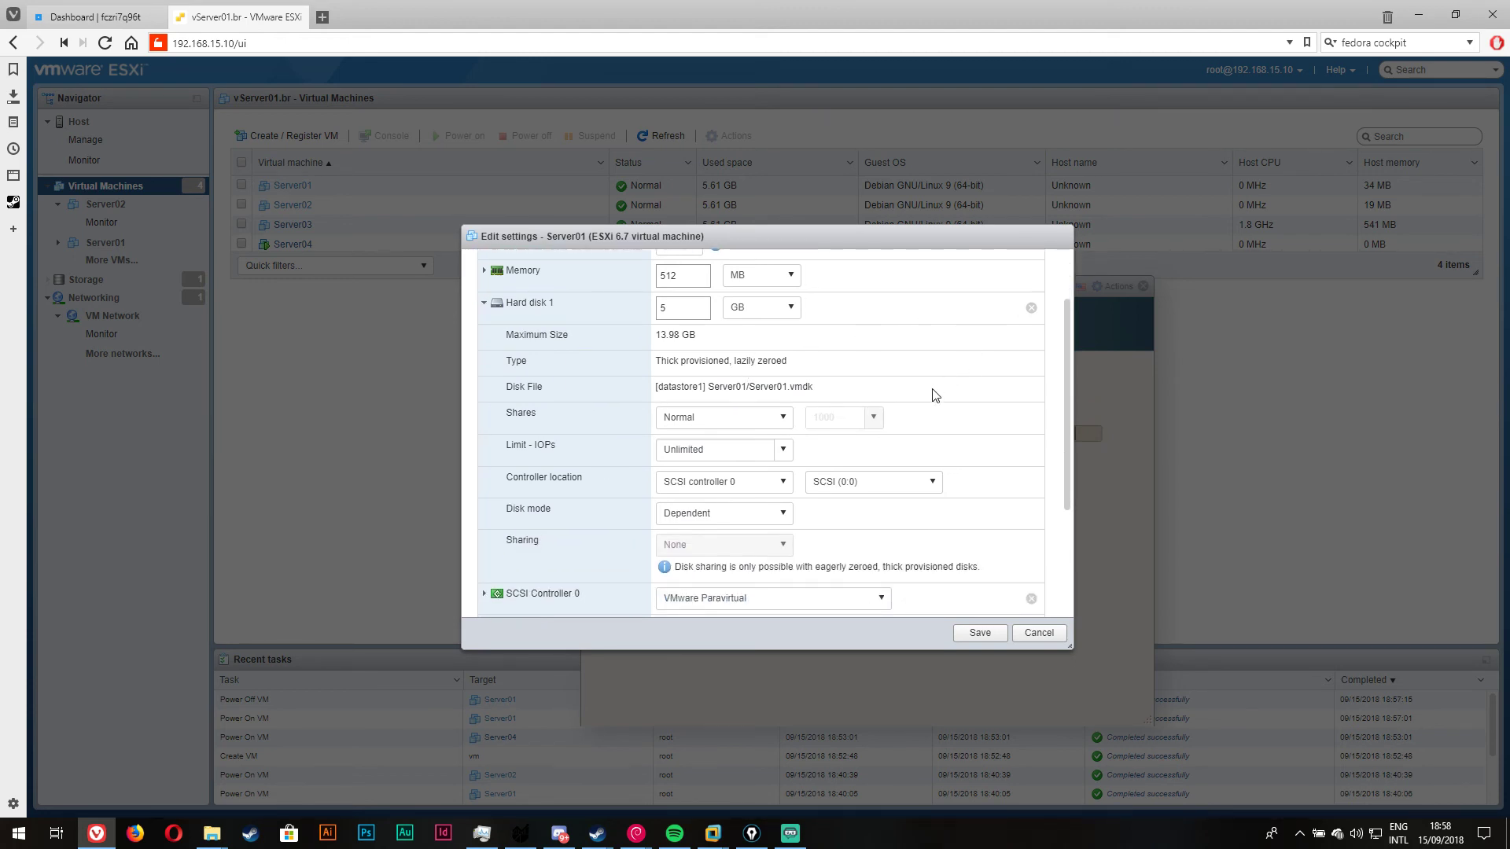
{"action": "scroll", "coordinate": [933, 415], "scroll_direction": "up", "scroll_amount": 1}
{"action": "scroll", "coordinate": [932, 415], "scroll_direction": "up", "scroll_amount": 1}
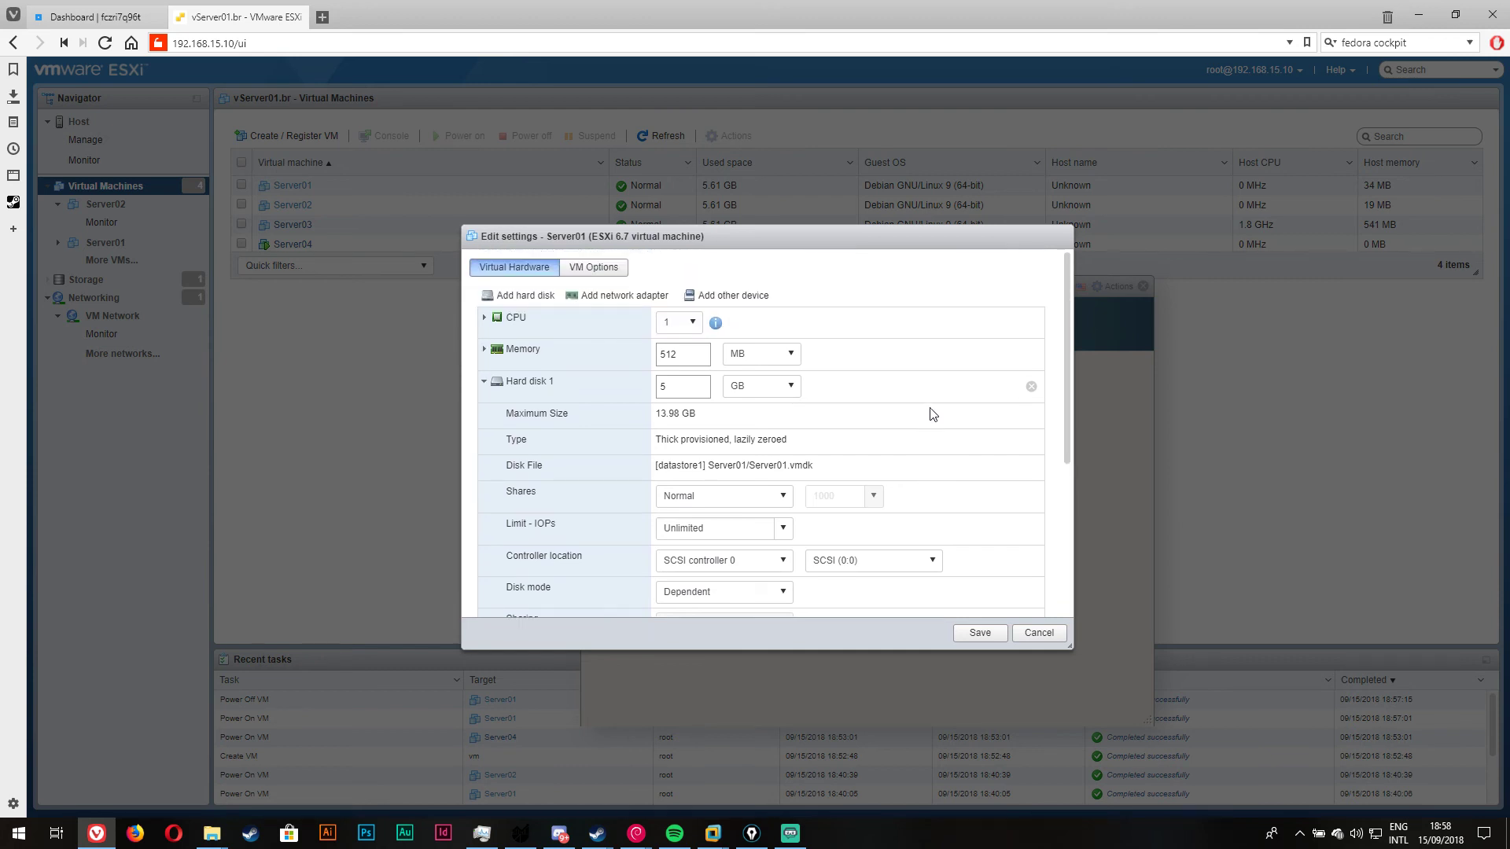
{"action": "scroll", "coordinate": [931, 414], "scroll_direction": "down", "scroll_amount": 3}
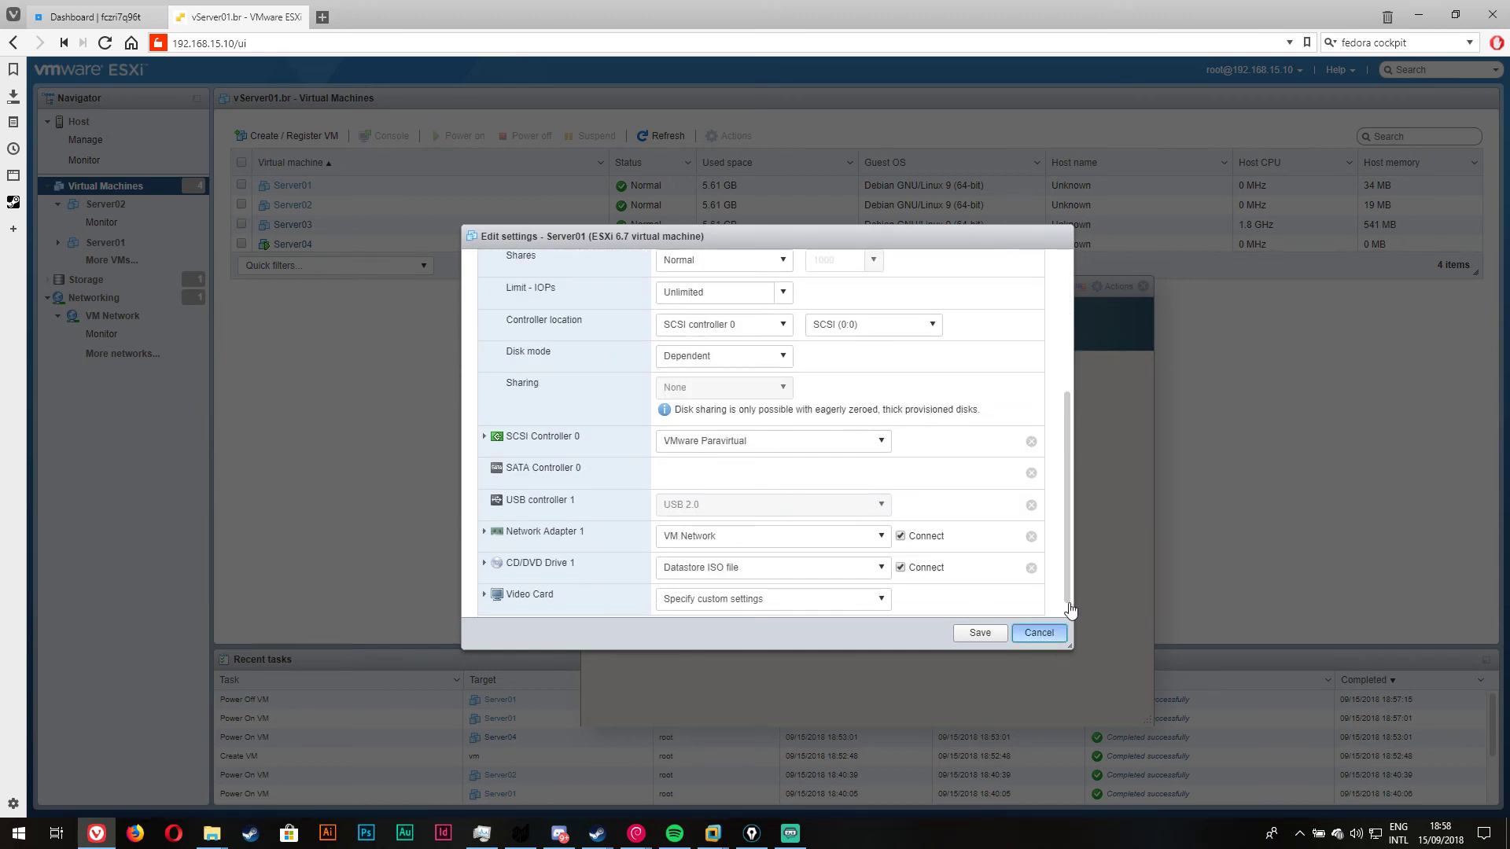
{"action": "left_click", "coordinate": [1039, 633]}
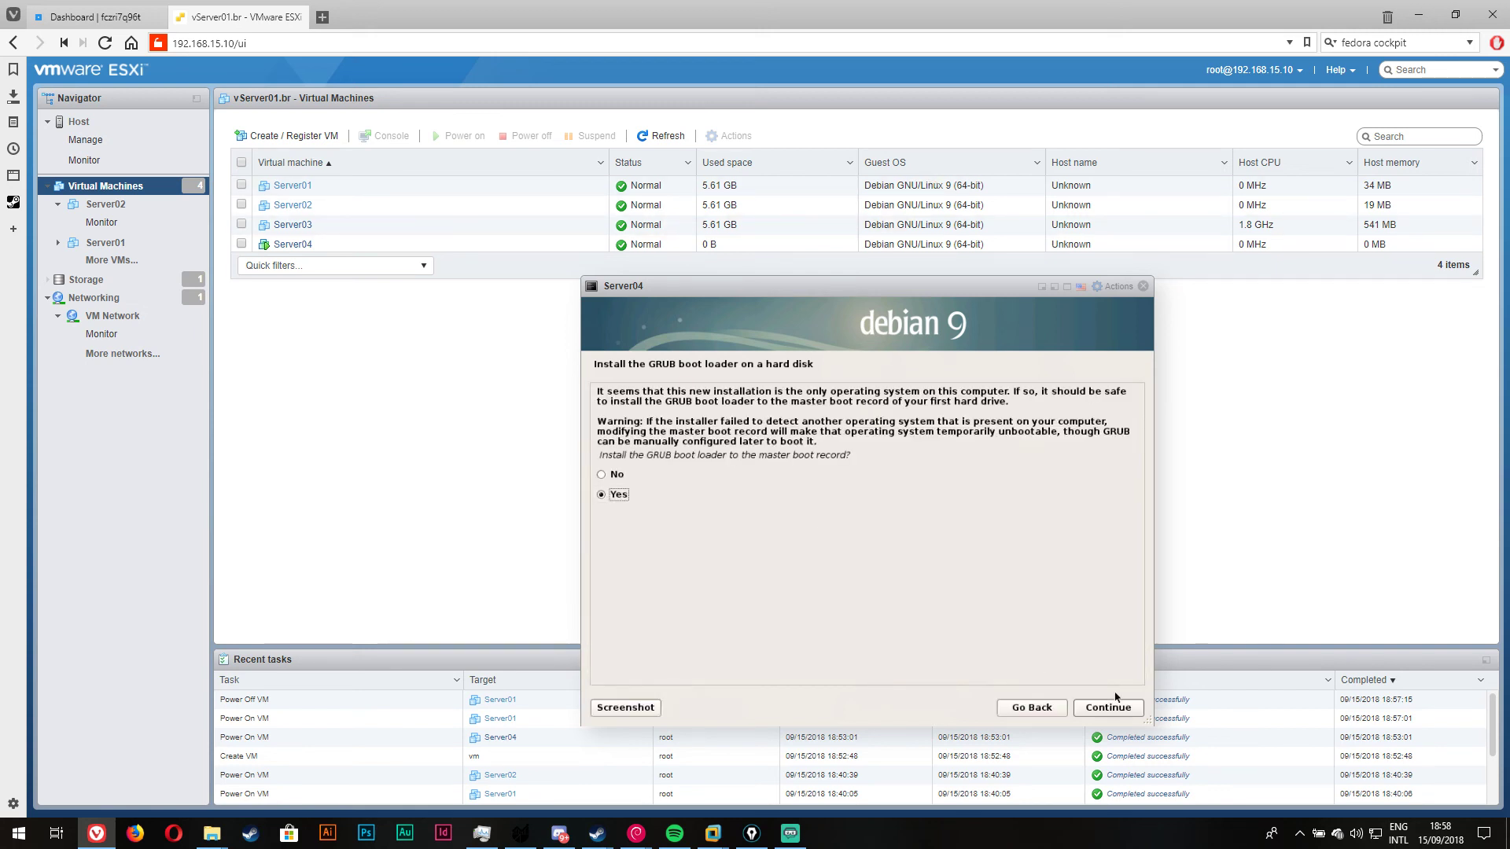
Step: Install GRUB to the master boot record on /dev/sda, reboot Server04, and enter root at login
{"action": "left_click", "coordinate": [1117, 705]}
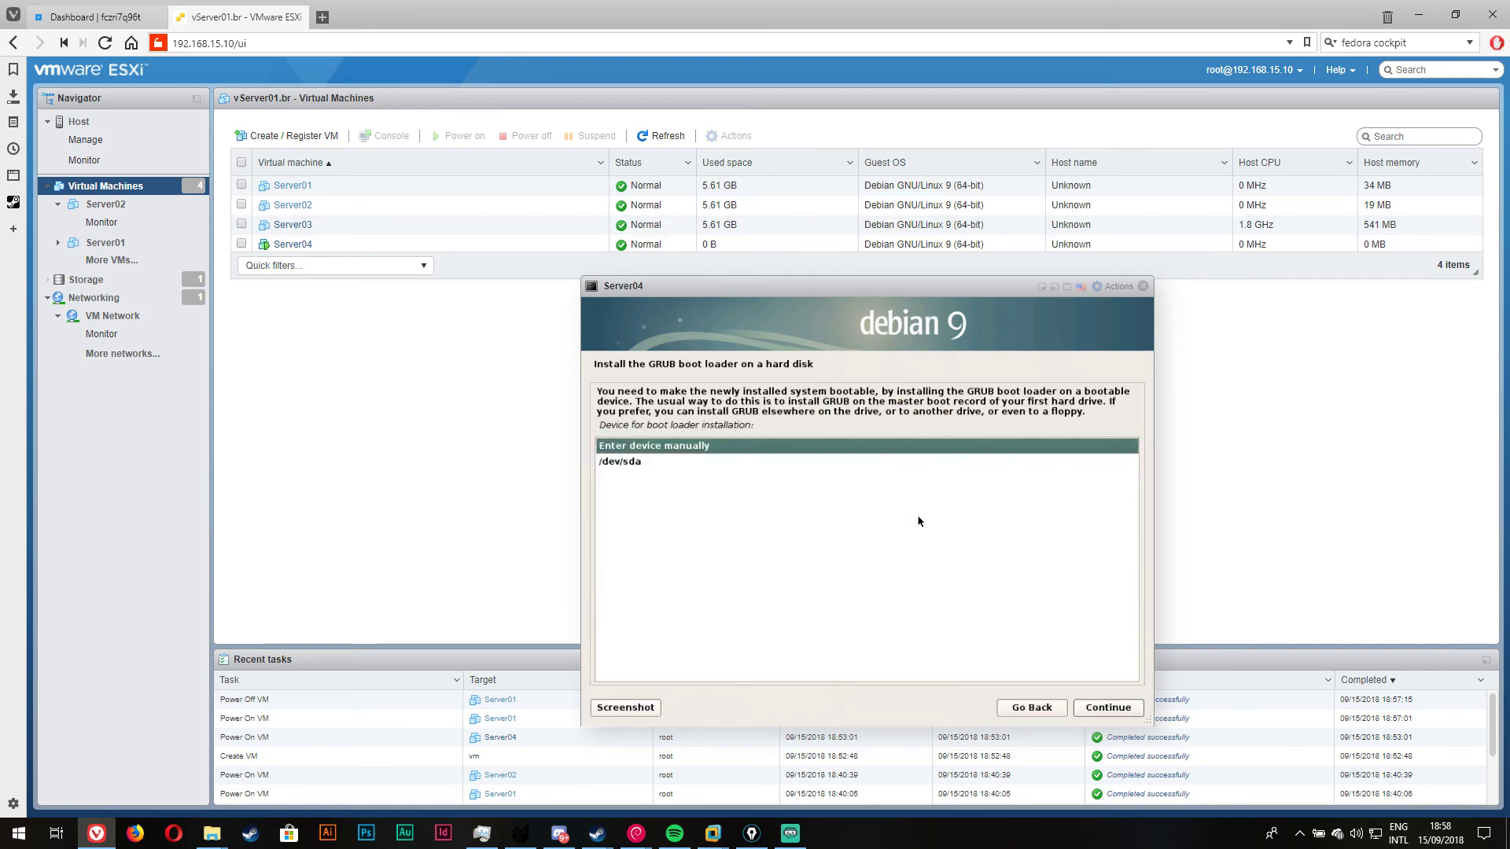
{"action": "left_click", "coordinate": [638, 463]}
{"action": "left_click", "coordinate": [1111, 708]}
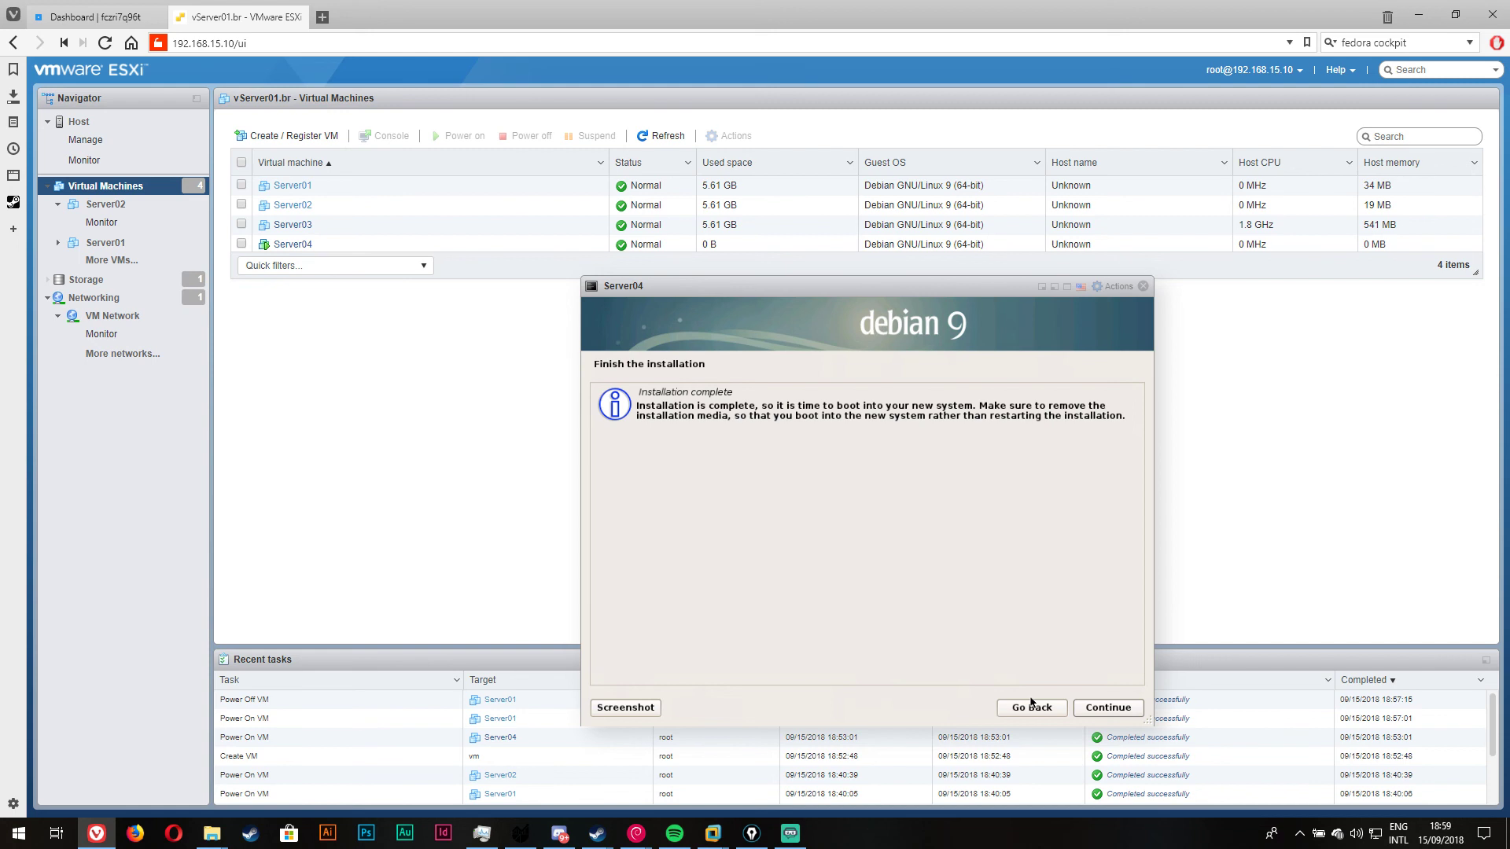
{"action": "left_click", "coordinate": [1104, 709]}
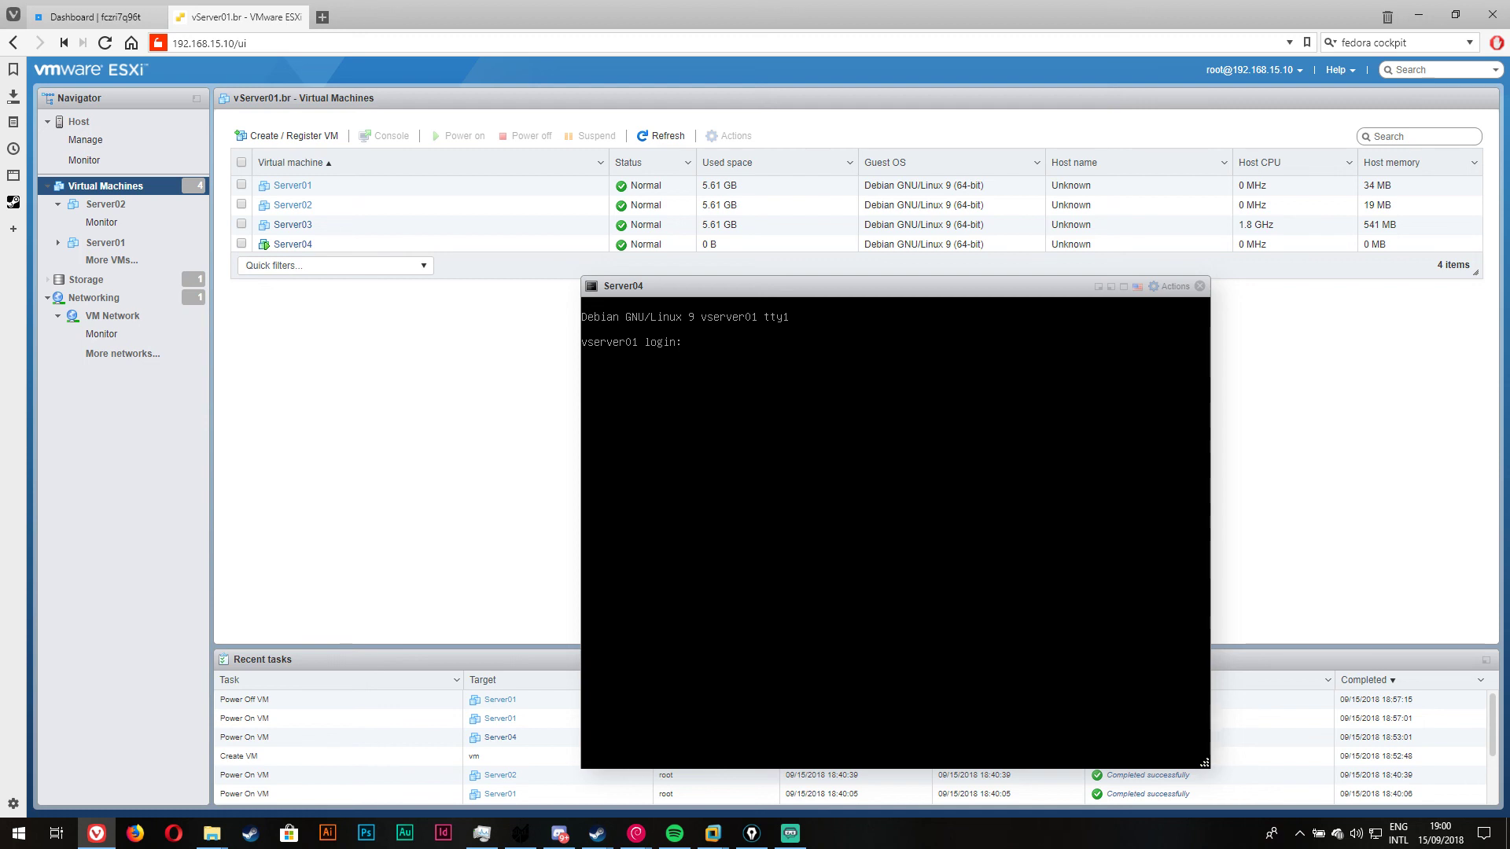
{"action": "key", "text": "Return"}
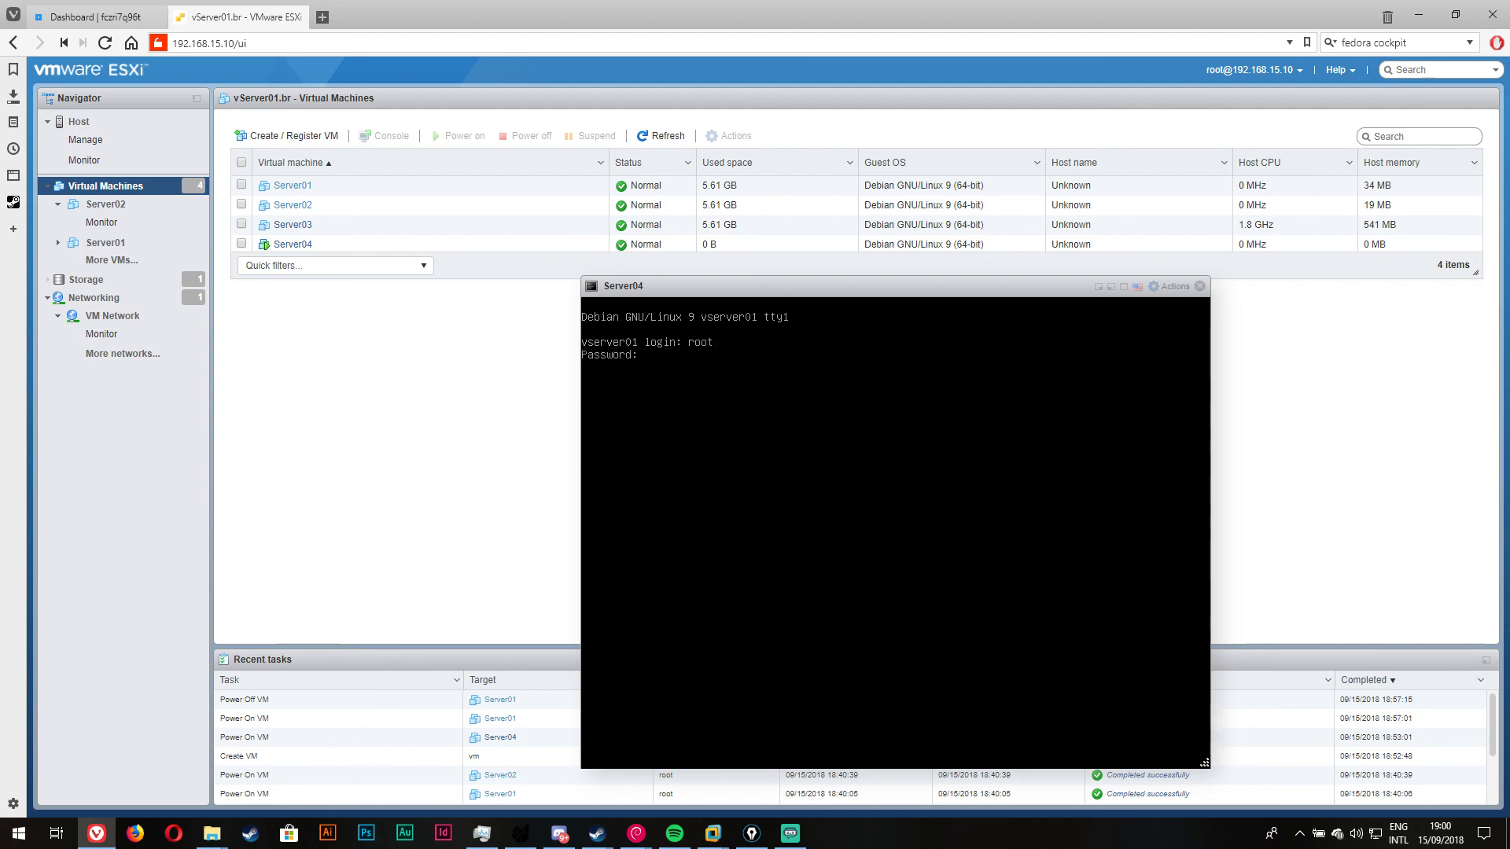